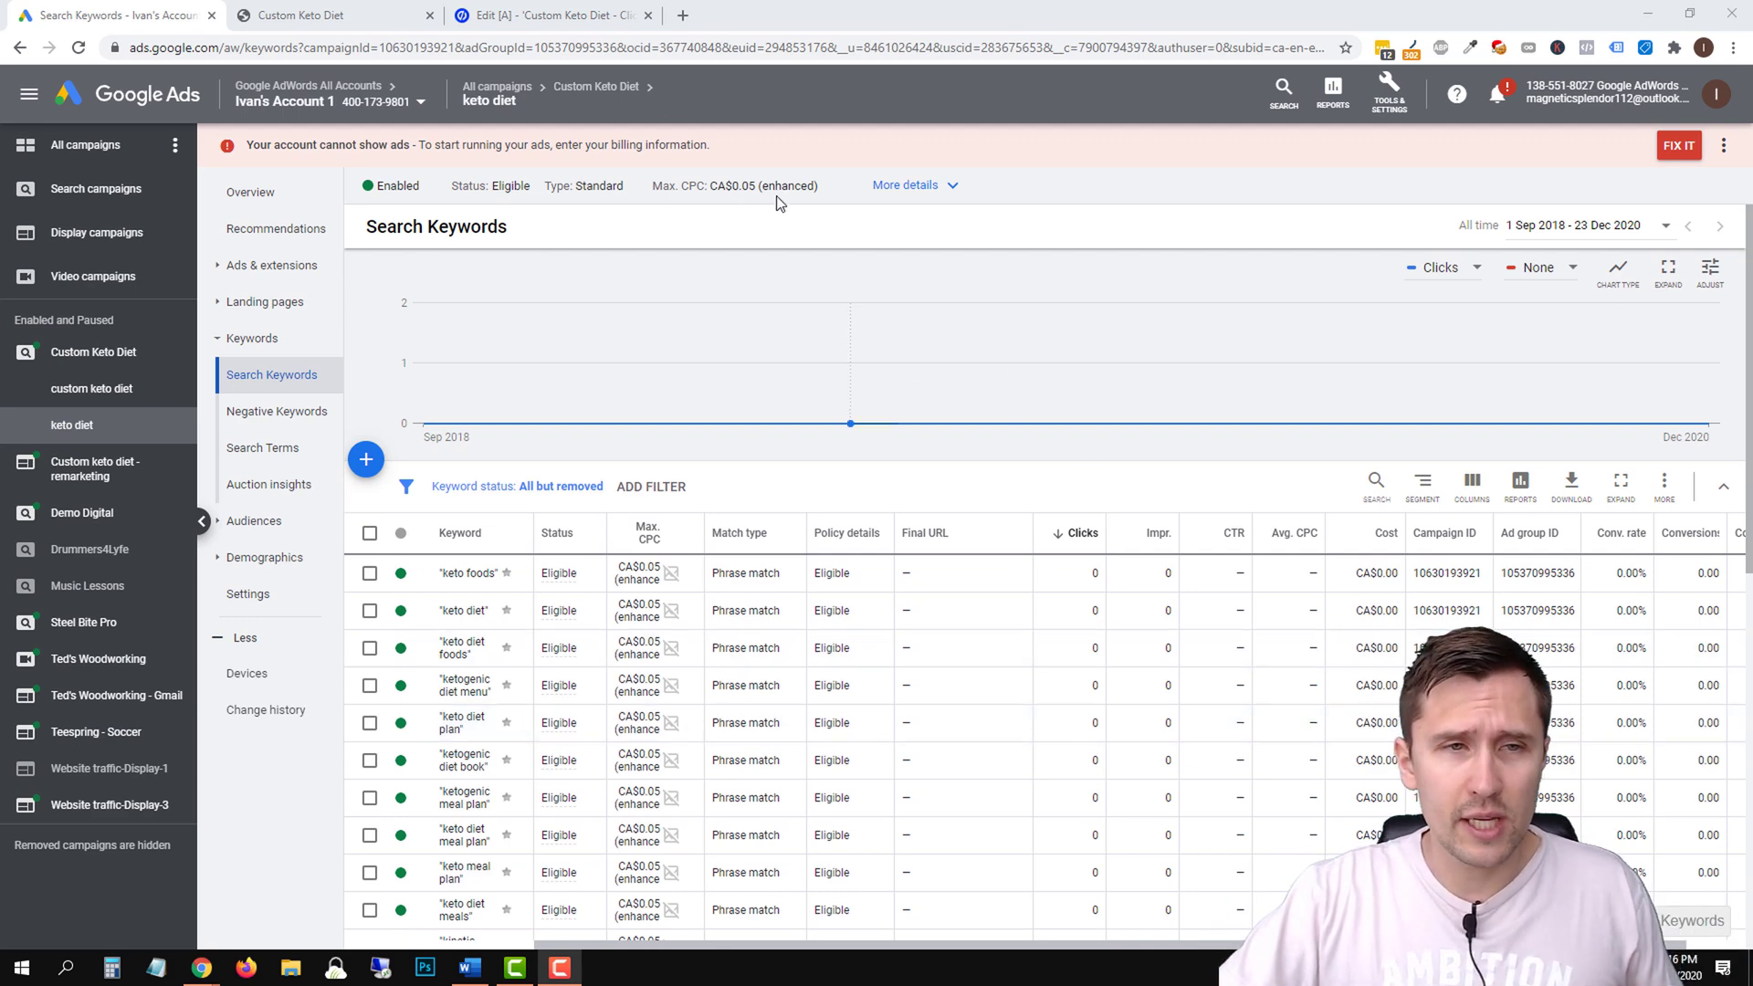
Review the ads of the keto diet ad group and look through its list of search keywords.
{"action": "left_click", "coordinate": [296, 265]}
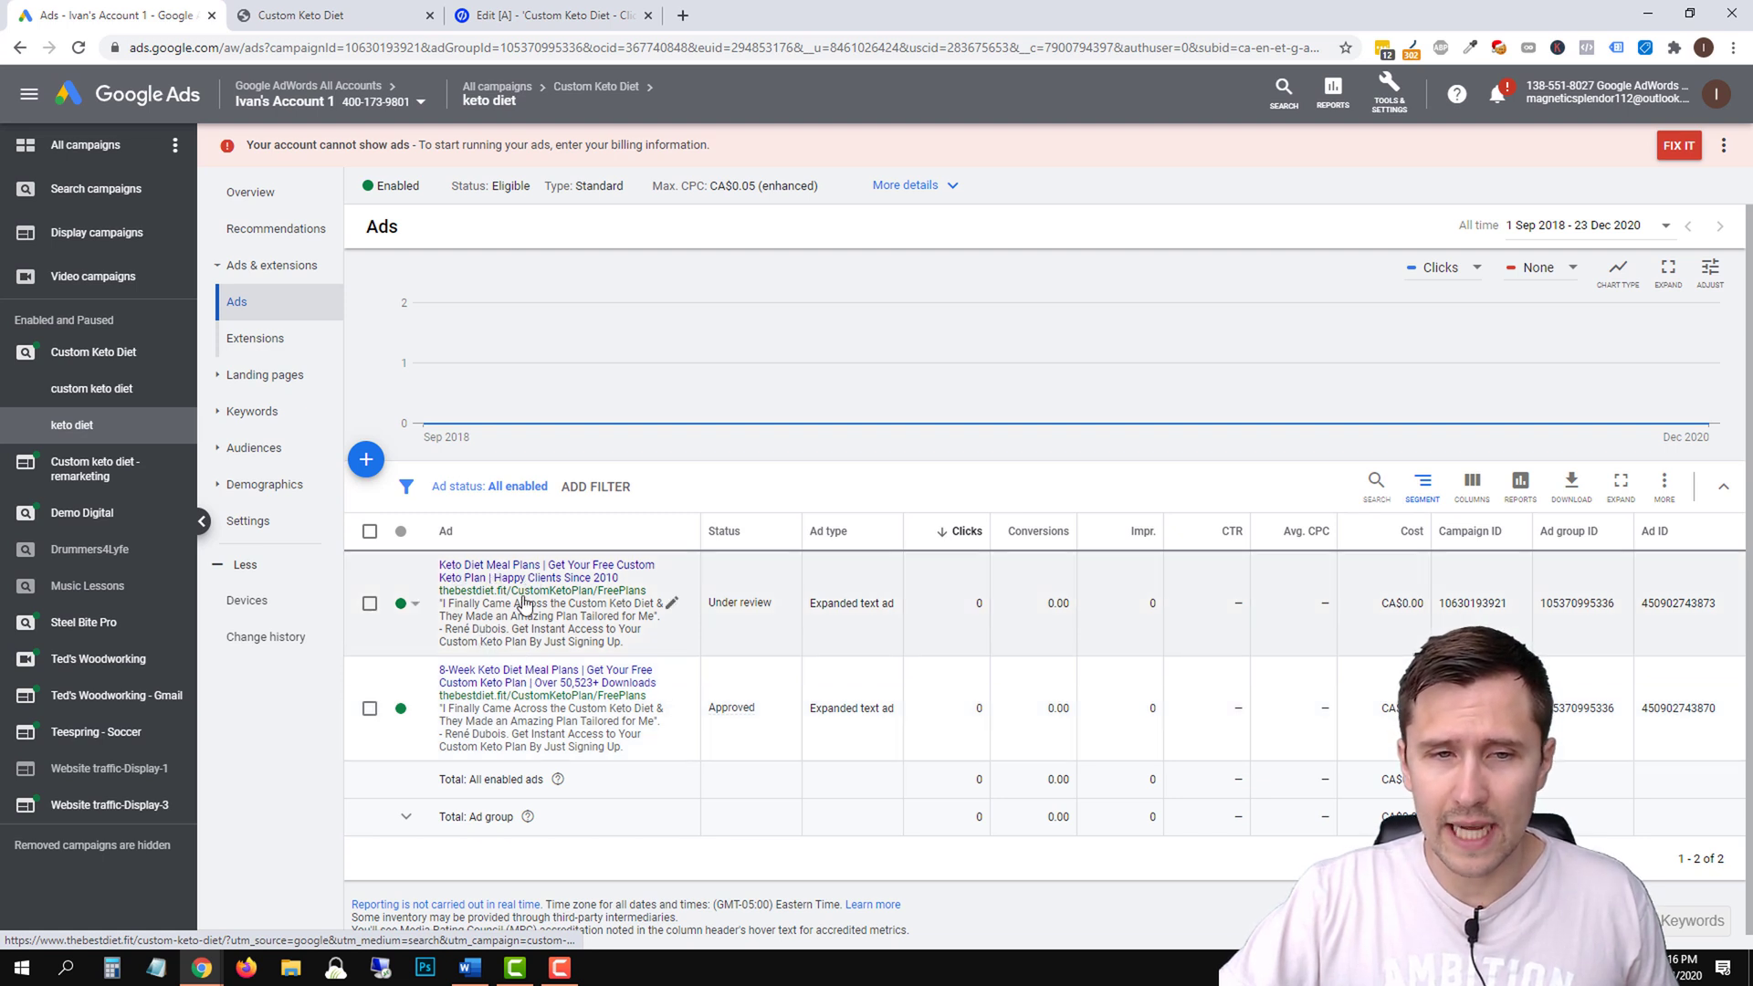
{"action": "left_click", "coordinate": [265, 415]}
{"action": "left_click", "coordinate": [270, 445]}
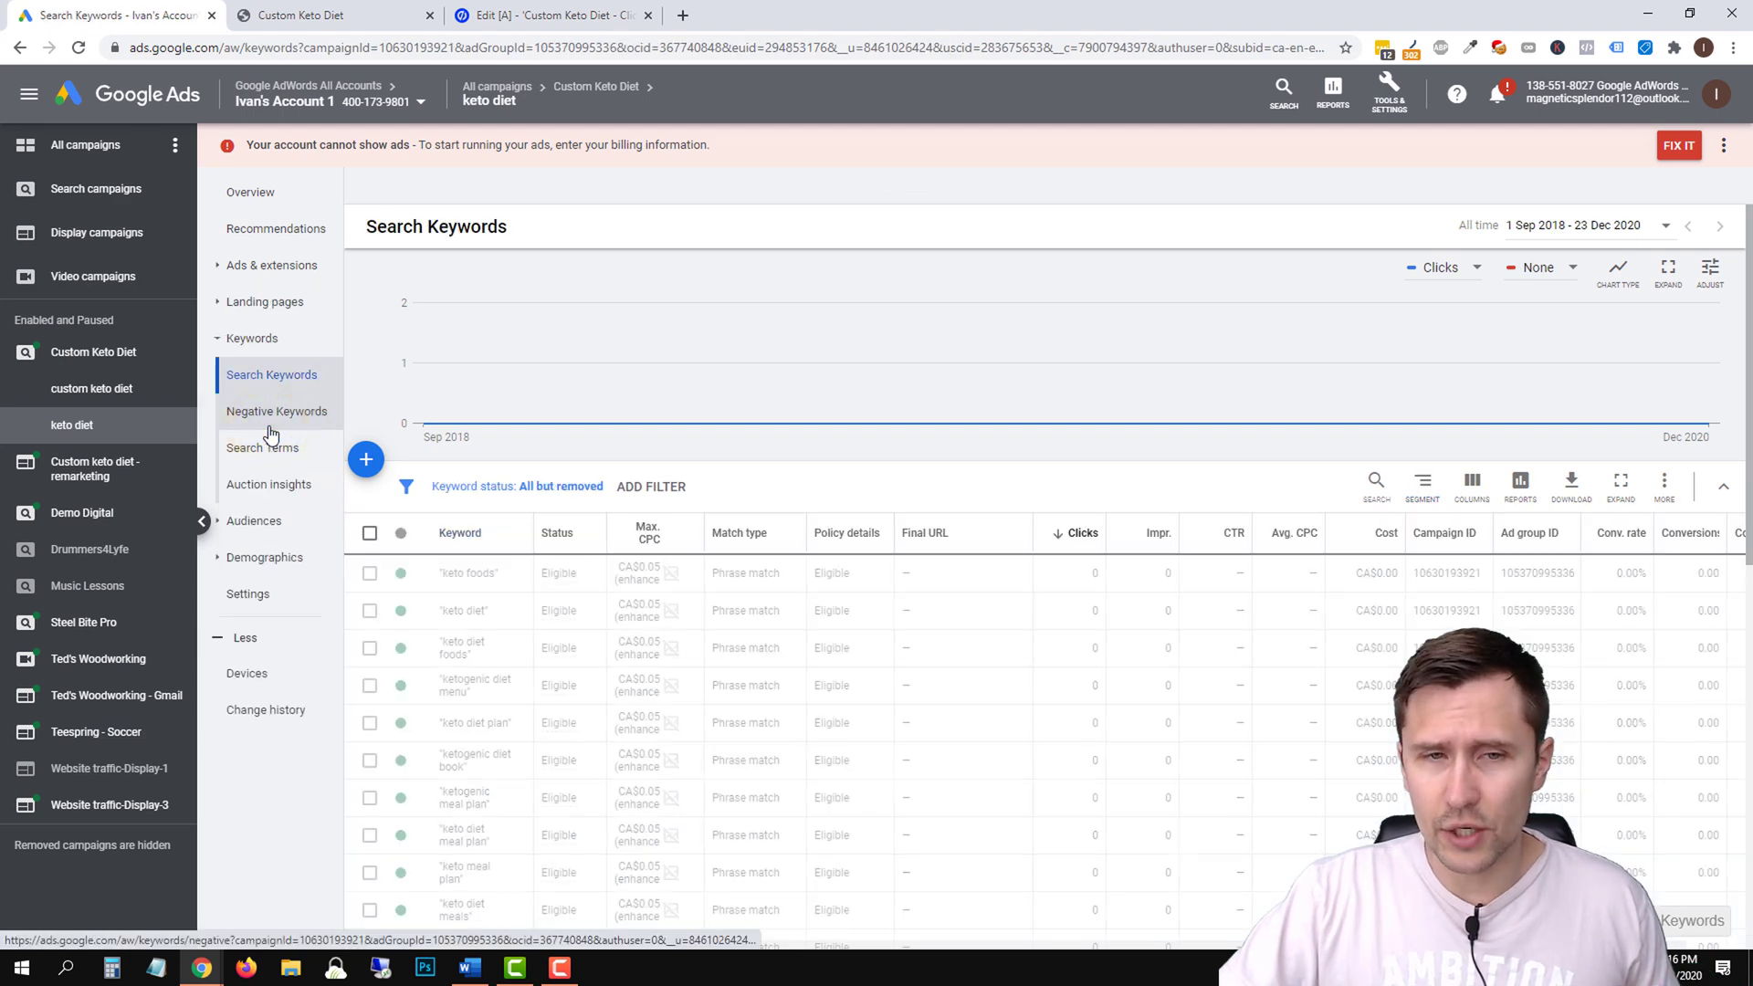
{"action": "scroll", "coordinate": [584, 609], "scroll_direction": "down", "scroll_amount": 10}
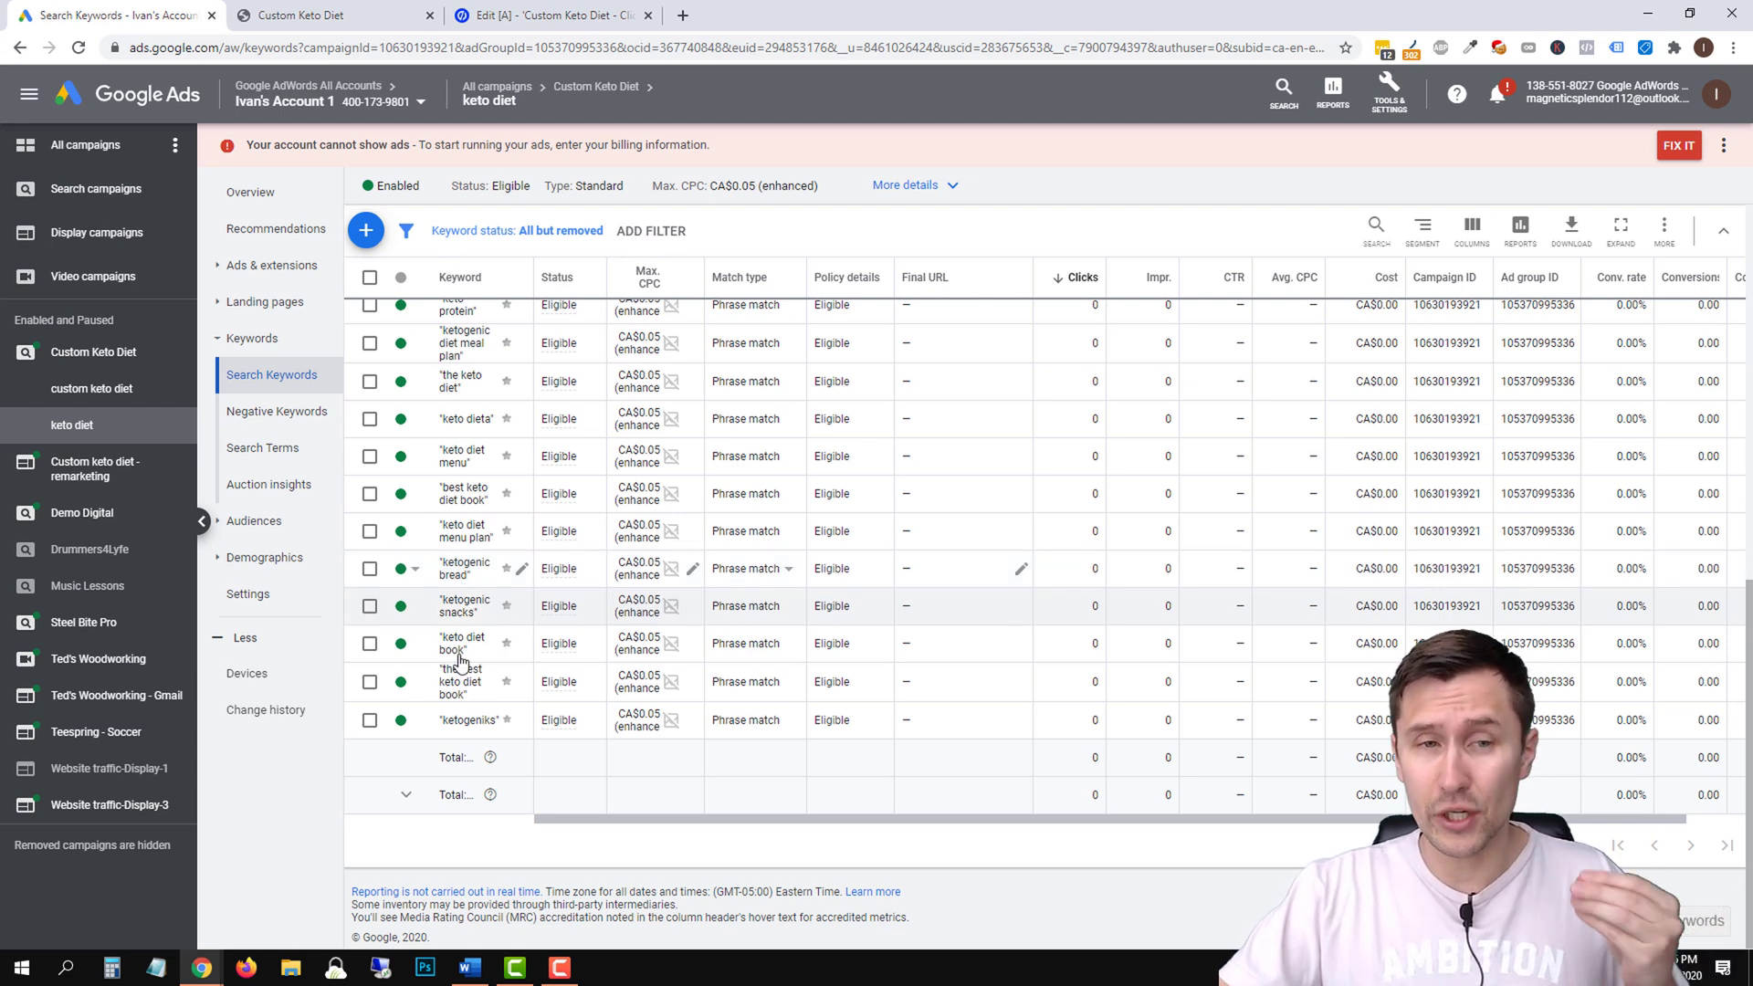
{"action": "scroll", "coordinate": [461, 676], "scroll_direction": "up", "scroll_amount": 5}
{"action": "scroll", "coordinate": [461, 675], "scroll_direction": "down", "scroll_amount": 3}
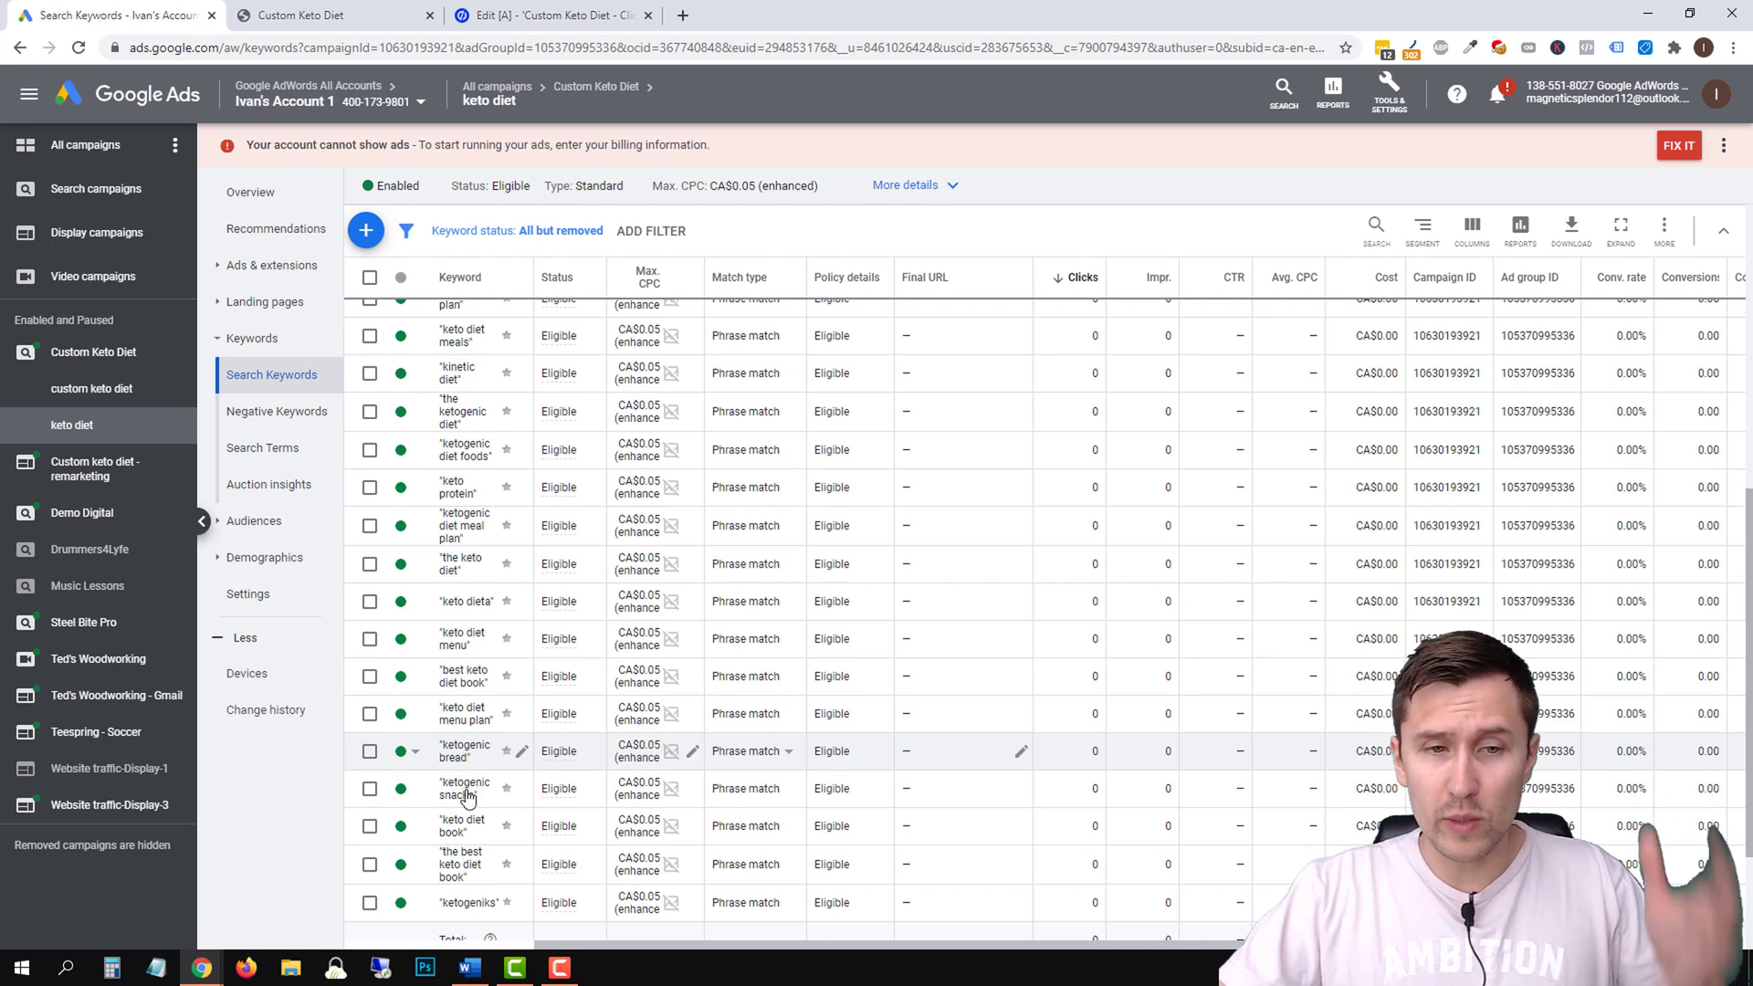
View the Custom Keto Diet landing page and examine its main headline.
{"action": "left_click", "coordinate": [428, 11]}
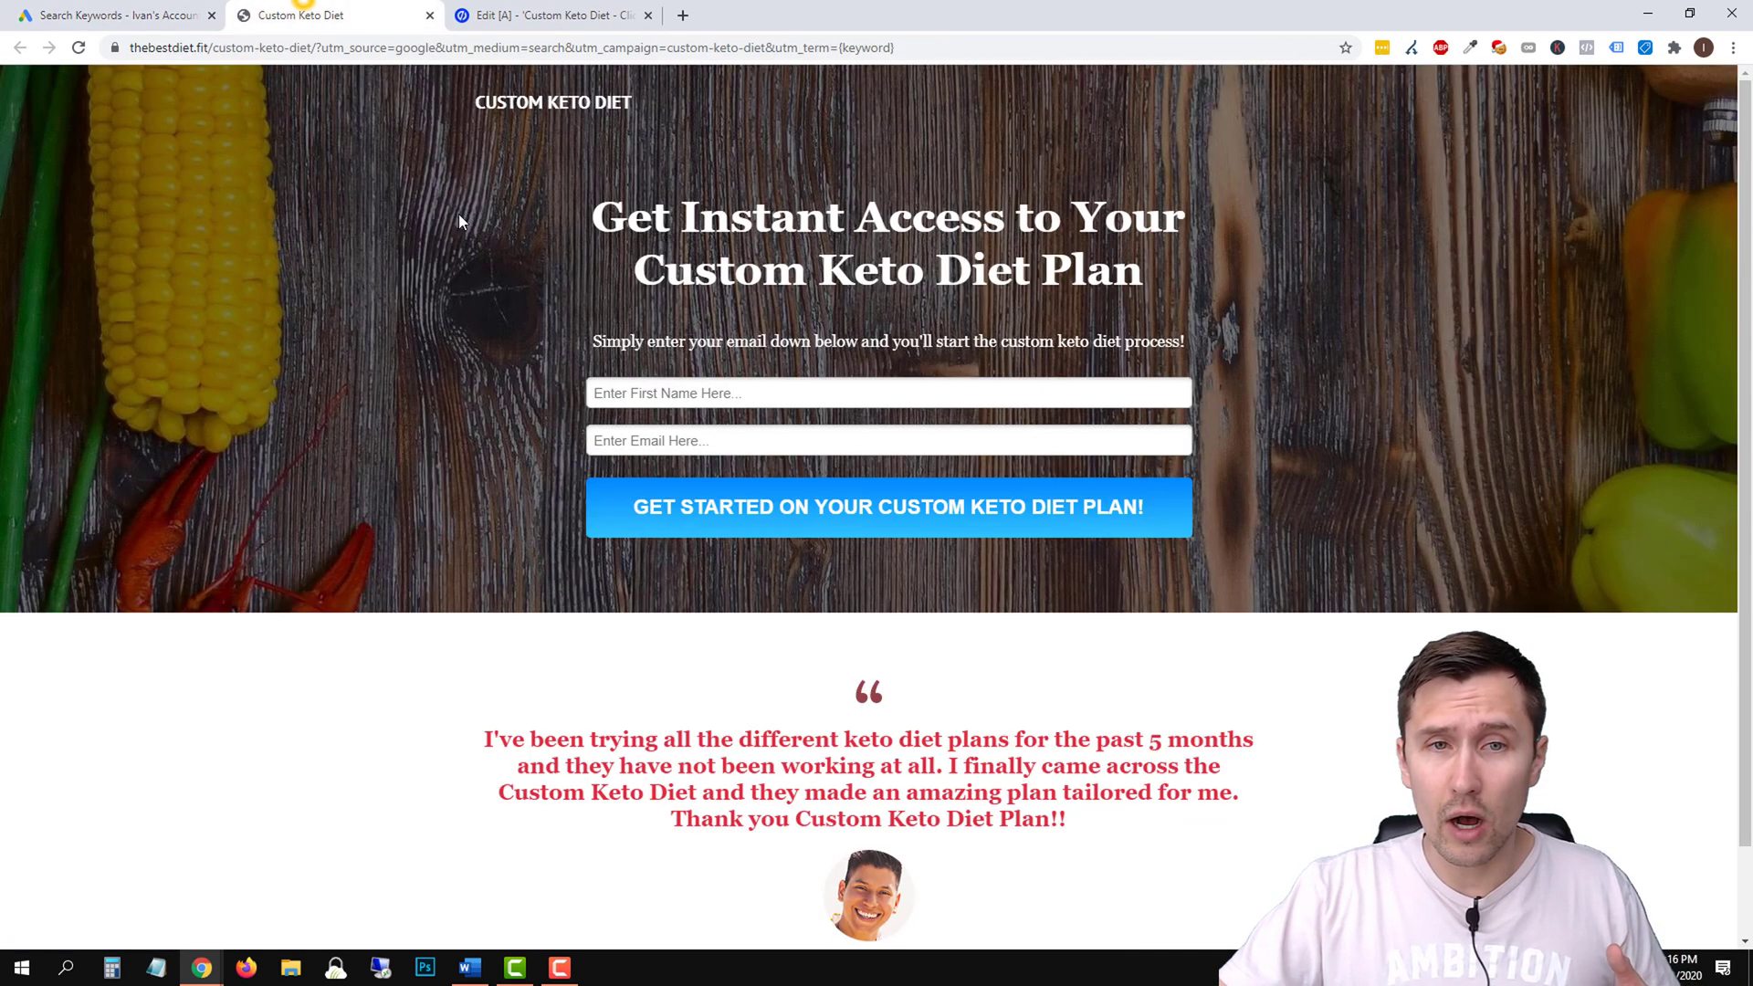
{"action": "left_click_drag", "start_coordinate": [602, 212], "coordinate": [1033, 274]}
{"action": "left_click", "coordinate": [1027, 270]}
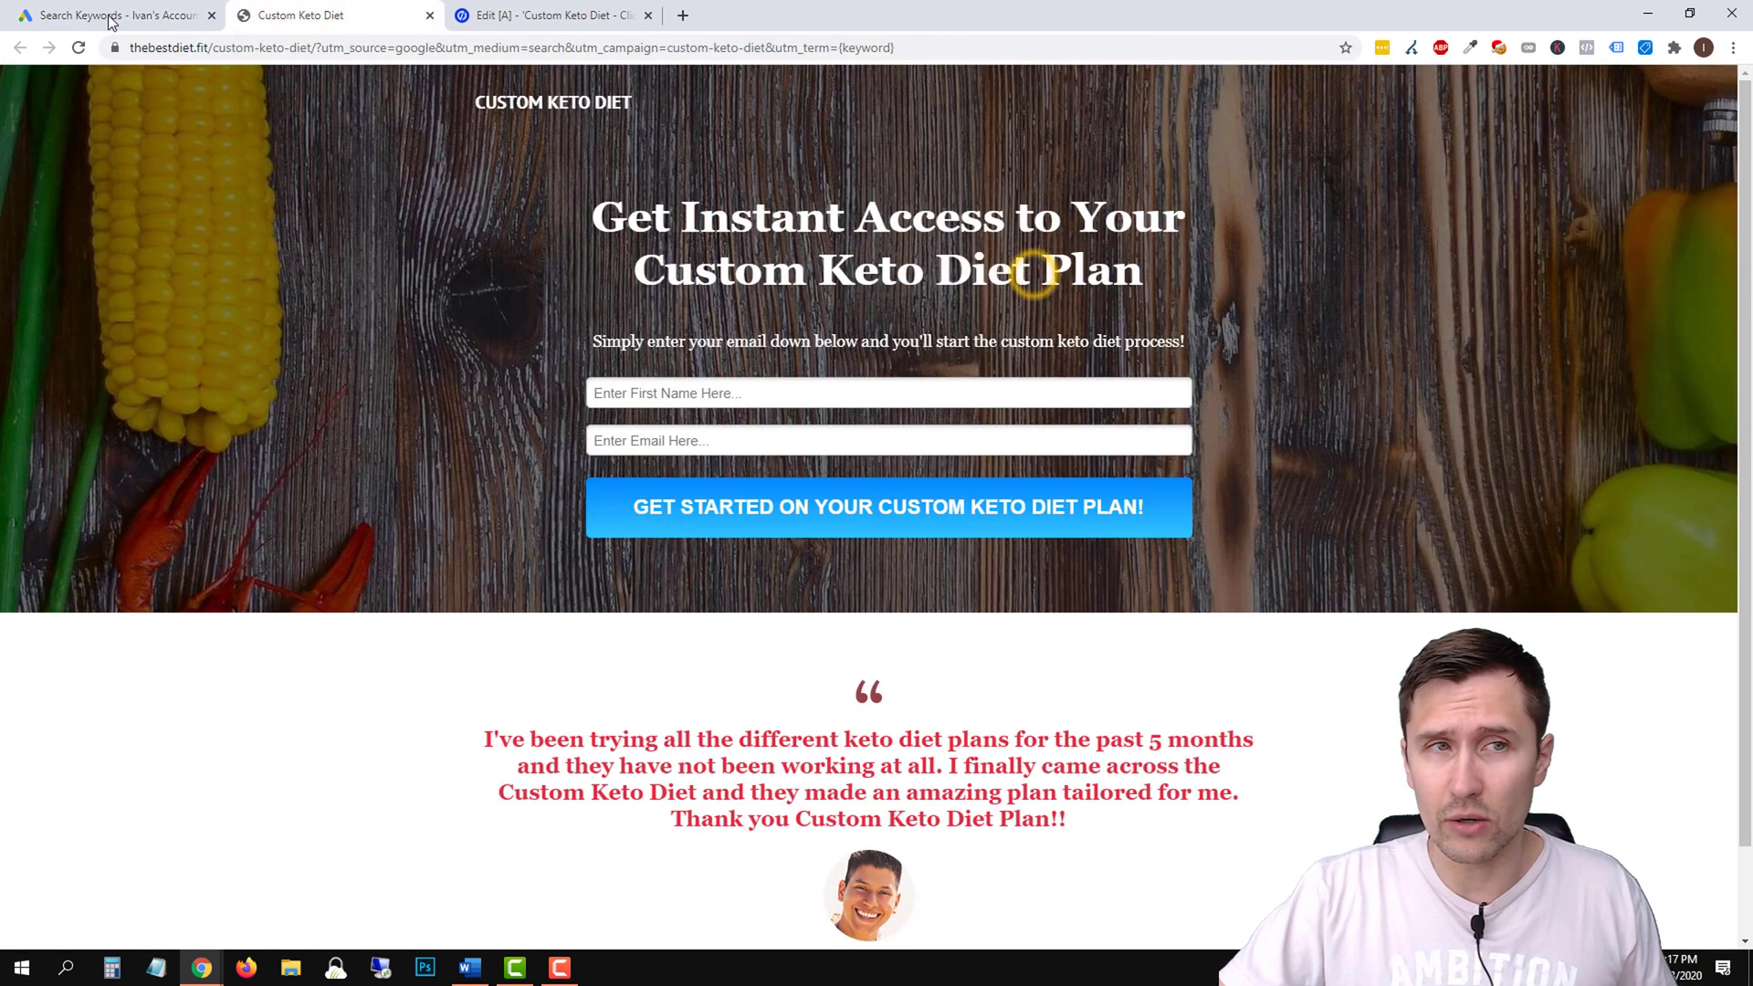
Return to the search keywords list, select all of its keywords and clear the selection.
{"action": "key", "text": "ctrl+1"}
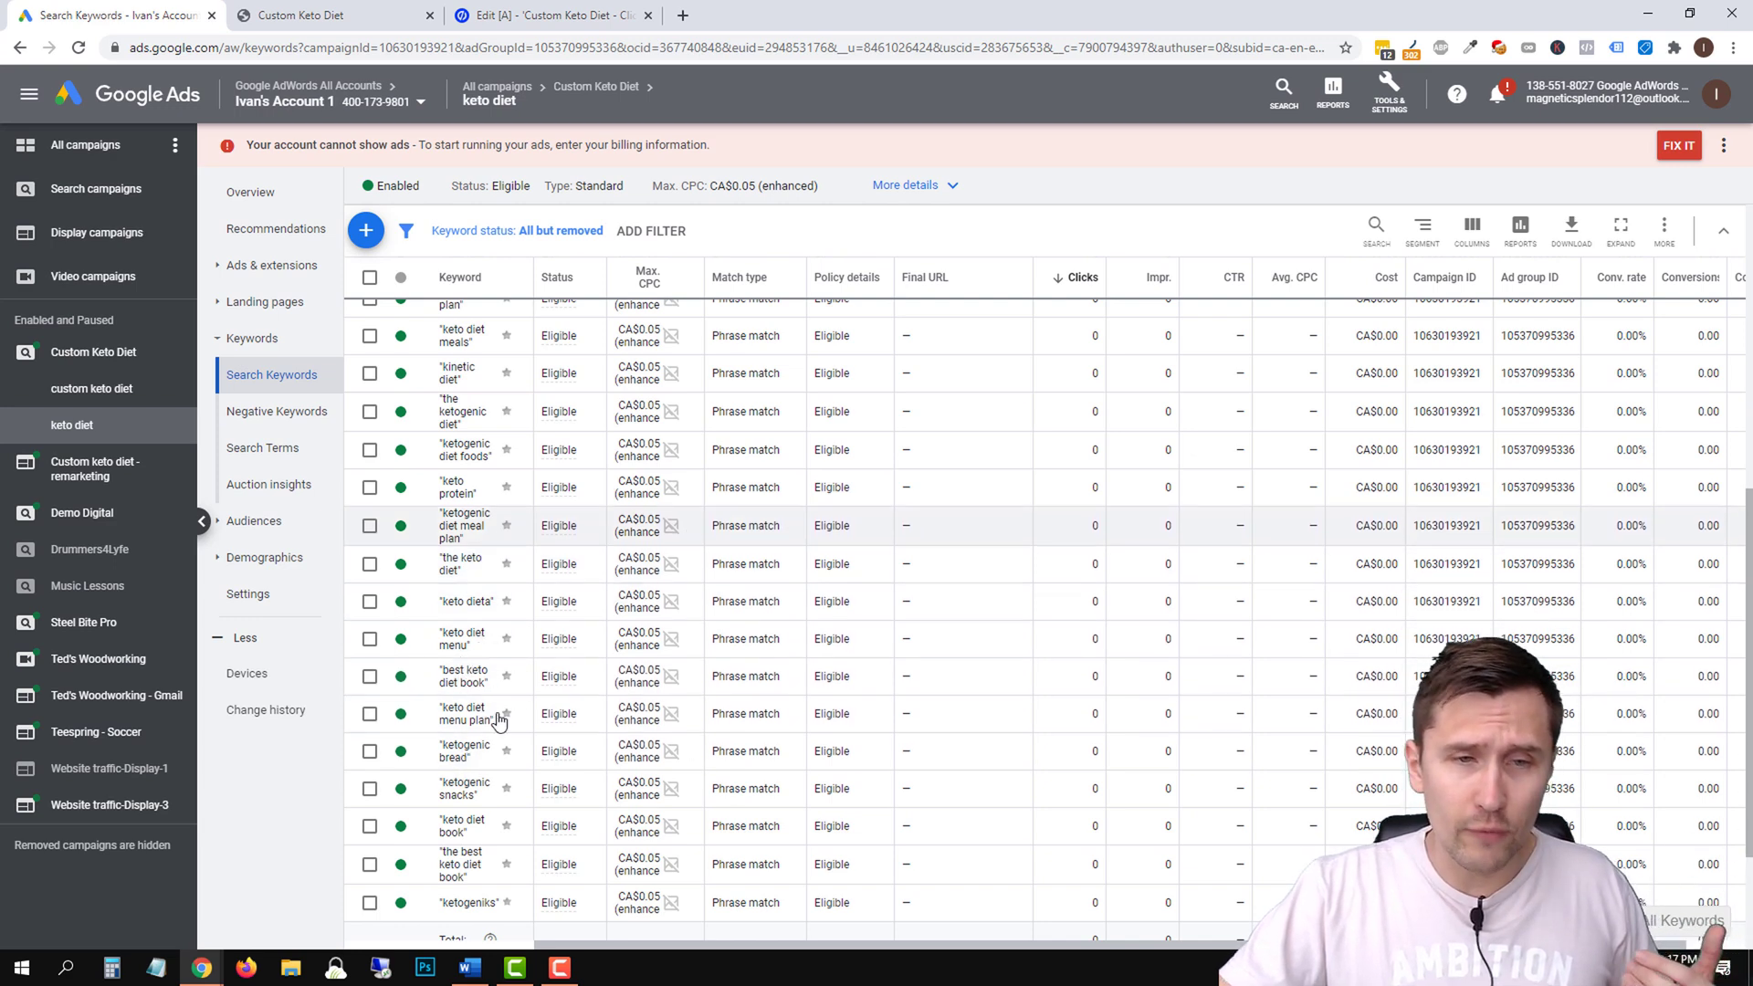
{"action": "scroll", "coordinate": [501, 722], "scroll_direction": "up", "scroll_amount": 6}
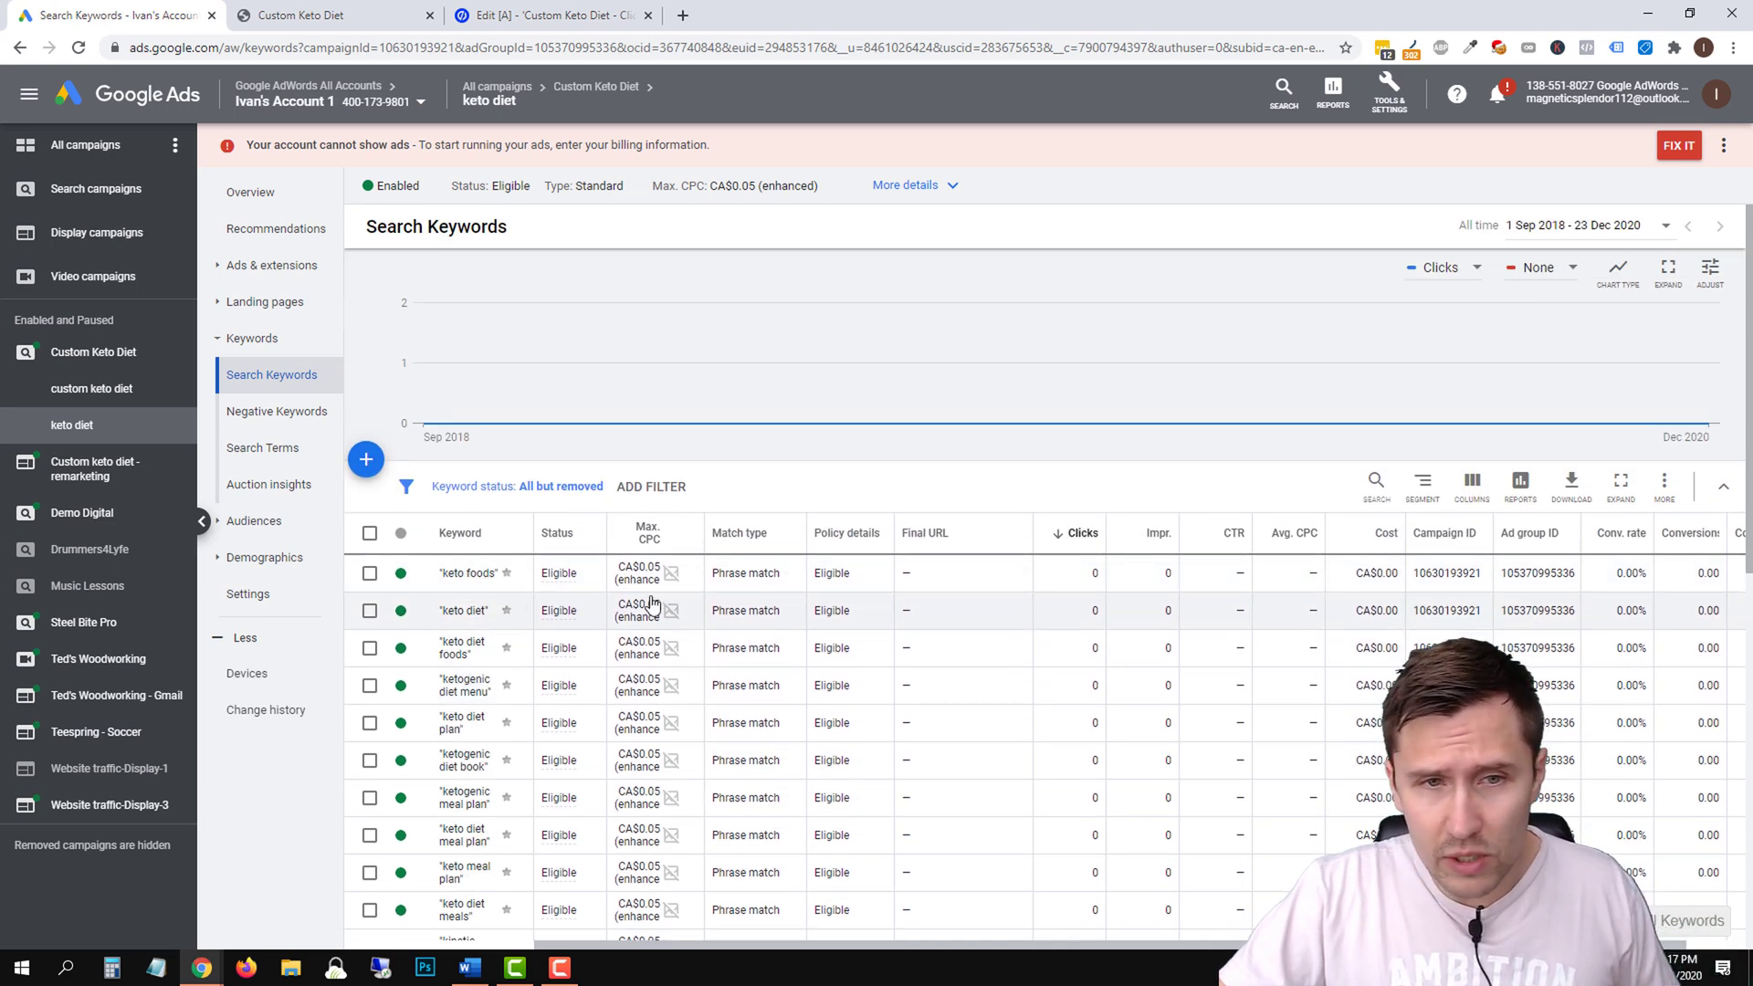
{"action": "left_click", "coordinate": [370, 533]}
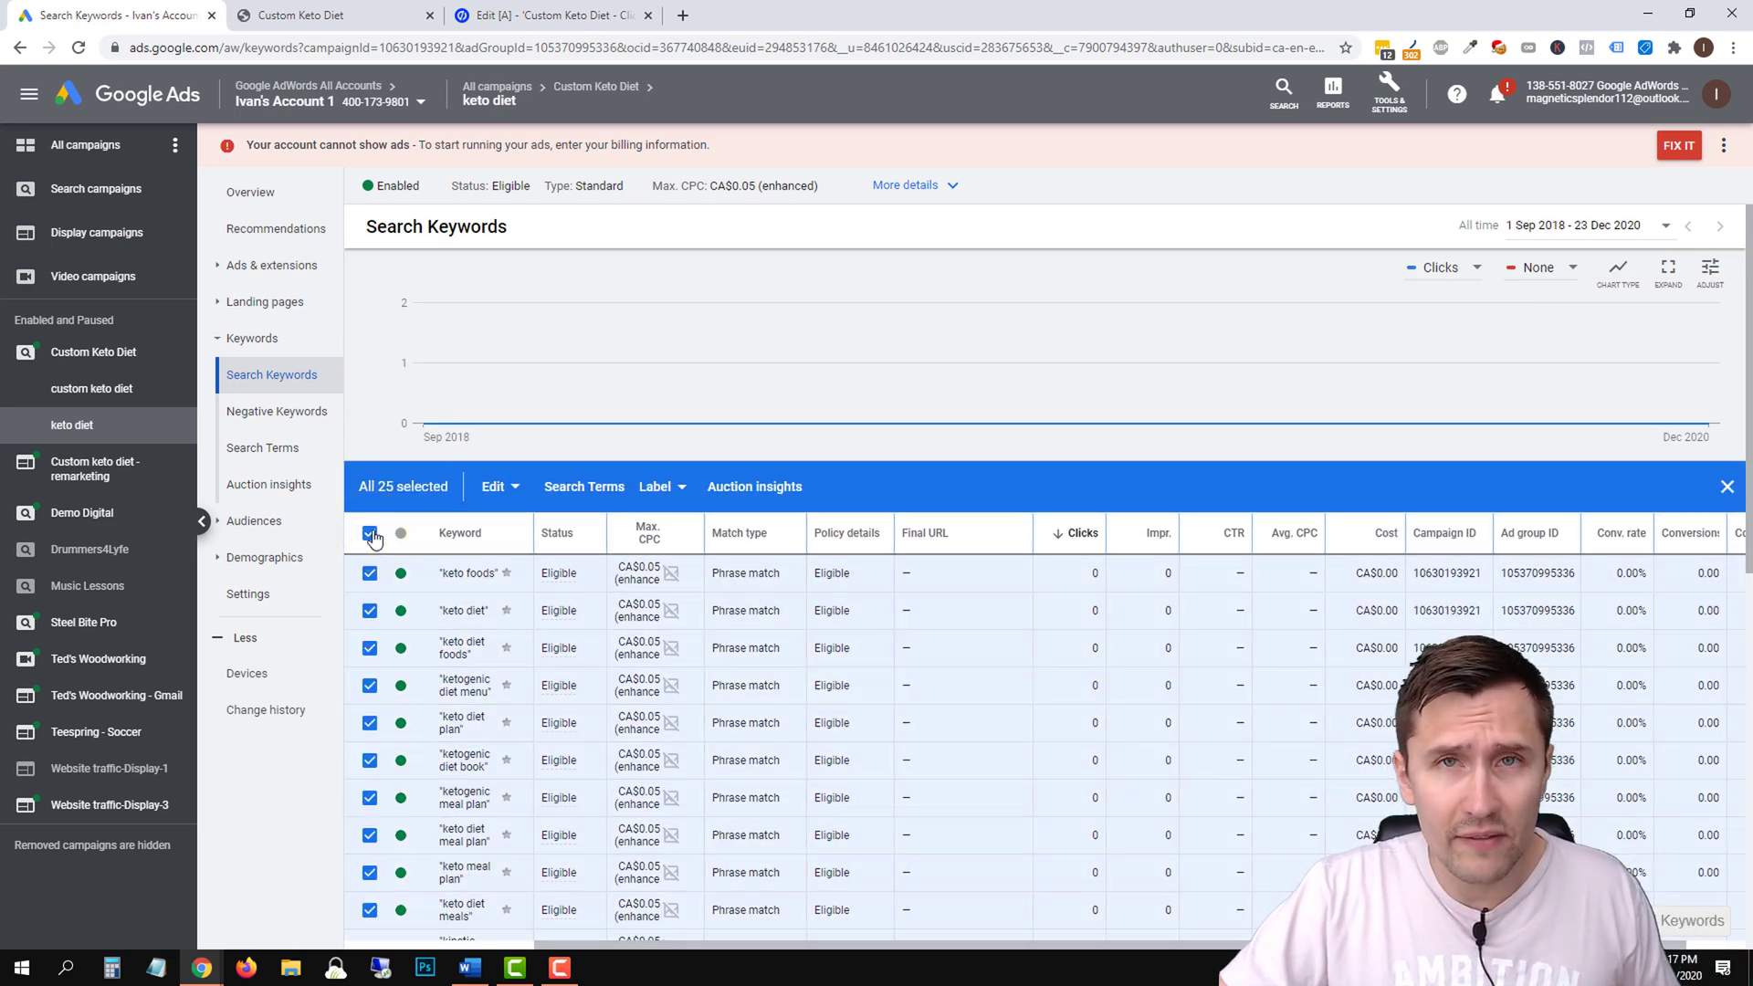
{"action": "left_click", "coordinate": [370, 533]}
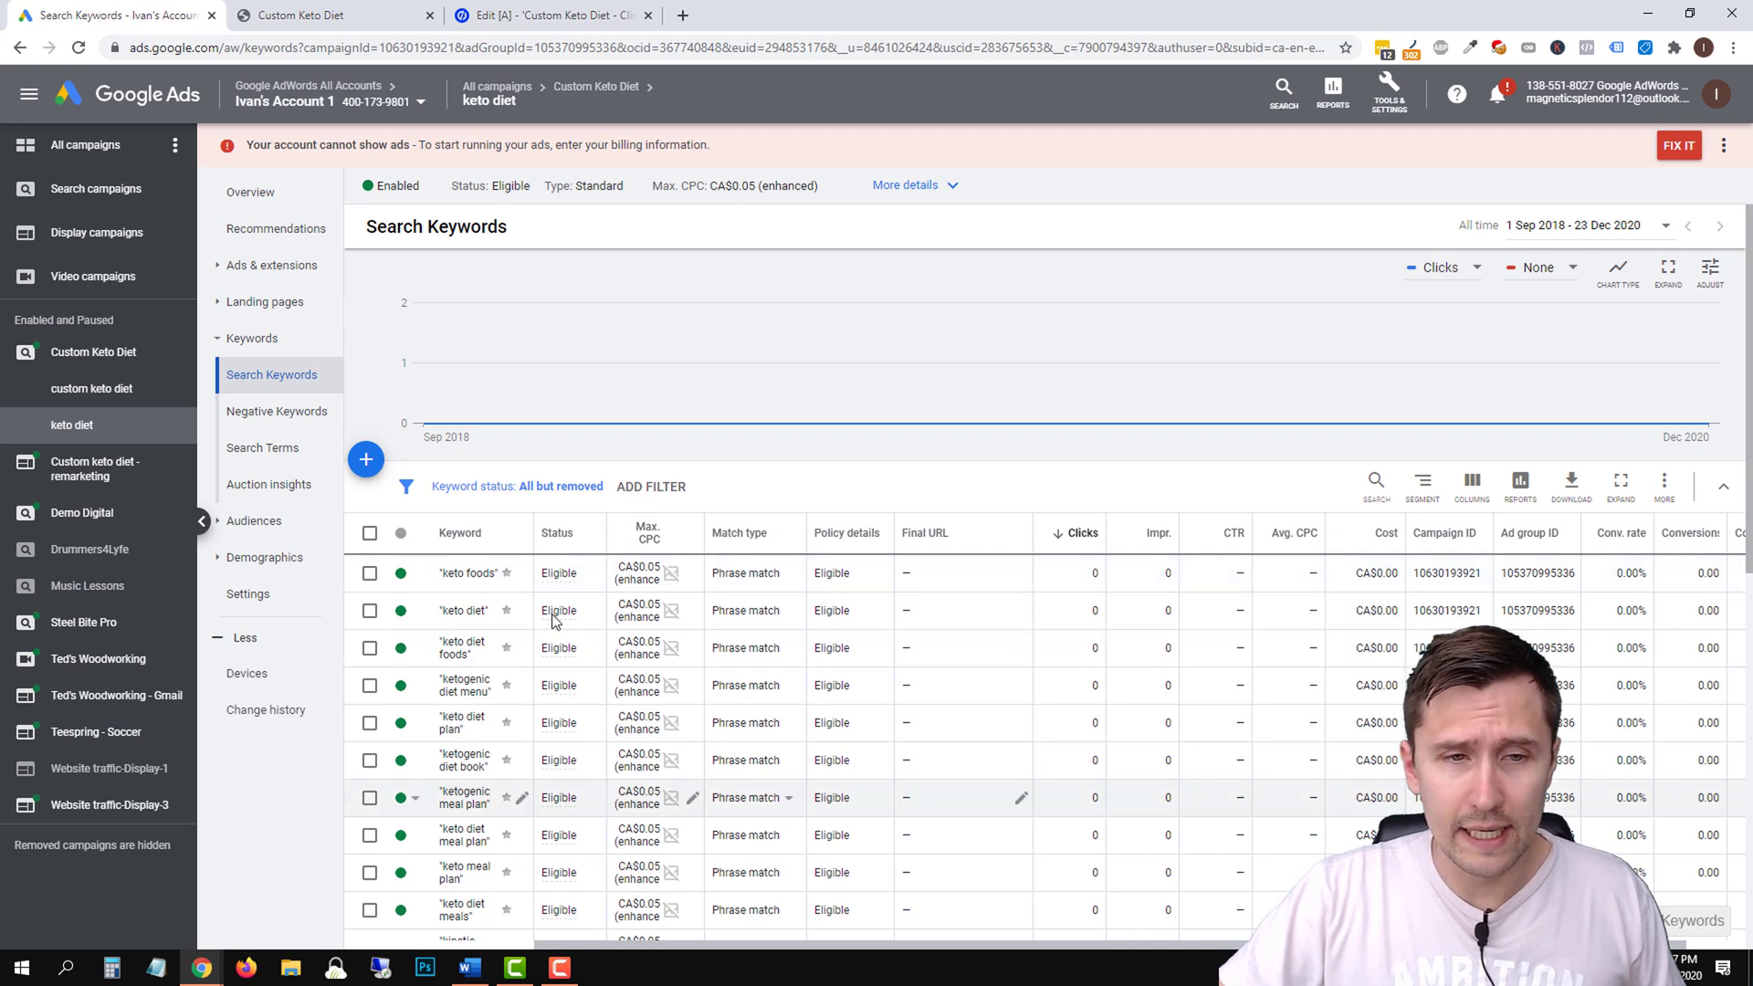
Open the "Keto Diet Meal Plans" text ad for editing and clear its Headline 1.
{"action": "left_click", "coordinate": [254, 273]}
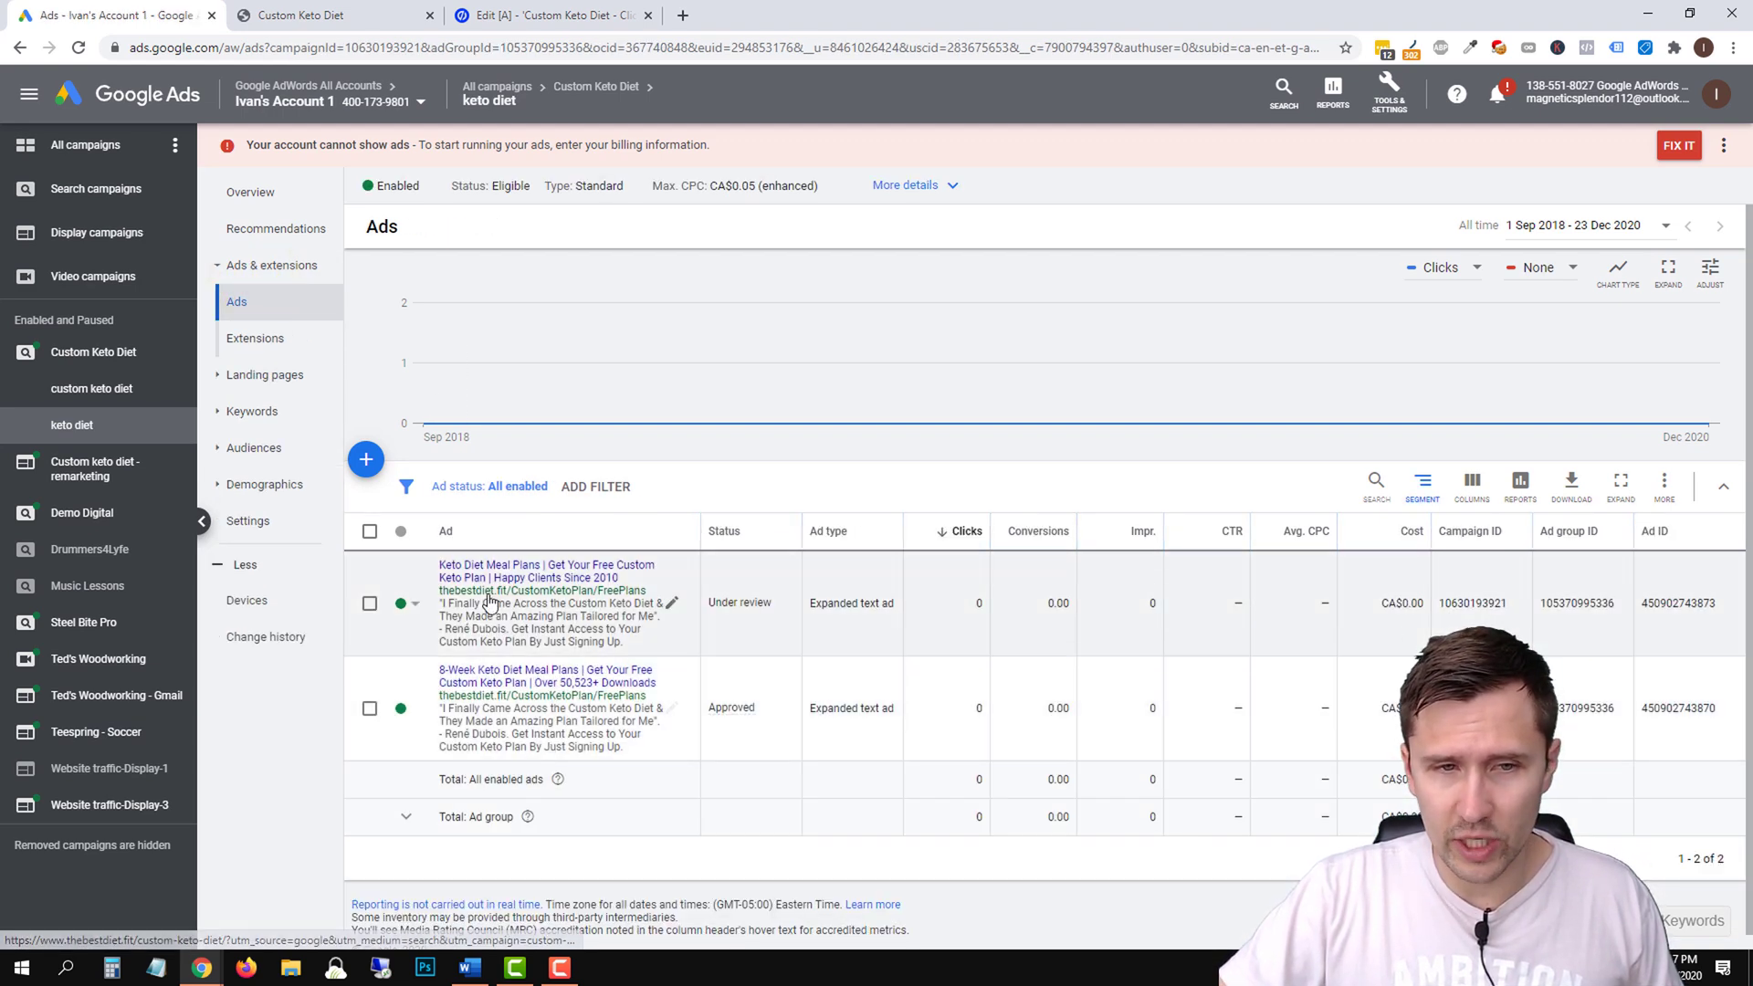
{"action": "left_click", "coordinate": [671, 602]}
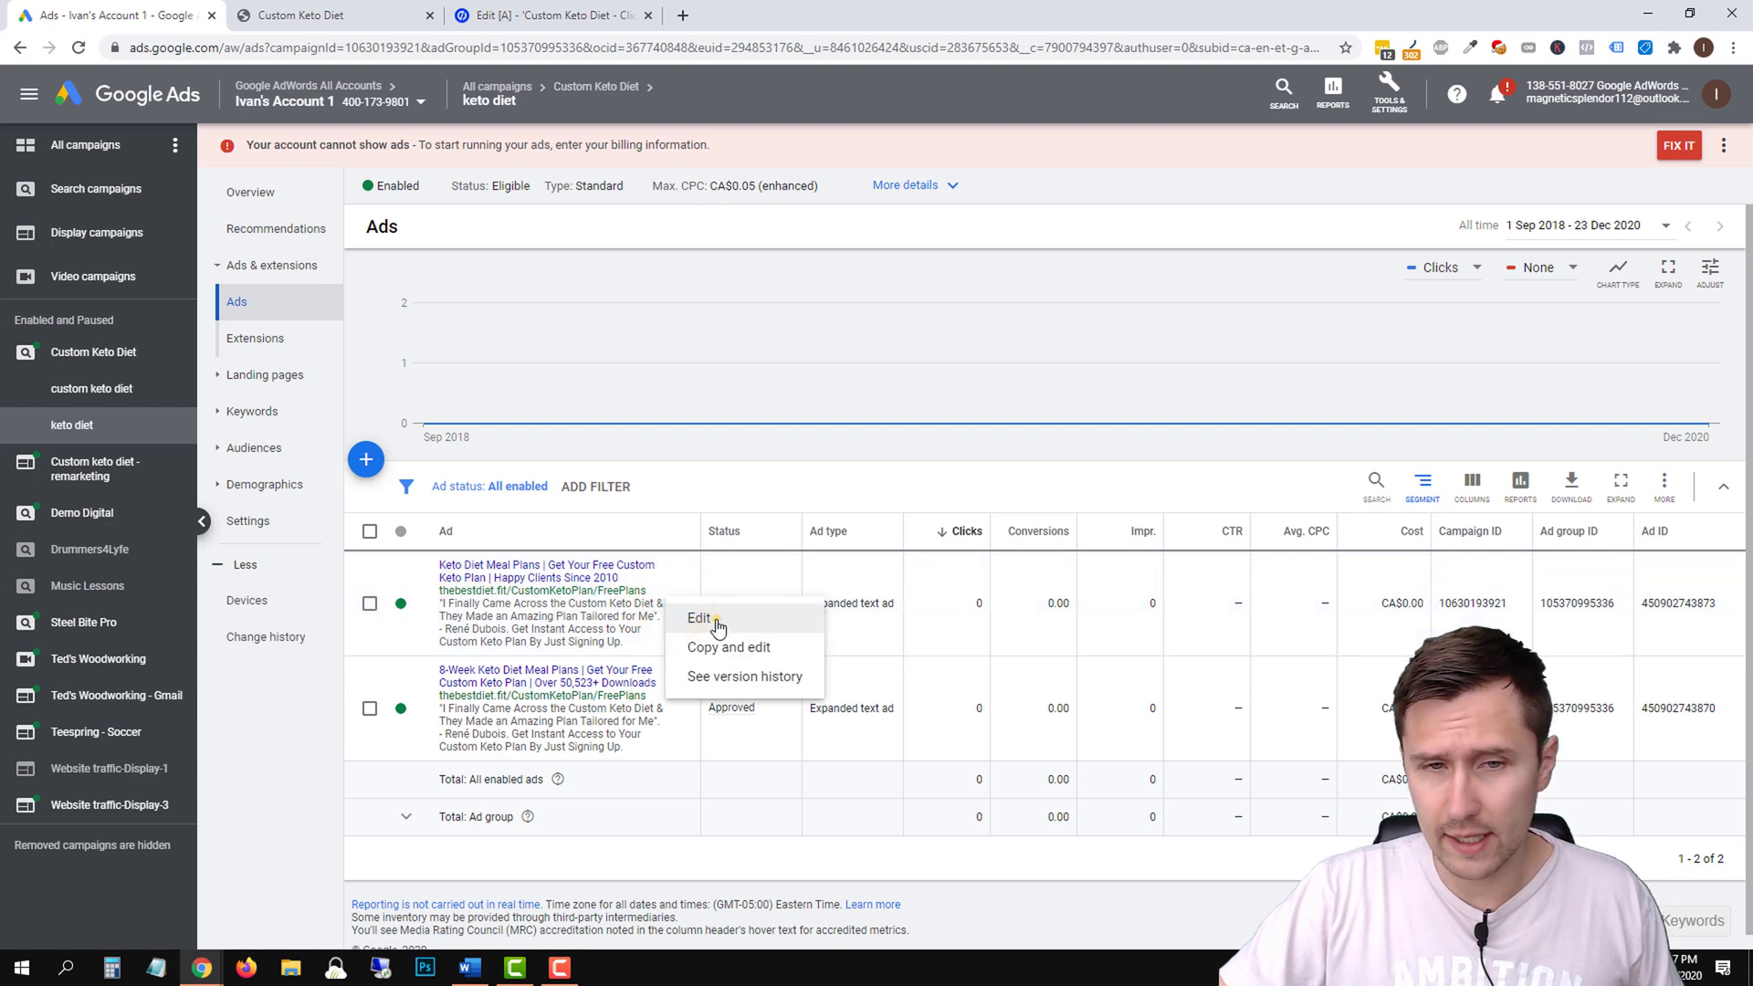
{"action": "left_click", "coordinate": [717, 621]}
{"action": "left_click", "coordinate": [434, 537]}
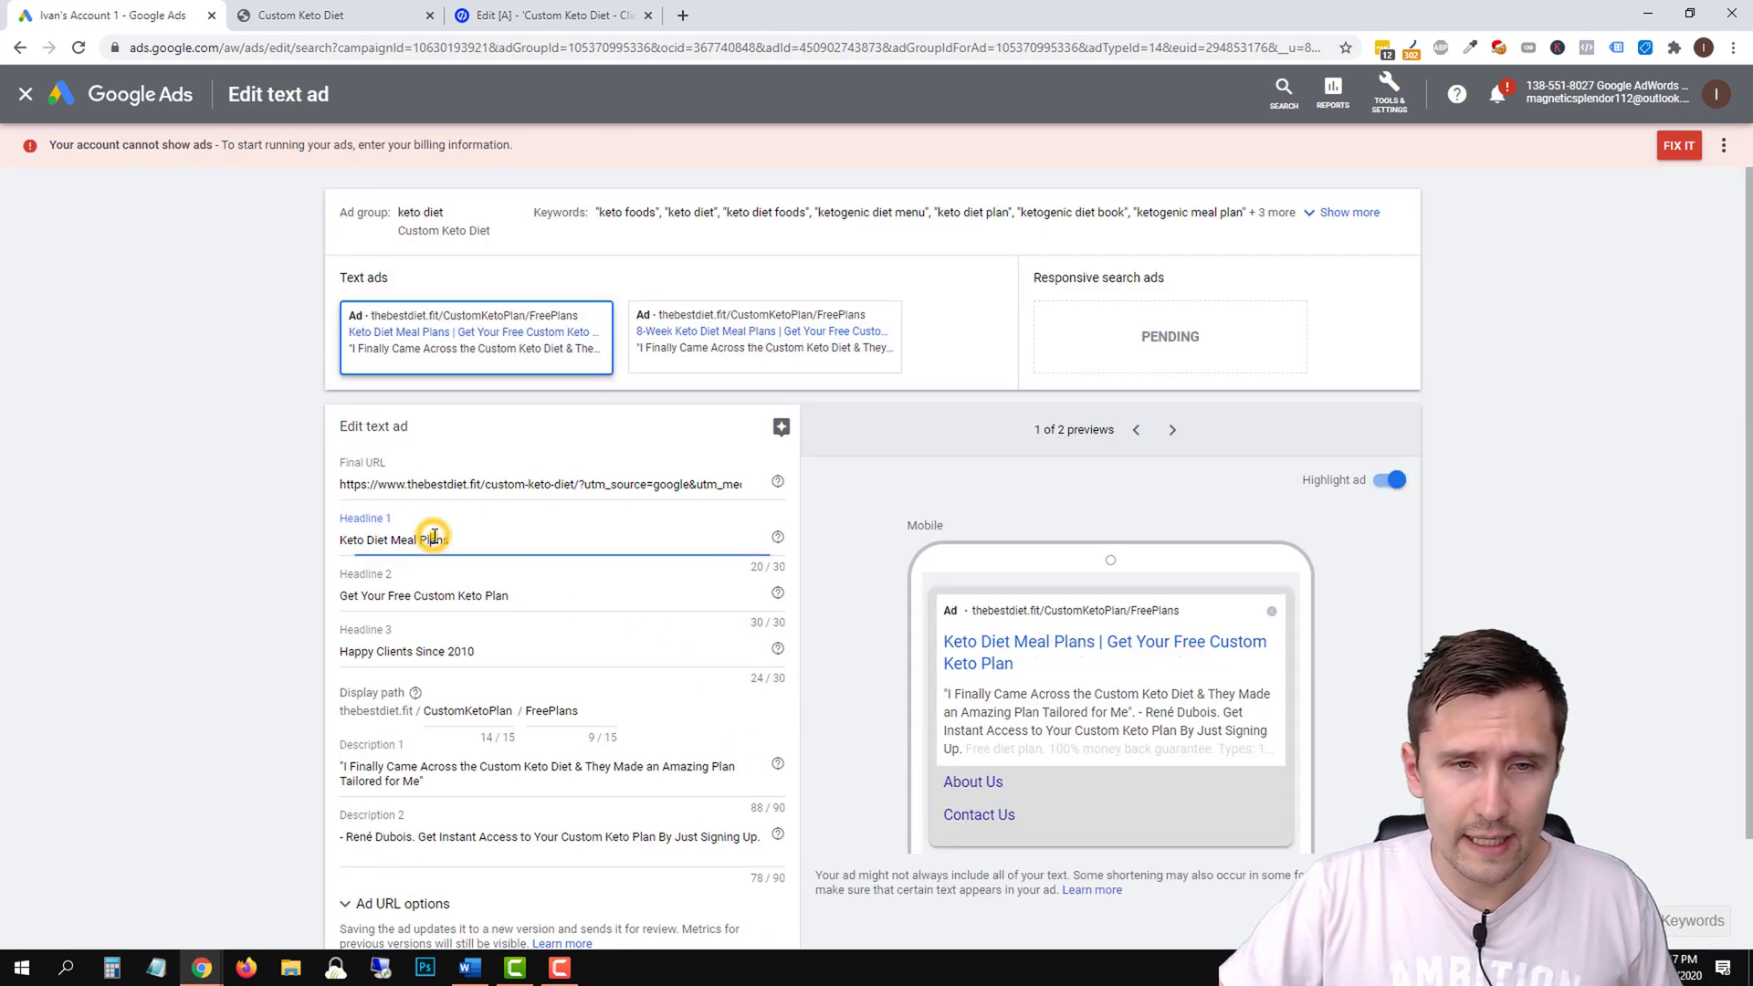
{"action": "triple_click", "coordinate": [435, 537]}
{"action": "key", "text": "BackSpace"}
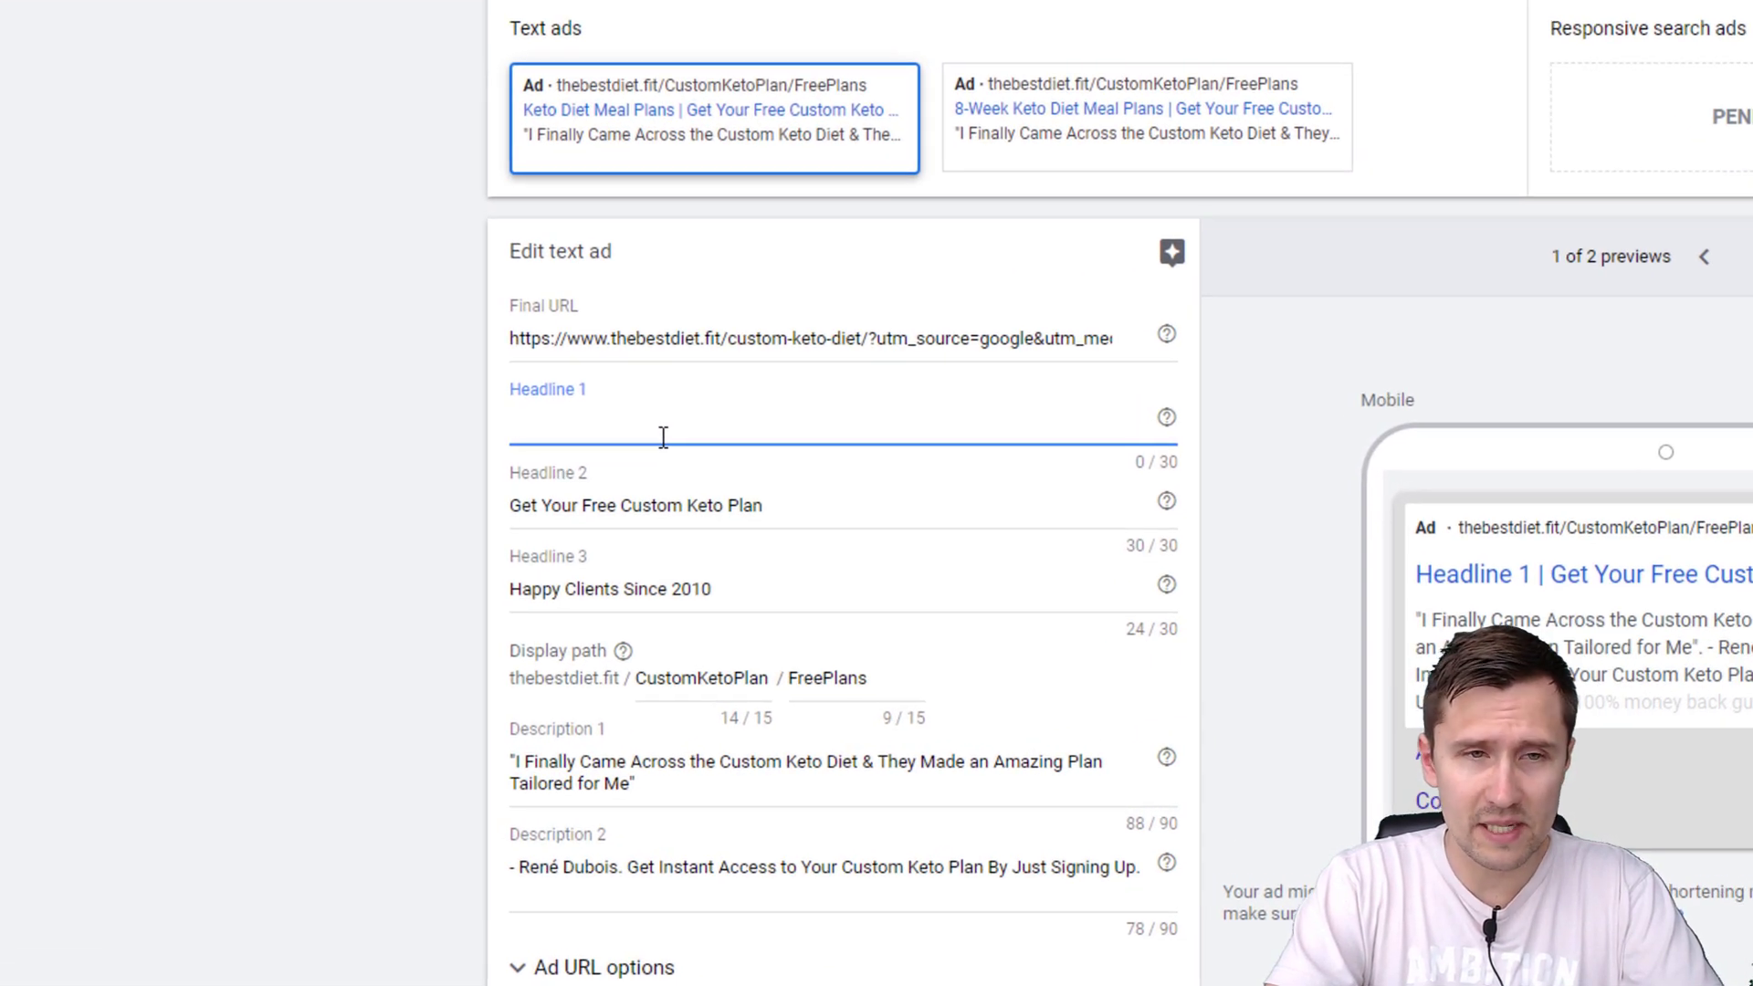
Start a keyword insertion in Headline 1 and set its case to Title case.
{"action": "type", "text": "{"}
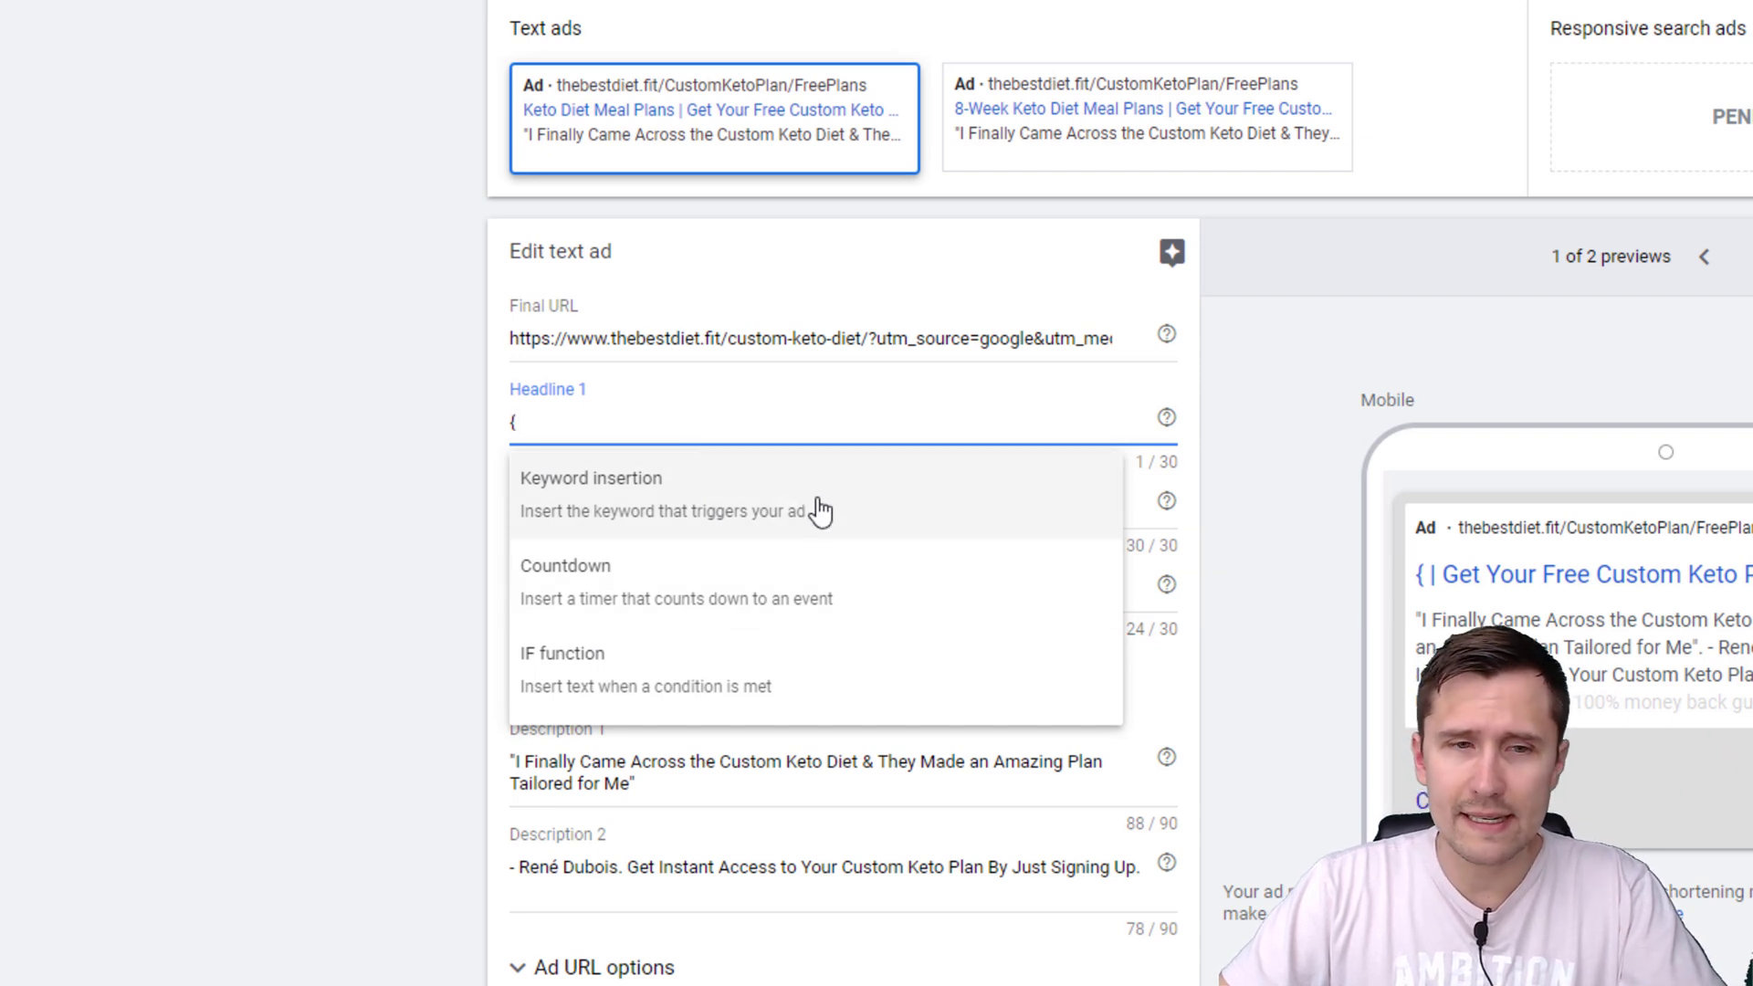
{"action": "left_click", "coordinate": [676, 493]}
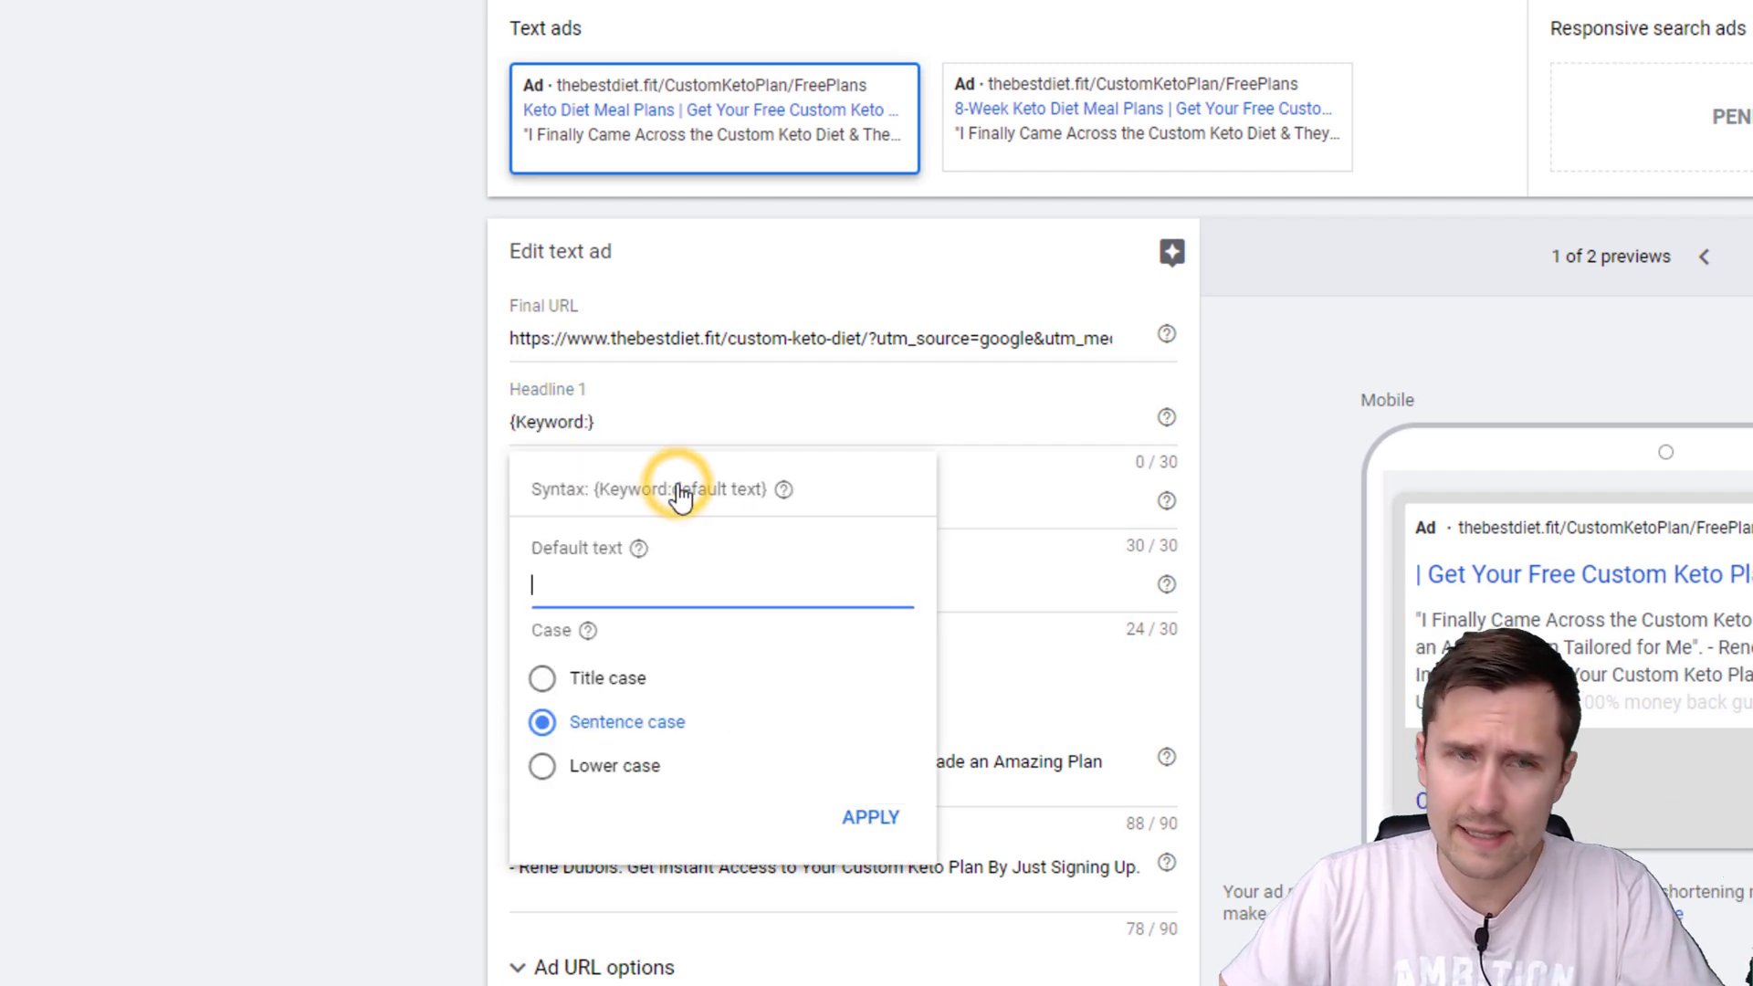
{"action": "left_click", "coordinate": [573, 582]}
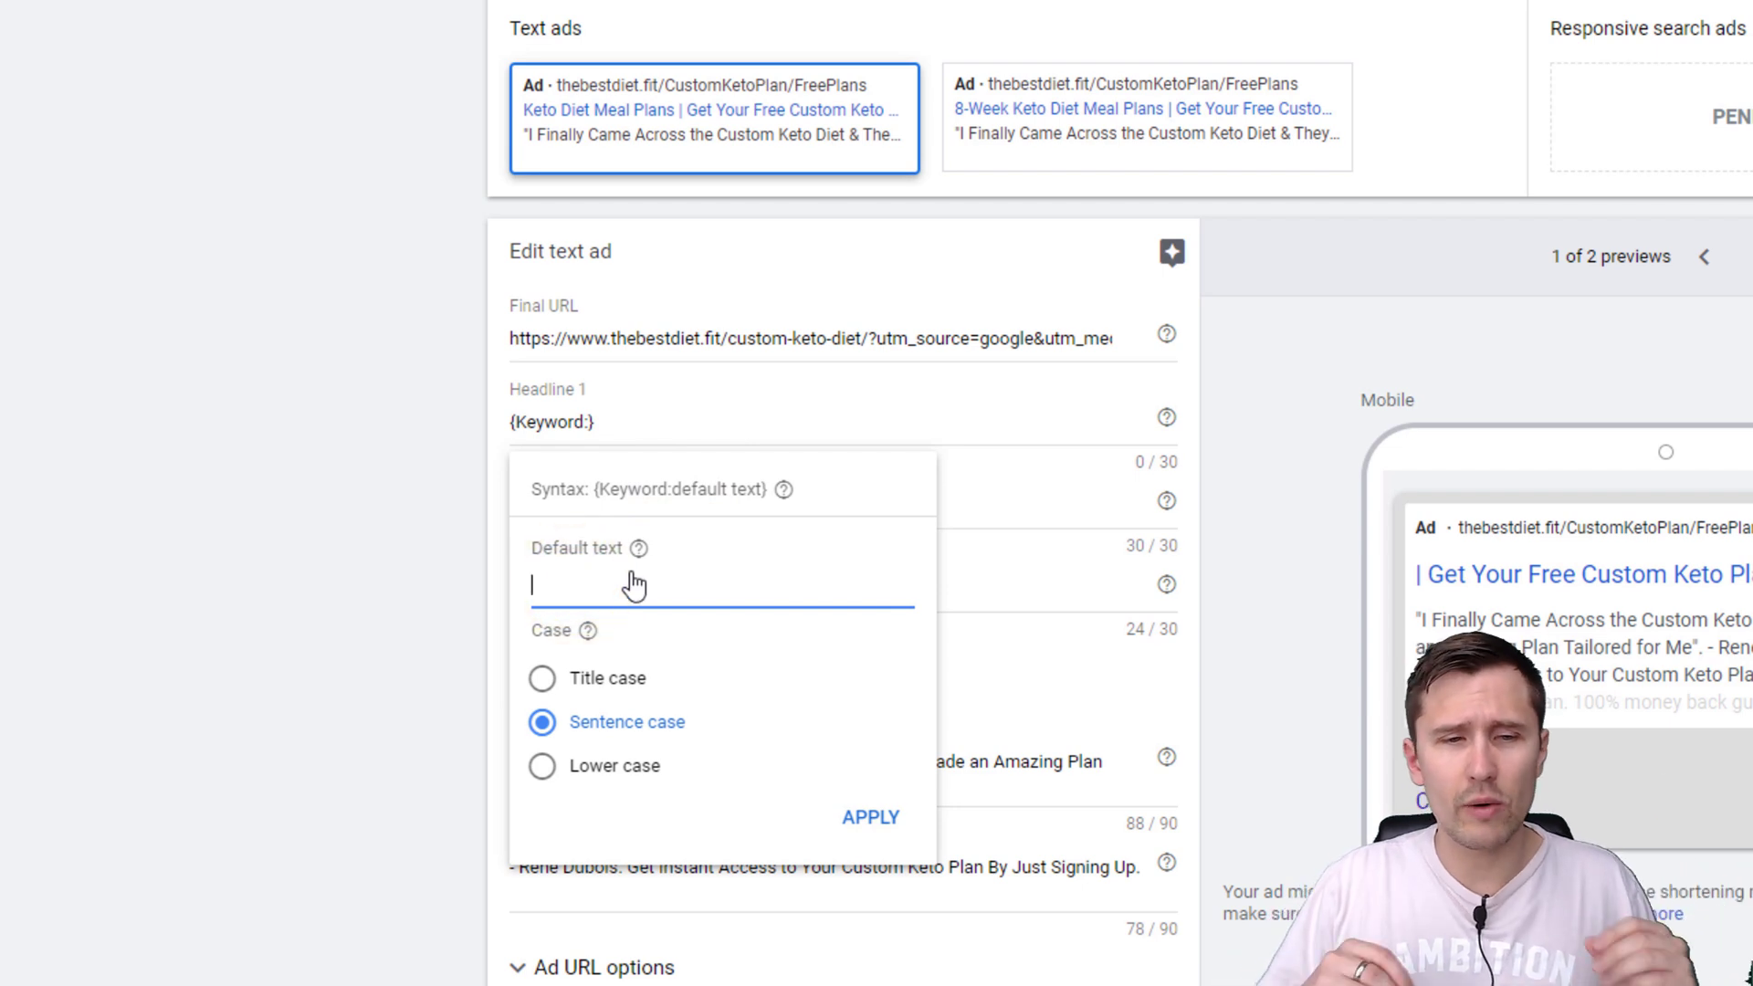
{"action": "mouse_move", "coordinate": [638, 551]}
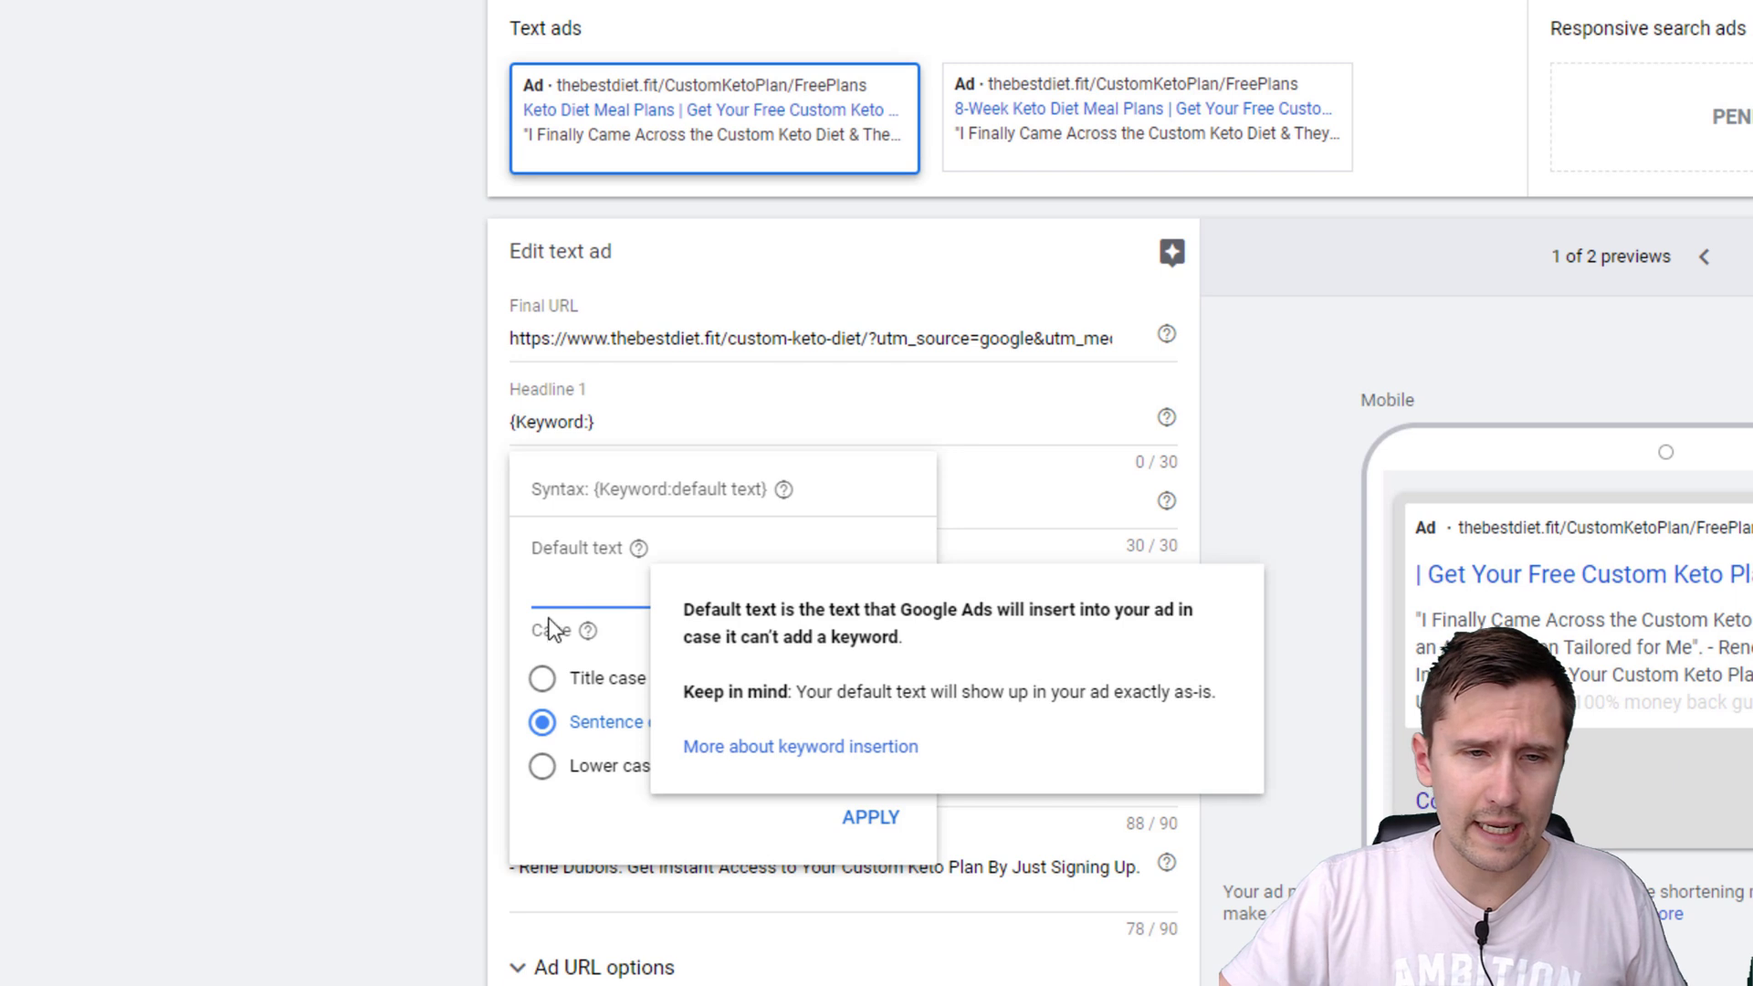
{"action": "left_click", "coordinate": [583, 685]}
{"action": "left_click", "coordinate": [580, 582]}
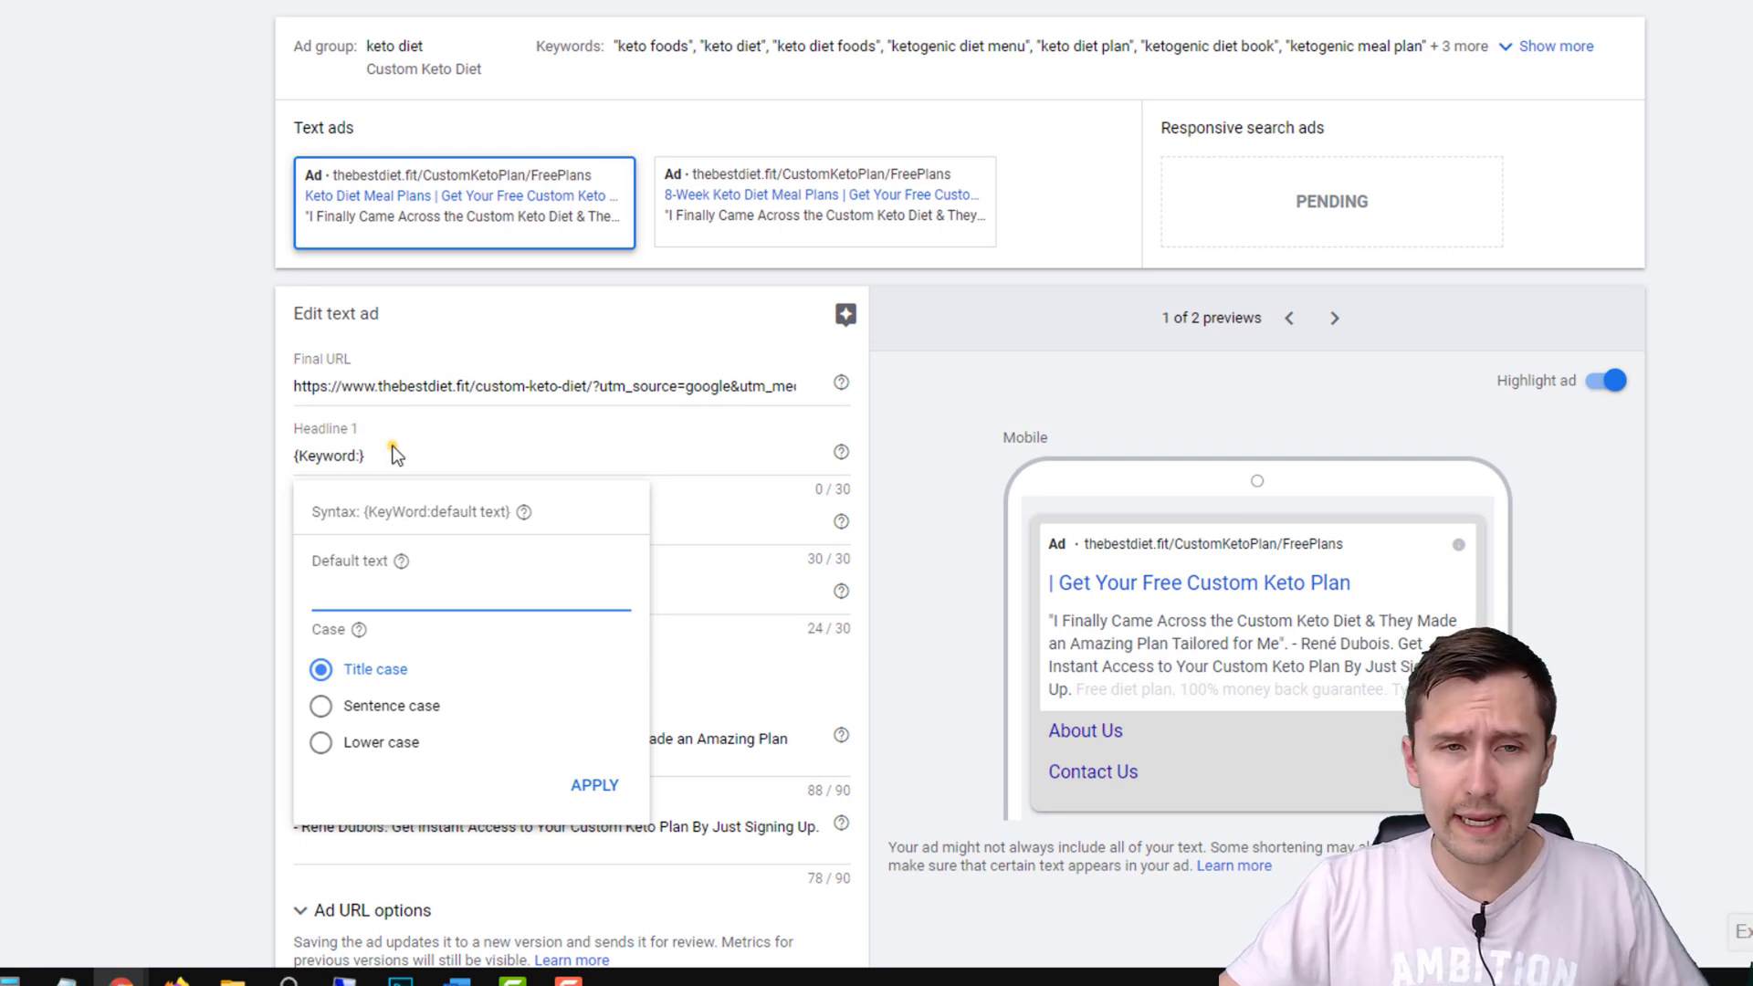
Try adding the text "Get Your" behind the keyword code in Headline 1 and delete it again.
{"action": "left_click", "coordinate": [391, 447]}
{"action": "type", "text": "Get Your "}
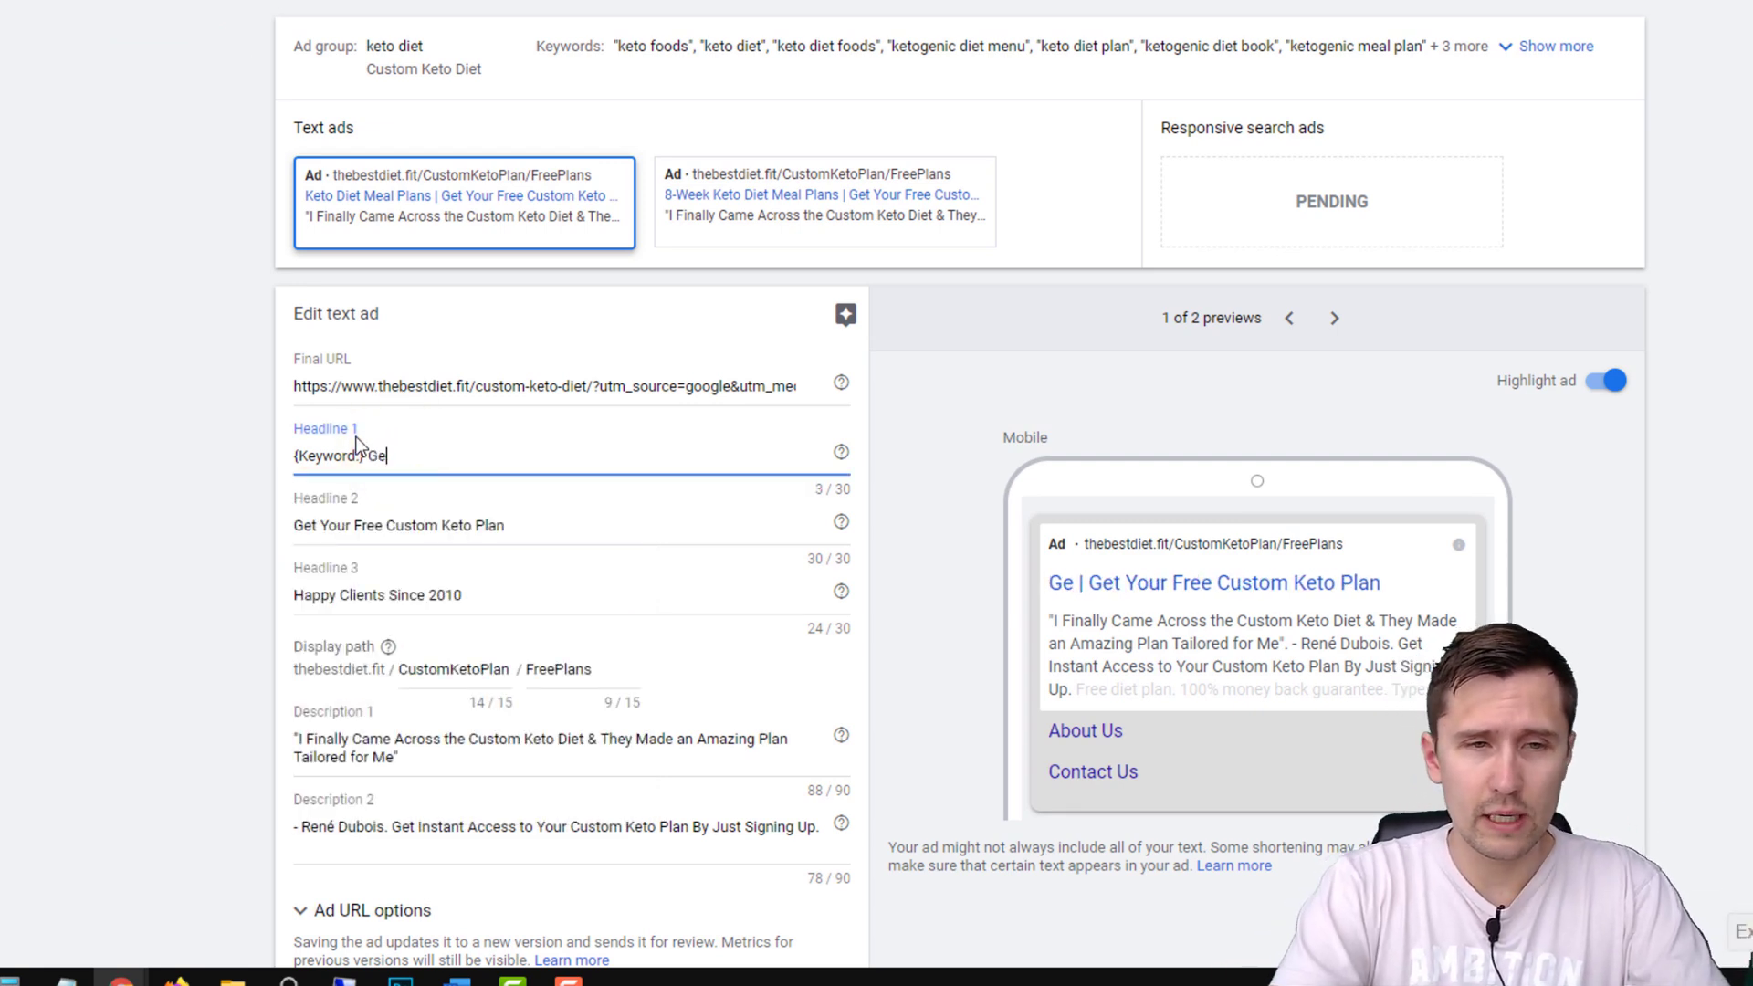
{"action": "type", "text": "{"}
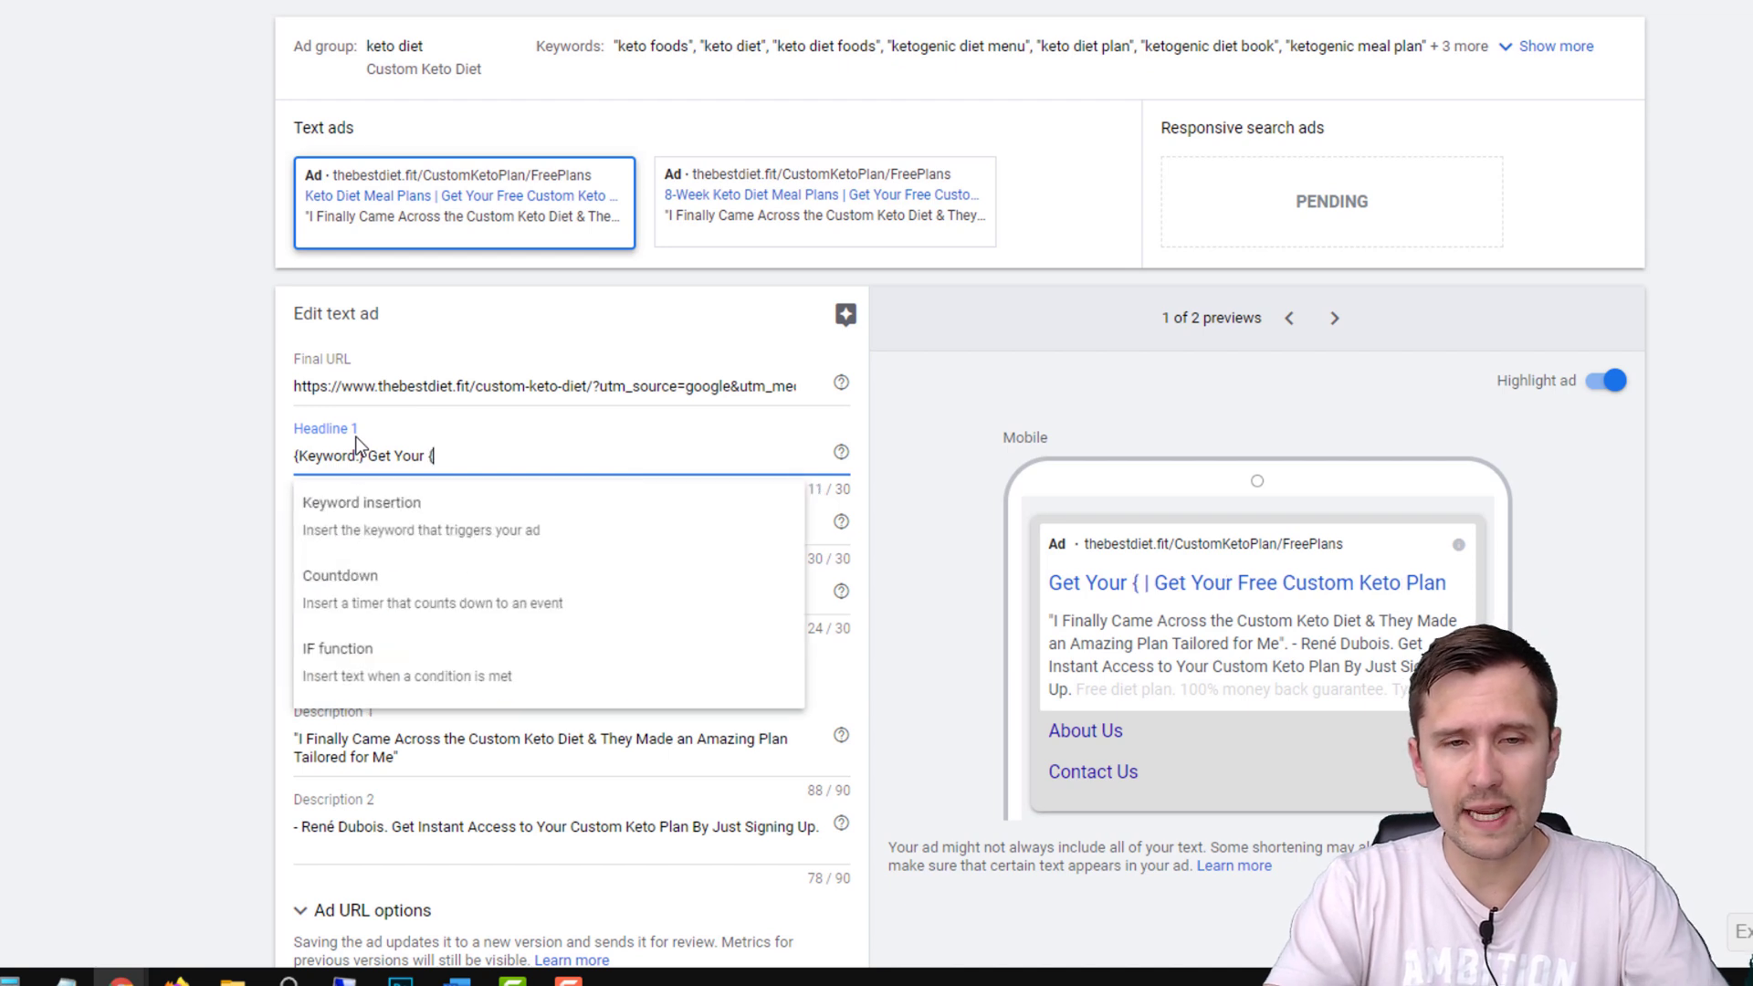
{"action": "key", "text": "BackSpace"}
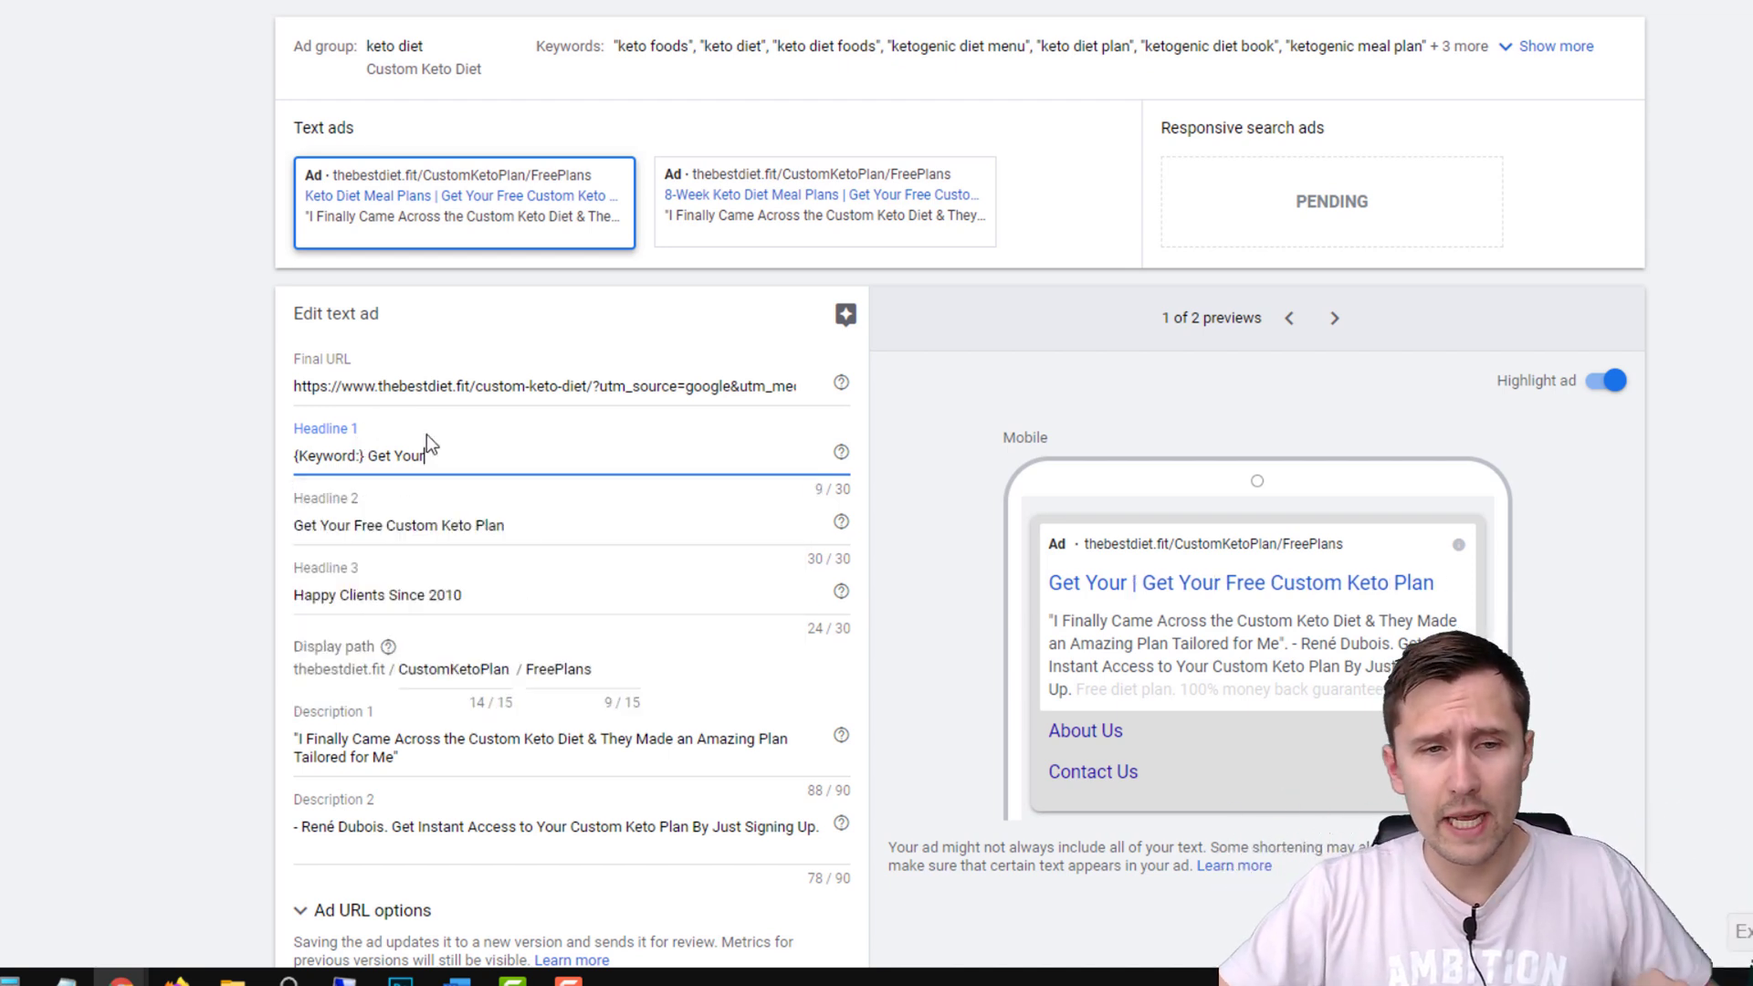
{"action": "left_click", "coordinate": [451, 461]}
{"action": "key", "text": "BackSpace"}
{"action": "key", "text": "BackSpace"}
{"action": "key", "text": "BackSpace"}
{"action": "key", "text": "BackSpace"}
{"action": "key", "text": "BackSpace"}
{"action": "key", "text": "BackSpace"}
{"action": "key", "text": "BackSpace"}
{"action": "key", "text": "BackSpace"}
{"action": "key", "text": "BackSpace"}
{"action": "key", "text": "BackSpace"}
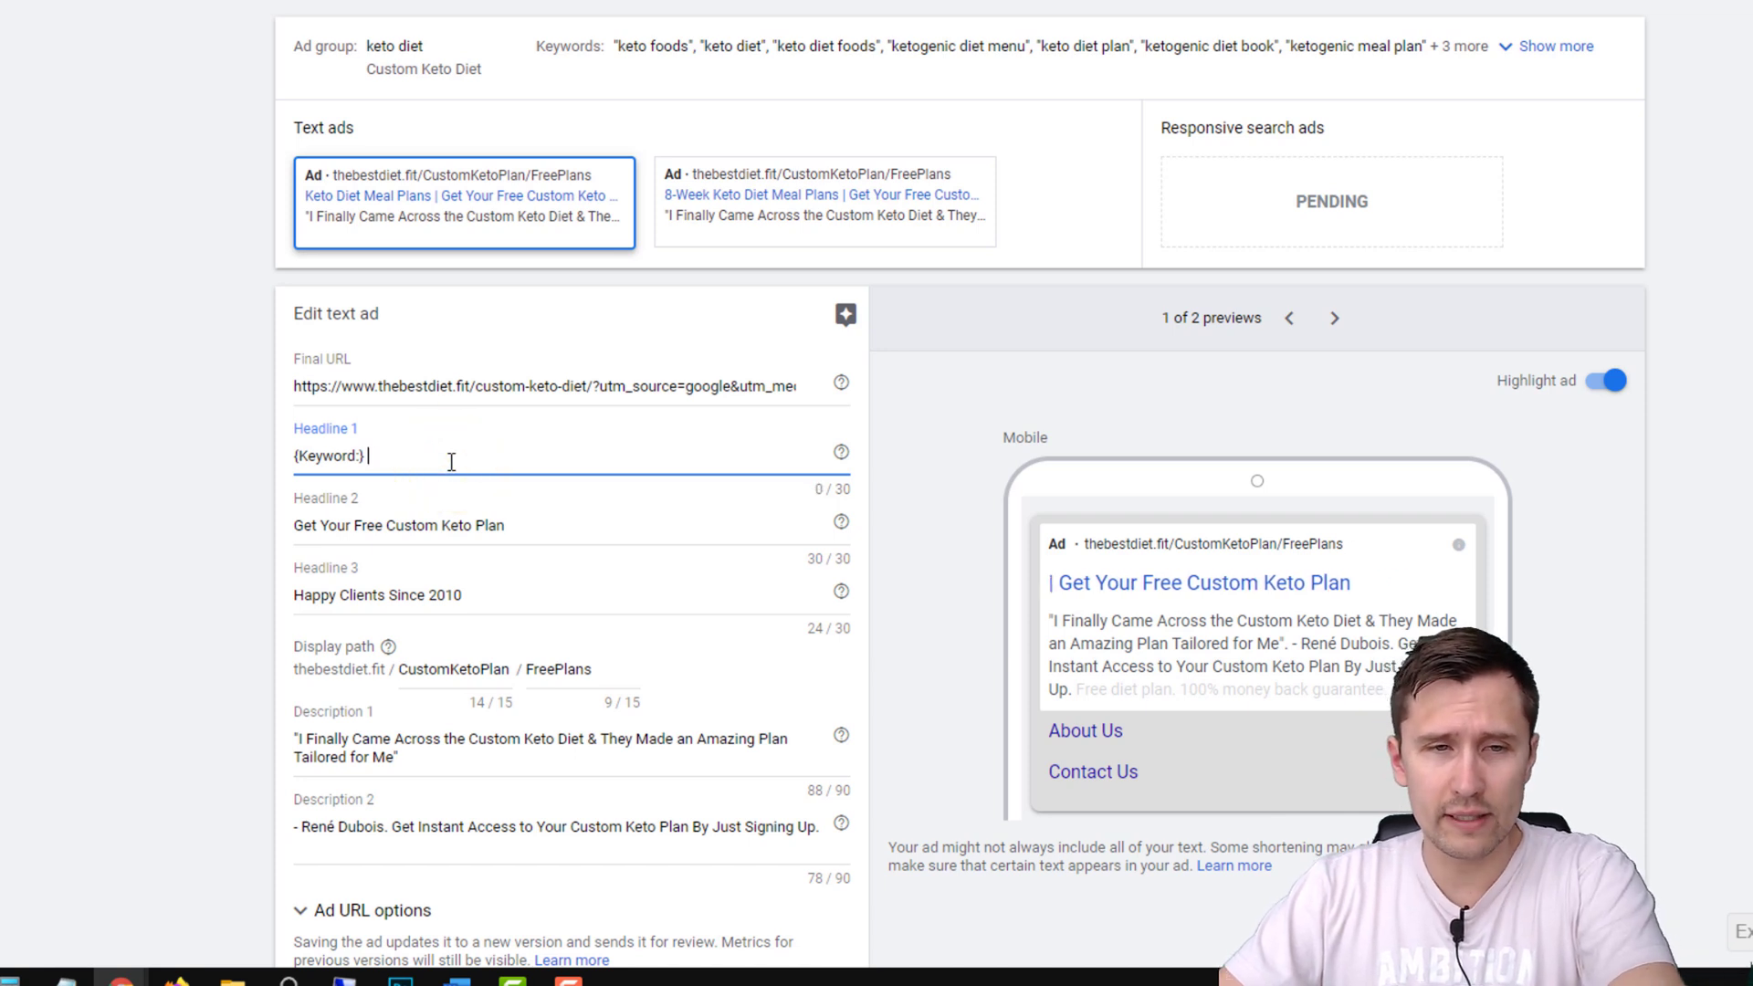
Give the Headline 1 keyword insertion the default text "Custom Keto Diet Plan" in Title case and apply it.
{"action": "left_click", "coordinate": [389, 598]}
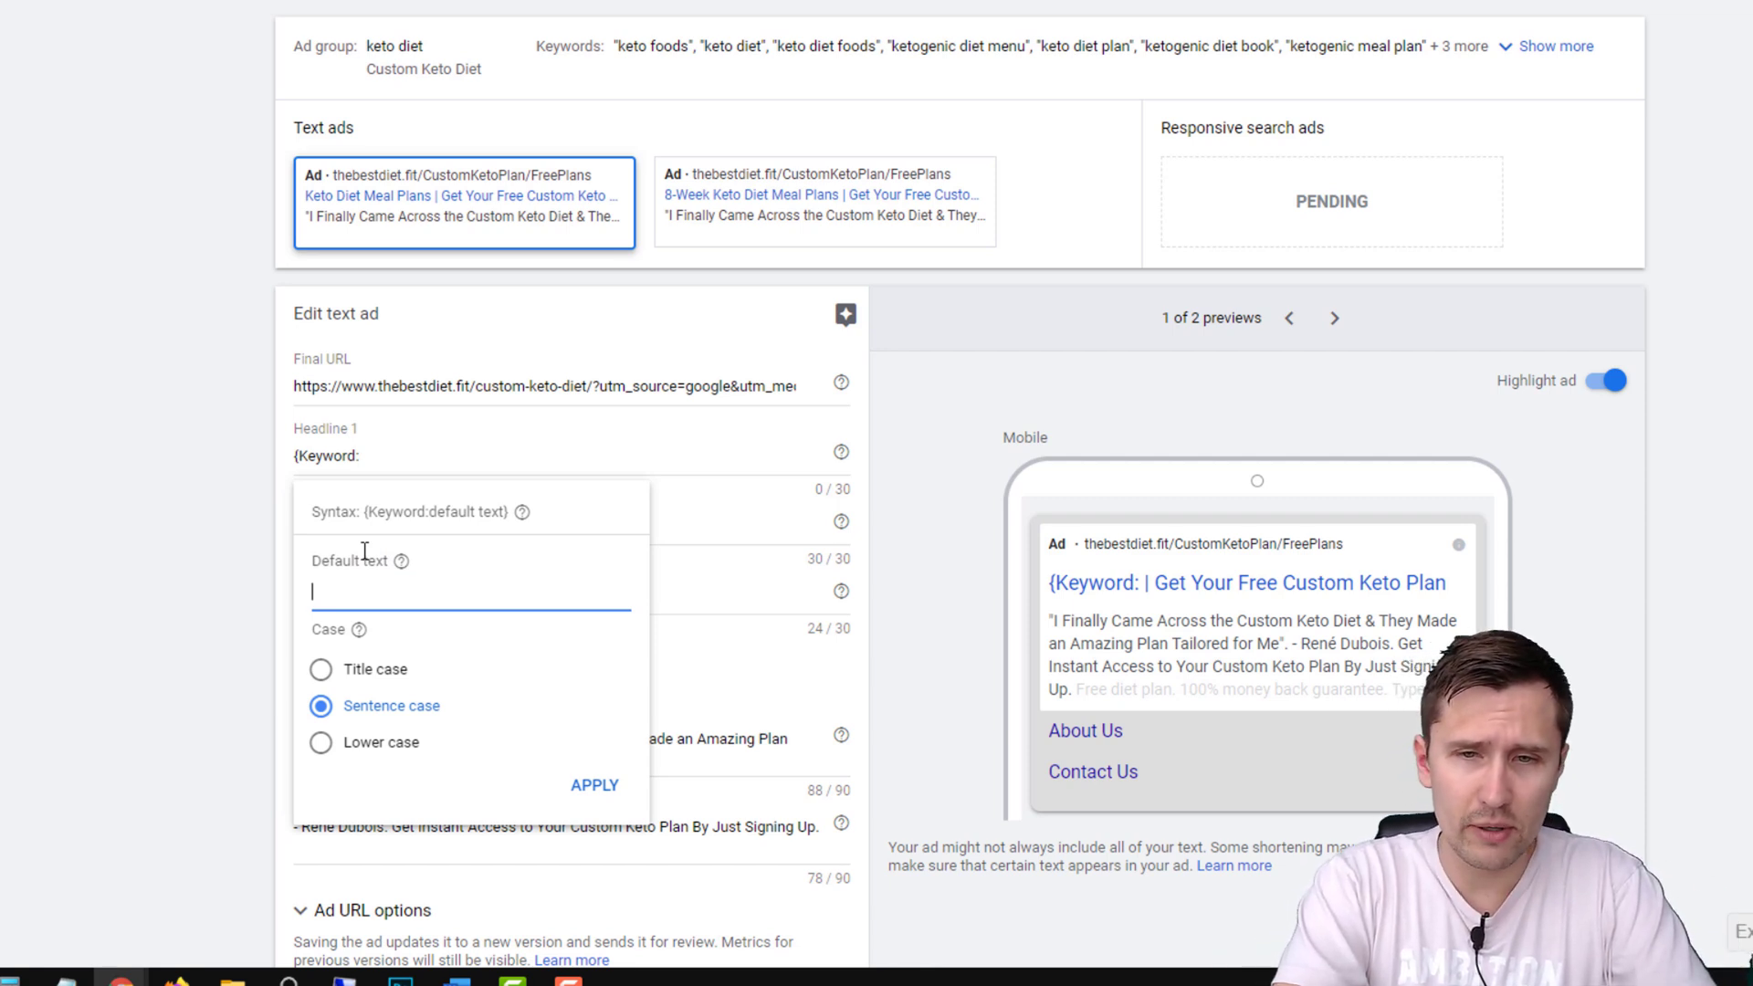
{"action": "type", "text": "Custom Keto D"}
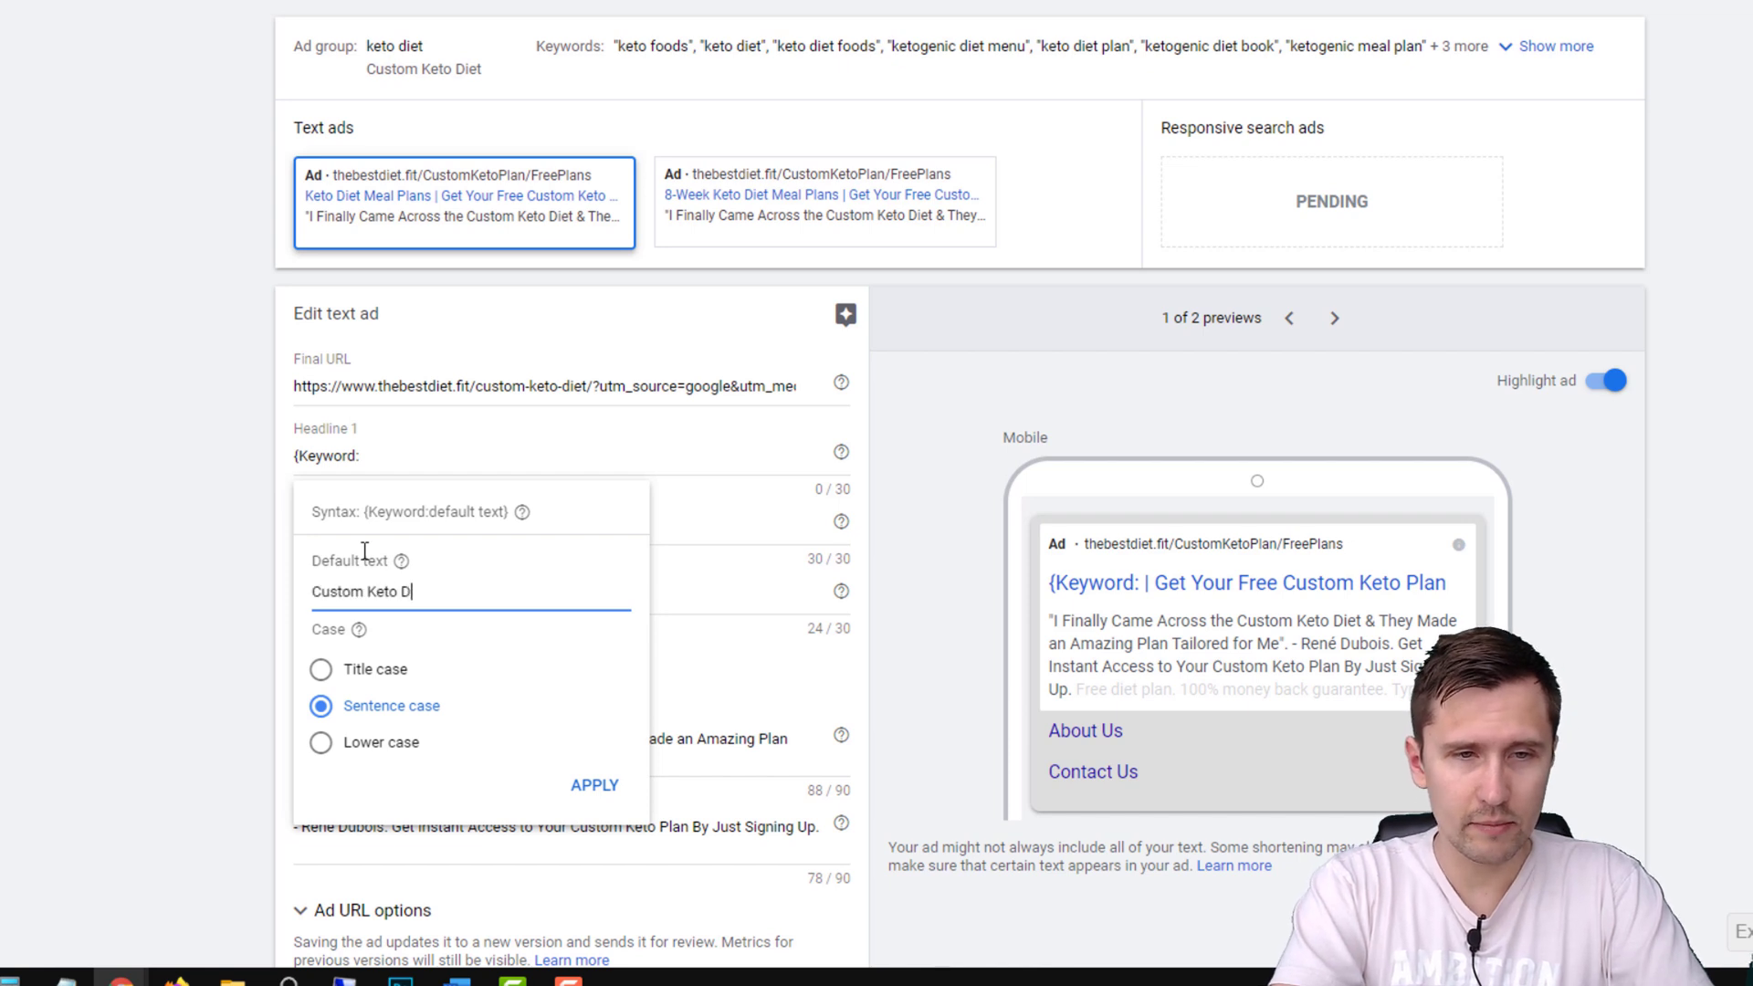
{"action": "type", "text": "iet Plan"}
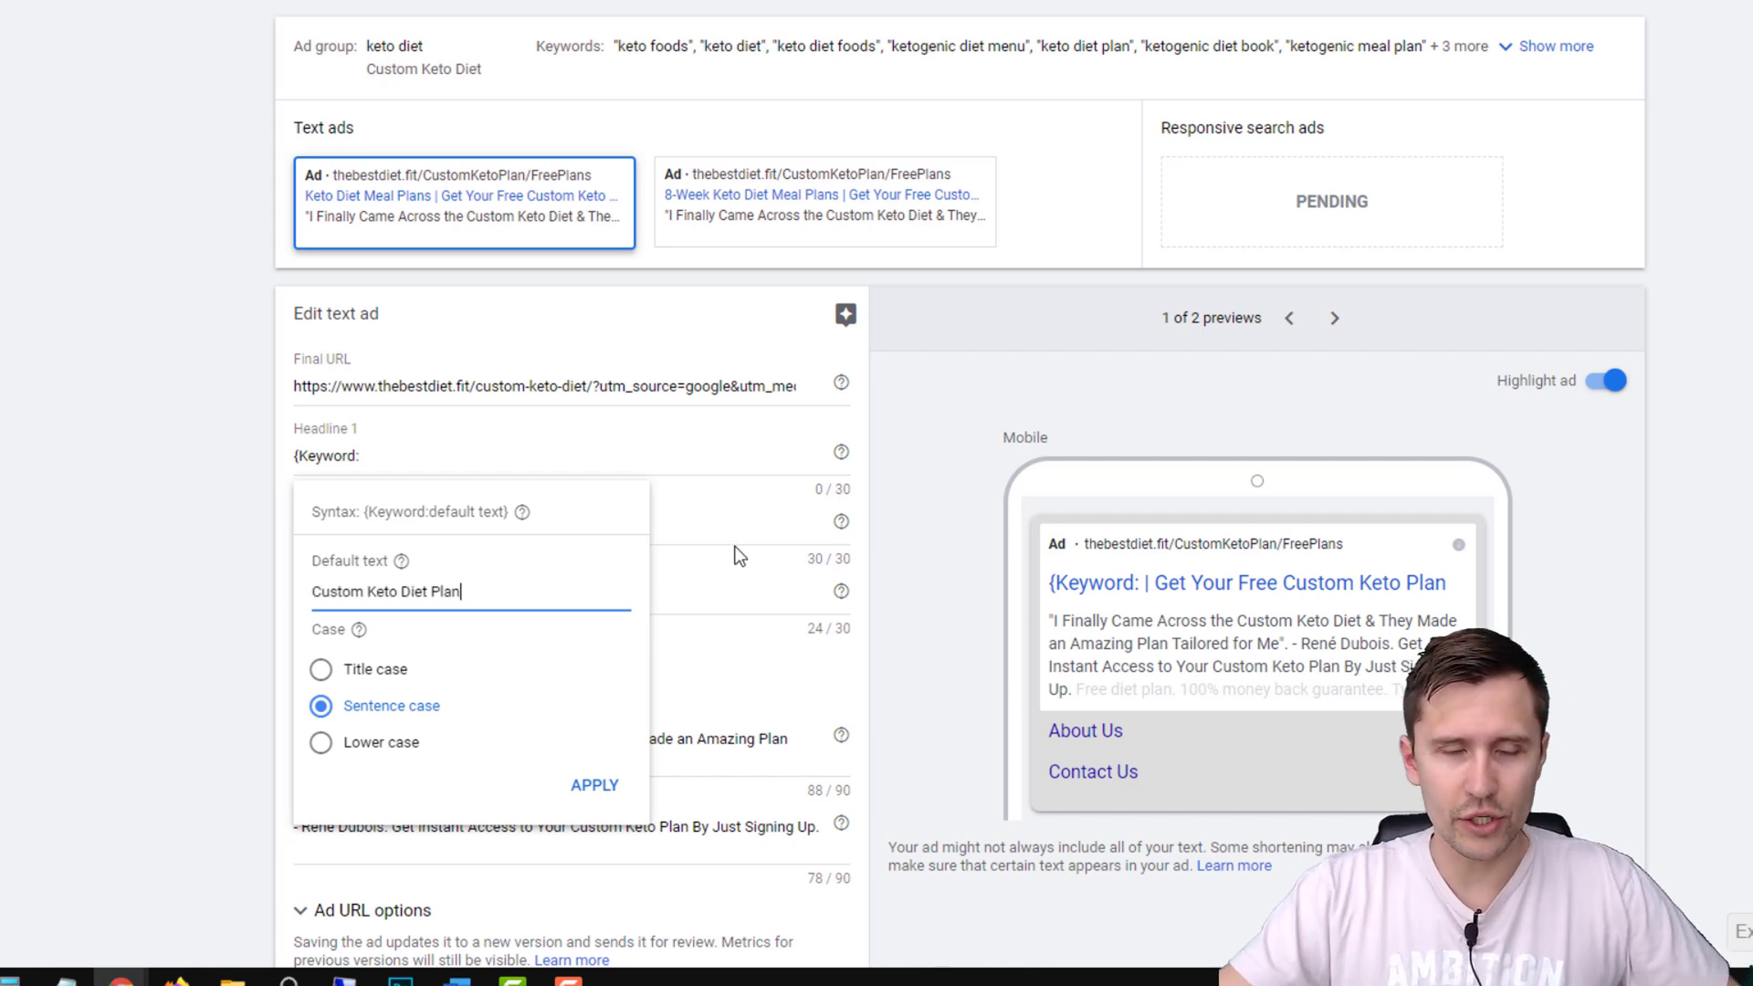
{"action": "left_click", "coordinate": [321, 669]}
{"action": "left_click", "coordinate": [589, 783]}
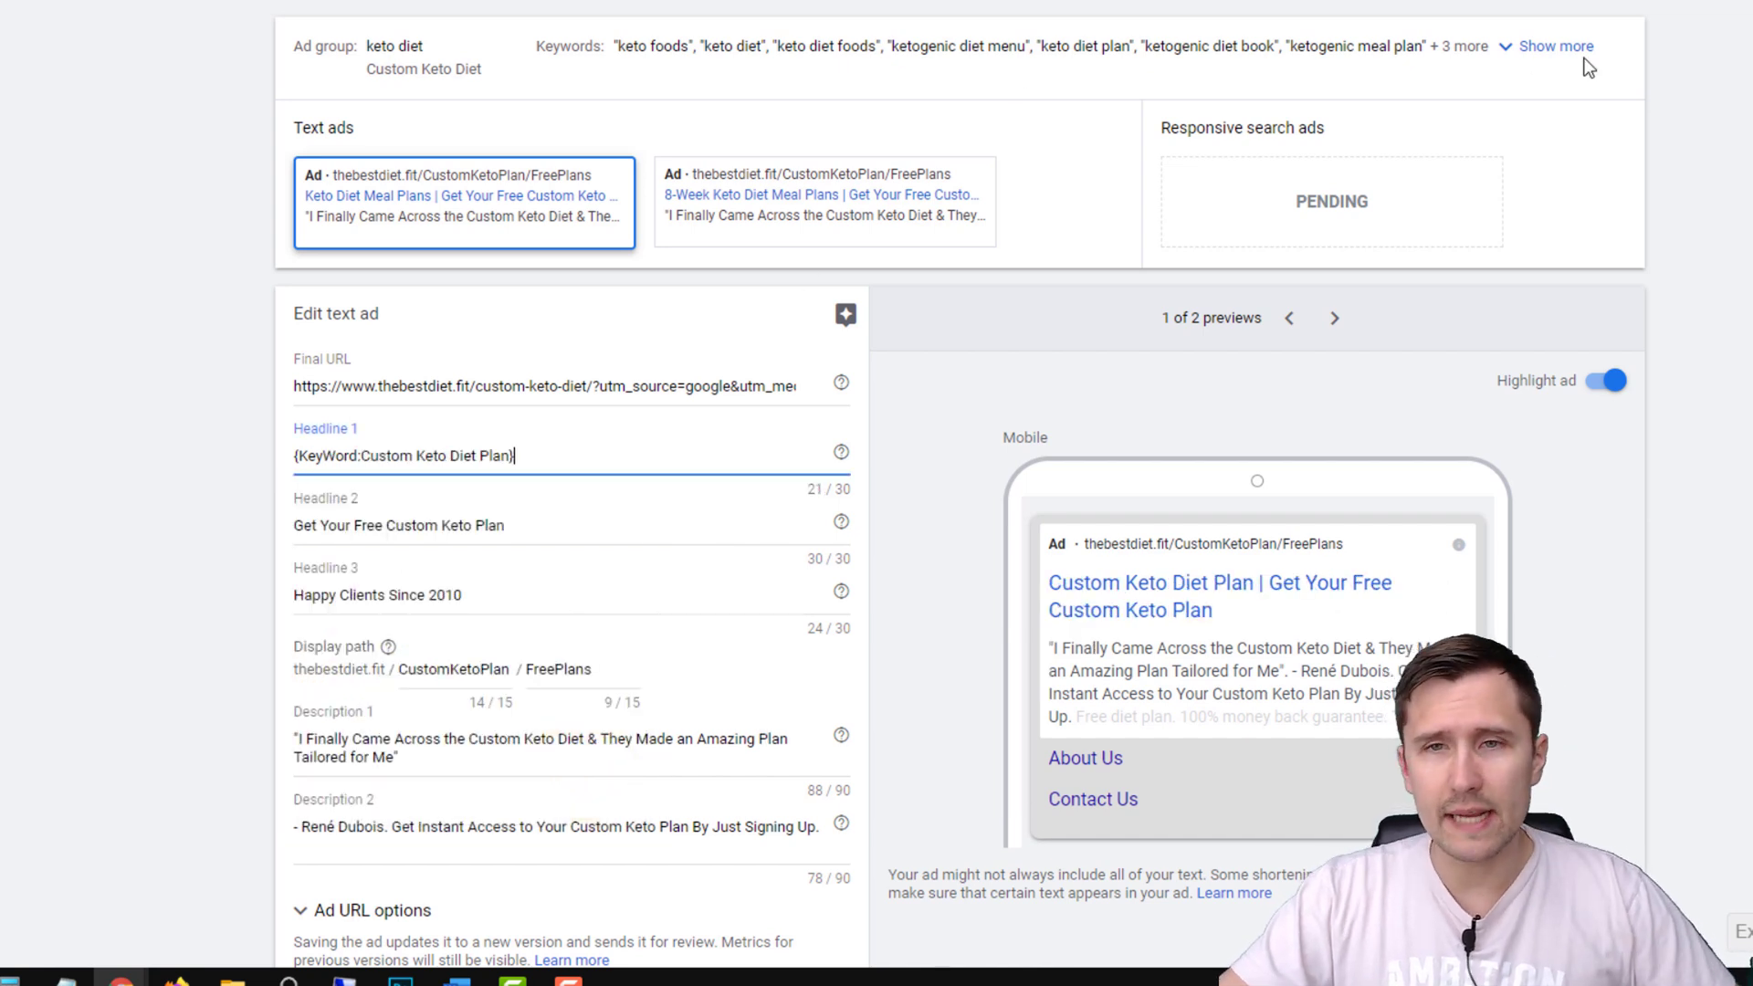
Expand the ad group's keyword list and compare keywords such as "ketogenic diet menu" and "ketogenic meal plan" with Headline 1.
{"action": "left_click", "coordinate": [1553, 46]}
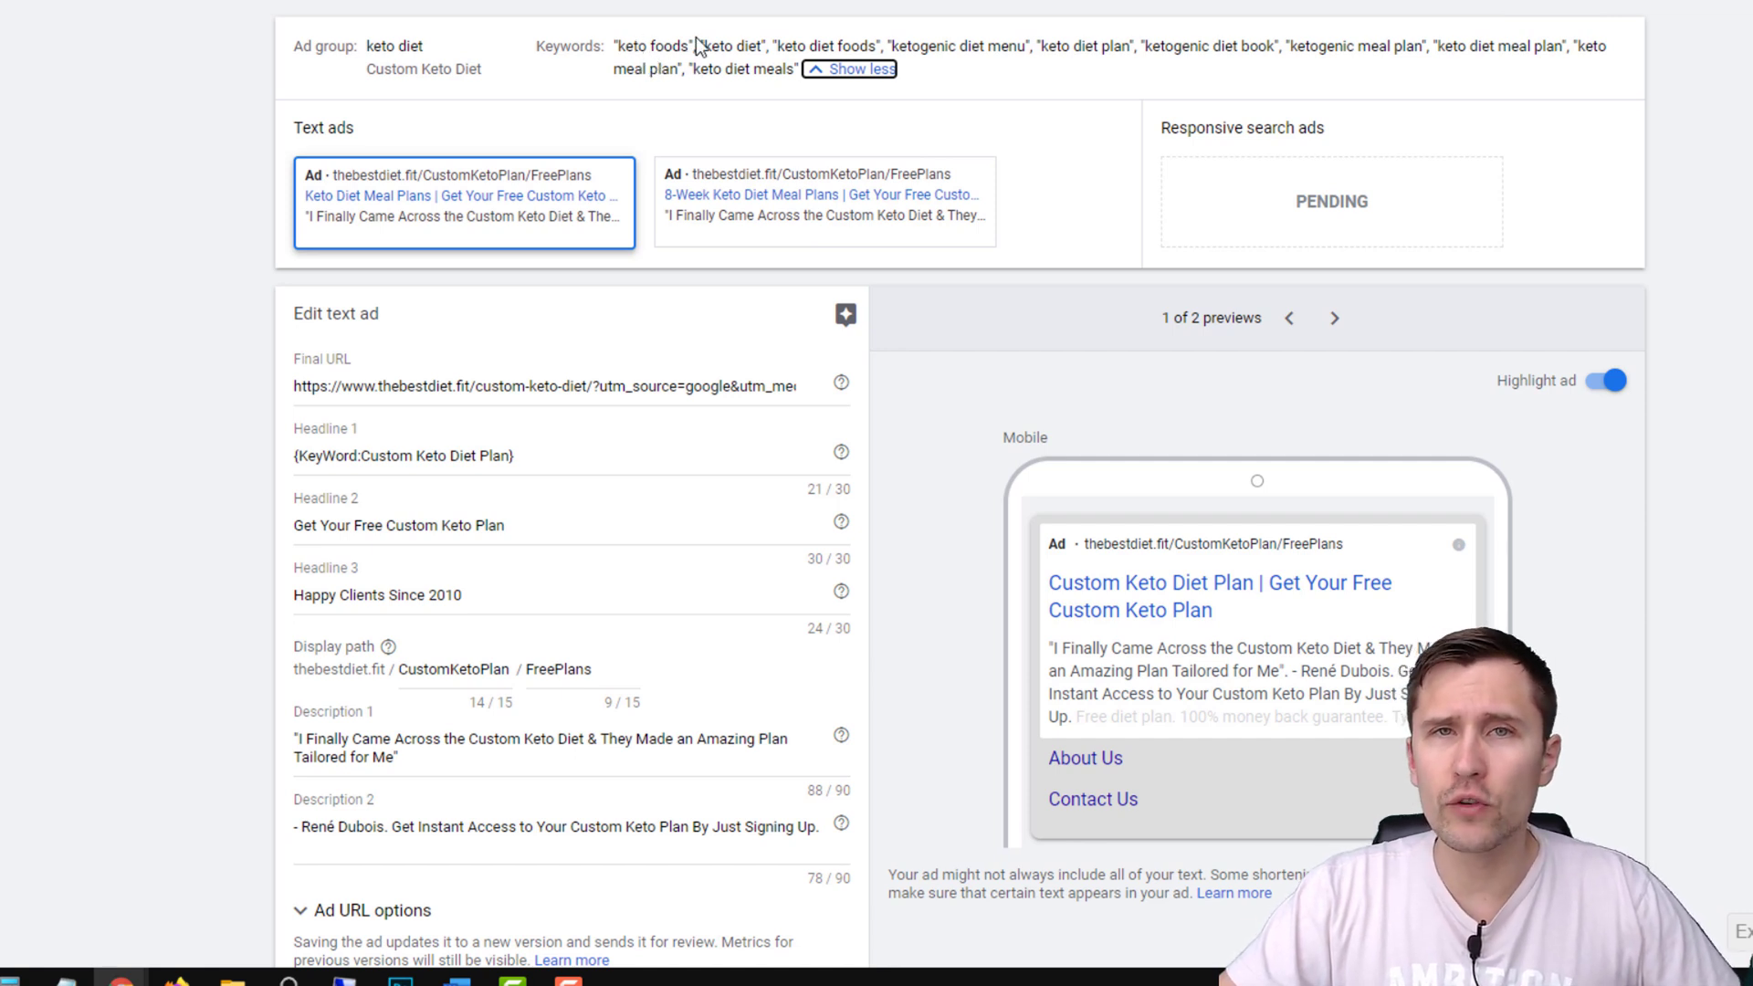
{"action": "left_click_drag", "start_coordinate": [696, 45], "coordinate": [621, 47]}
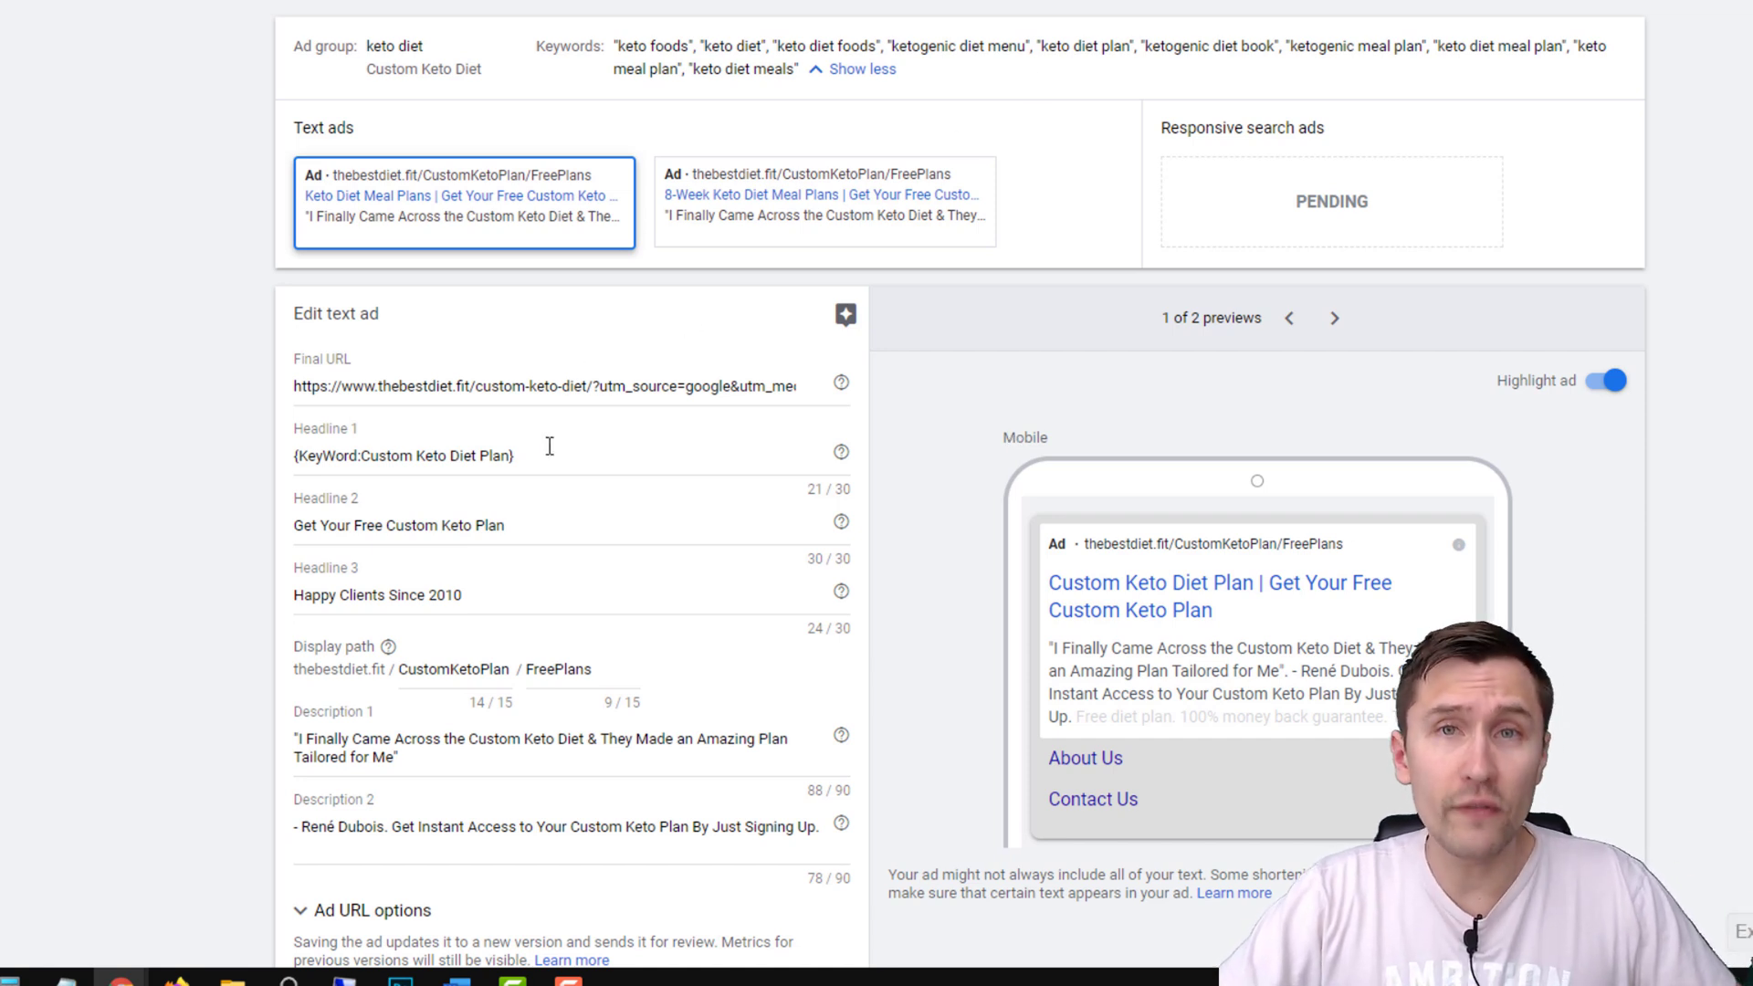
{"action": "left_click", "coordinate": [914, 44]}
{"action": "left_click_drag", "start_coordinate": [913, 44], "coordinate": [1026, 46]}
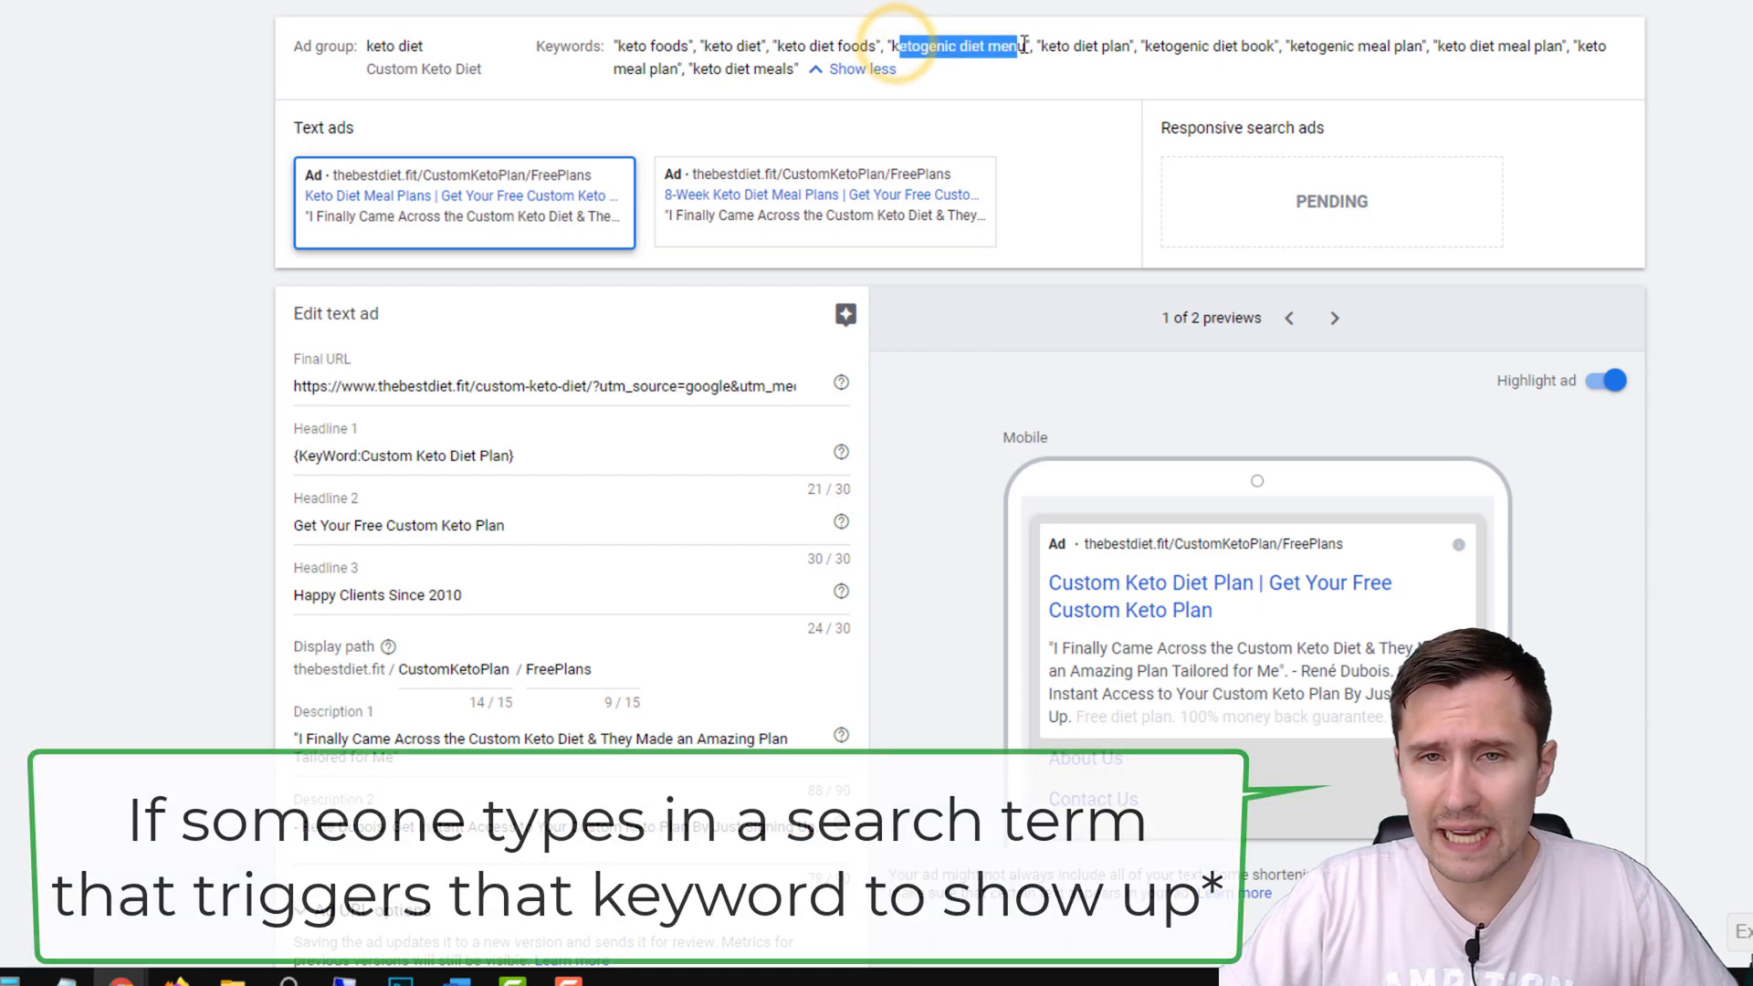
{"action": "left_click", "coordinate": [358, 448]}
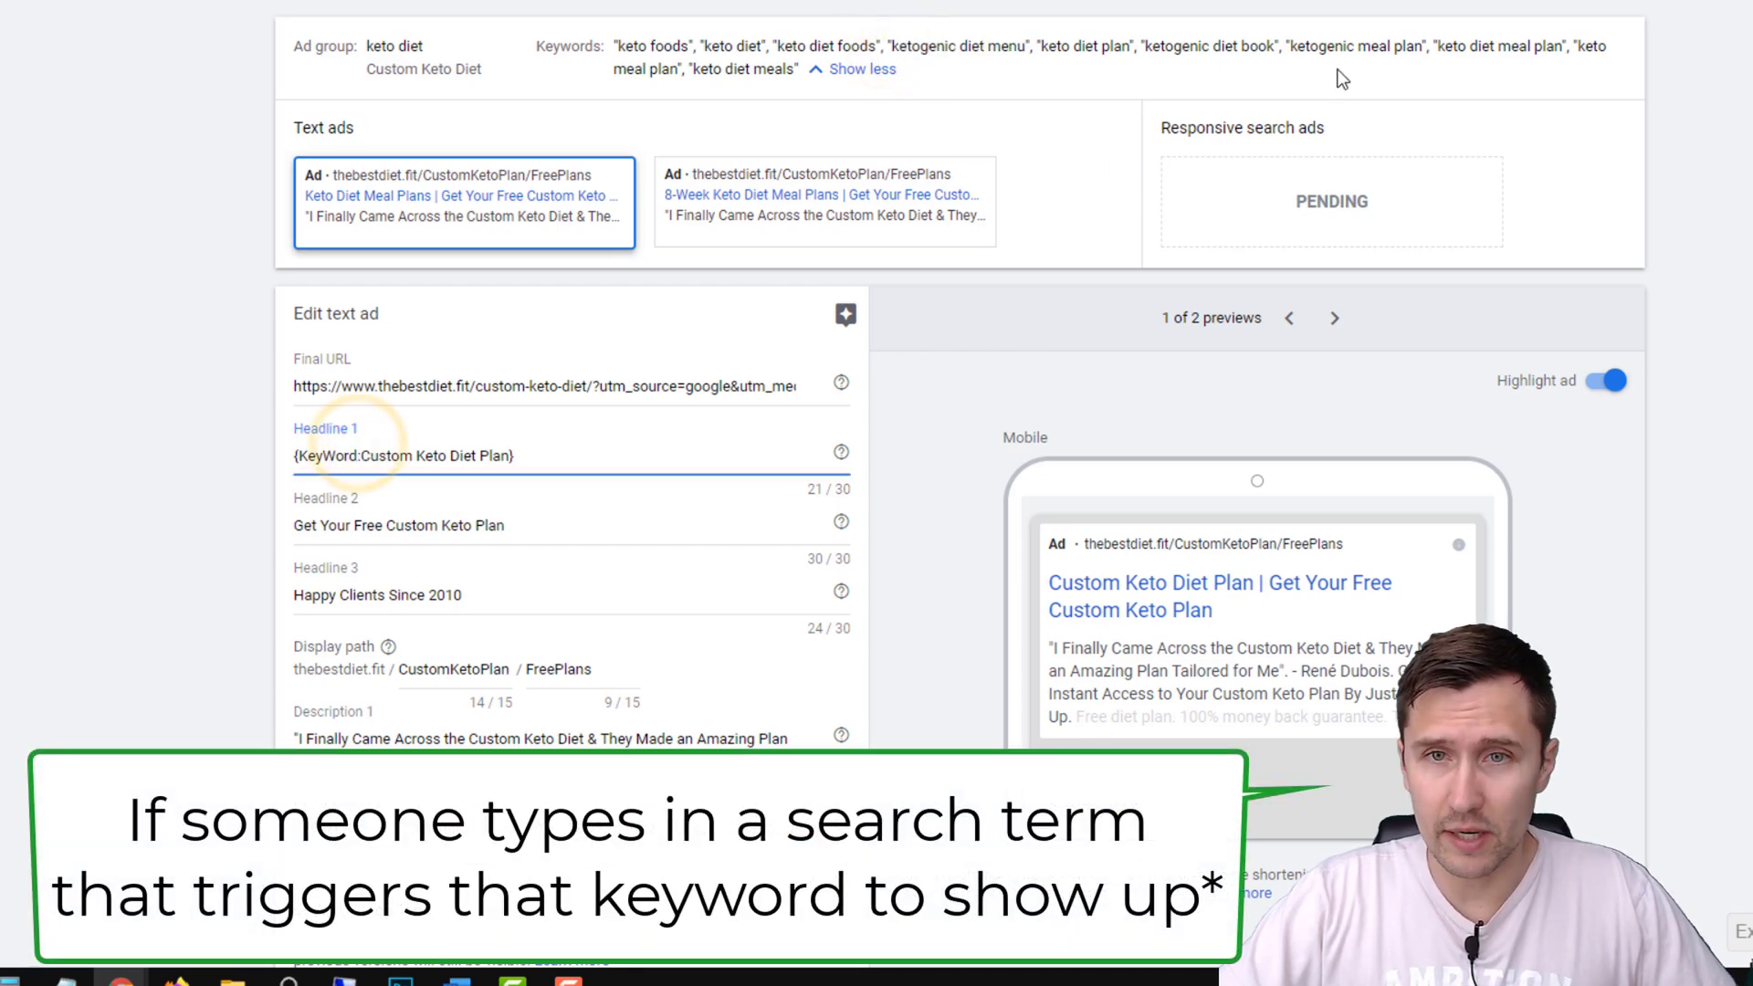
{"action": "left_click_drag", "start_coordinate": [1297, 46], "coordinate": [896, 73]}
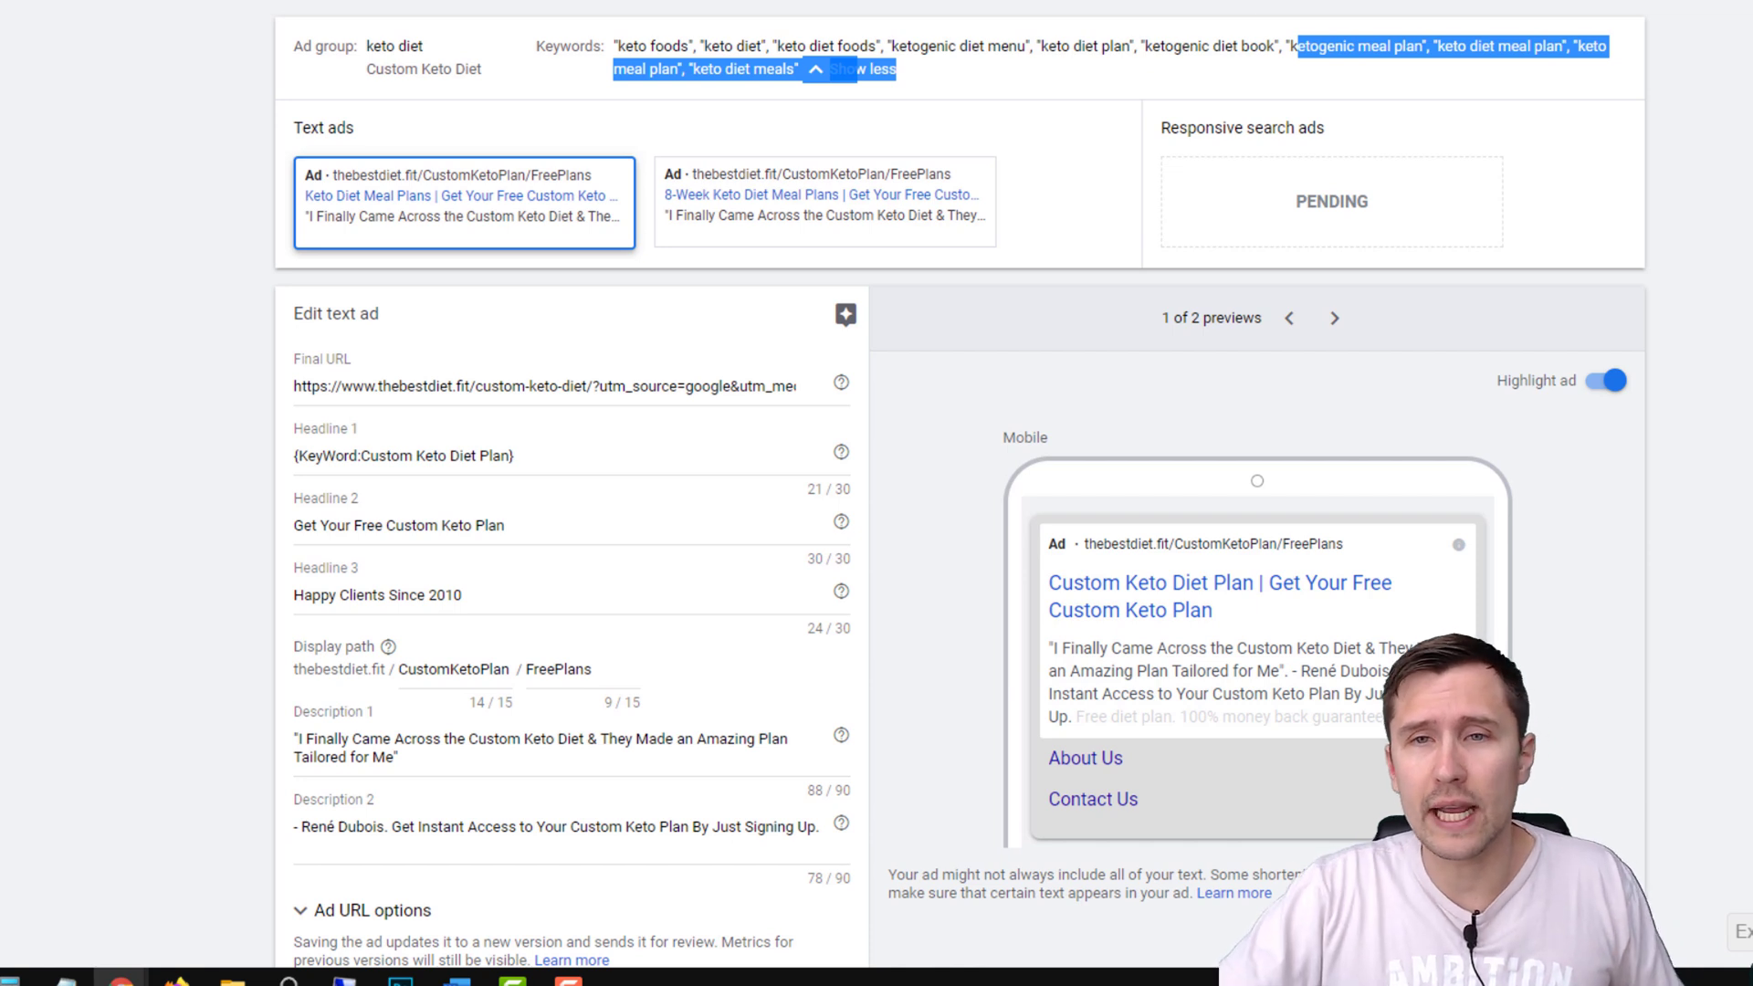
{"action": "left_click", "coordinate": [1291, 46]}
{"action": "left_click_drag", "start_coordinate": [1291, 46], "coordinate": [1421, 46]}
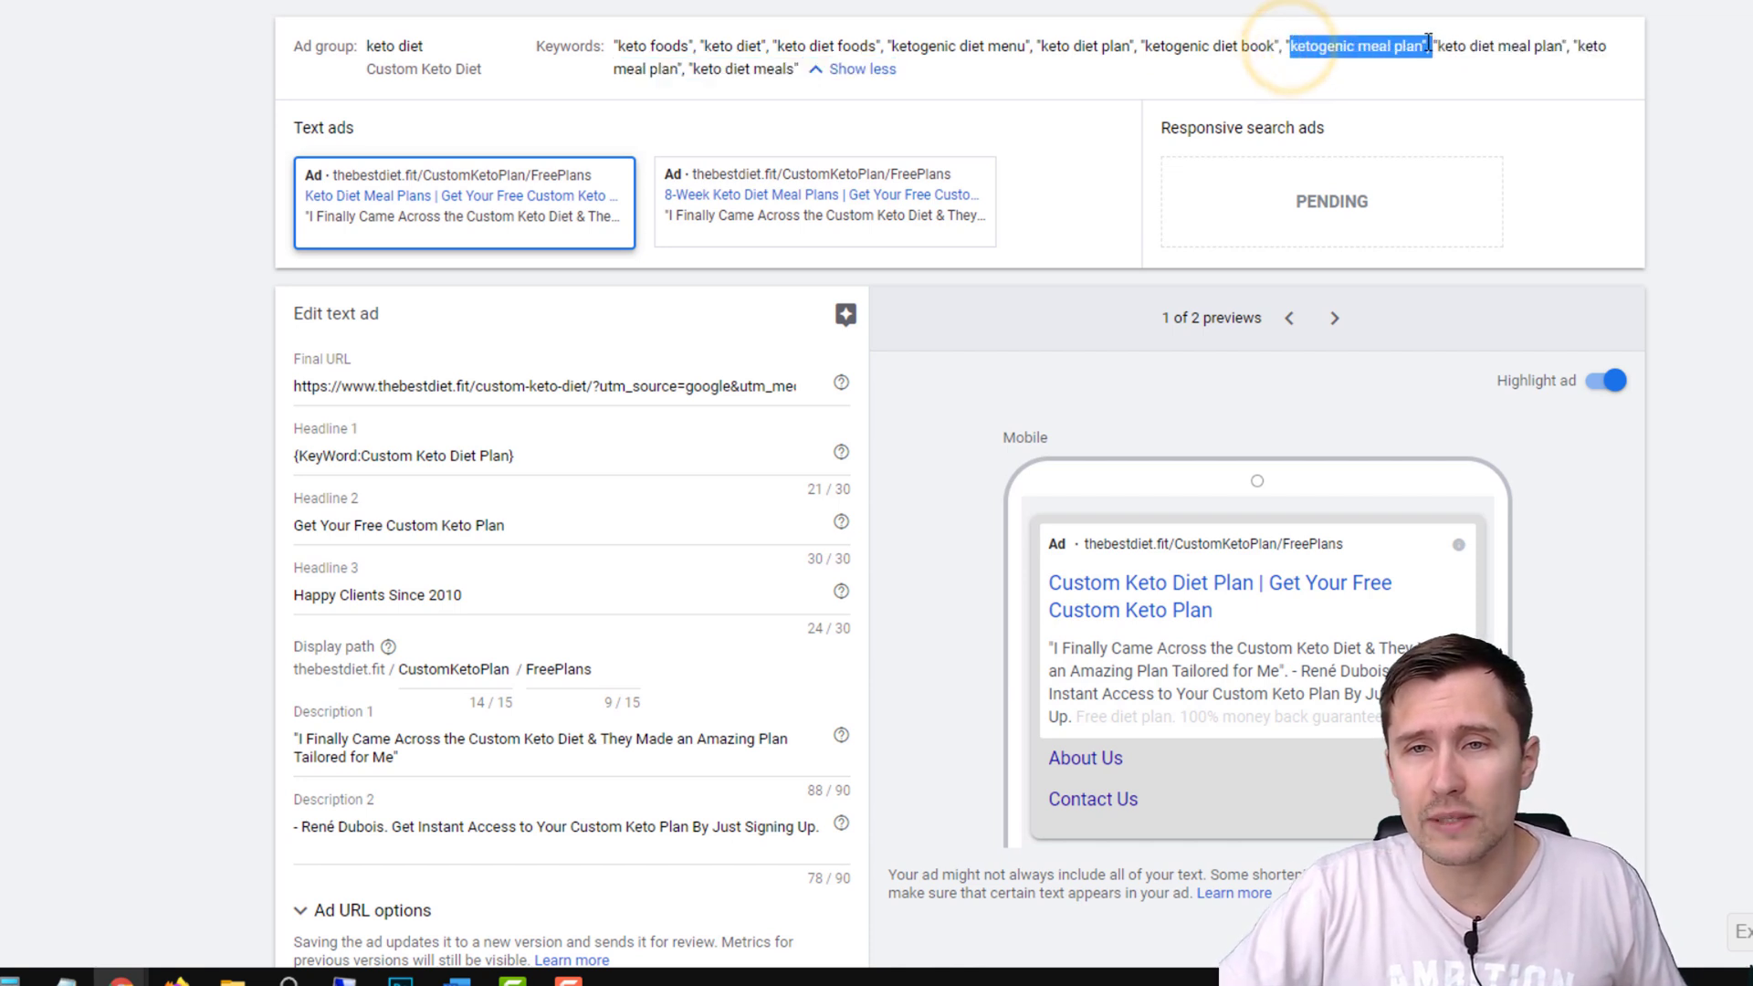
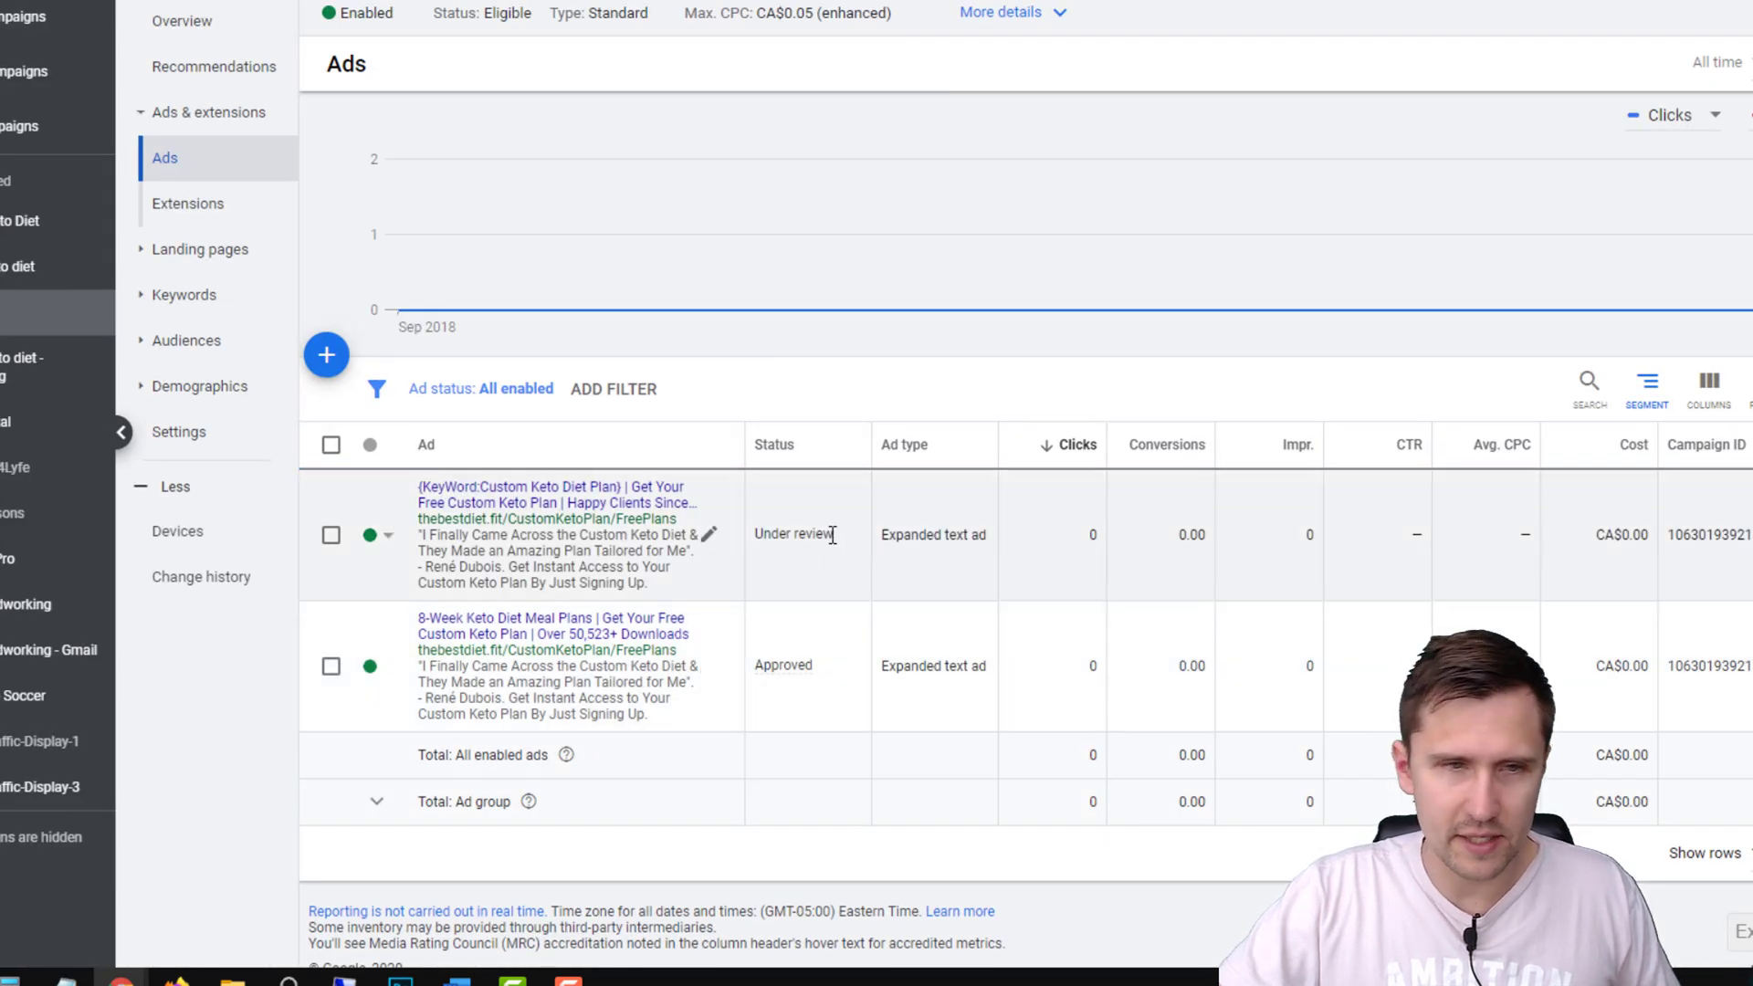
Open the keto diet ad group's search keywords and look through the whole list, such as "keto diet plan" and "best keto diet book".
{"action": "left_click", "coordinate": [188, 296]}
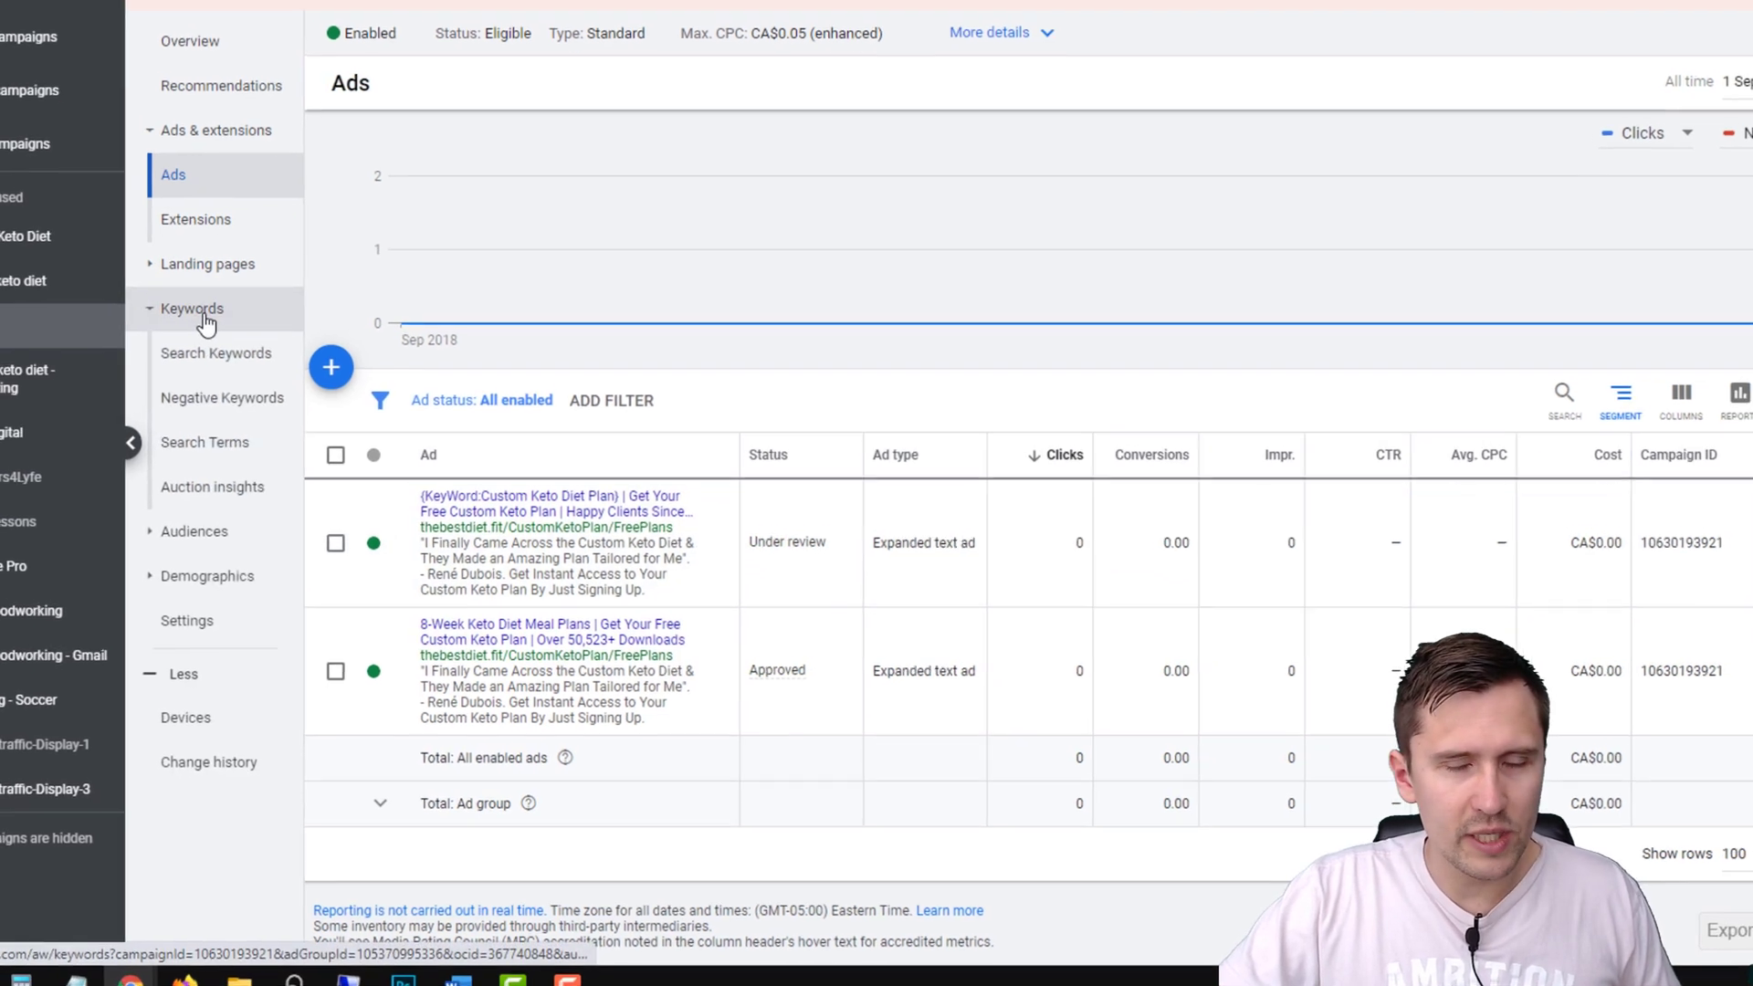
{"action": "left_click", "coordinate": [212, 353]}
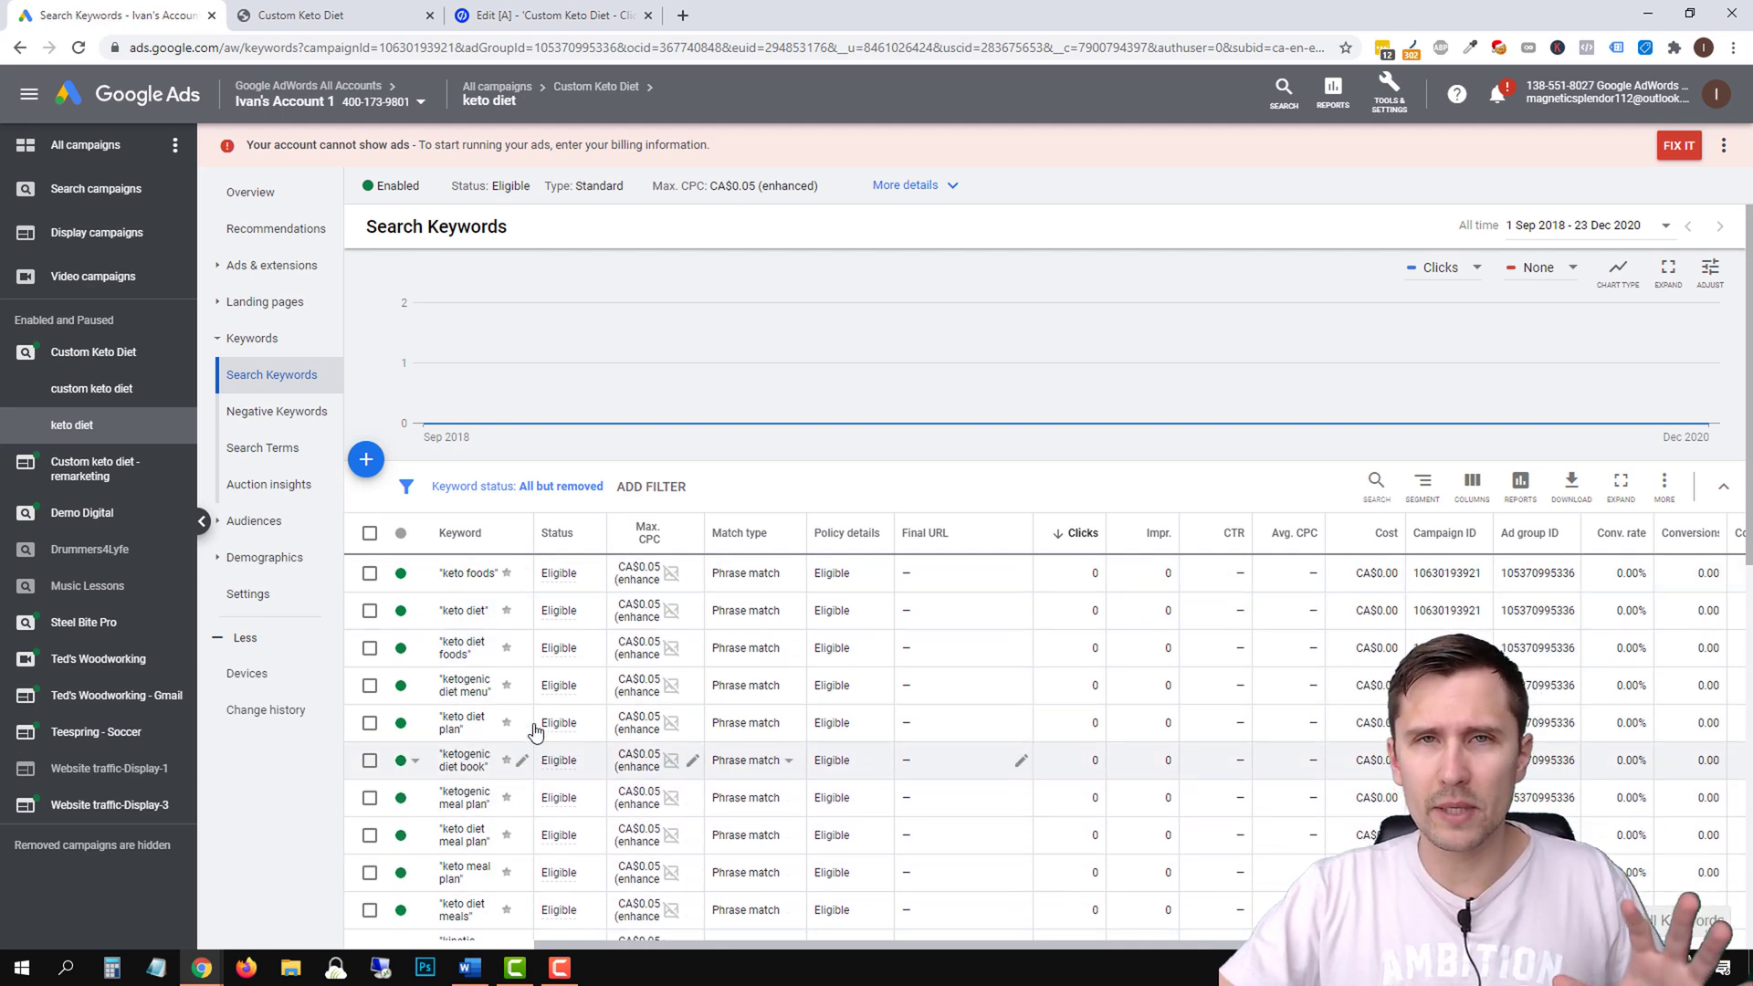
{"action": "scroll", "coordinate": [533, 698], "scroll_direction": "down", "scroll_amount": 4}
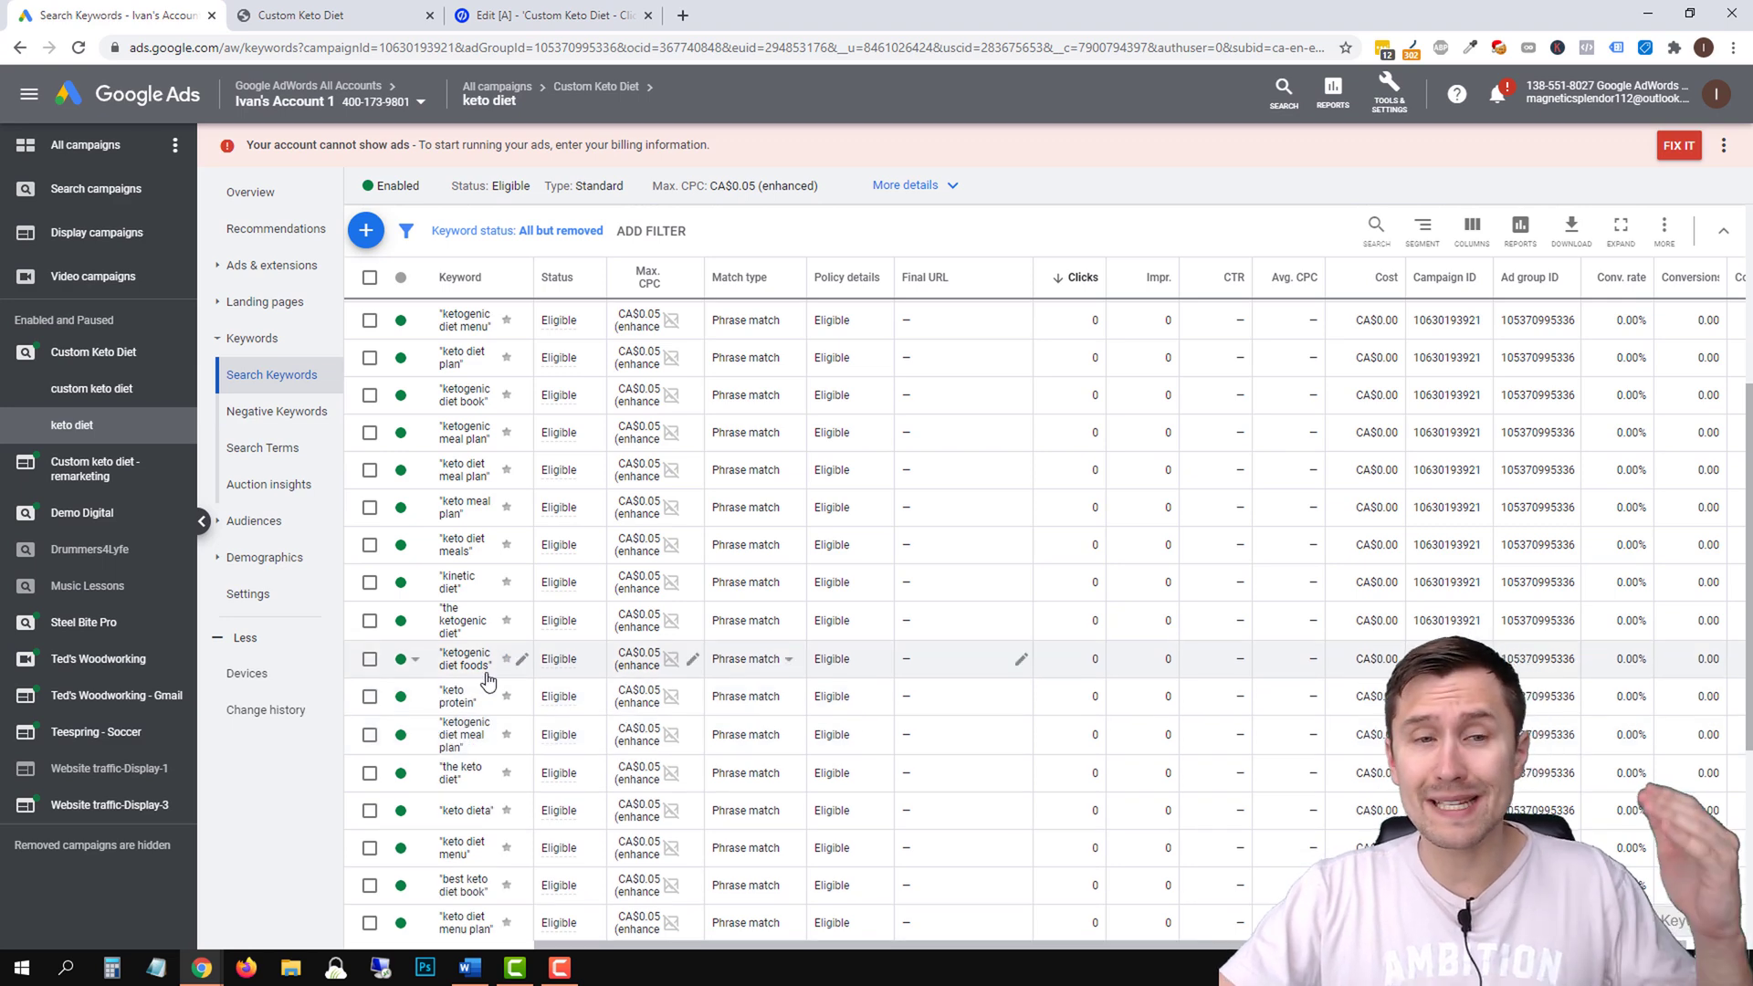
{"action": "scroll", "coordinate": [486, 694], "scroll_direction": "up", "scroll_amount": 3}
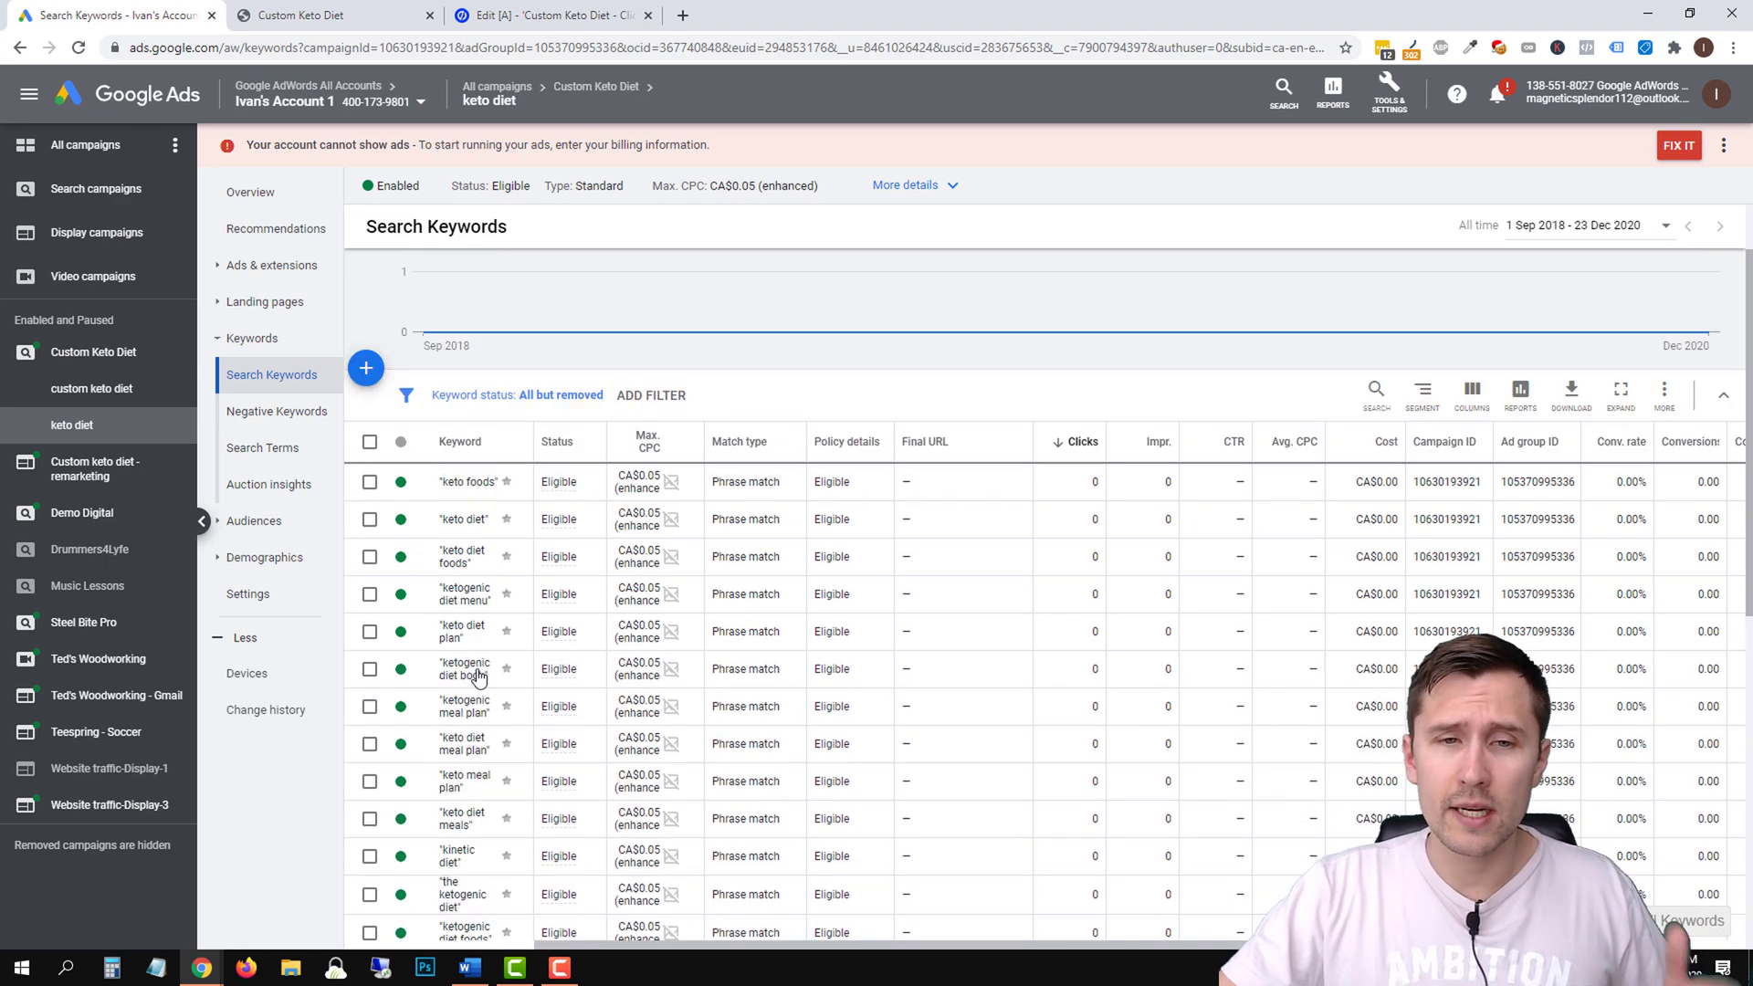
{"action": "scroll", "coordinate": [481, 565], "scroll_direction": "down", "scroll_amount": 5}
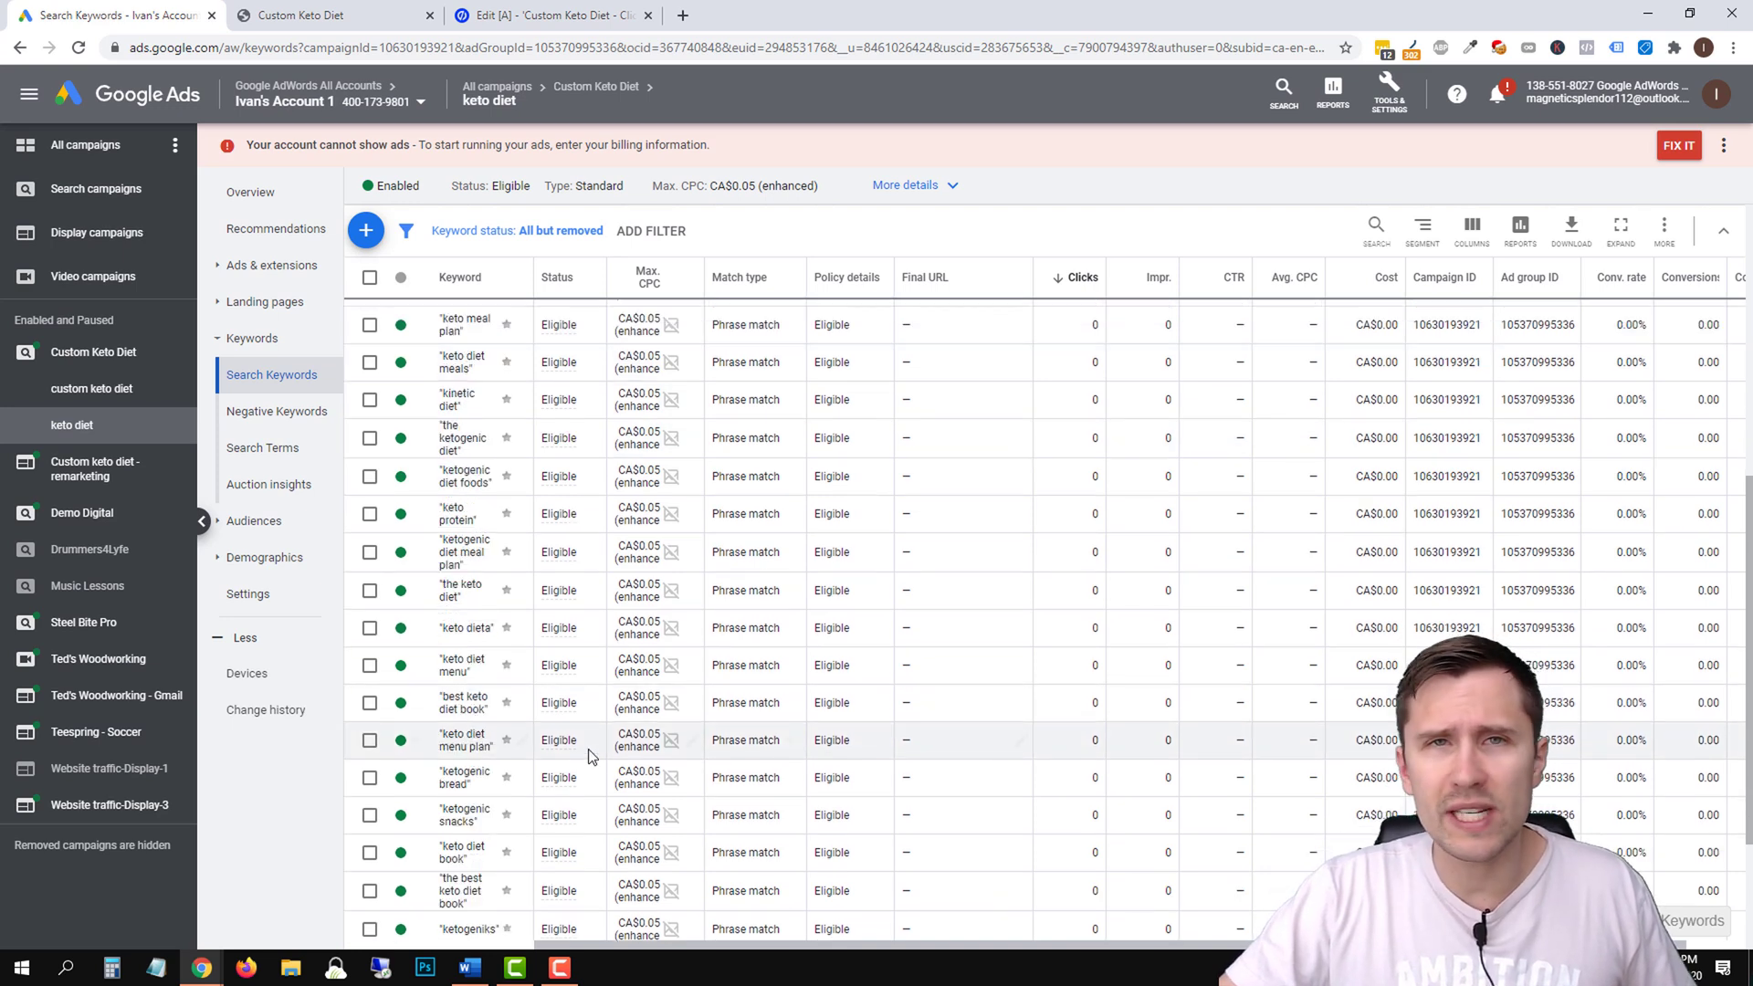
{"action": "scroll", "coordinate": [484, 772], "scroll_direction": "down", "scroll_amount": 2}
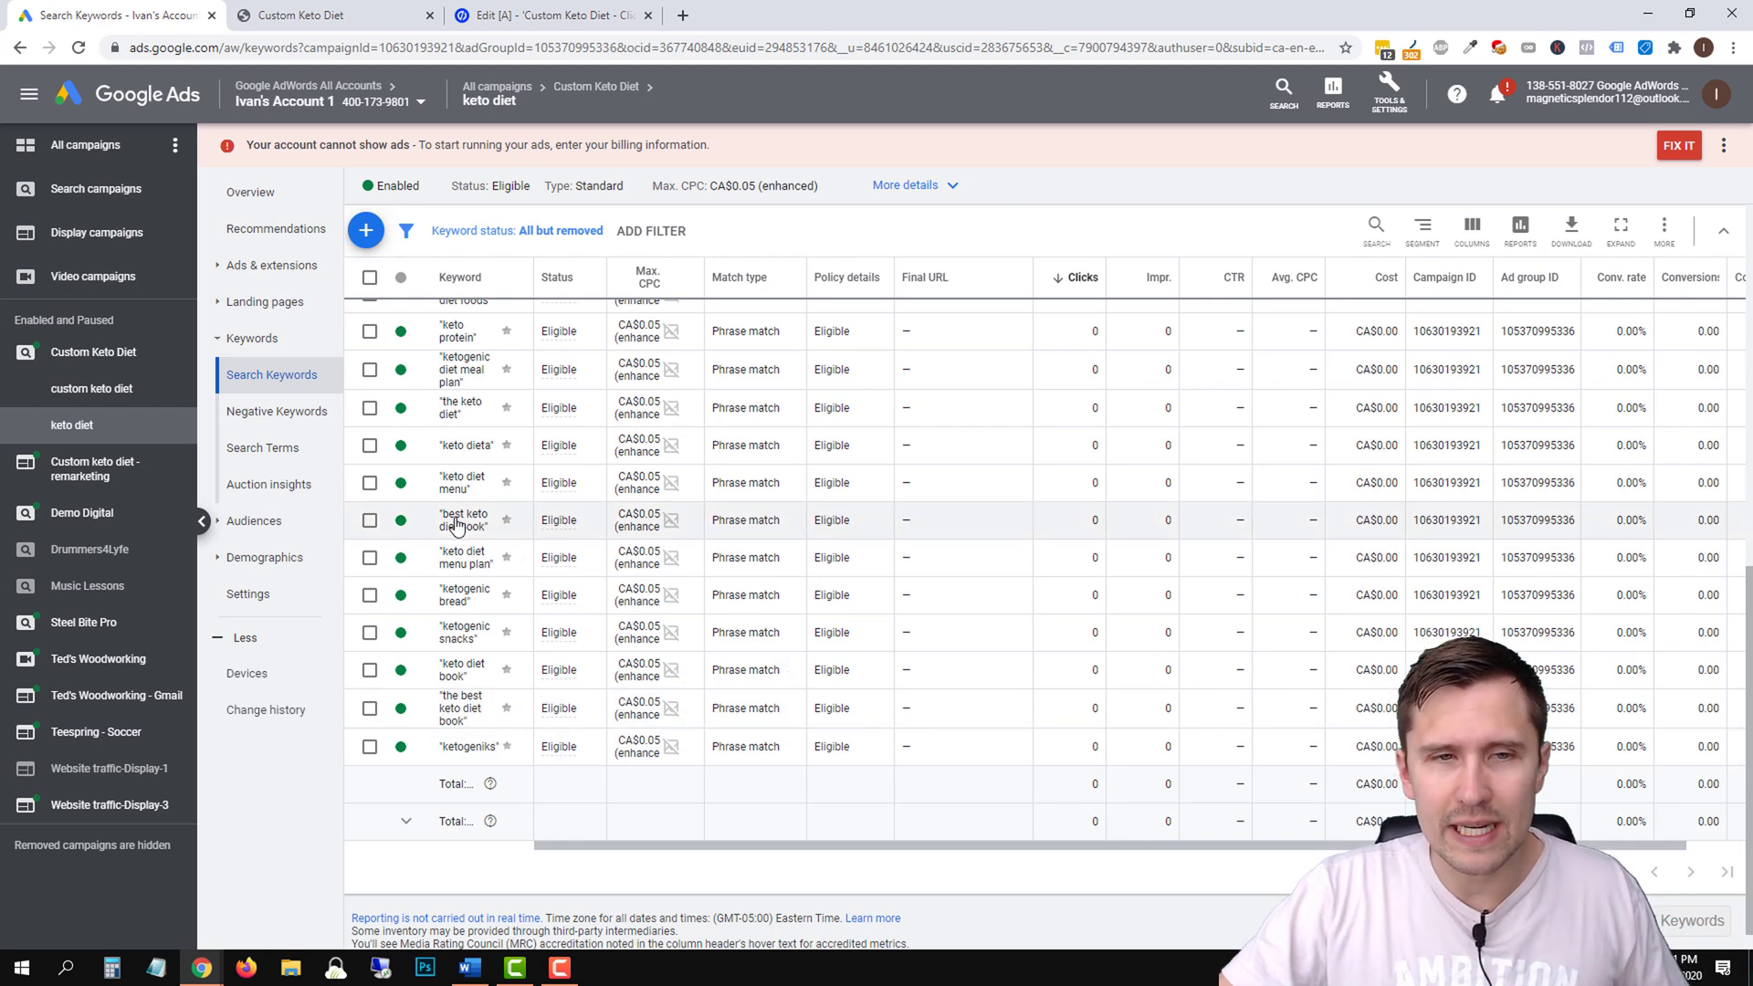
{"action": "scroll", "coordinate": [463, 548], "scroll_direction": "up", "scroll_amount": 4}
{"action": "scroll", "coordinate": [462, 559], "scroll_direction": "up", "scroll_amount": 3}
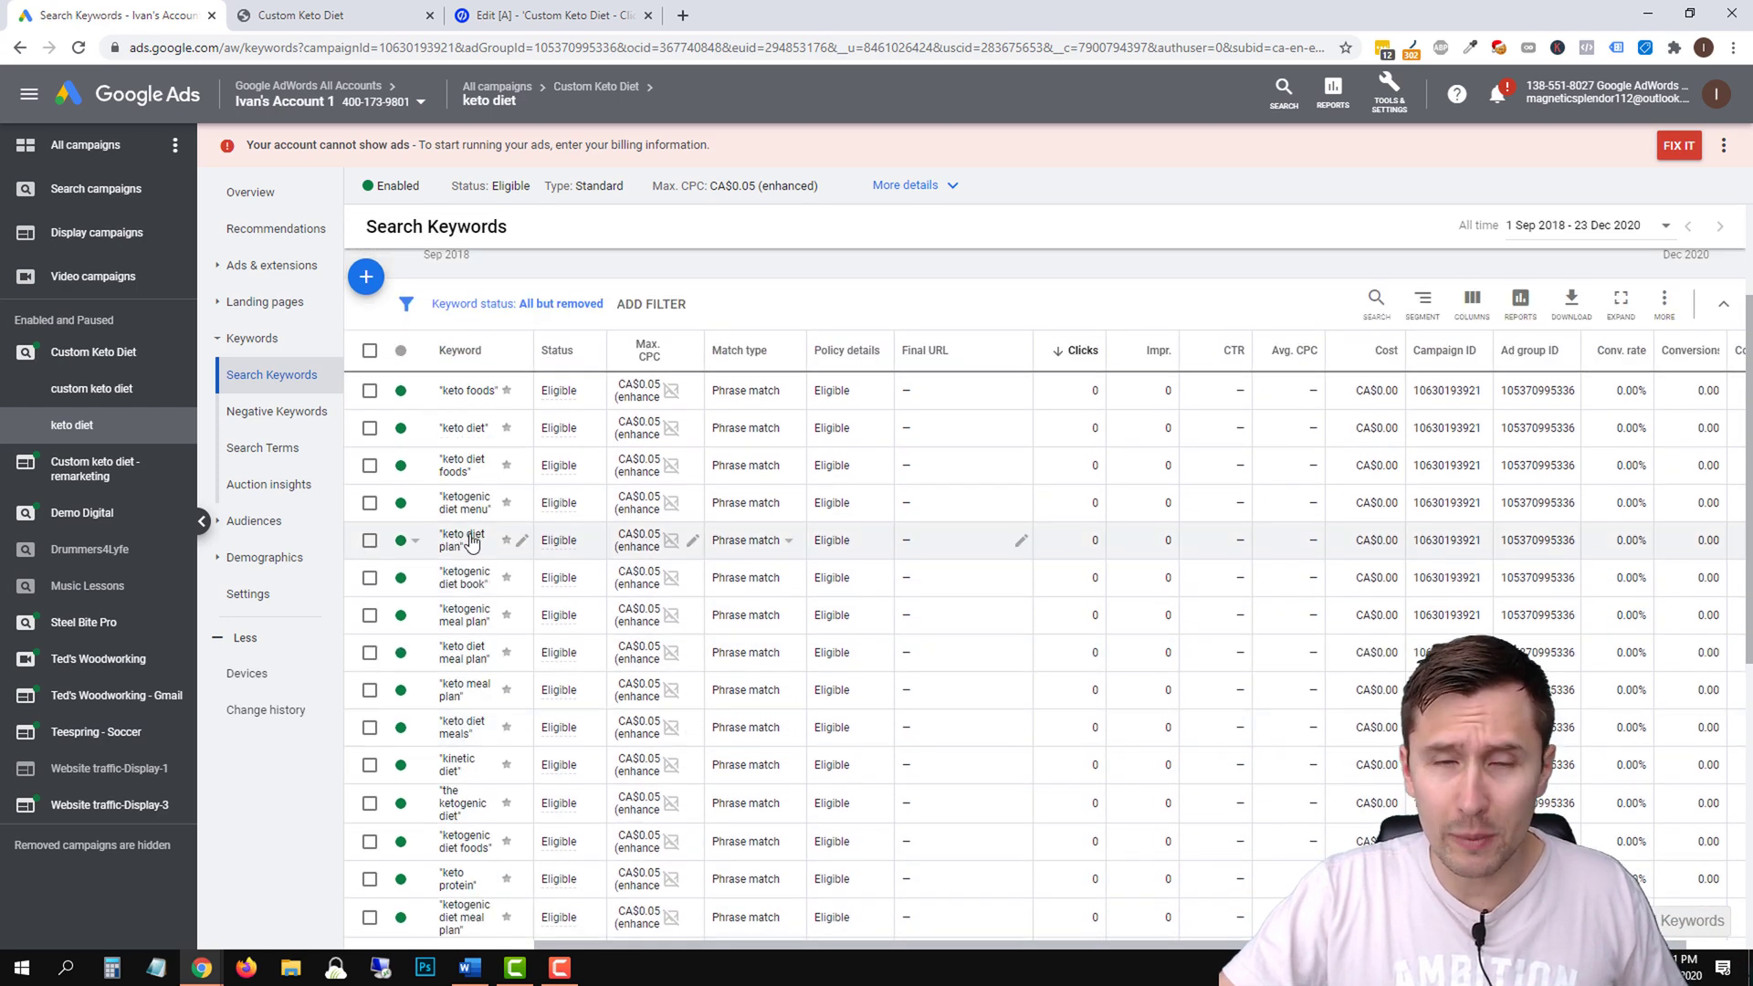
Open the keyword insertion ad for editing and try adding "Learn How to" in front of the keyword code in Headline 1.
{"action": "left_click", "coordinate": [274, 267]}
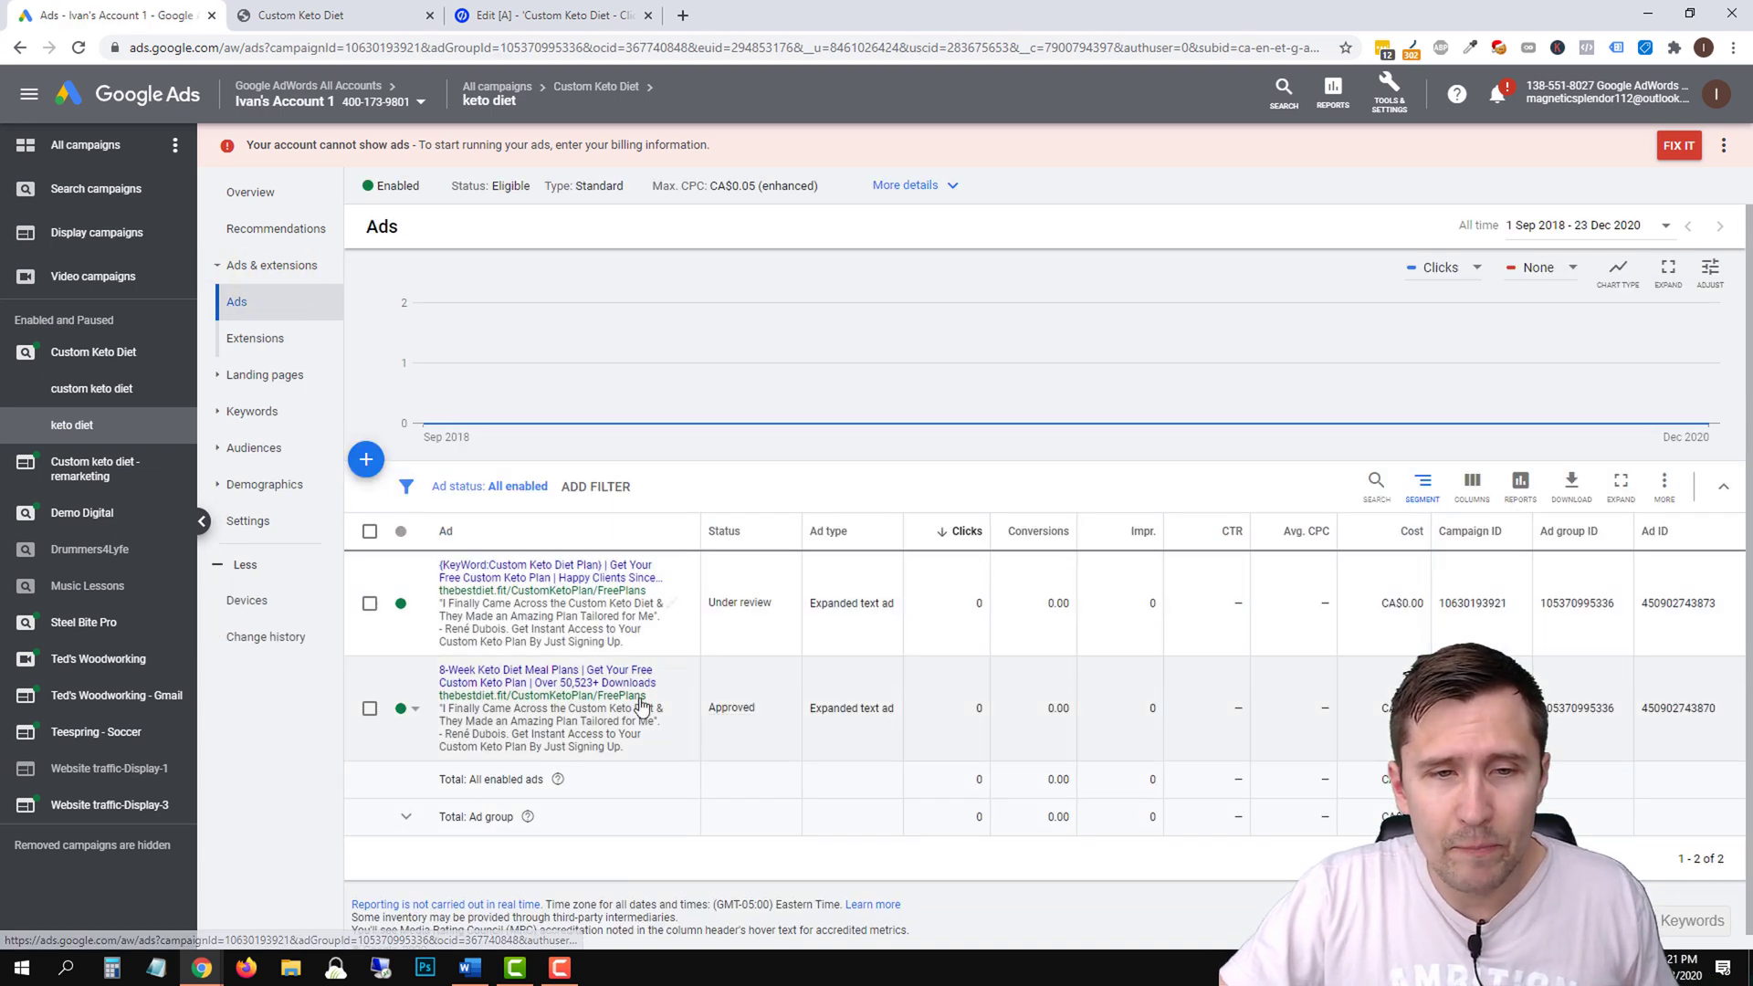
{"action": "left_click", "coordinate": [671, 609]}
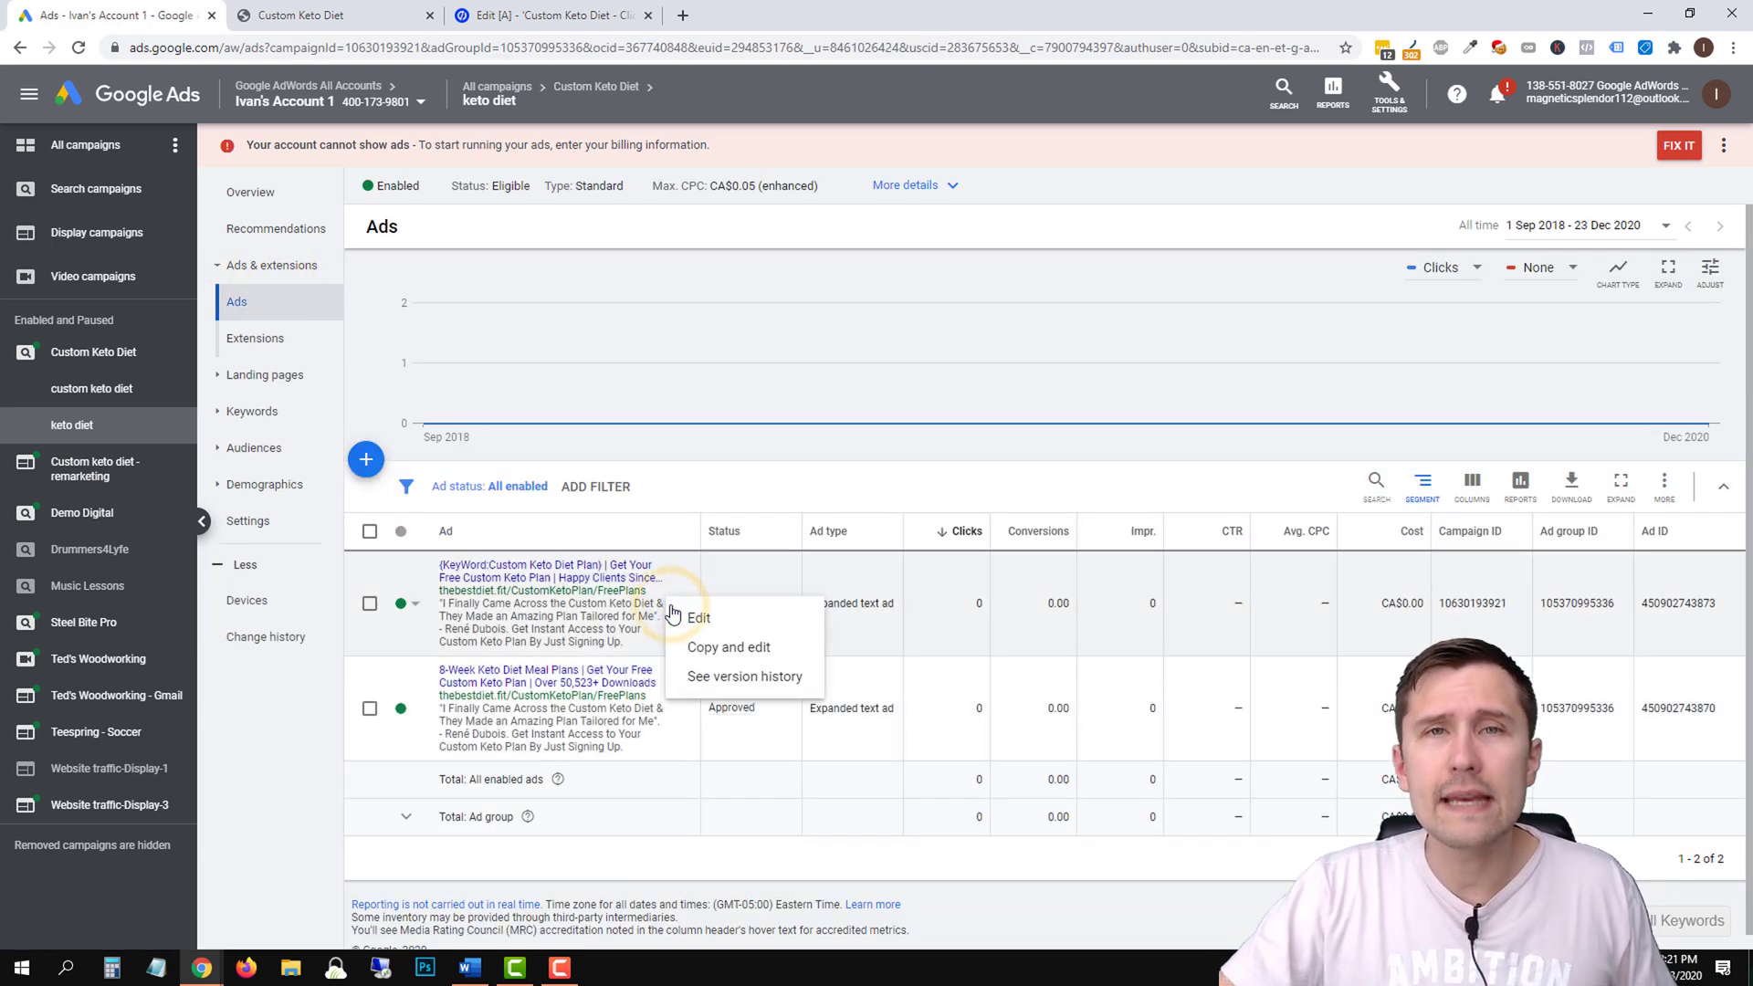
{"action": "right_click", "coordinate": [717, 620]}
{"action": "left_click", "coordinate": [716, 621]}
{"action": "left_click", "coordinate": [717, 620]}
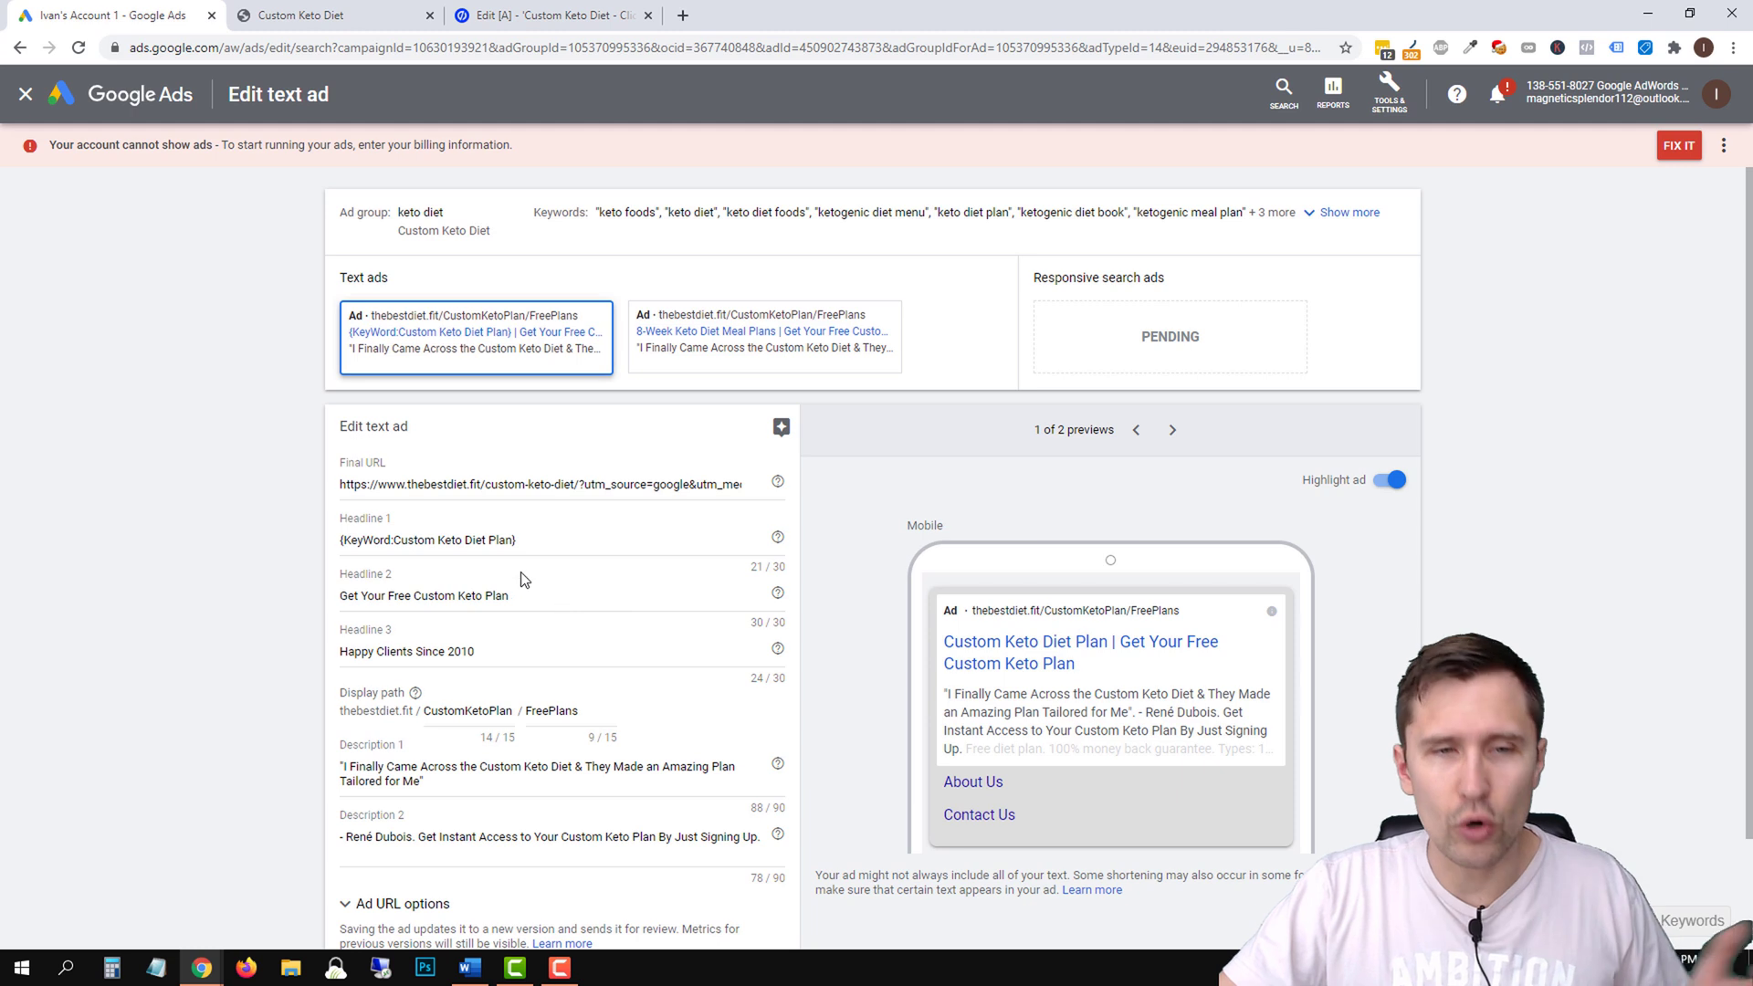
{"action": "left_click", "coordinate": [341, 537]}
{"action": "type", "text": "Learn How to"}
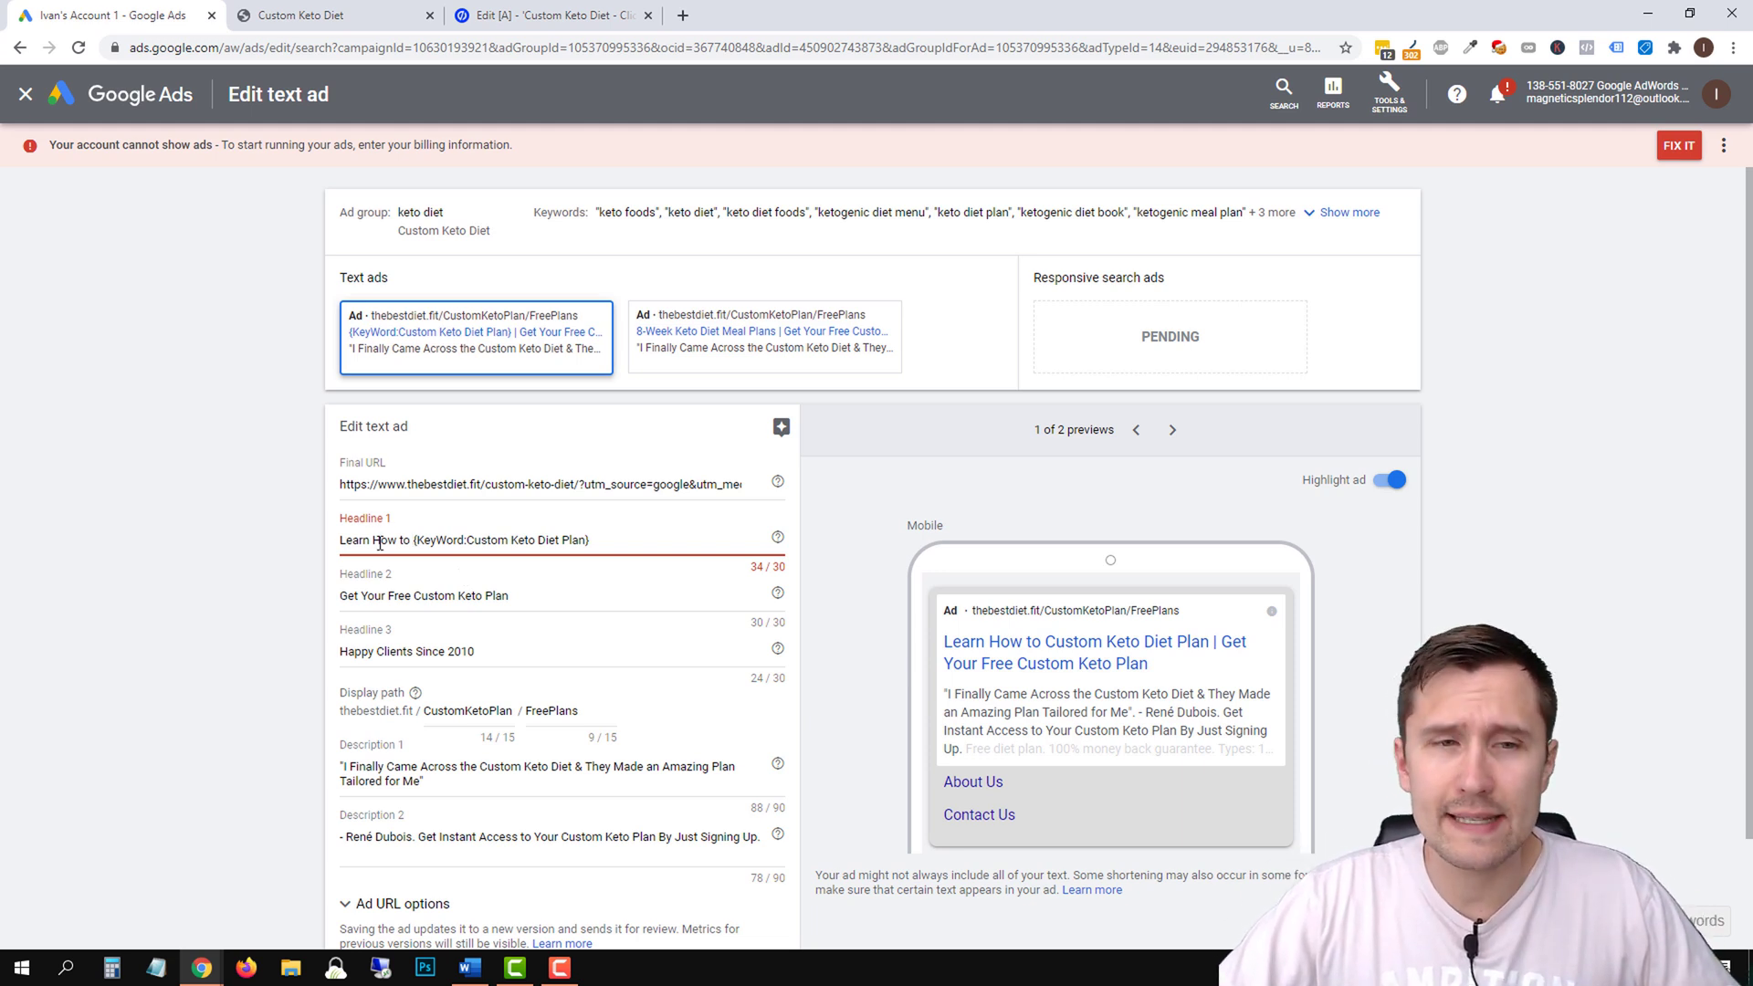
Delete the added words in front of the keyword code in Headline 1 and leave the ad editor without saving.
{"action": "left_click_drag", "start_coordinate": [414, 543], "coordinate": [319, 532]}
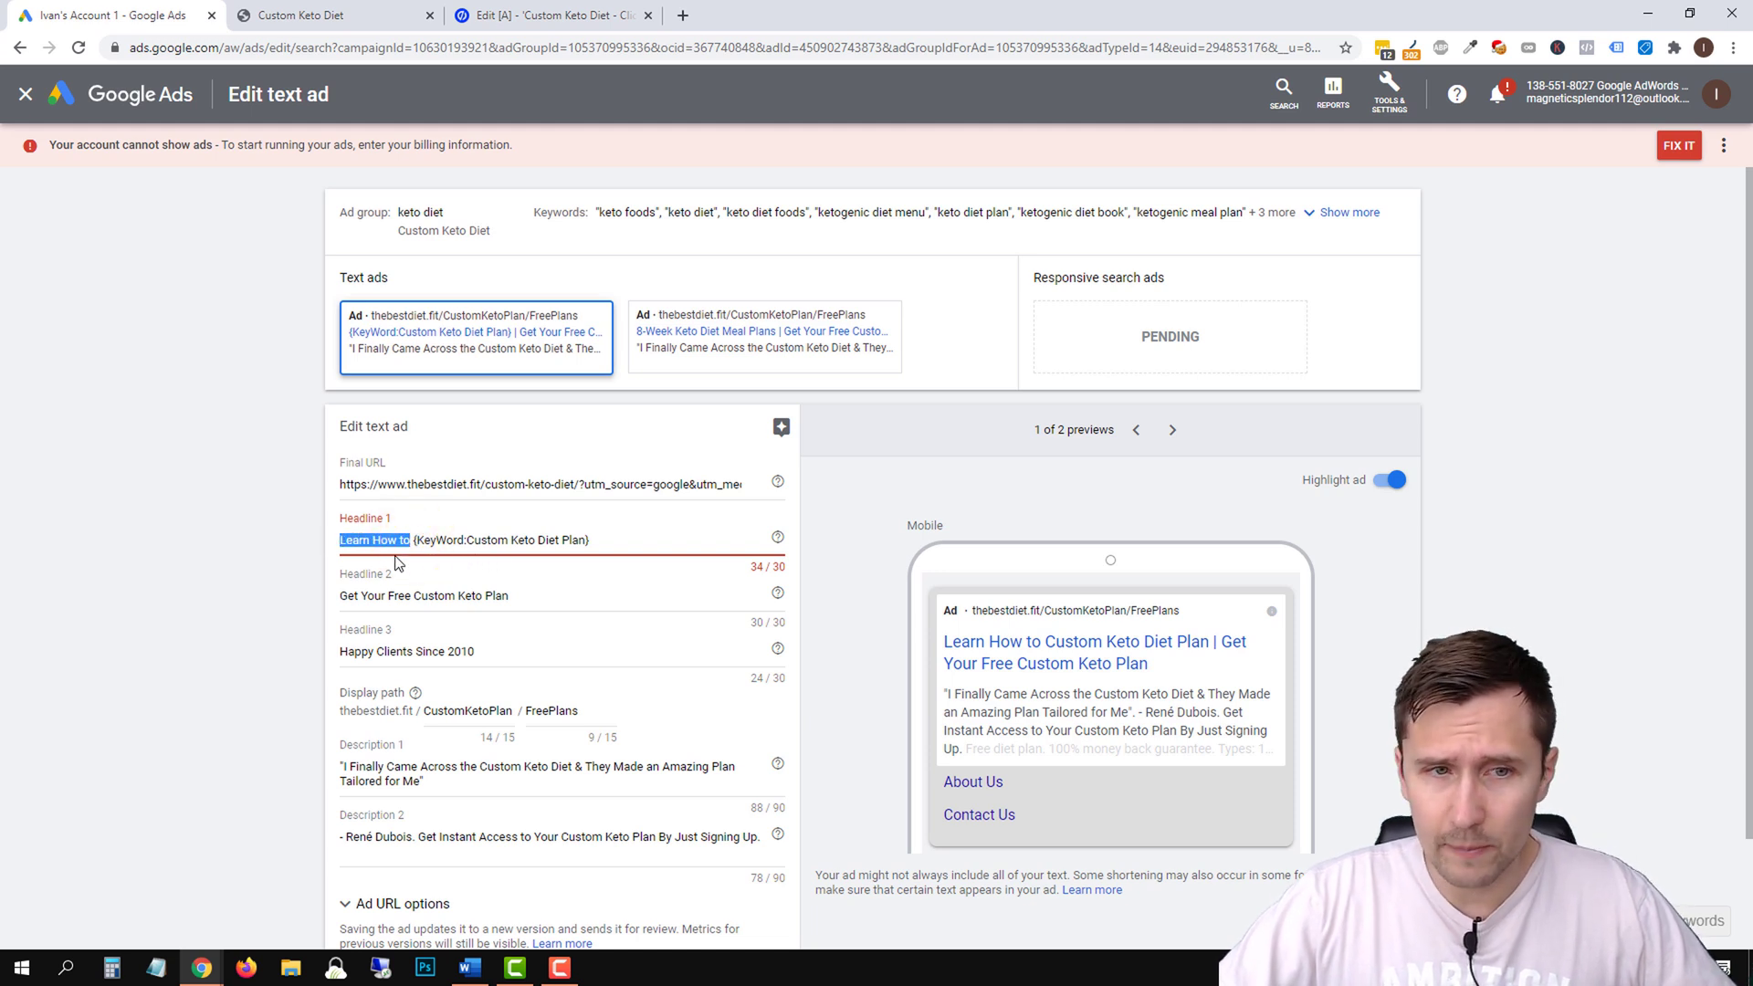
{"action": "left_click", "coordinate": [370, 542]}
{"action": "key", "text": "BackSpace"}
{"action": "key", "text": "BackSpace"}
{"action": "key", "text": "BackSpace"}
{"action": "key", "text": "BackSpace"}
{"action": "key", "text": "BackSpace"}
{"action": "key", "text": "BackSpace"}
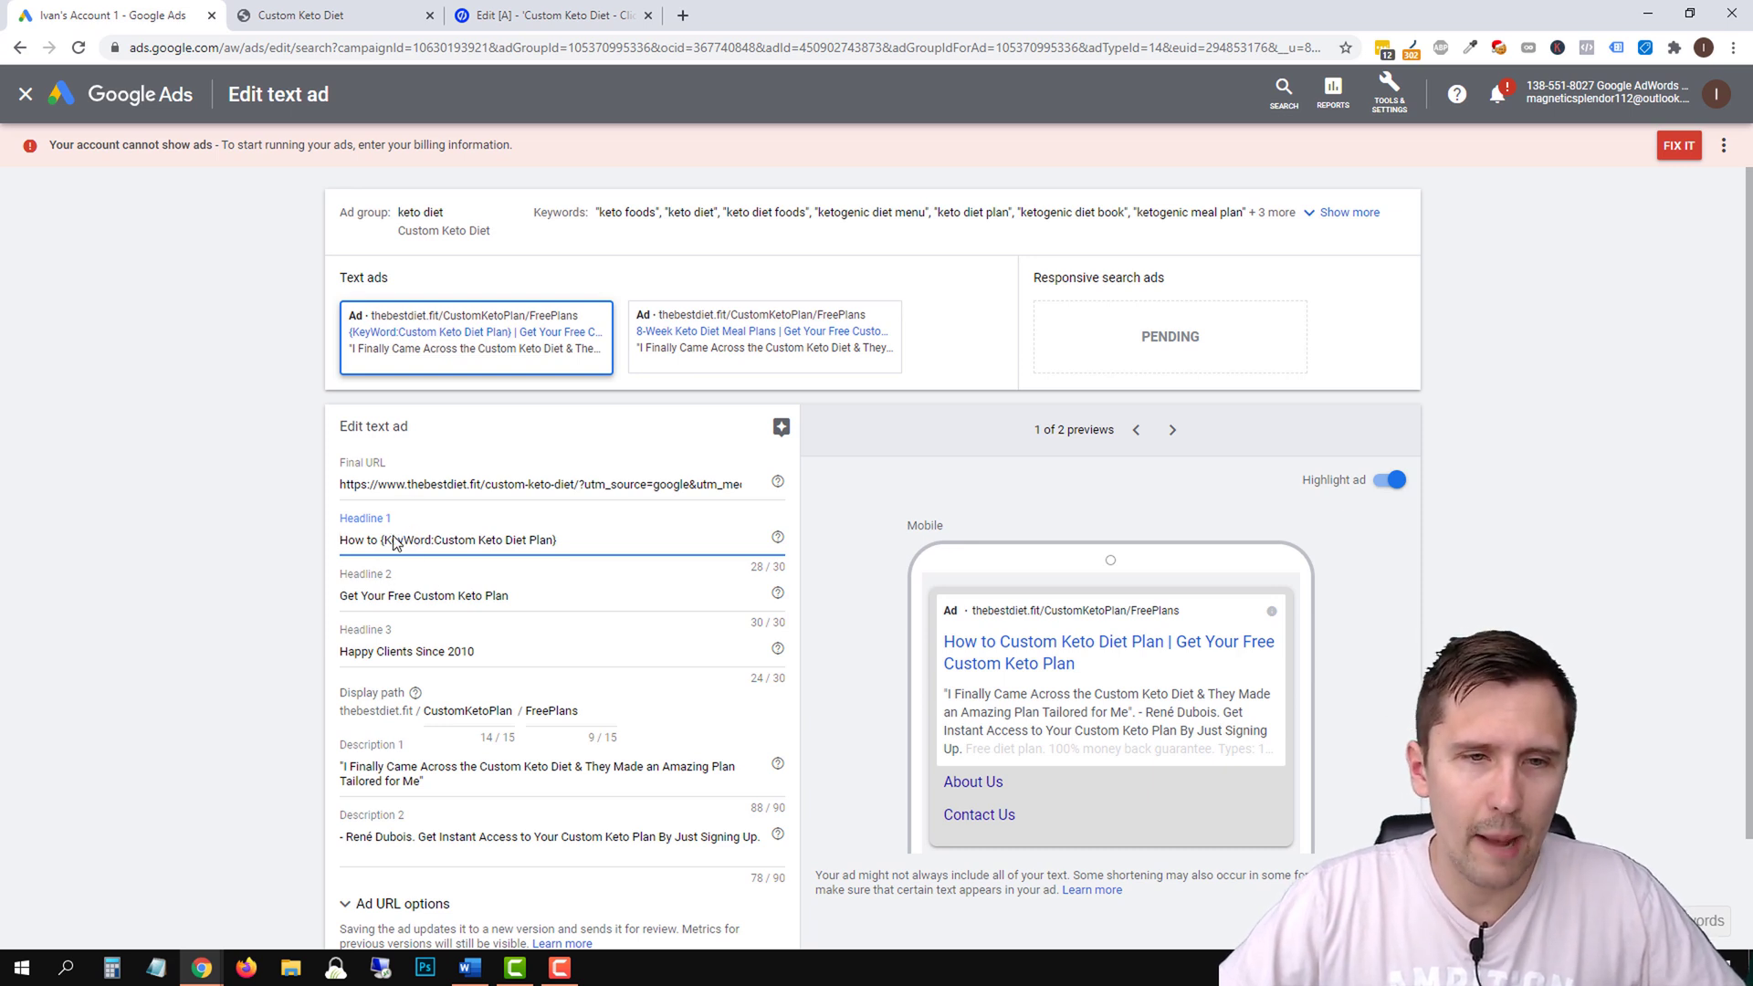
{"action": "left_click_drag", "start_coordinate": [383, 540], "coordinate": [319, 546]}
{"action": "key", "text": "BackSpace"}
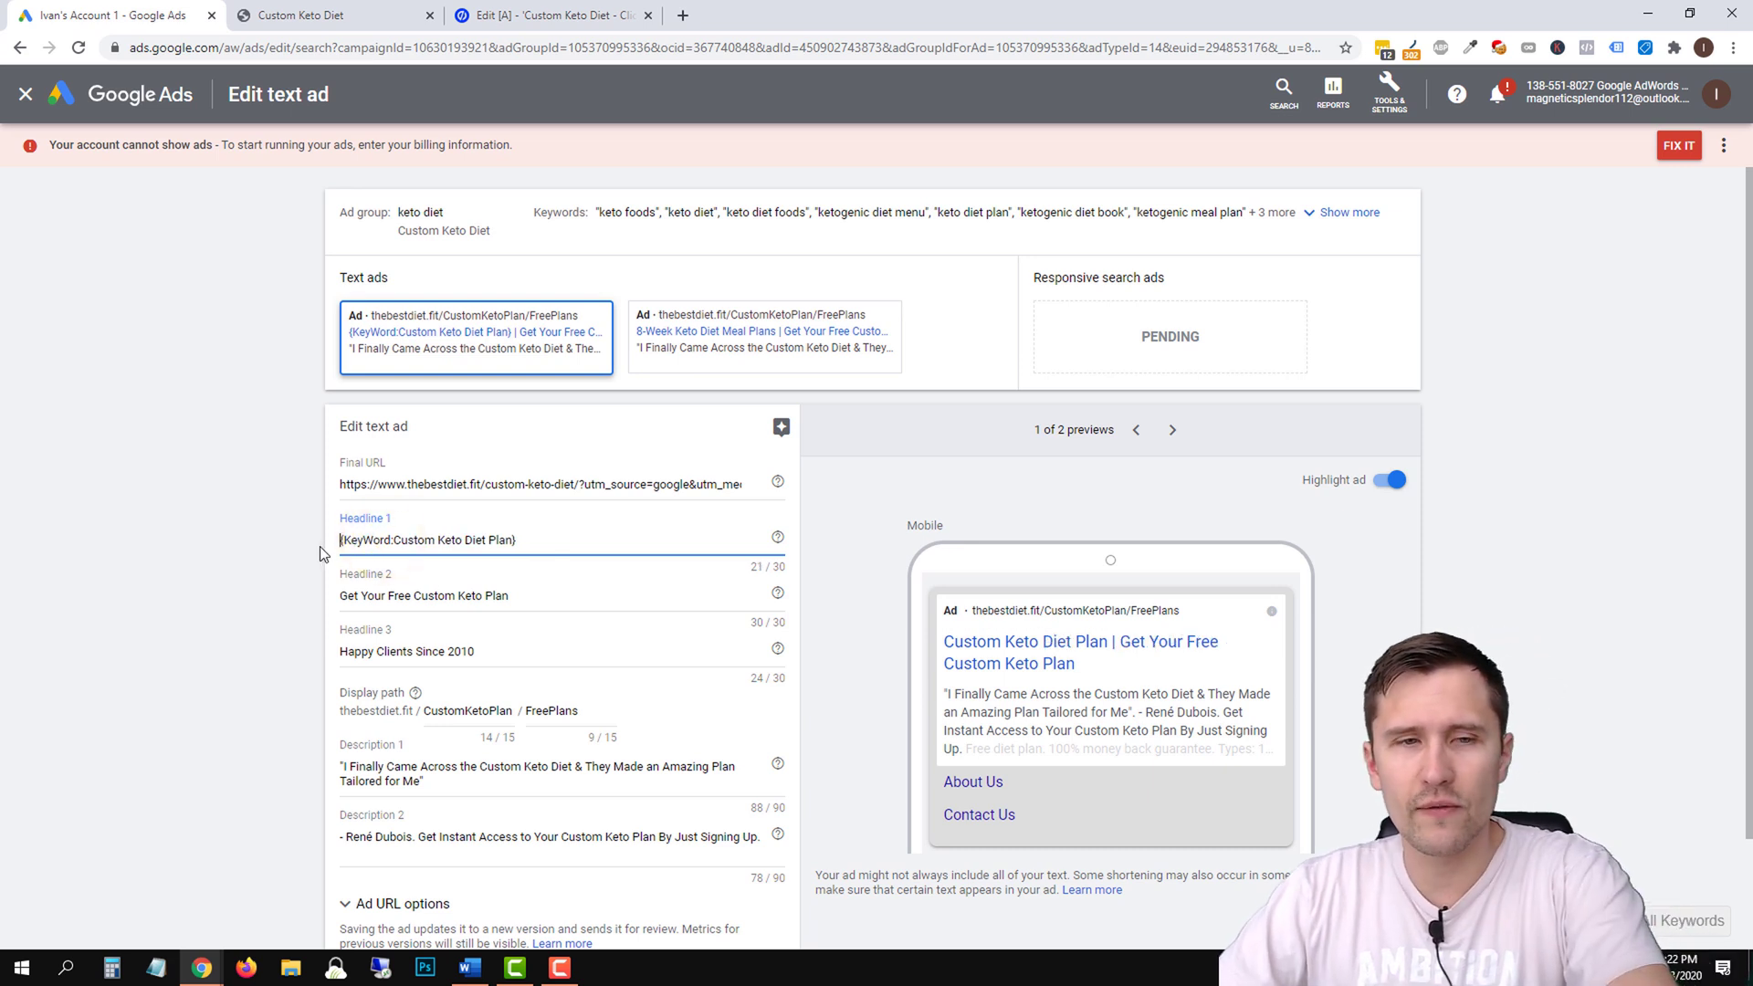
{"action": "scroll", "coordinate": [724, 615], "scroll_direction": "down", "scroll_amount": 2}
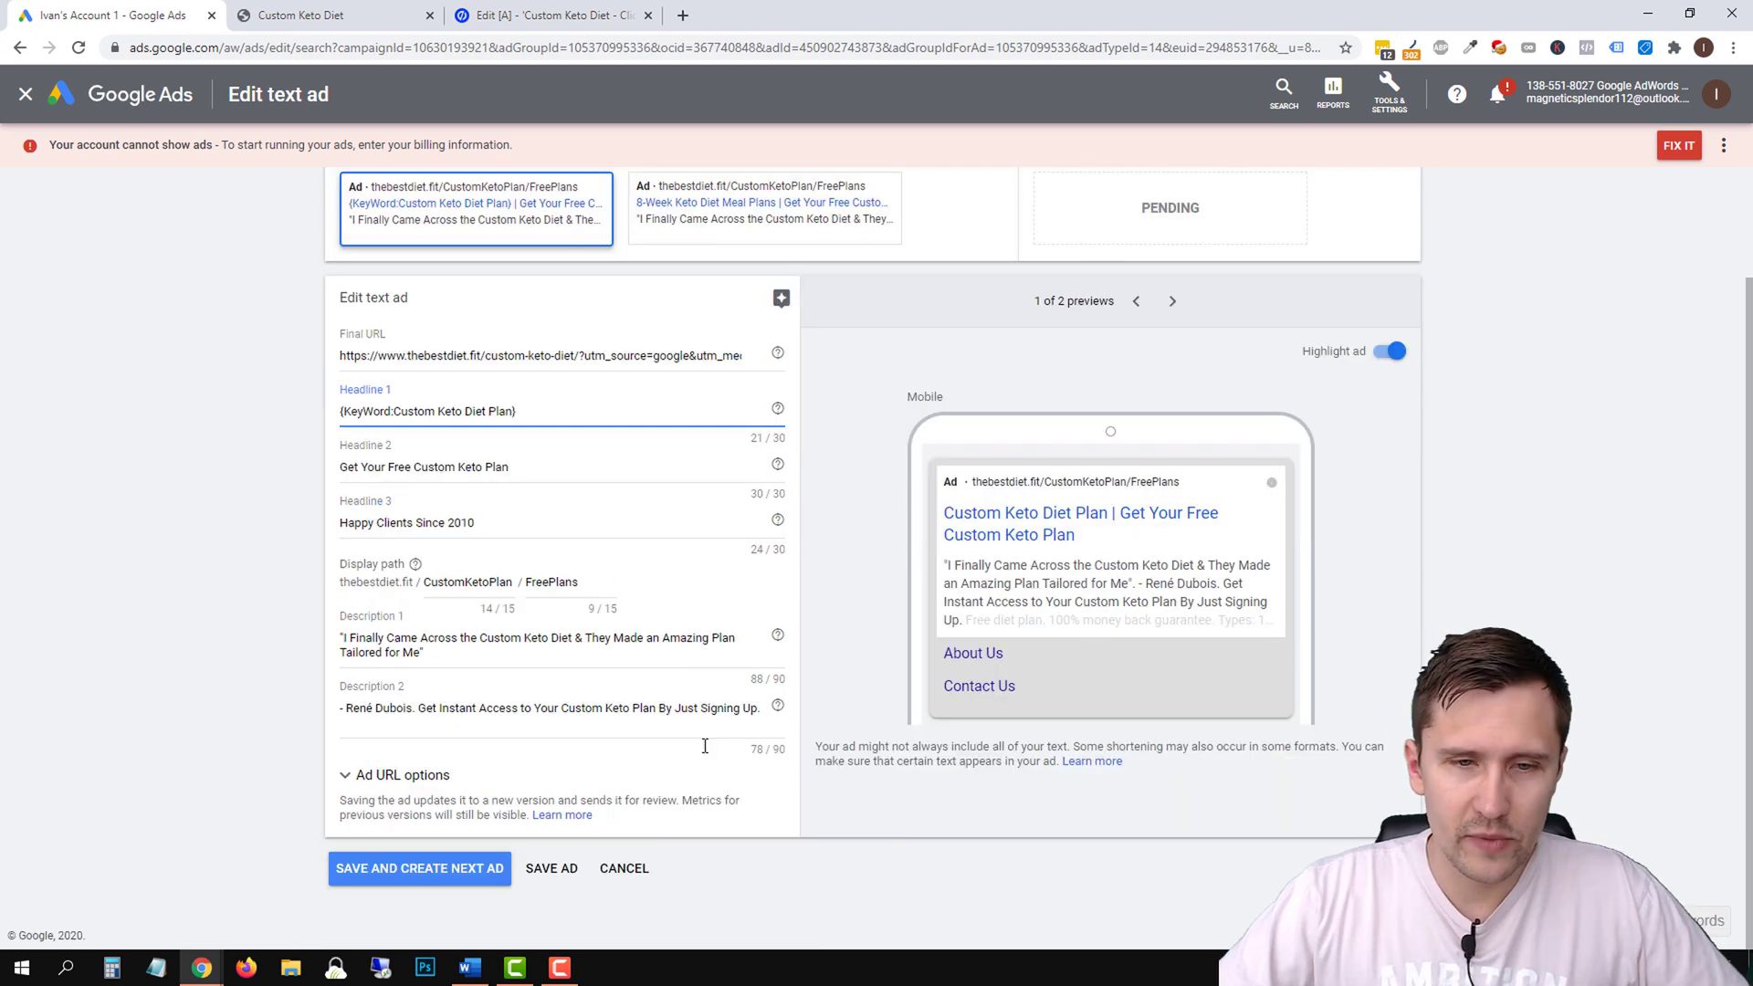
{"action": "left_click", "coordinate": [624, 869]}
{"action": "left_click", "coordinate": [1024, 559]}
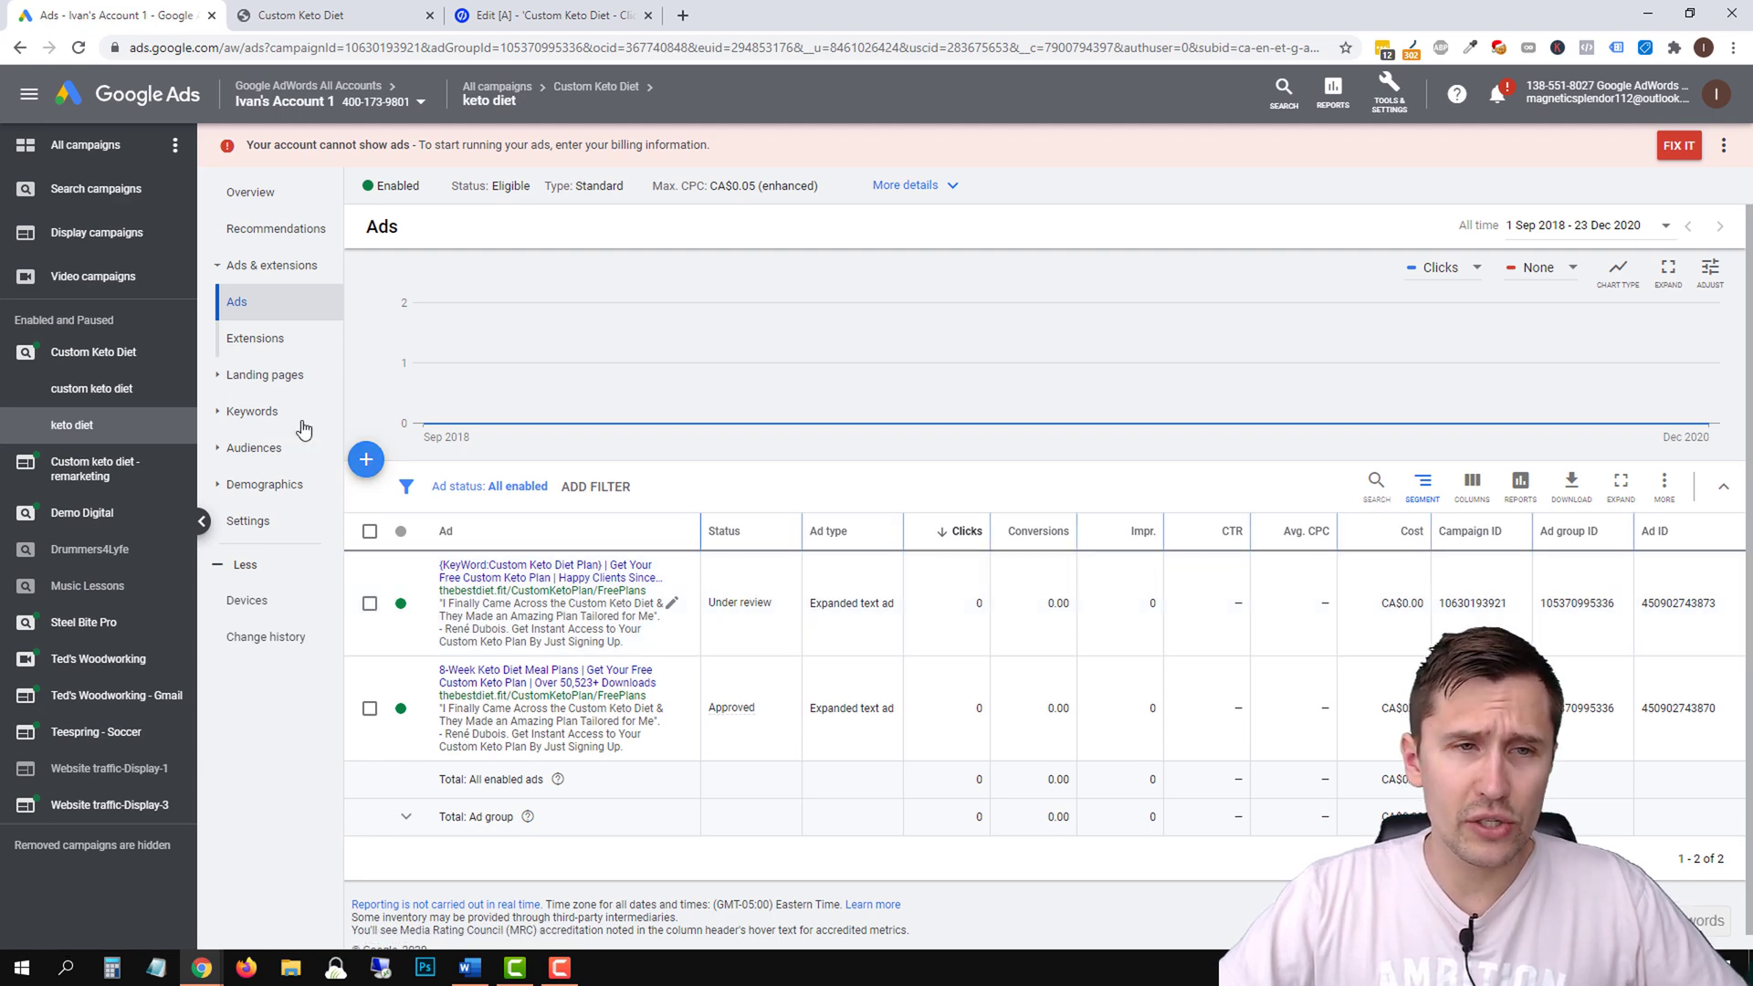
Compare the ad group's search keywords and ads with the headline of the landing page in Unbounce.
{"action": "left_click", "coordinate": [252, 411]}
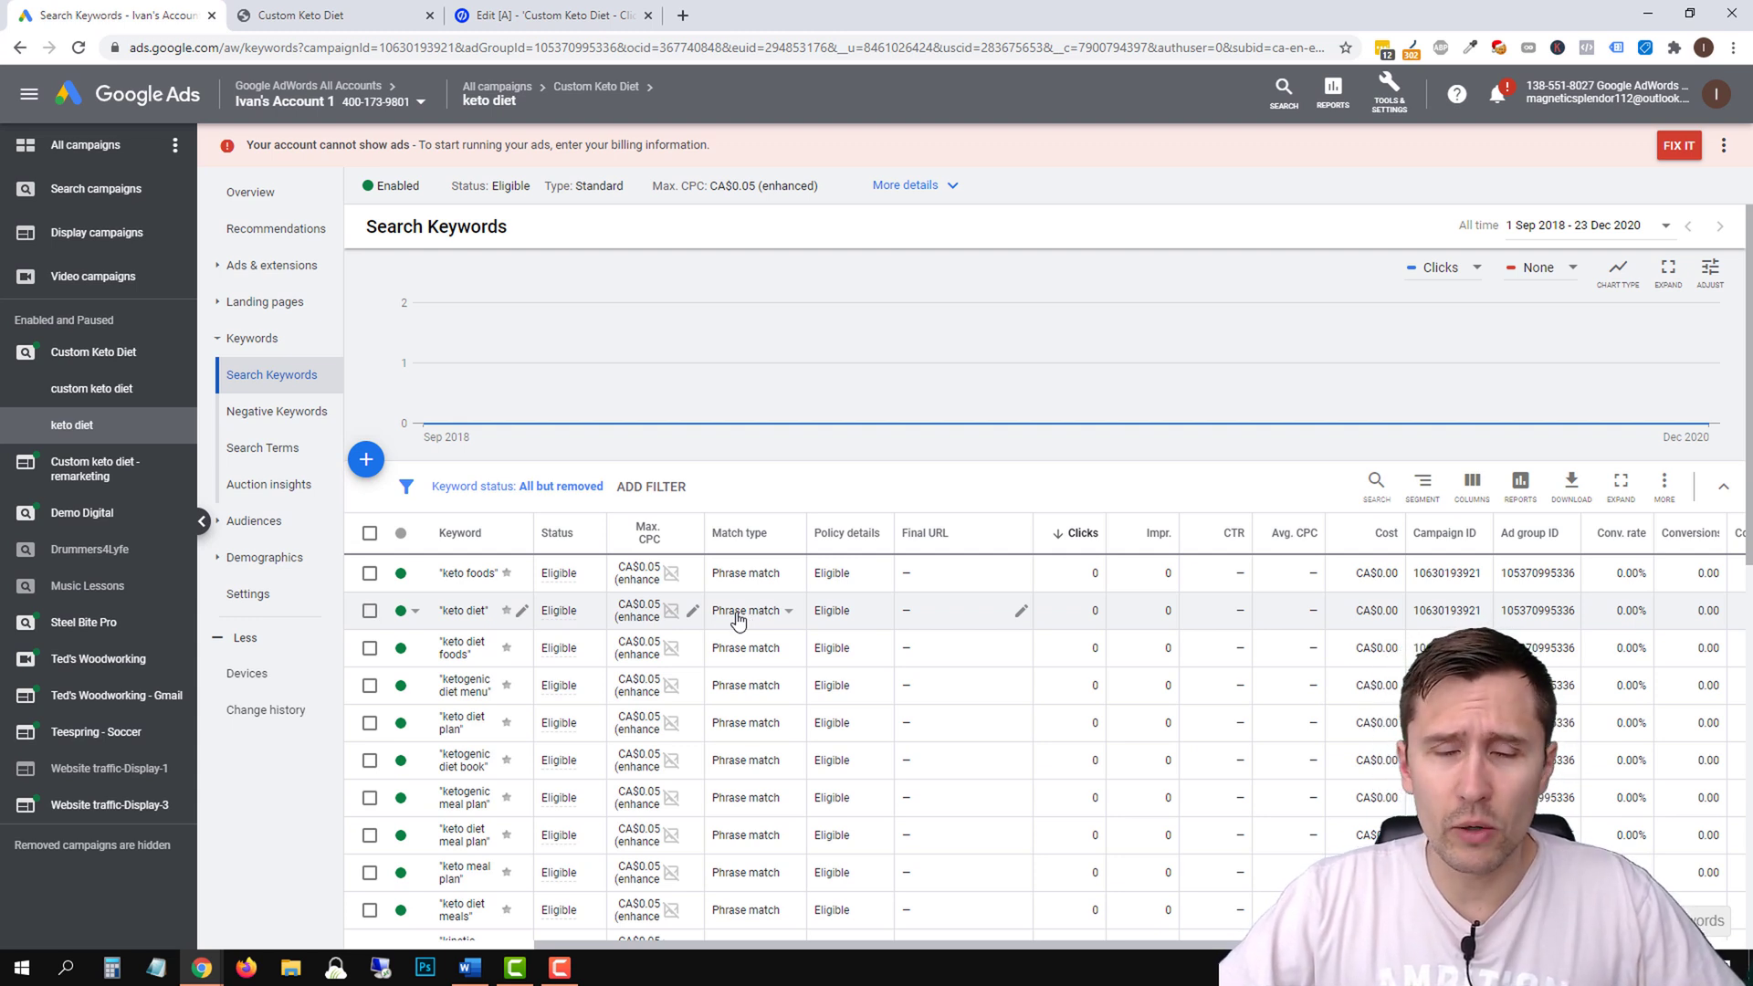
{"action": "left_click", "coordinate": [270, 271]}
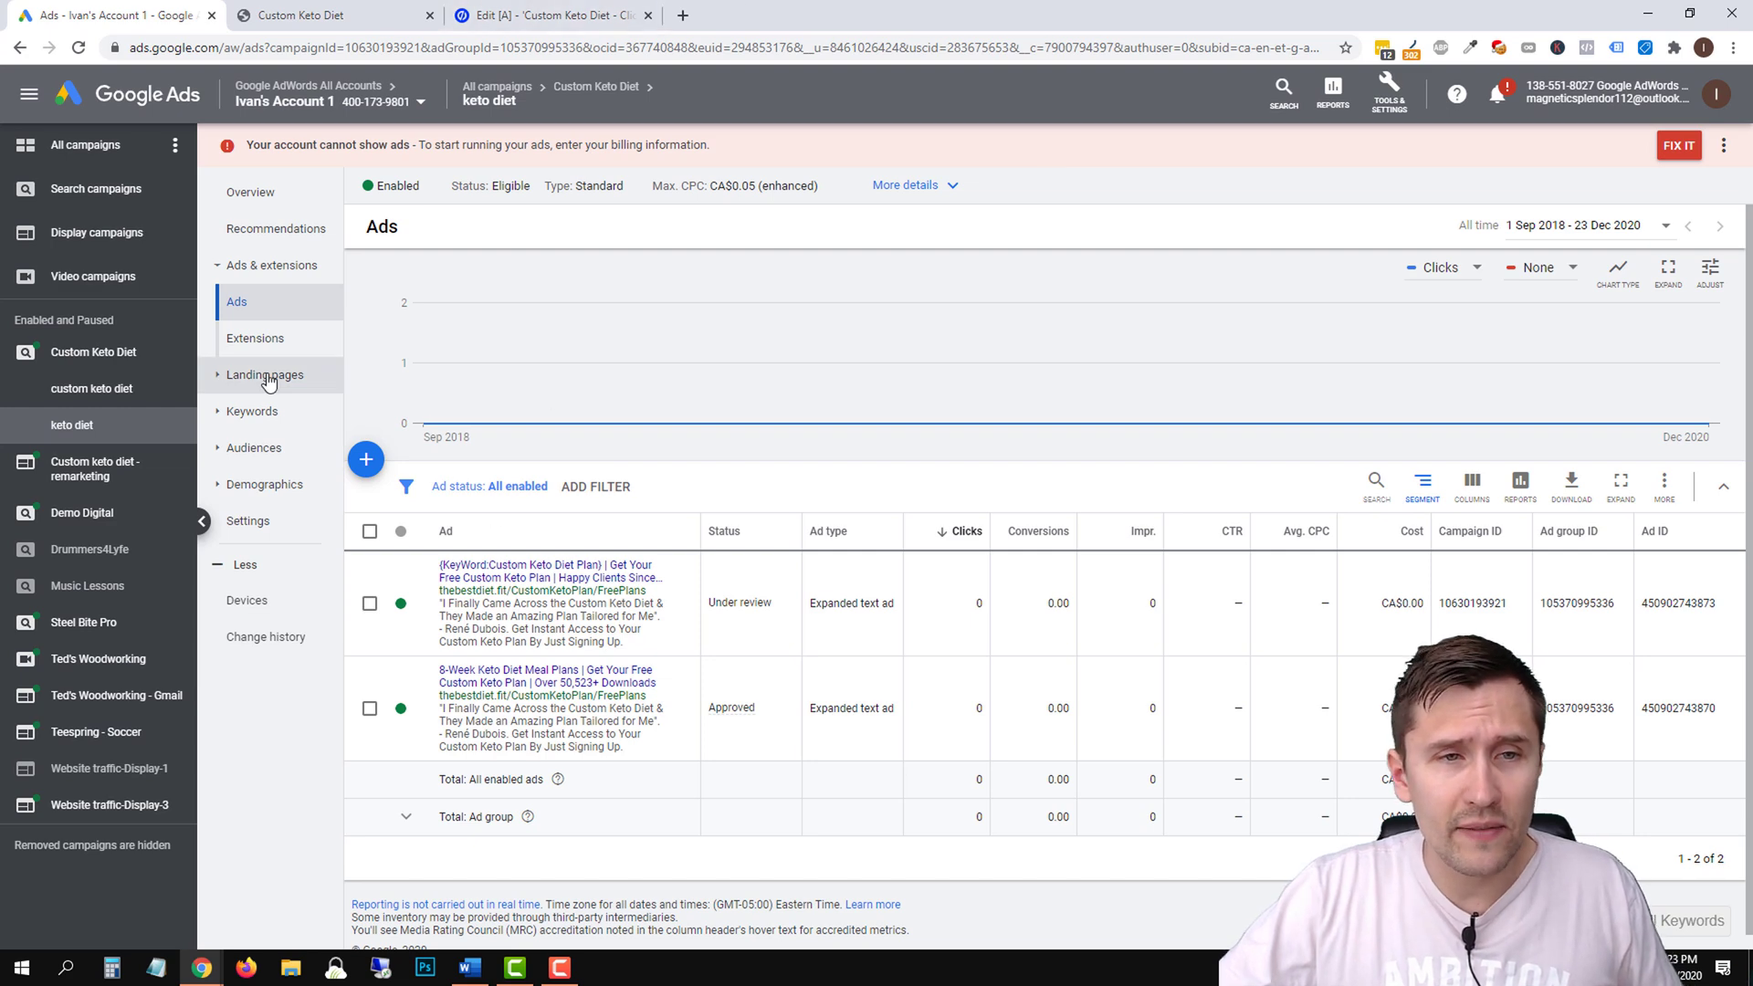
{"action": "left_click", "coordinate": [252, 411]}
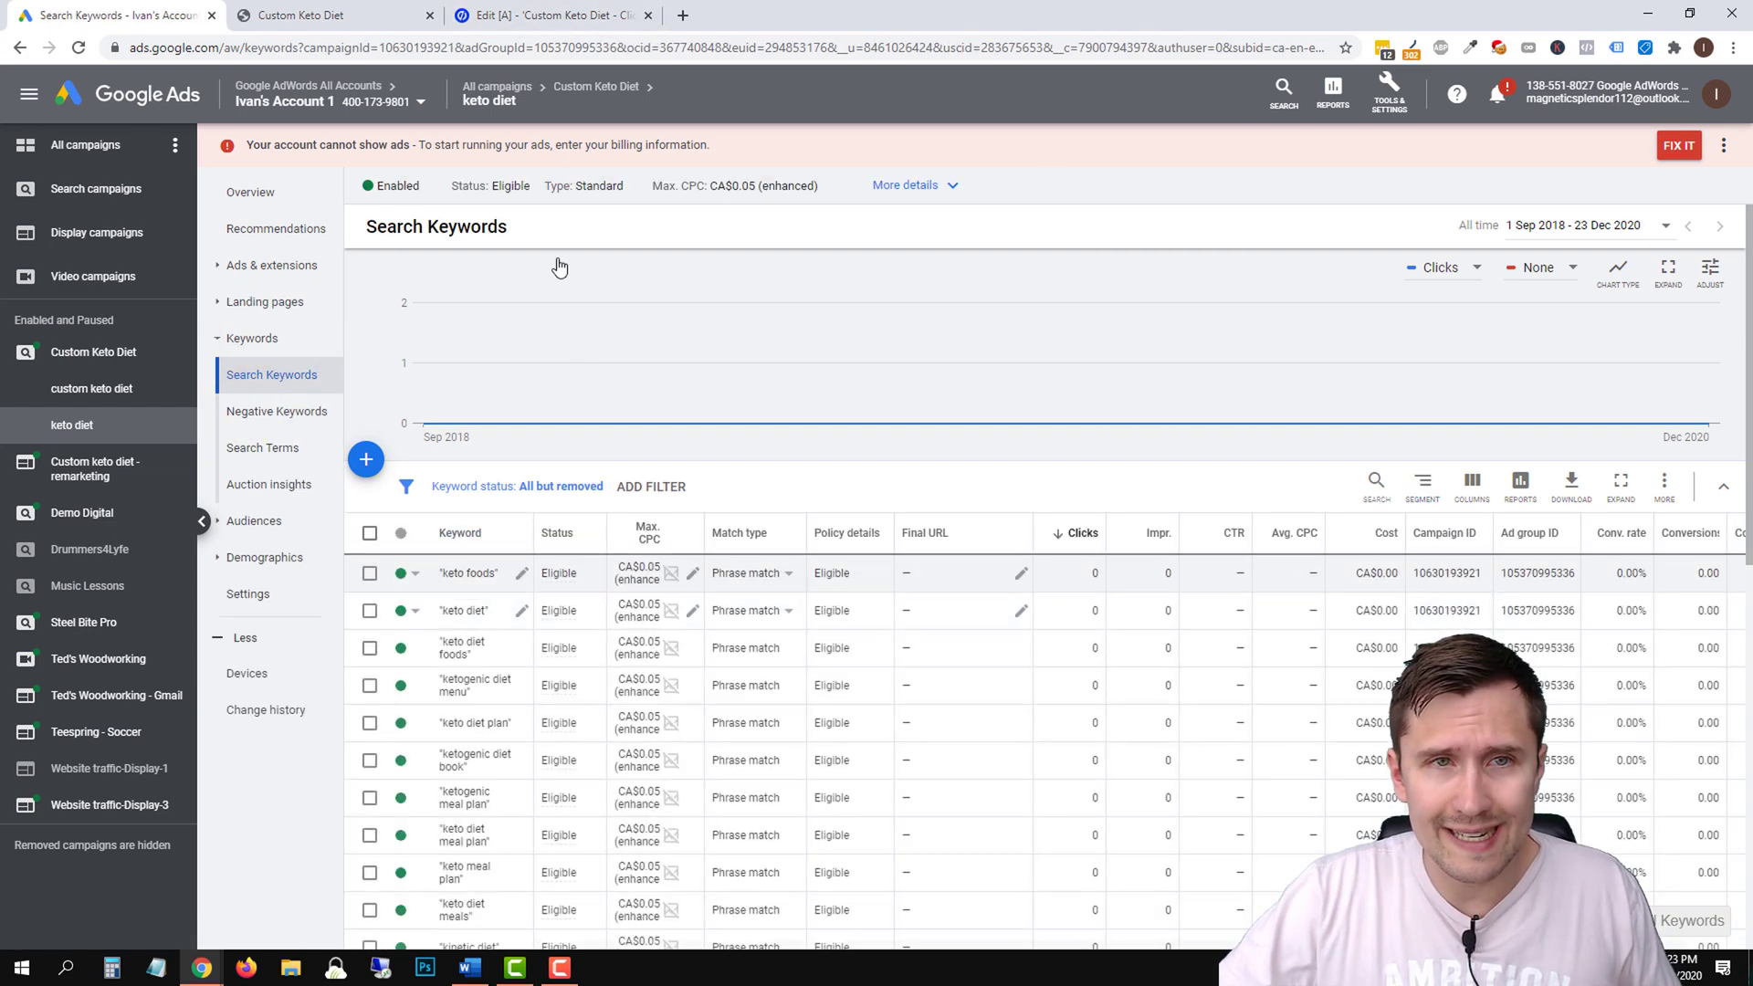
{"action": "key", "text": "ctrl+3"}
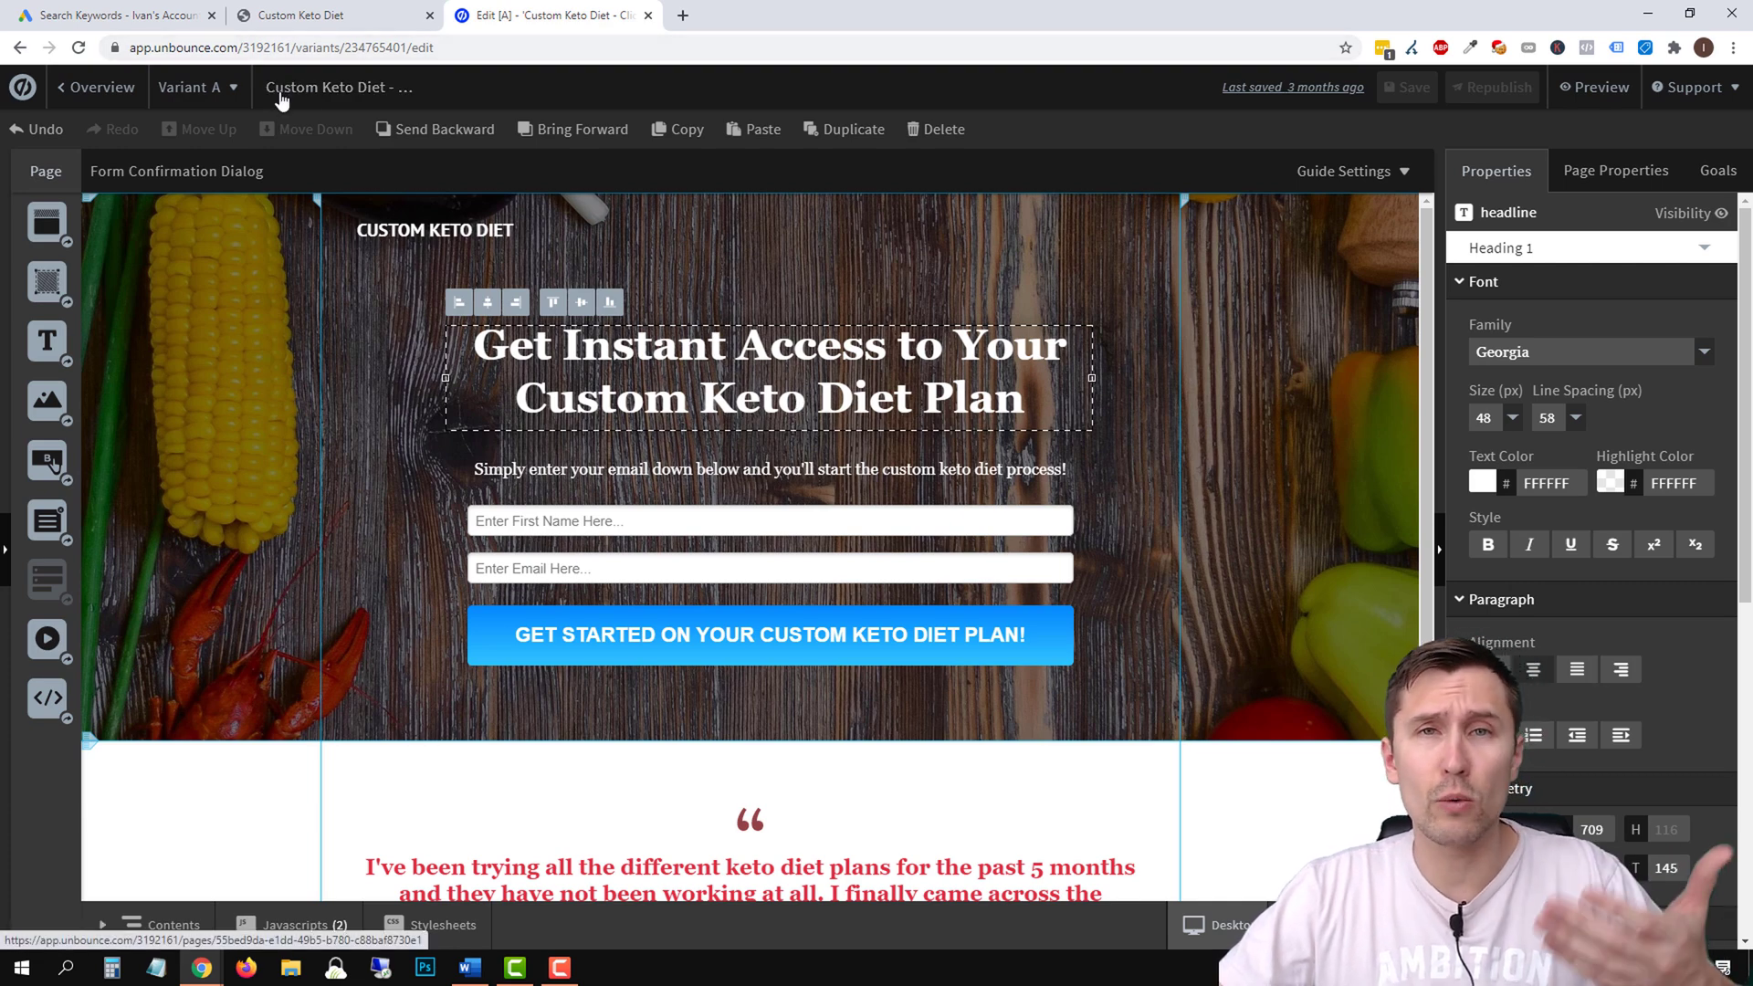
{"action": "key", "text": "ctrl+1"}
{"action": "scroll", "coordinate": [632, 692], "scroll_direction": "down", "scroll_amount": 5}
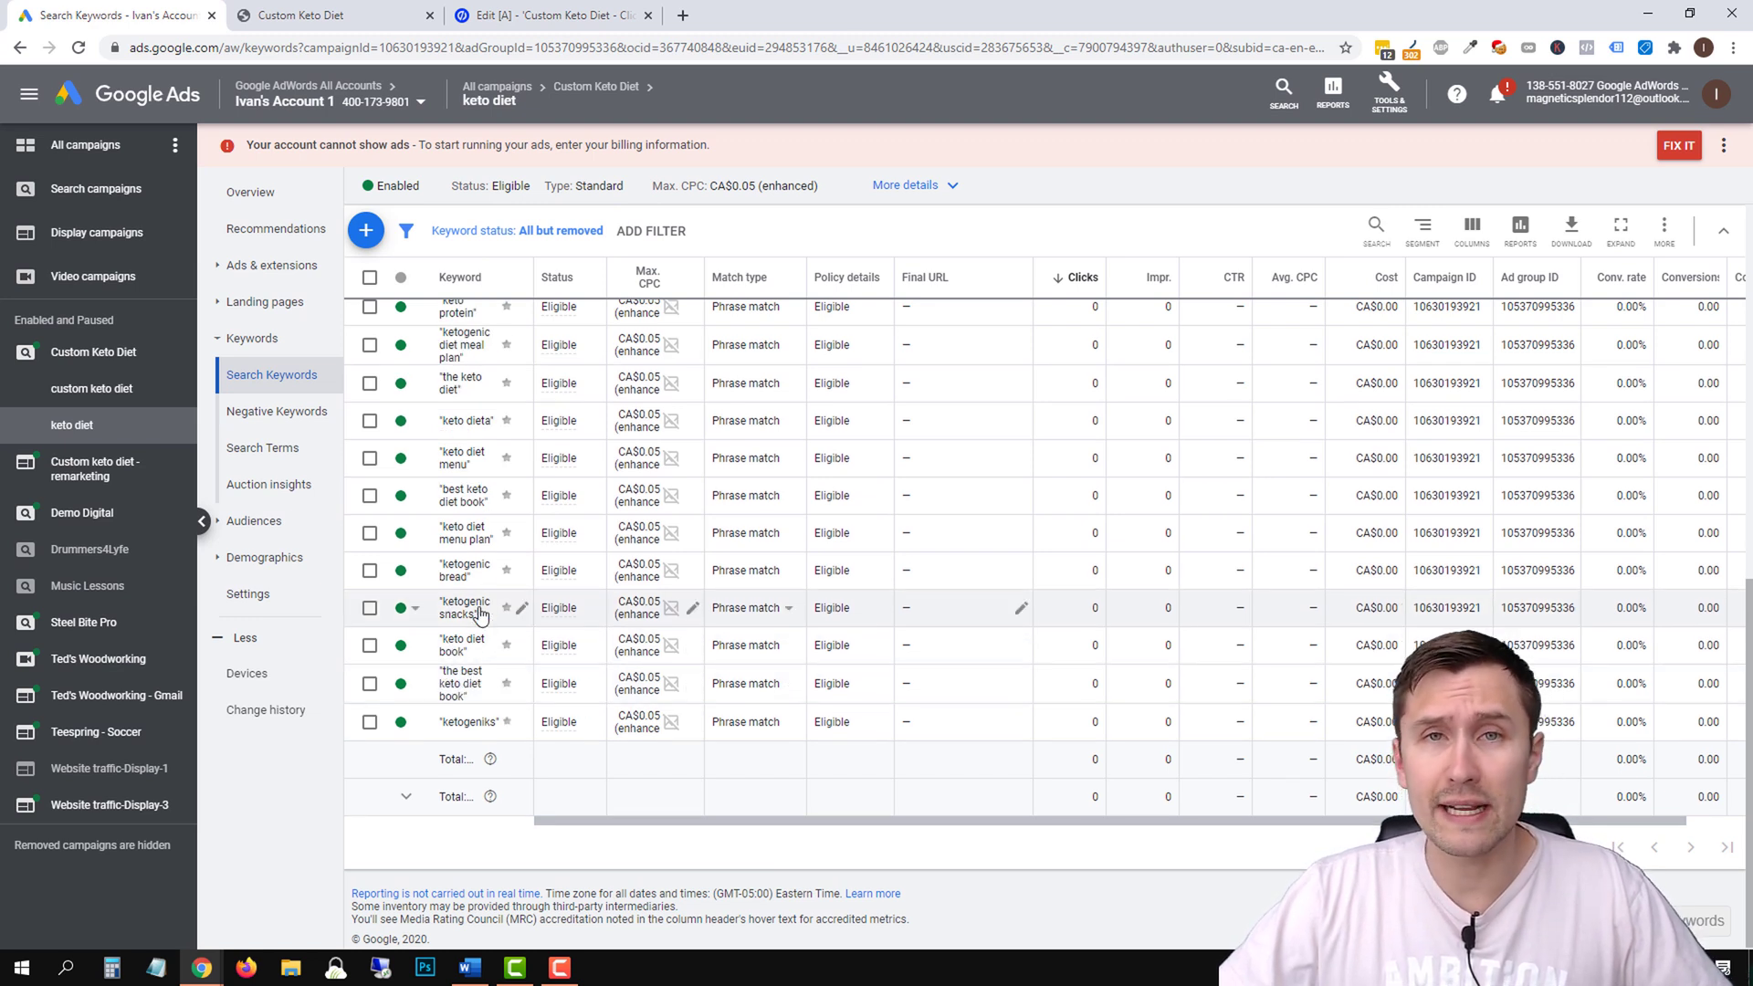
Switch to the Unbounce page editor and remove the existing dynamic text replacement from the main headline.
{"action": "left_click", "coordinate": [566, 10]}
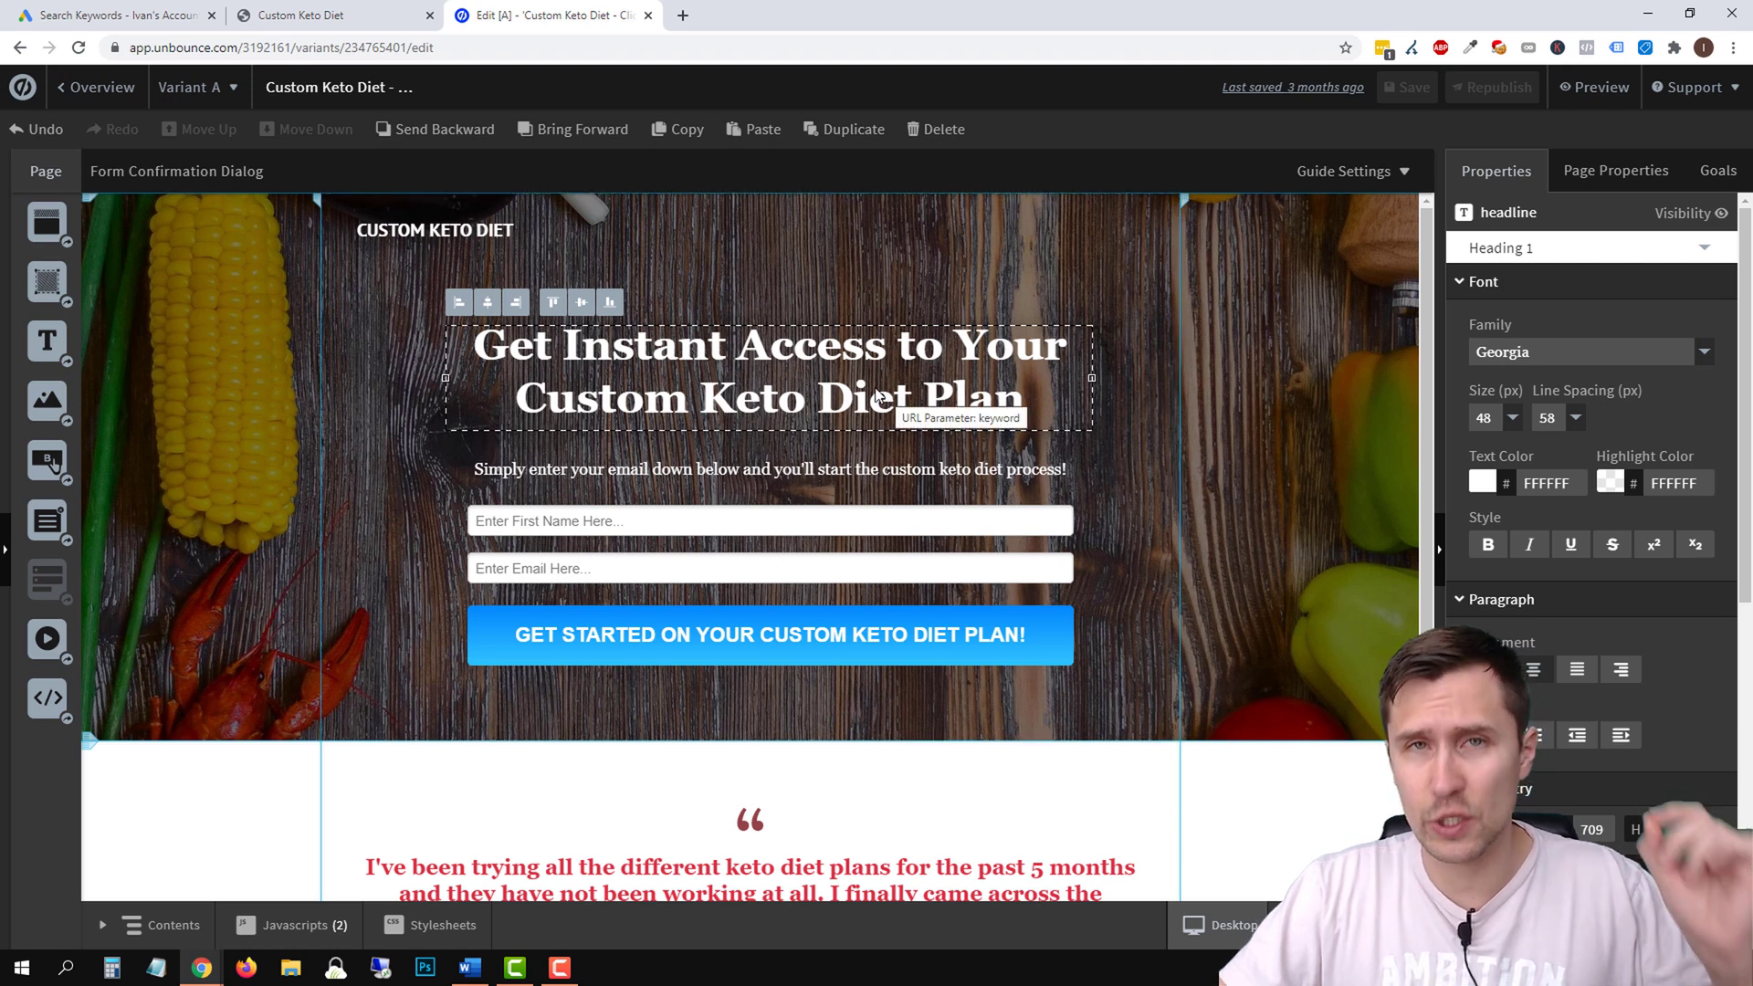
{"action": "double_click", "coordinate": [821, 395]}
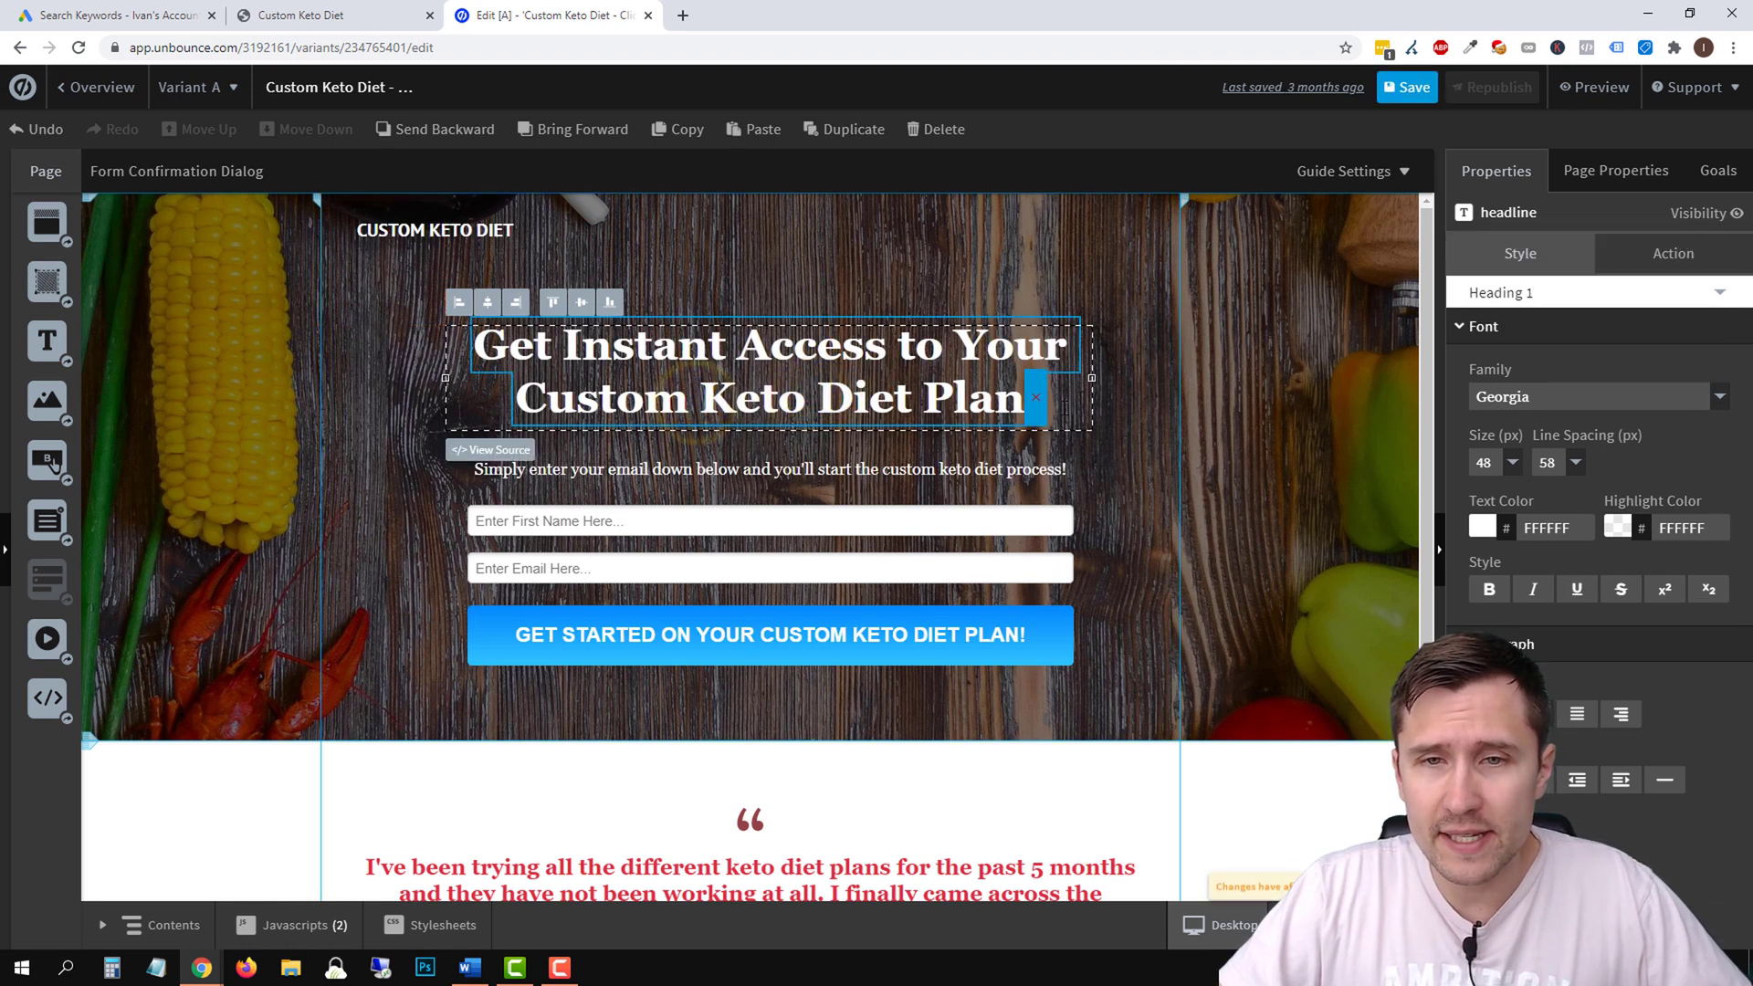
{"action": "left_click", "coordinate": [1035, 409]}
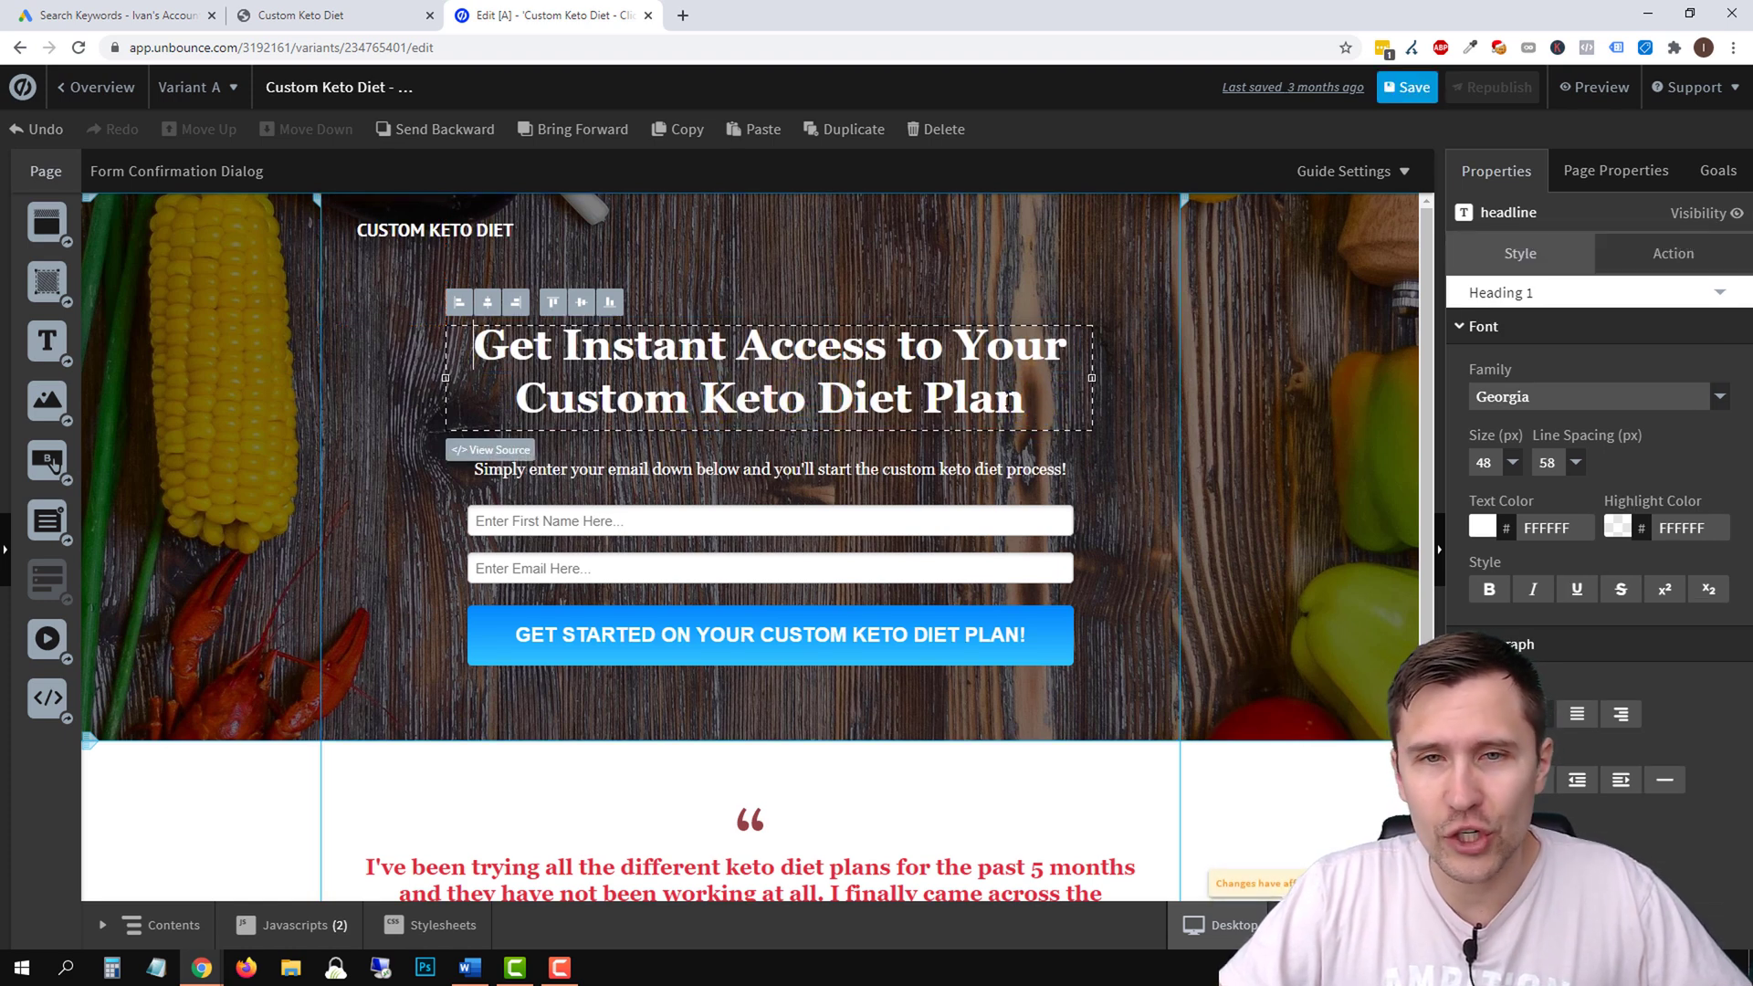
{"action": "left_click", "coordinate": [1233, 387]}
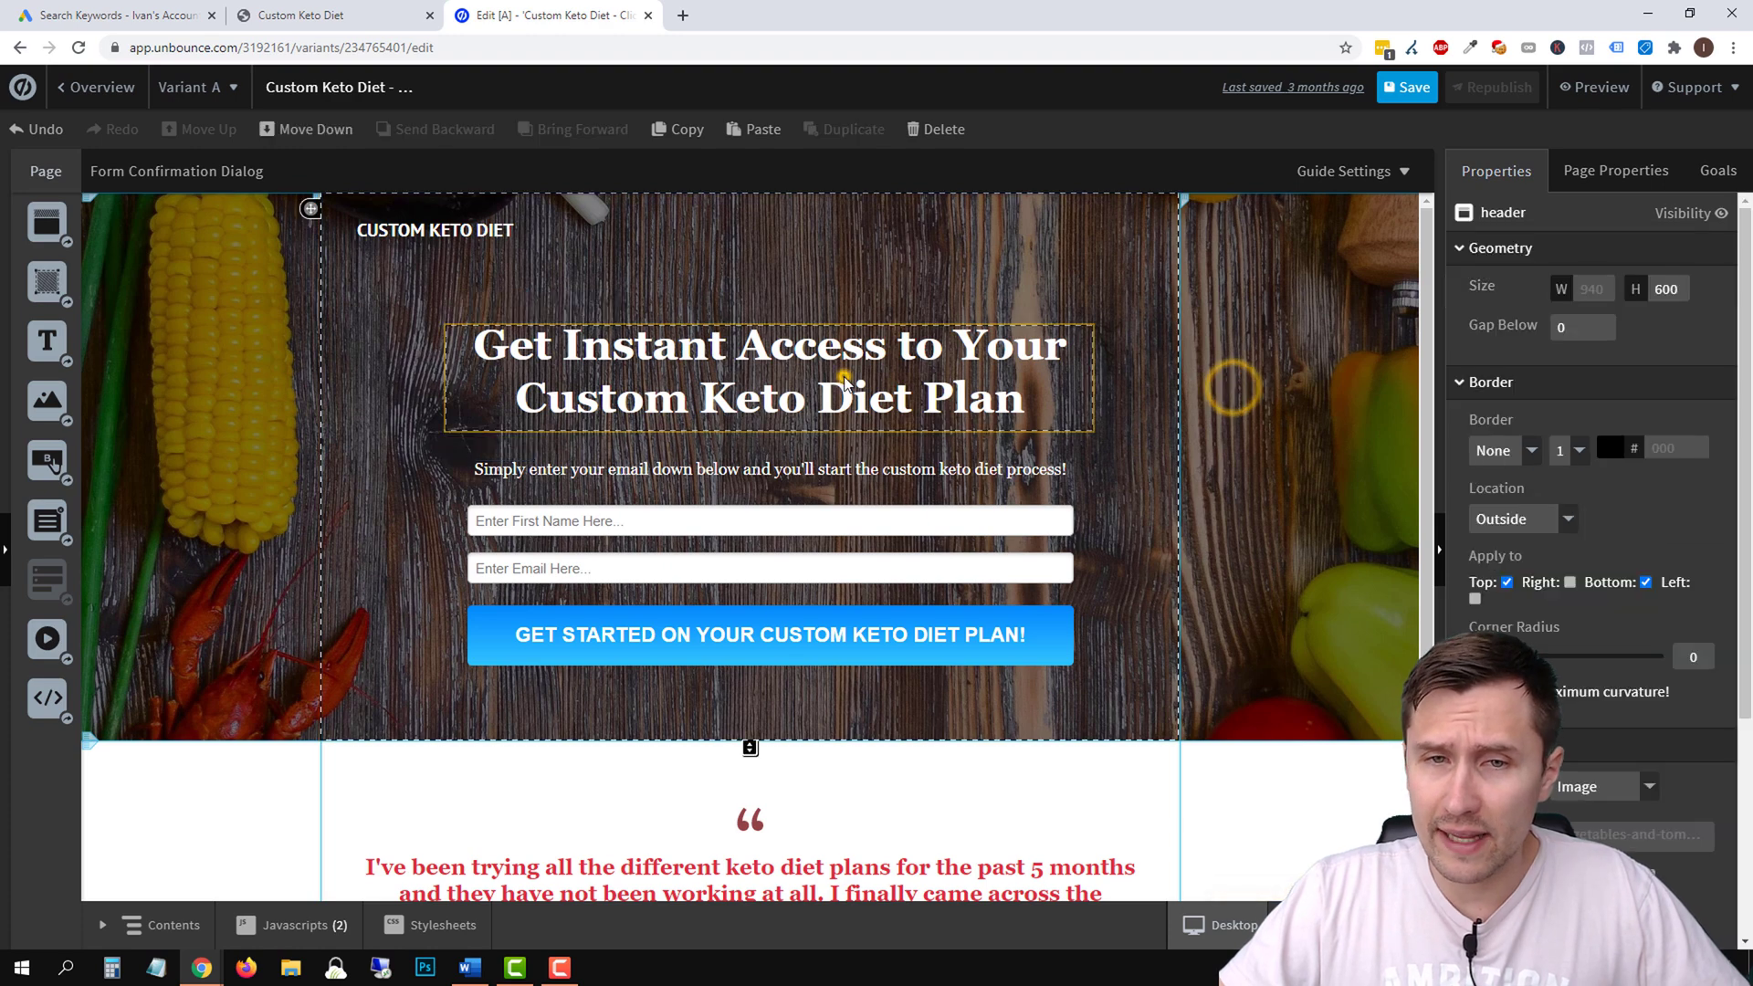
Highlight "Custom Keto Diet Plan" in the landing page headline and compare it with the search keywords in Google Ads.
{"action": "left_click", "coordinate": [841, 380]}
{"action": "double_click", "coordinate": [831, 383]}
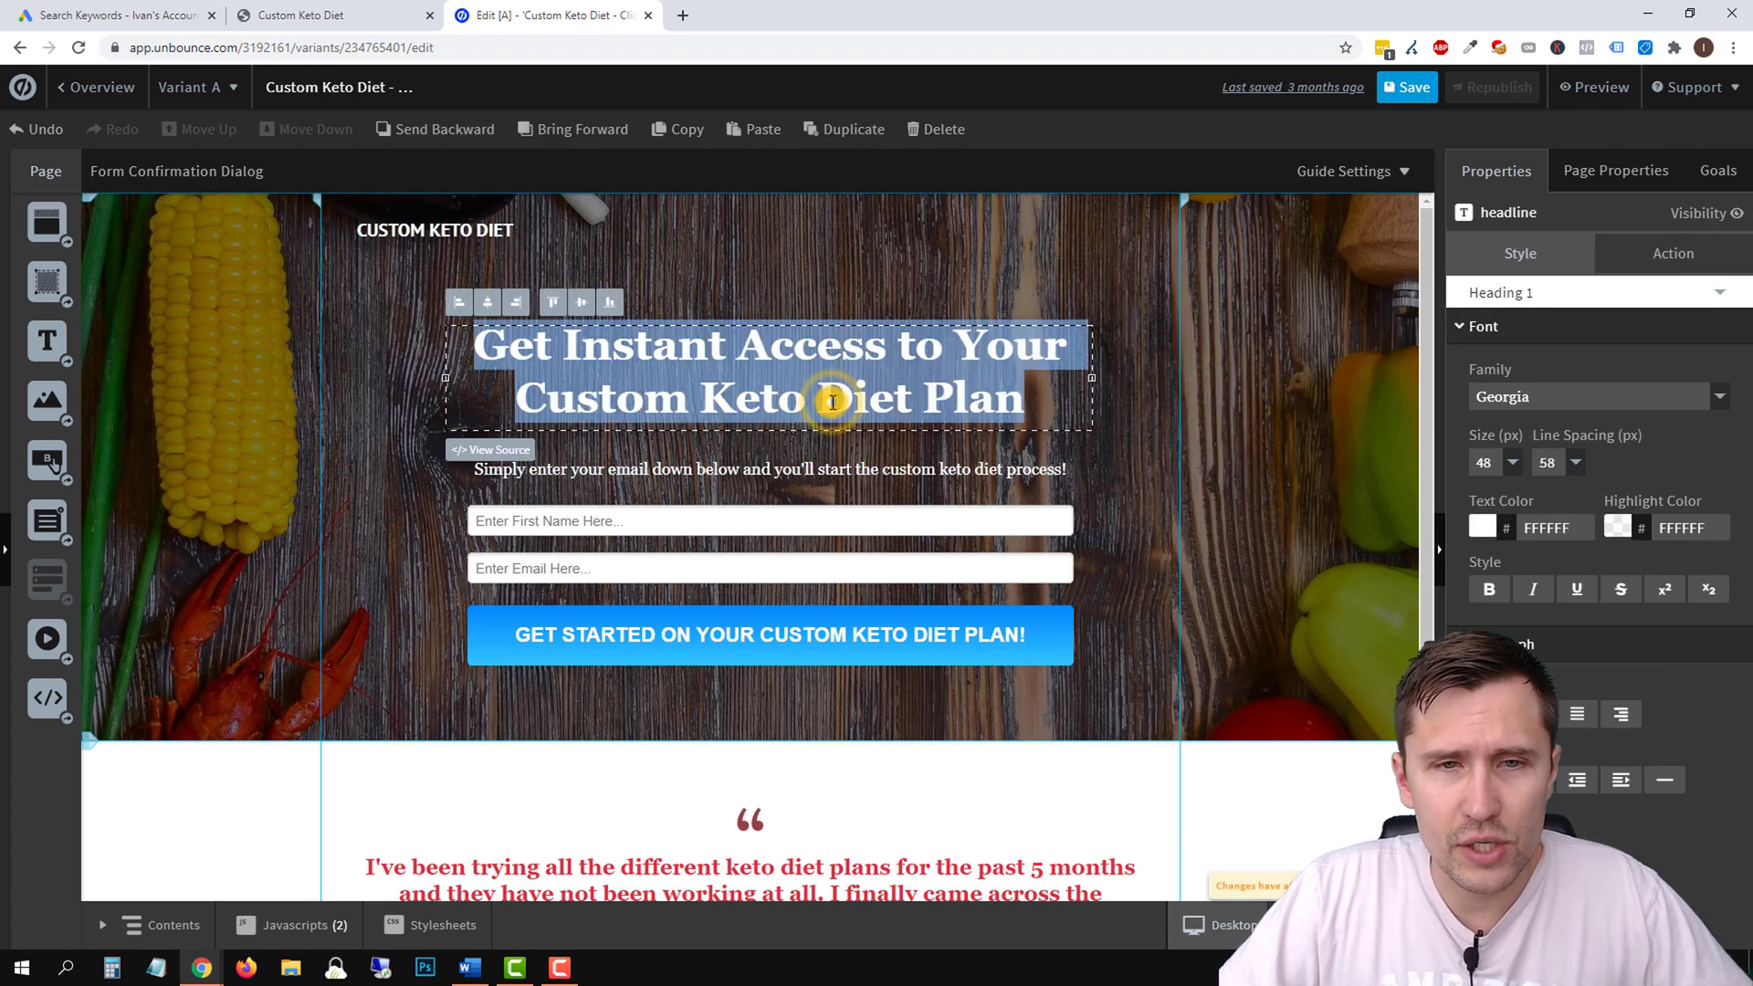
{"action": "left_click", "coordinate": [534, 398]}
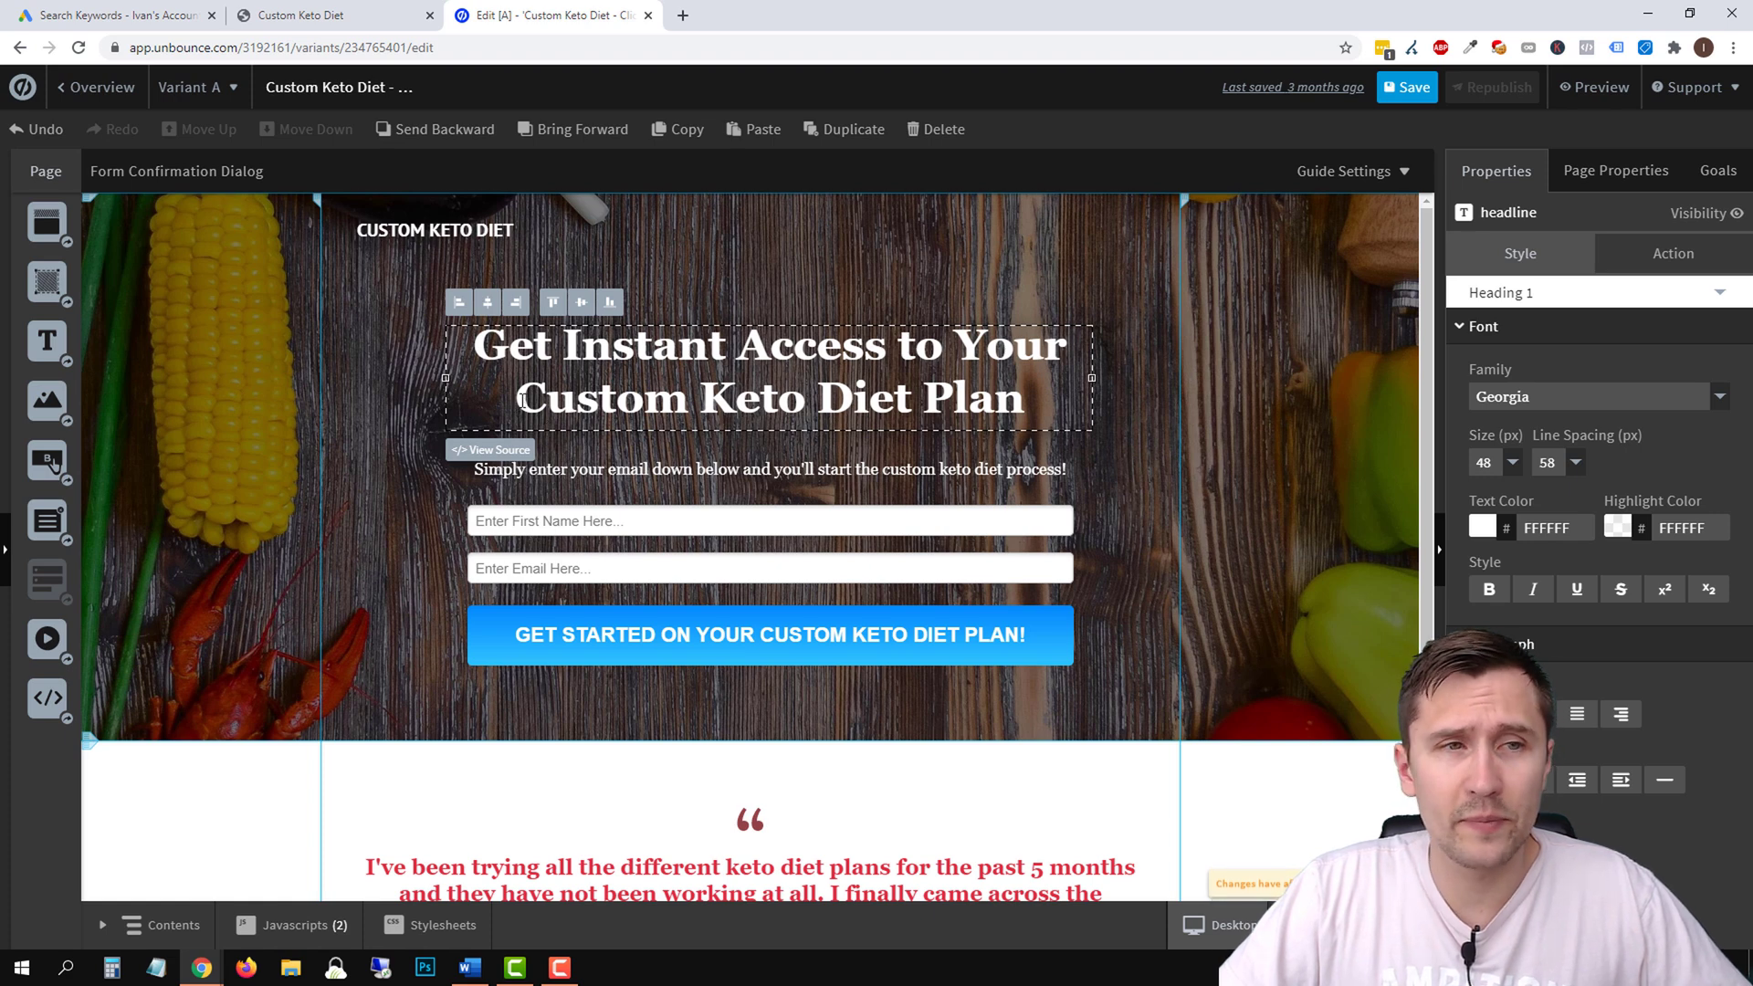
{"action": "left_click_drag", "start_coordinate": [522, 399], "coordinate": [1027, 399]}
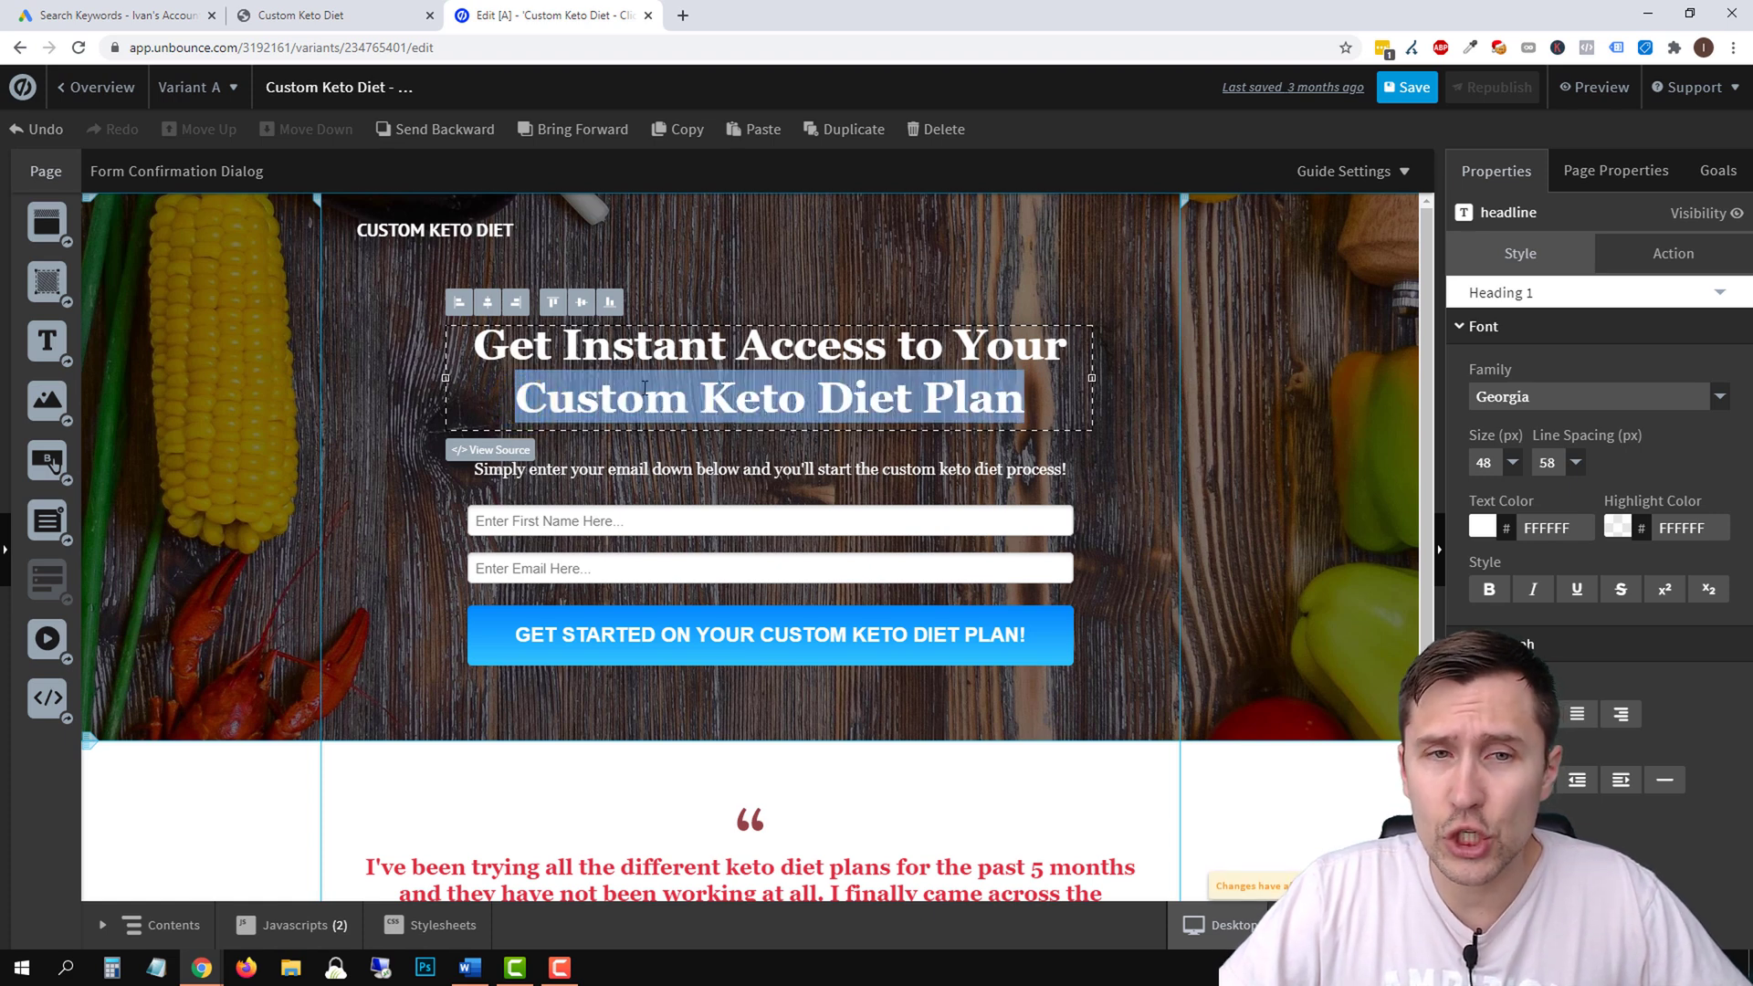
{"action": "left_click", "coordinate": [114, 16]}
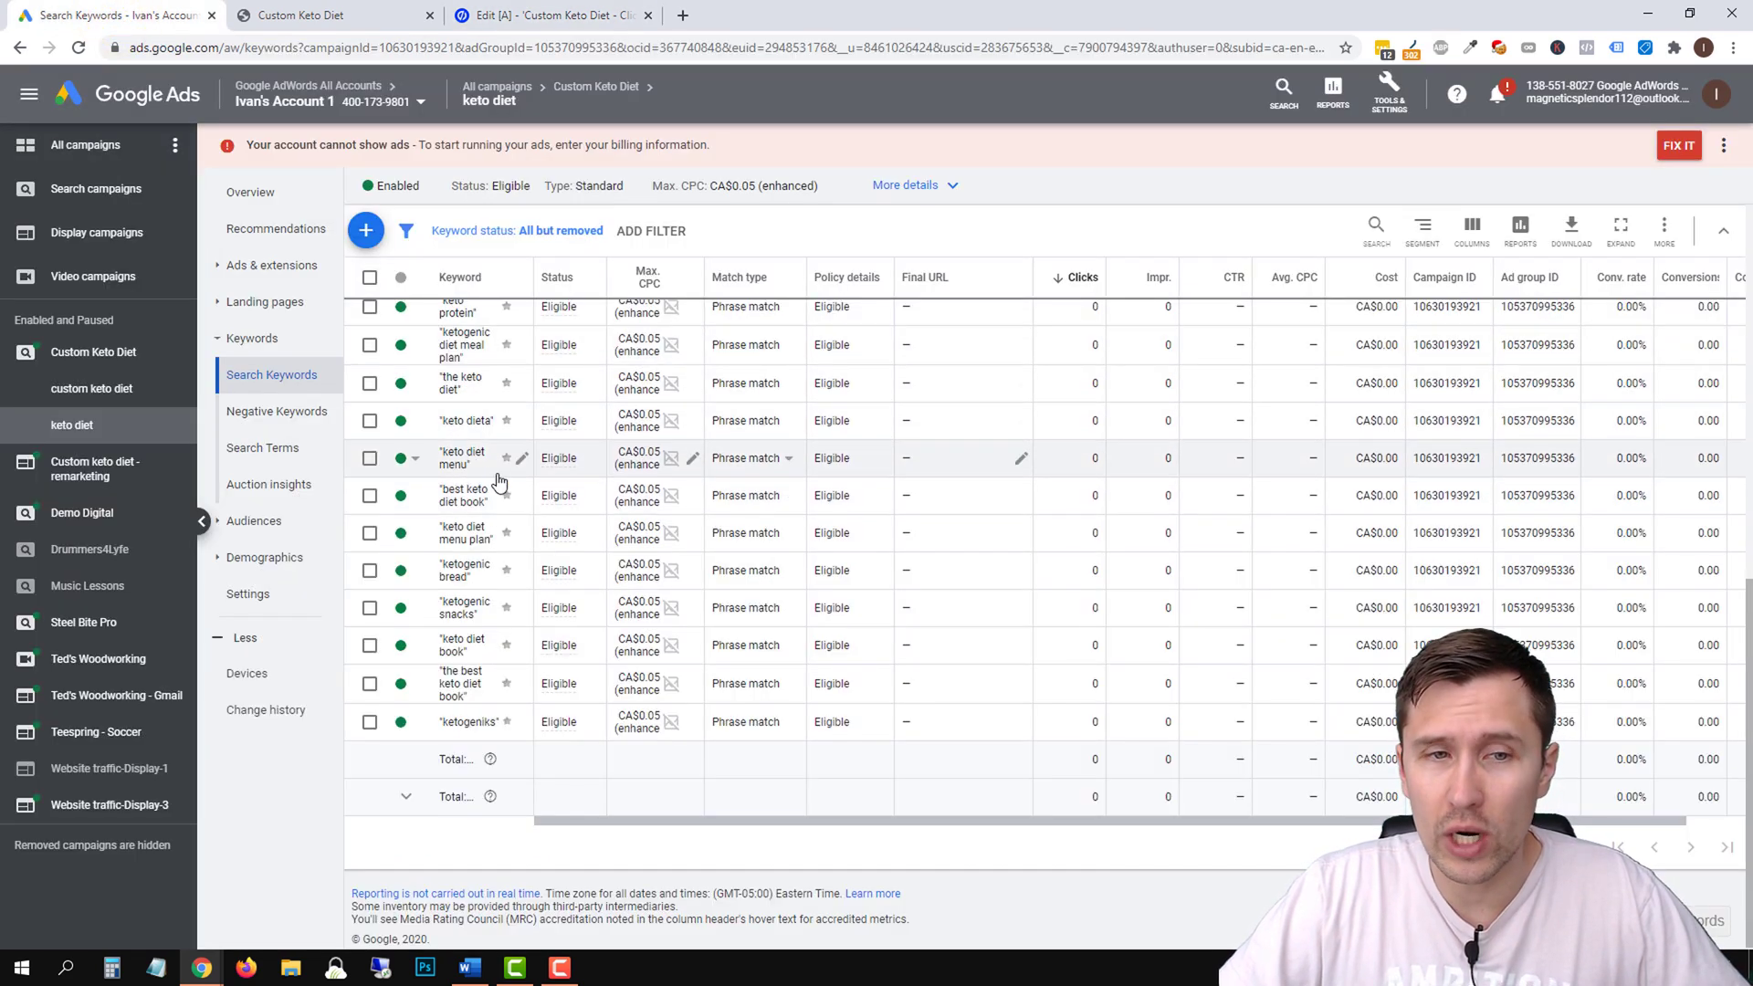
{"action": "scroll", "coordinate": [508, 526], "scroll_direction": "up", "scroll_amount": 5}
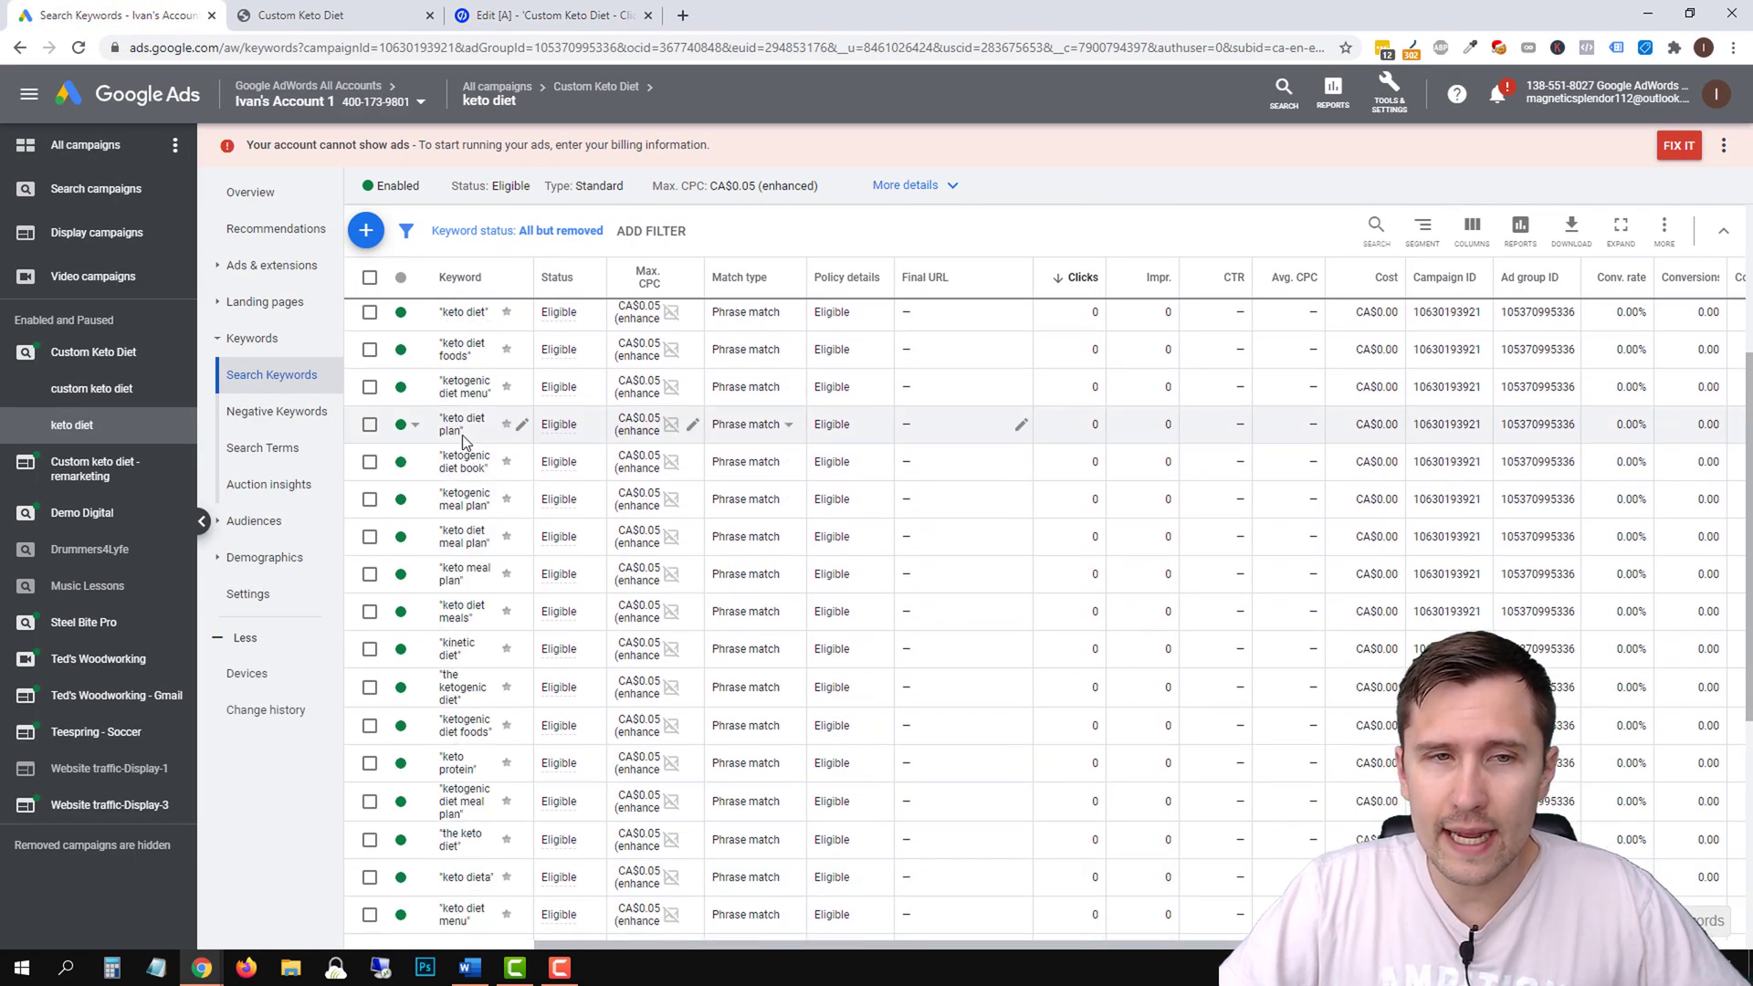
{"action": "scroll", "coordinate": [471, 473], "scroll_direction": "up", "scroll_amount": 2}
{"action": "scroll", "coordinate": [471, 473], "scroll_direction": "up", "scroll_amount": 2}
Switch to the Unbounce editor, select "Custom Keto Diet Plan" in the headline and start a dynamic text replacement with URL parameter kw.
{"action": "left_click", "coordinate": [555, 16]}
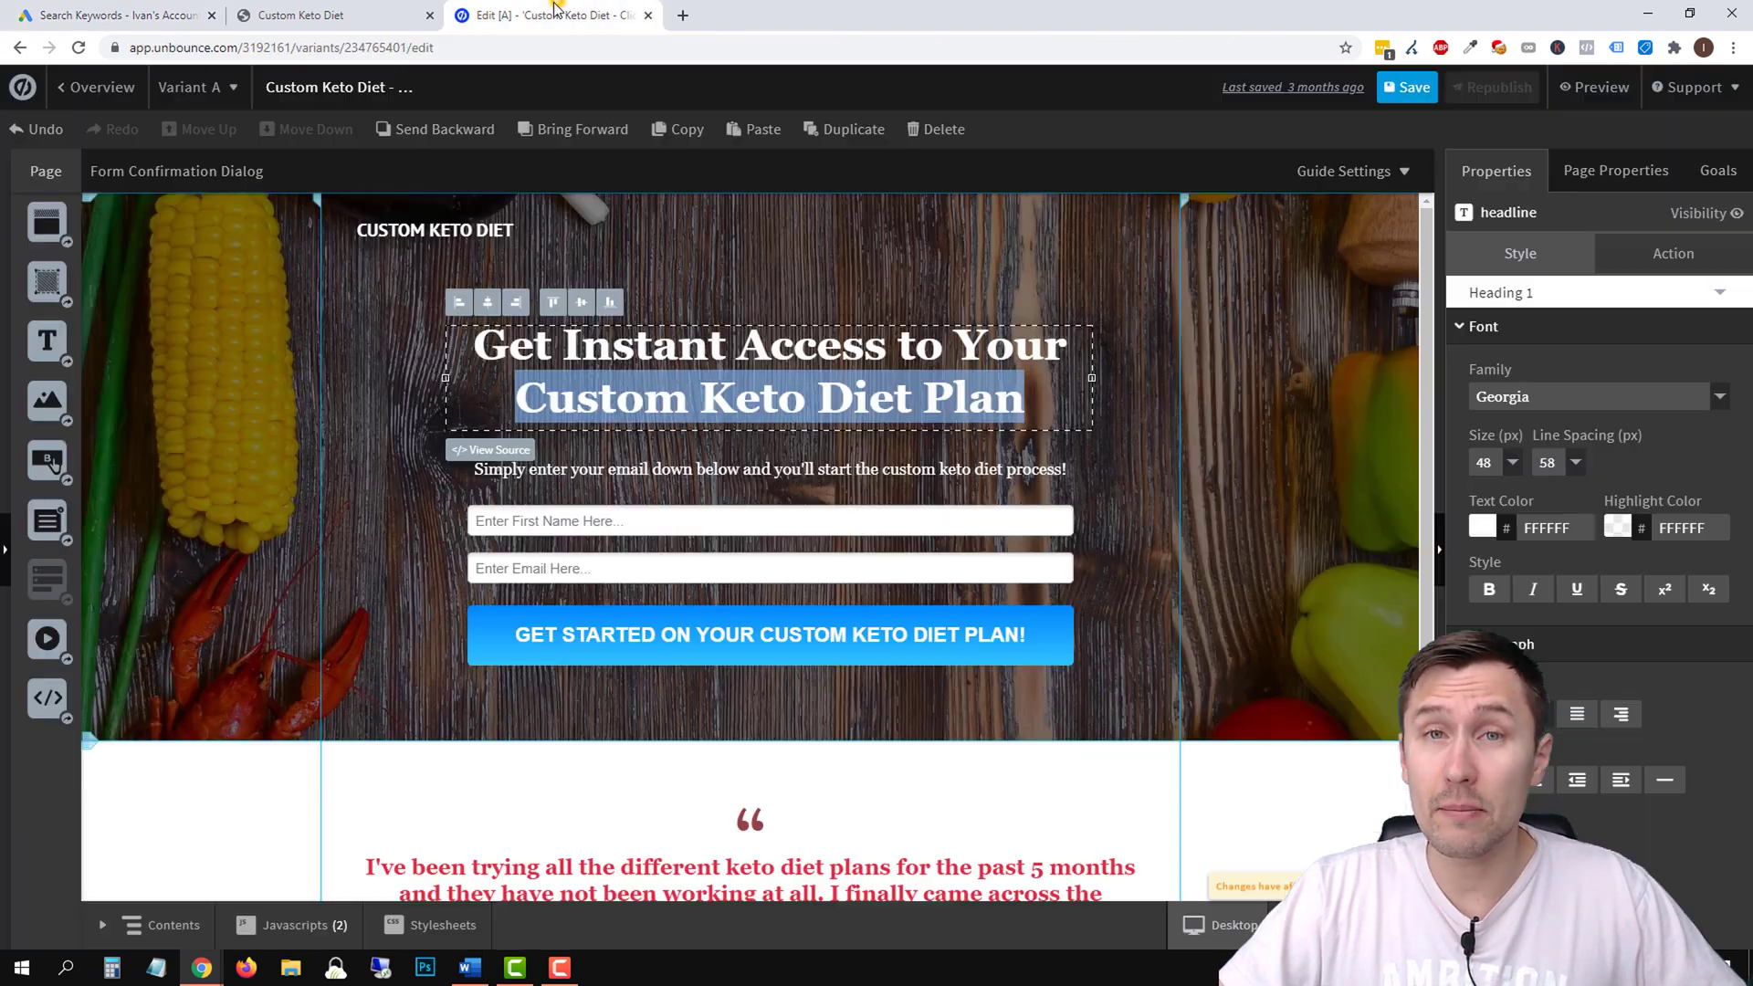
{"action": "left_click", "coordinate": [559, 398]}
{"action": "left_click_drag", "start_coordinate": [514, 399], "coordinate": [1041, 394]}
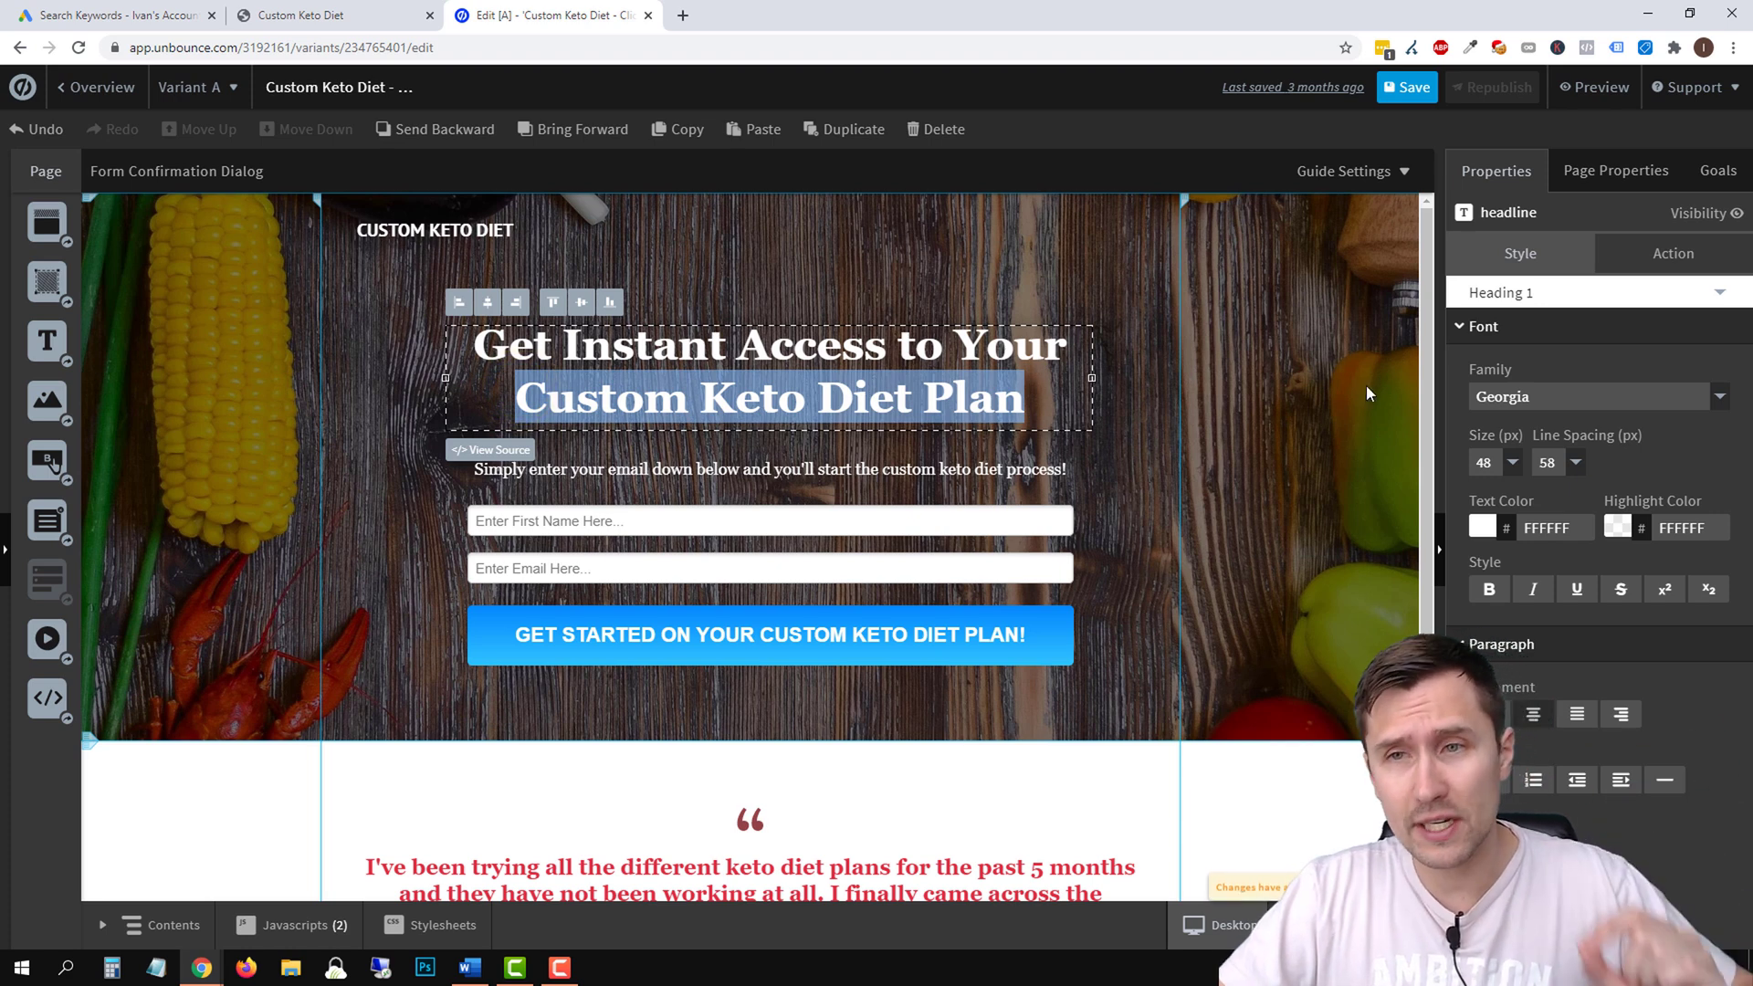
{"action": "left_click", "coordinate": [1649, 260]}
{"action": "left_click", "coordinate": [1541, 639]}
{"action": "left_click", "coordinate": [728, 393]}
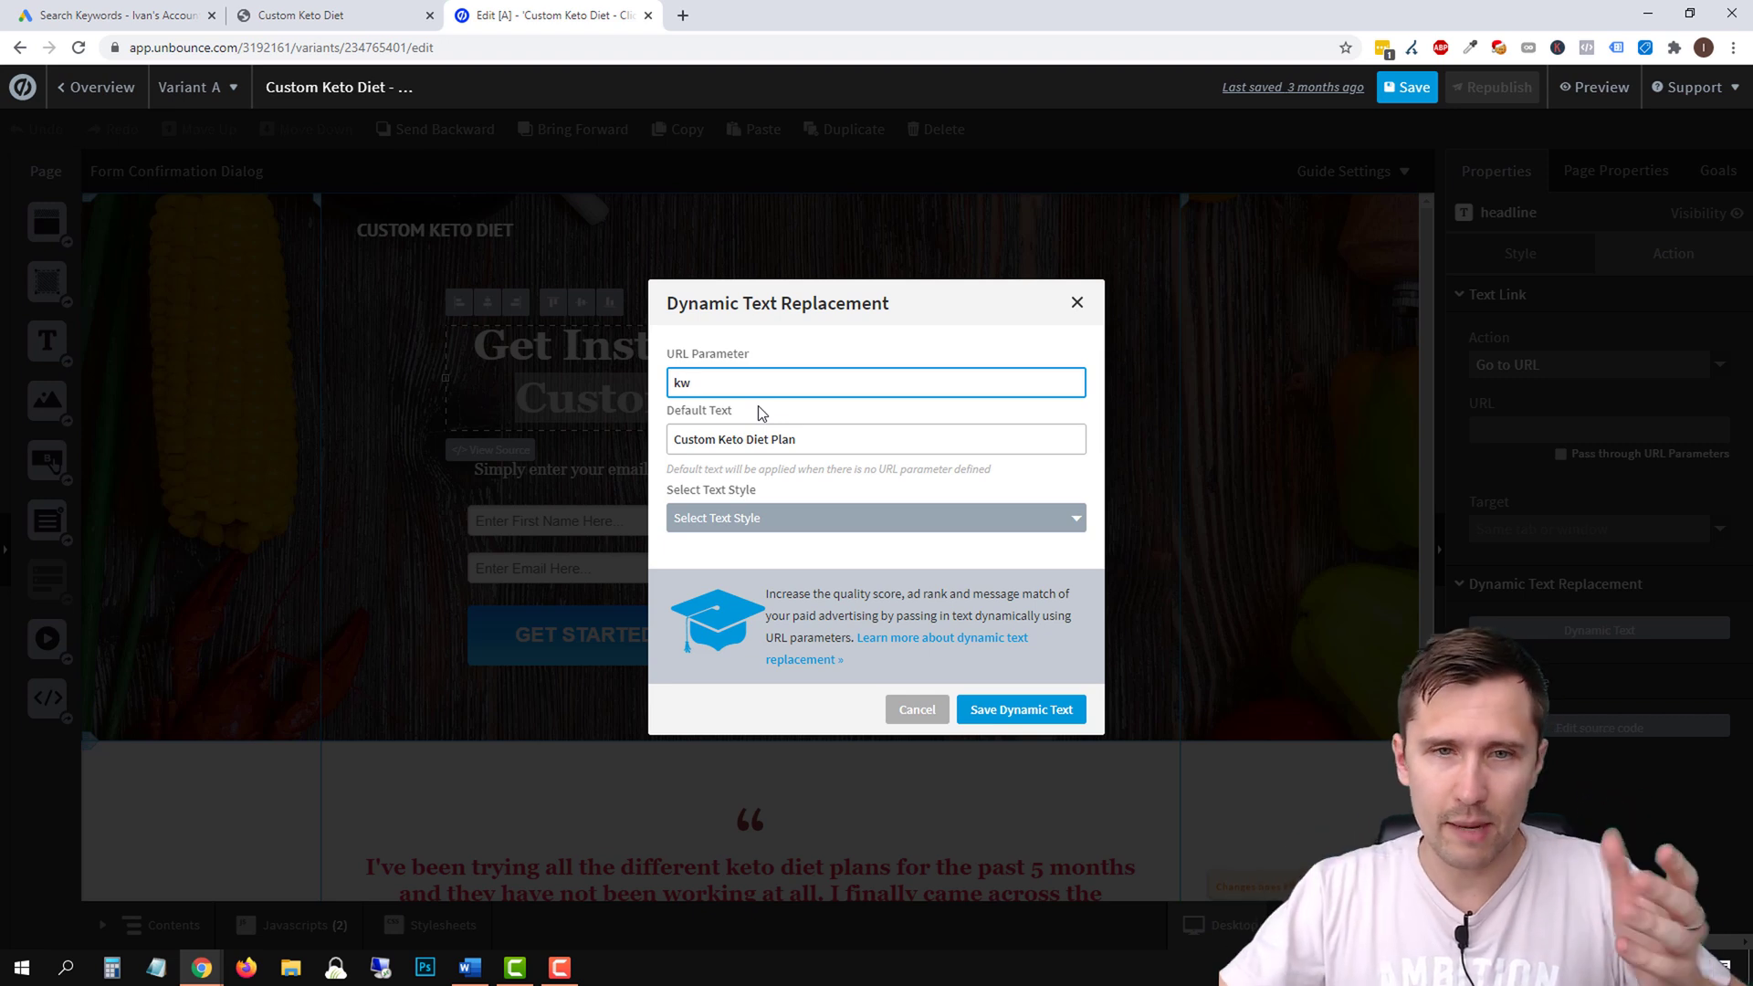
Keep "Custom Keto Diet Plan" as the default text, set the text style to Title Case and save the dynamic text.
{"action": "left_click", "coordinate": [730, 439]}
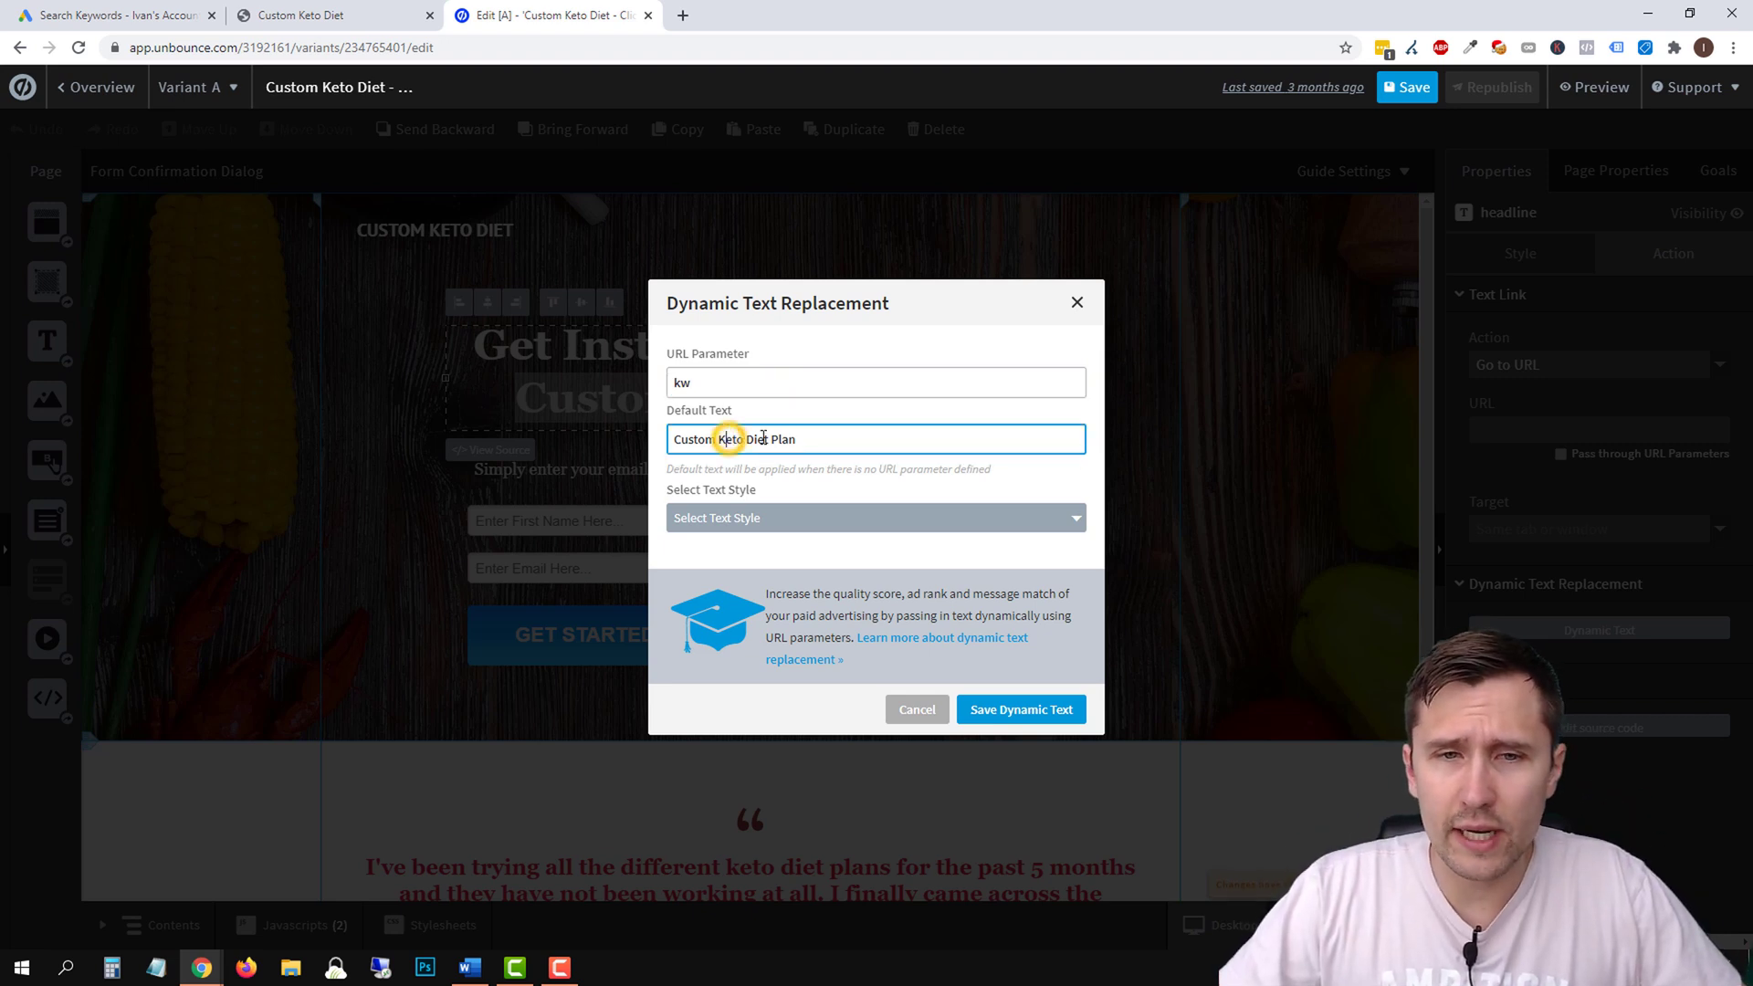
{"action": "triple_click", "coordinate": [809, 442]}
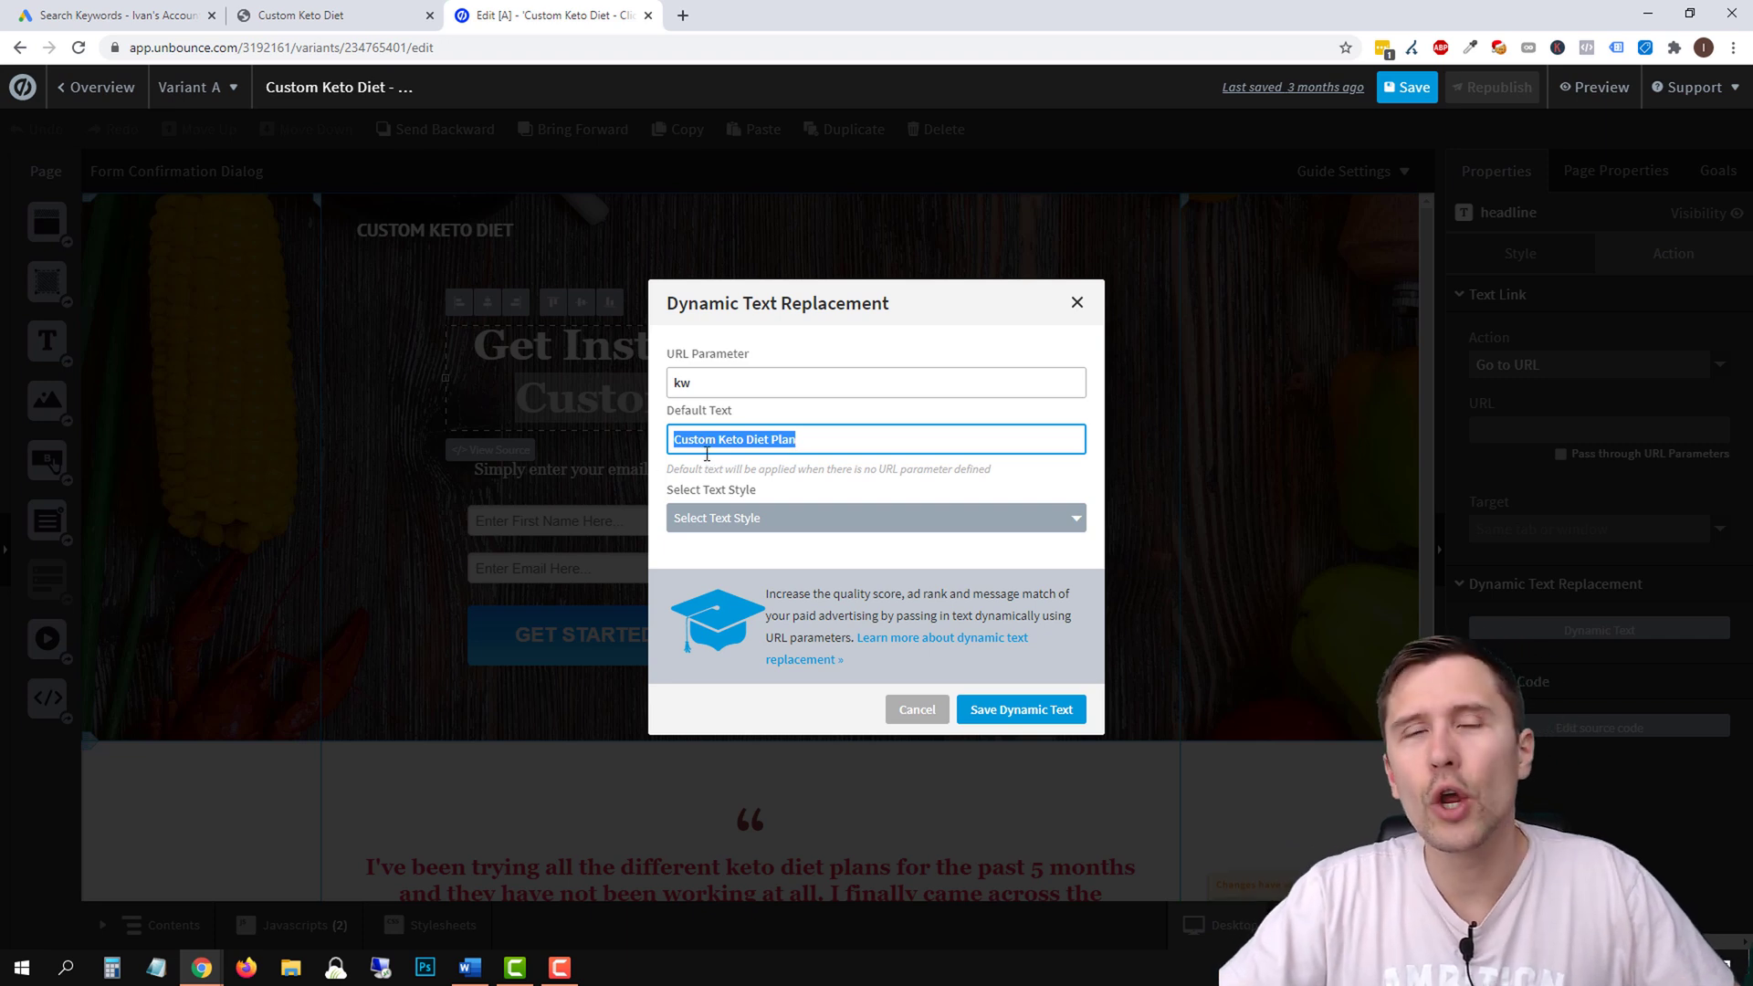
{"action": "double_click", "coordinate": [753, 437]}
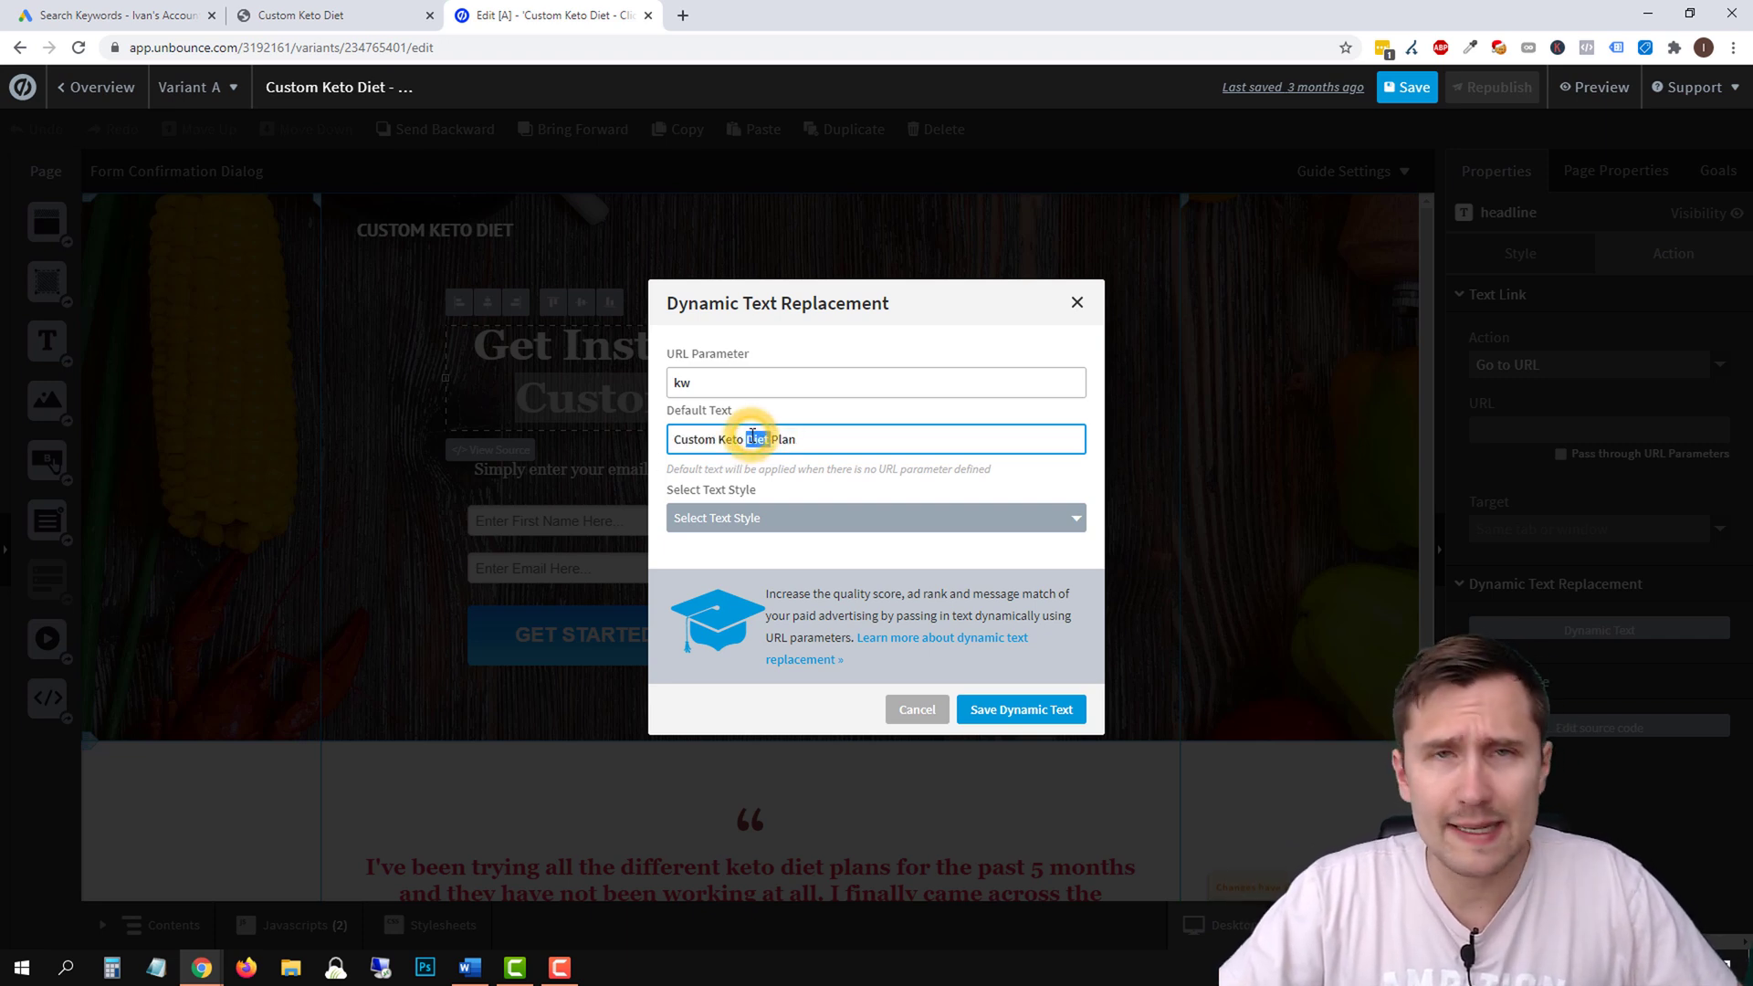
{"action": "double_click", "coordinate": [790, 439]}
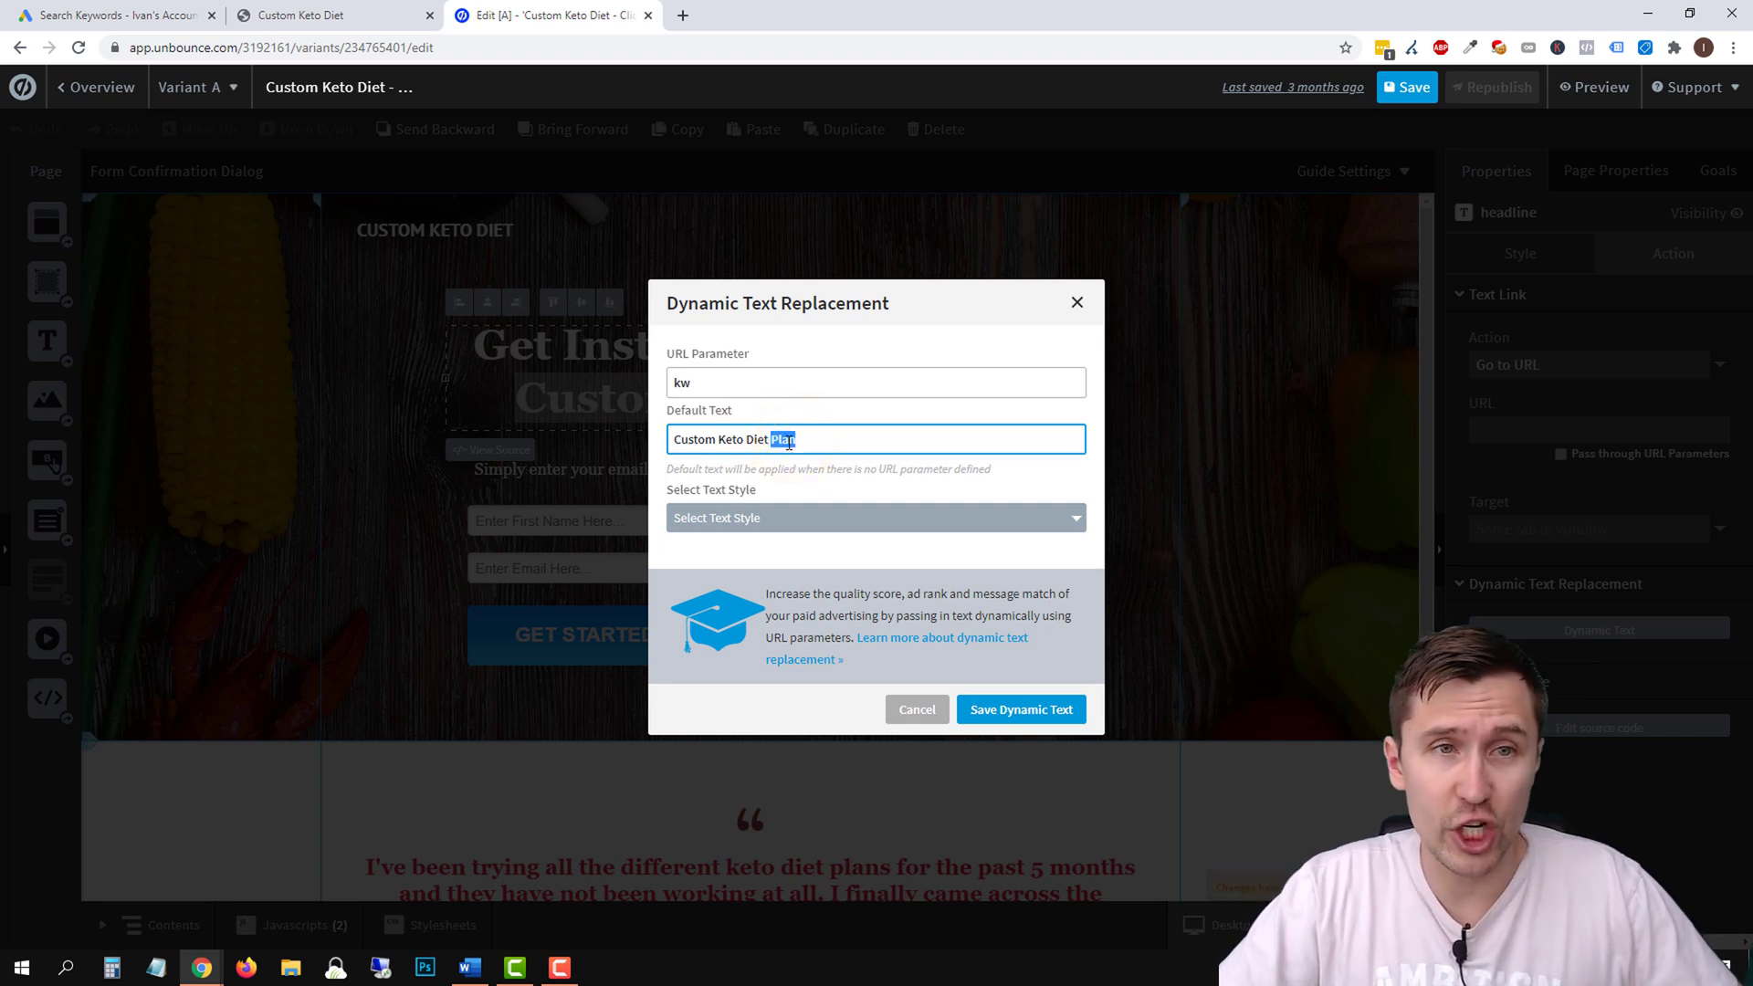
{"action": "triple_click", "coordinate": [760, 439]}
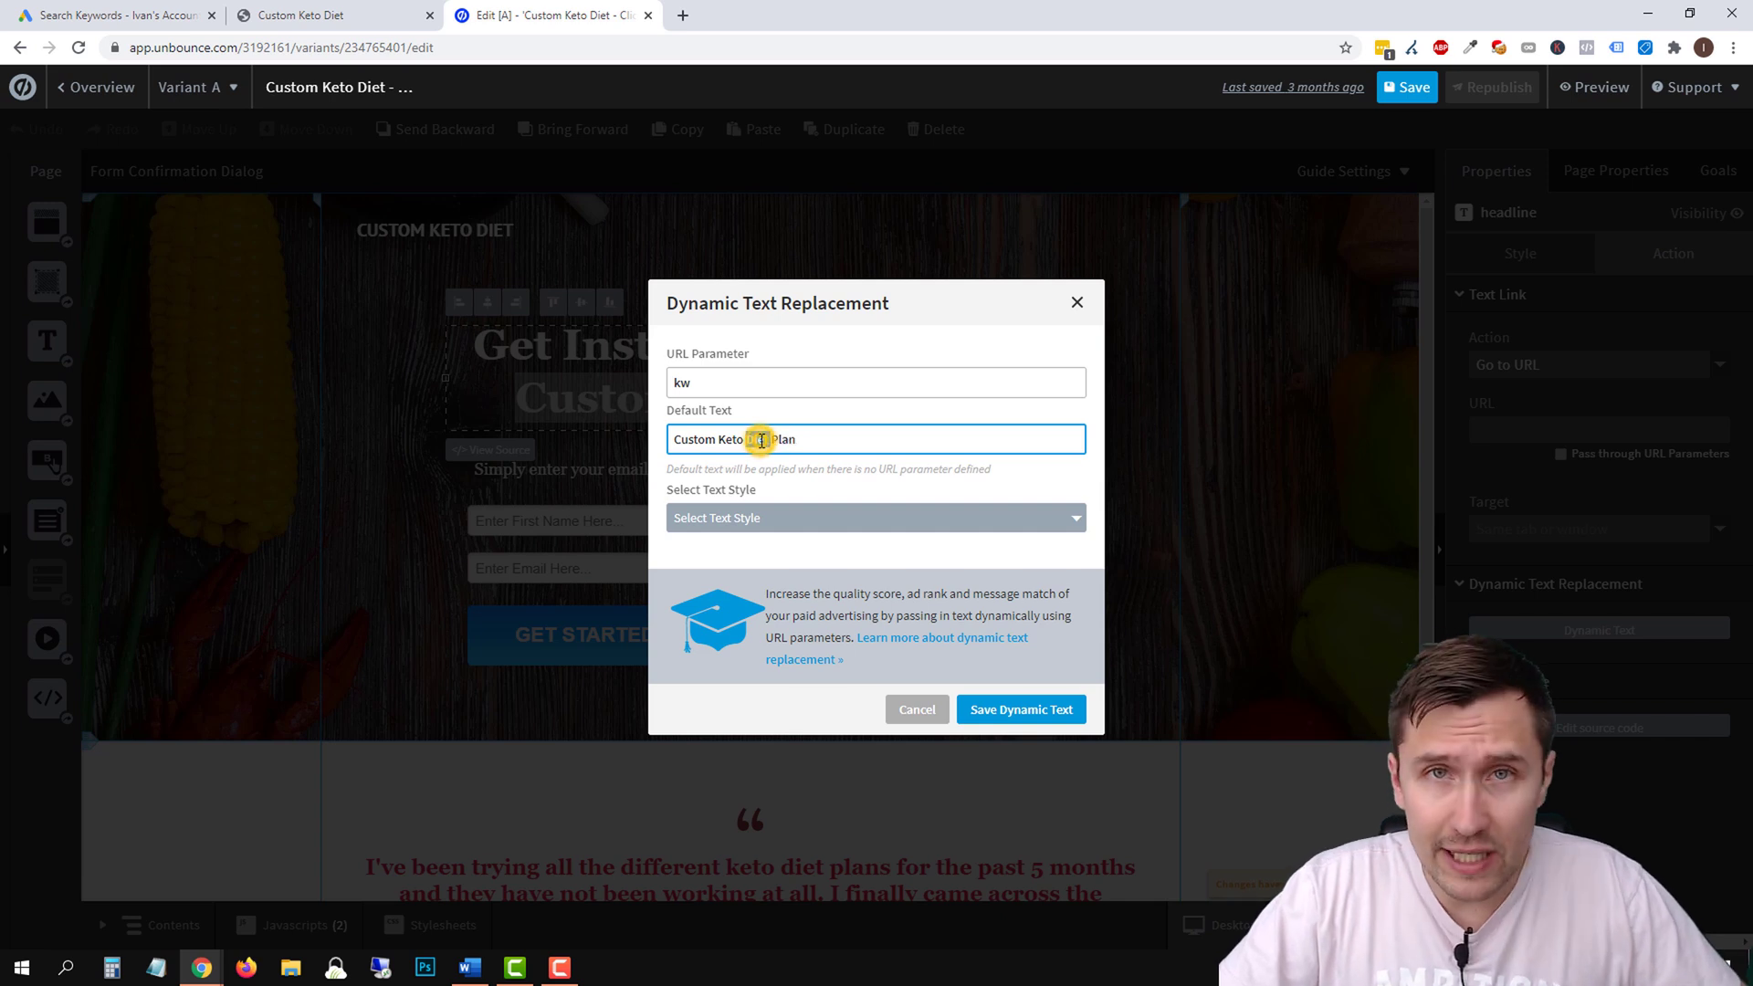
{"action": "left_click", "coordinate": [736, 440]}
{"action": "left_click_drag", "start_coordinate": [673, 439], "coordinate": [797, 439]}
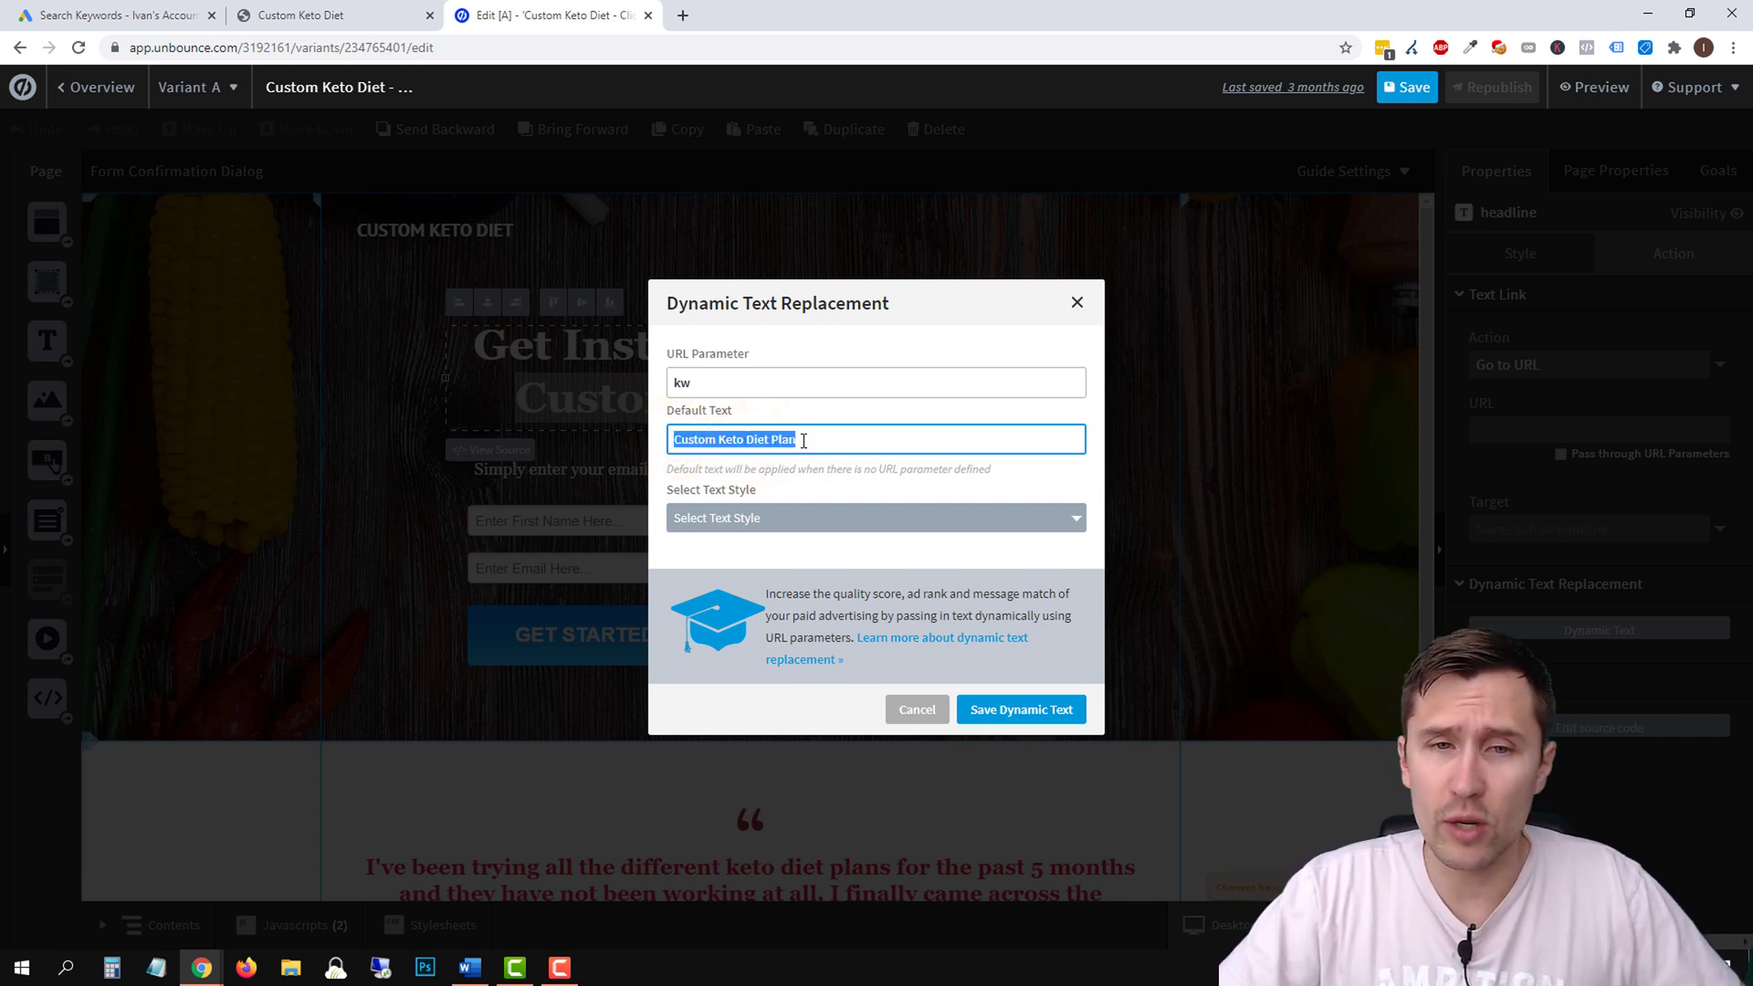
{"action": "left_click", "coordinate": [748, 519]}
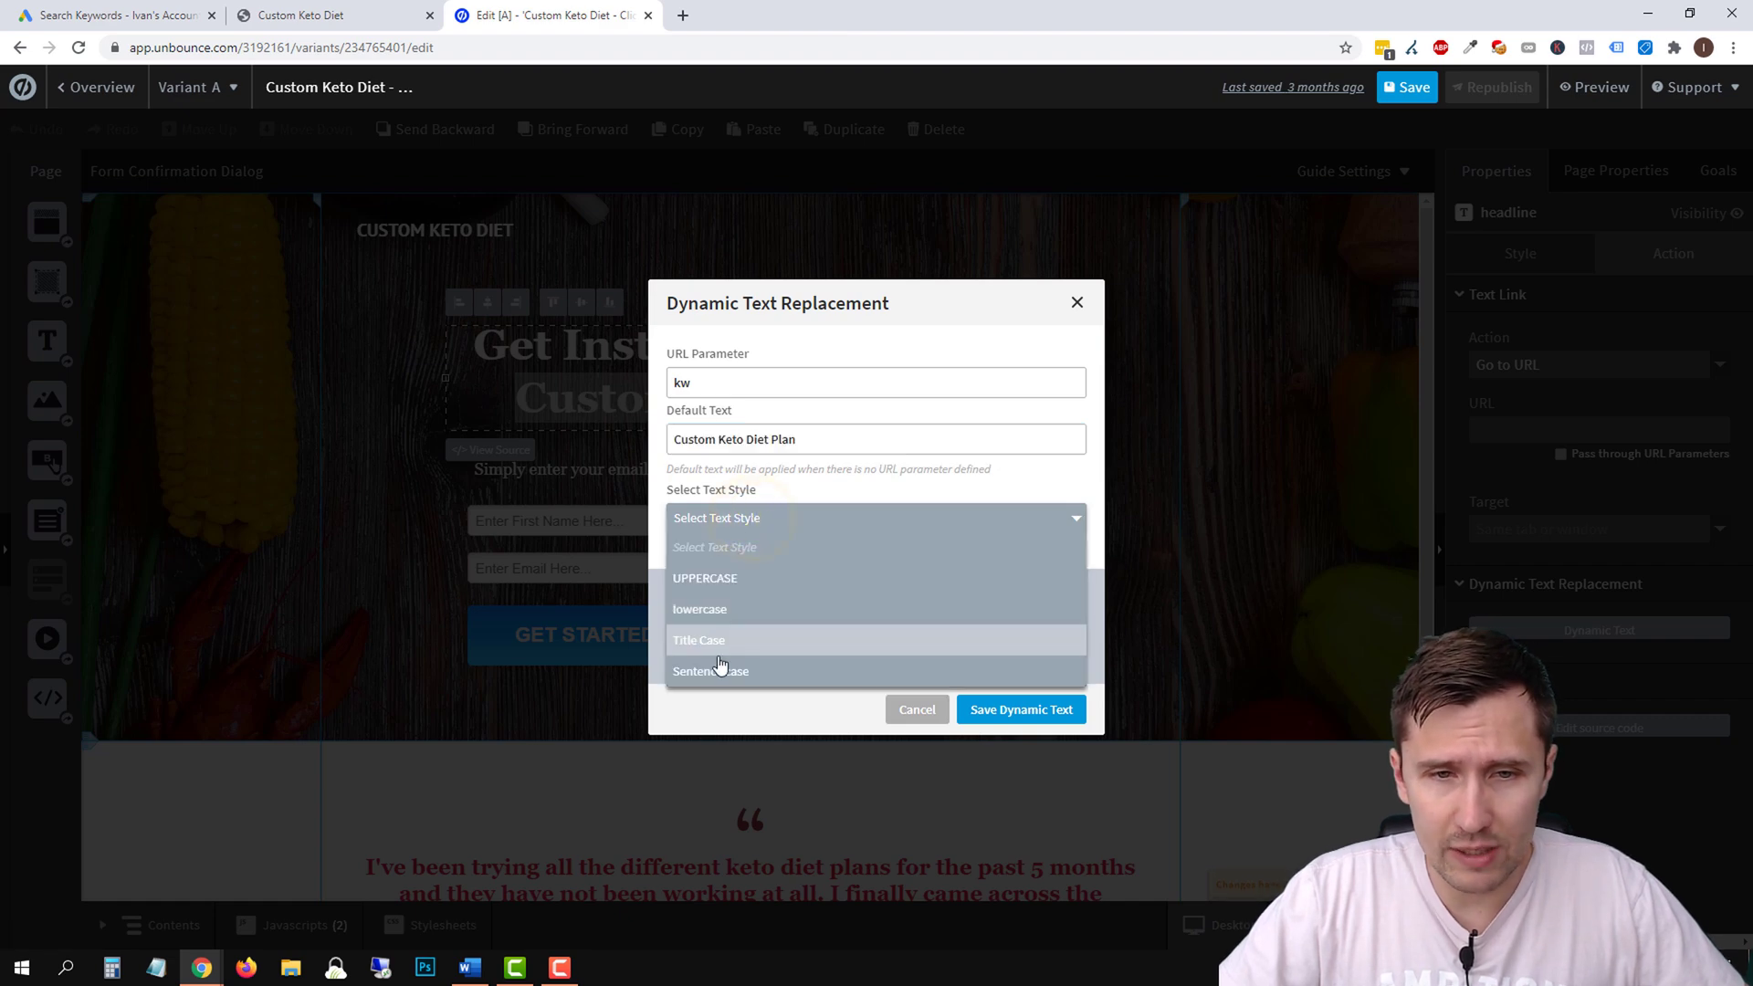
{"action": "left_click", "coordinate": [698, 640]}
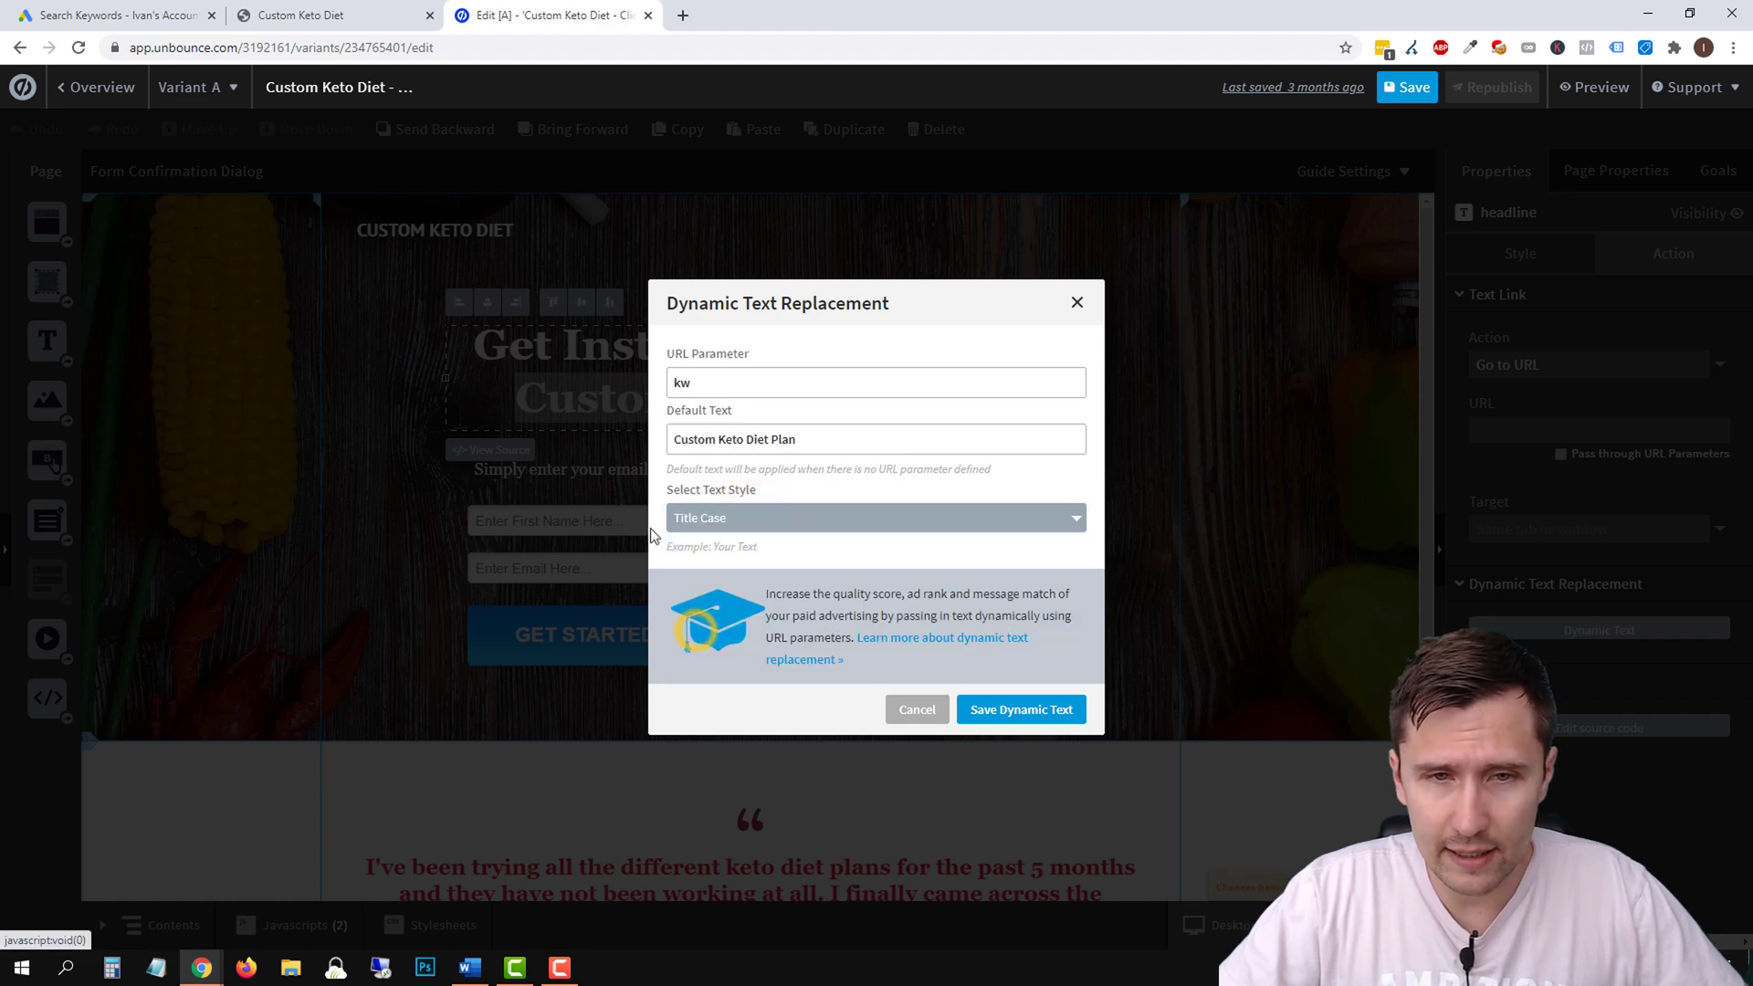
{"action": "left_click", "coordinate": [1027, 717]}
Reopen the dynamic text replacement on the headline's "Custom Keto Diet Plan" and close it without changes.
{"action": "left_click", "coordinate": [1115, 473]}
{"action": "double_click", "coordinate": [950, 406]}
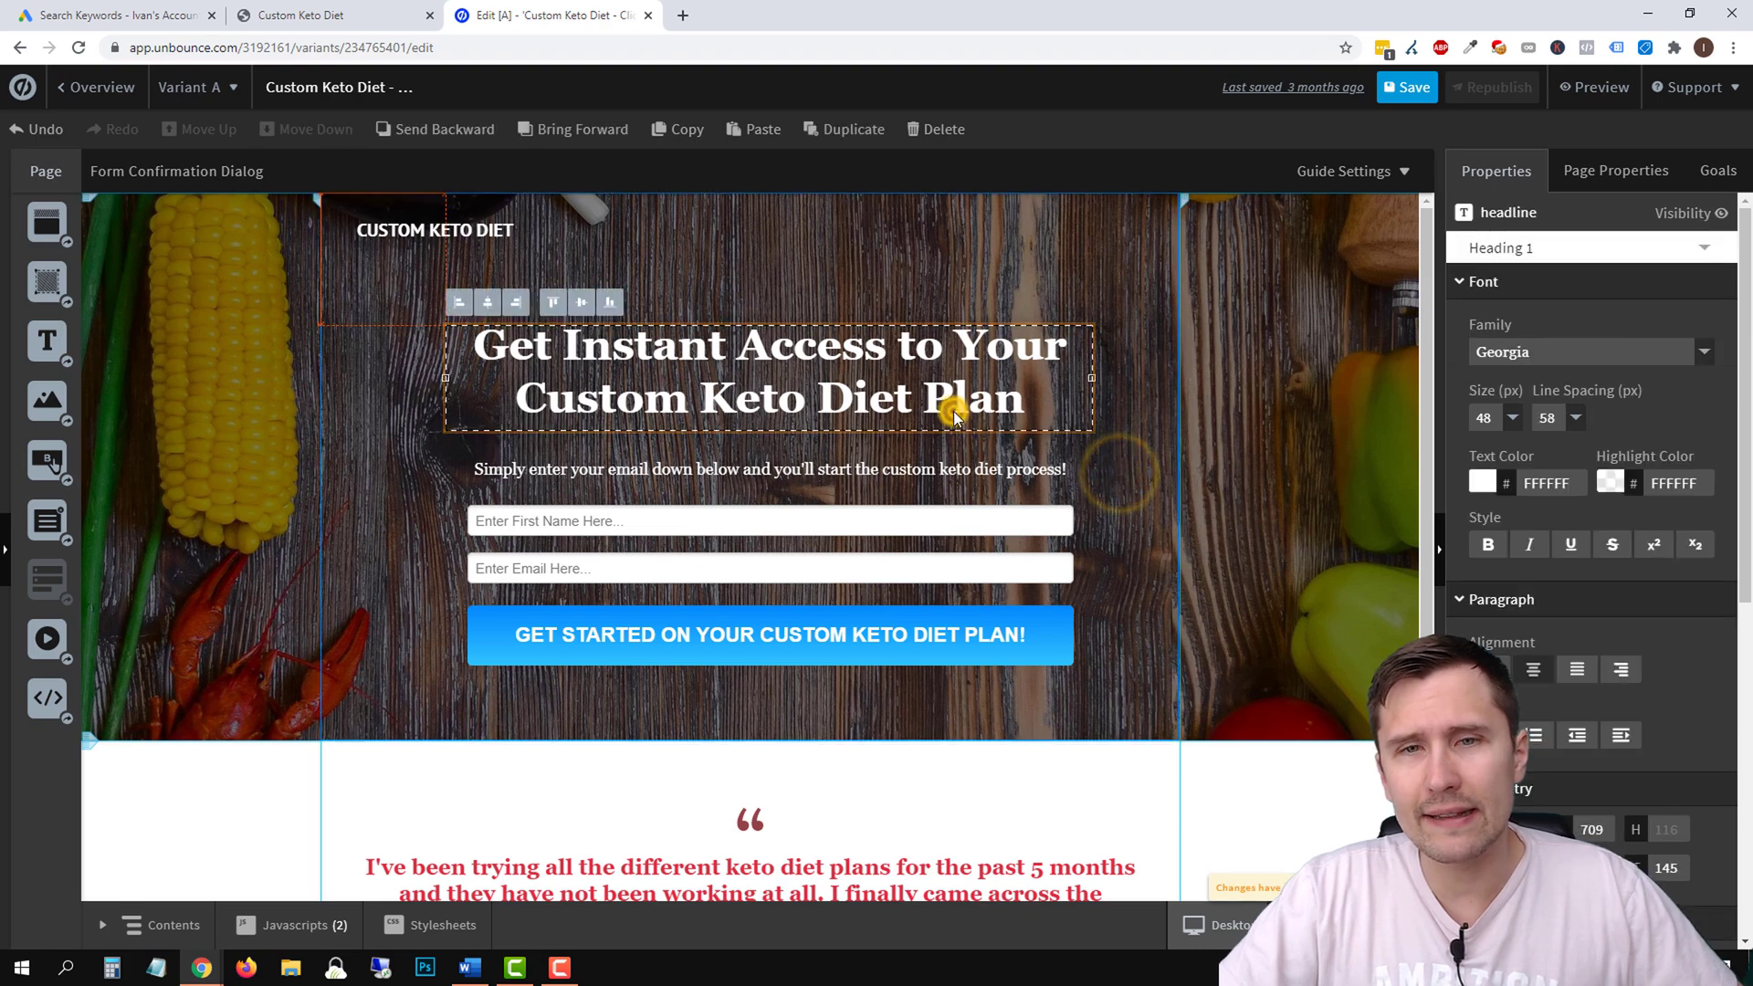
{"action": "left_click", "coordinate": [922, 401]}
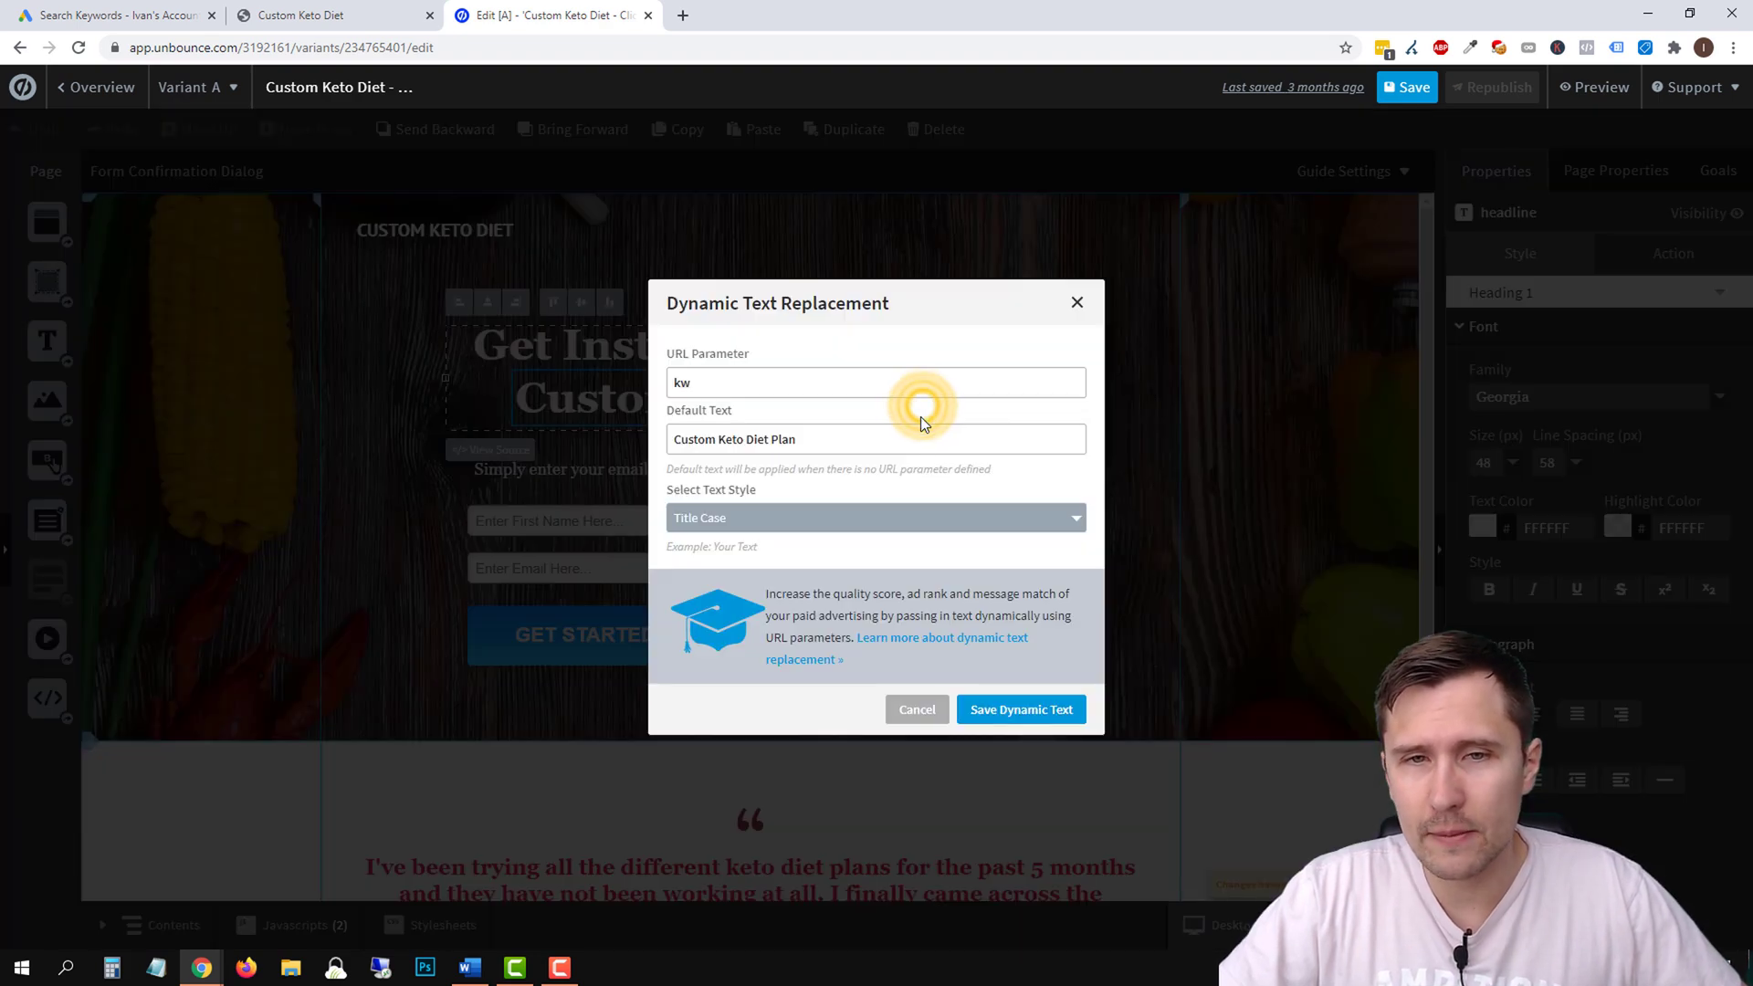
{"action": "left_click", "coordinate": [1077, 301]}
{"action": "left_click_drag", "start_coordinate": [535, 406], "coordinate": [1024, 401]}
{"action": "left_click", "coordinate": [1671, 254]}
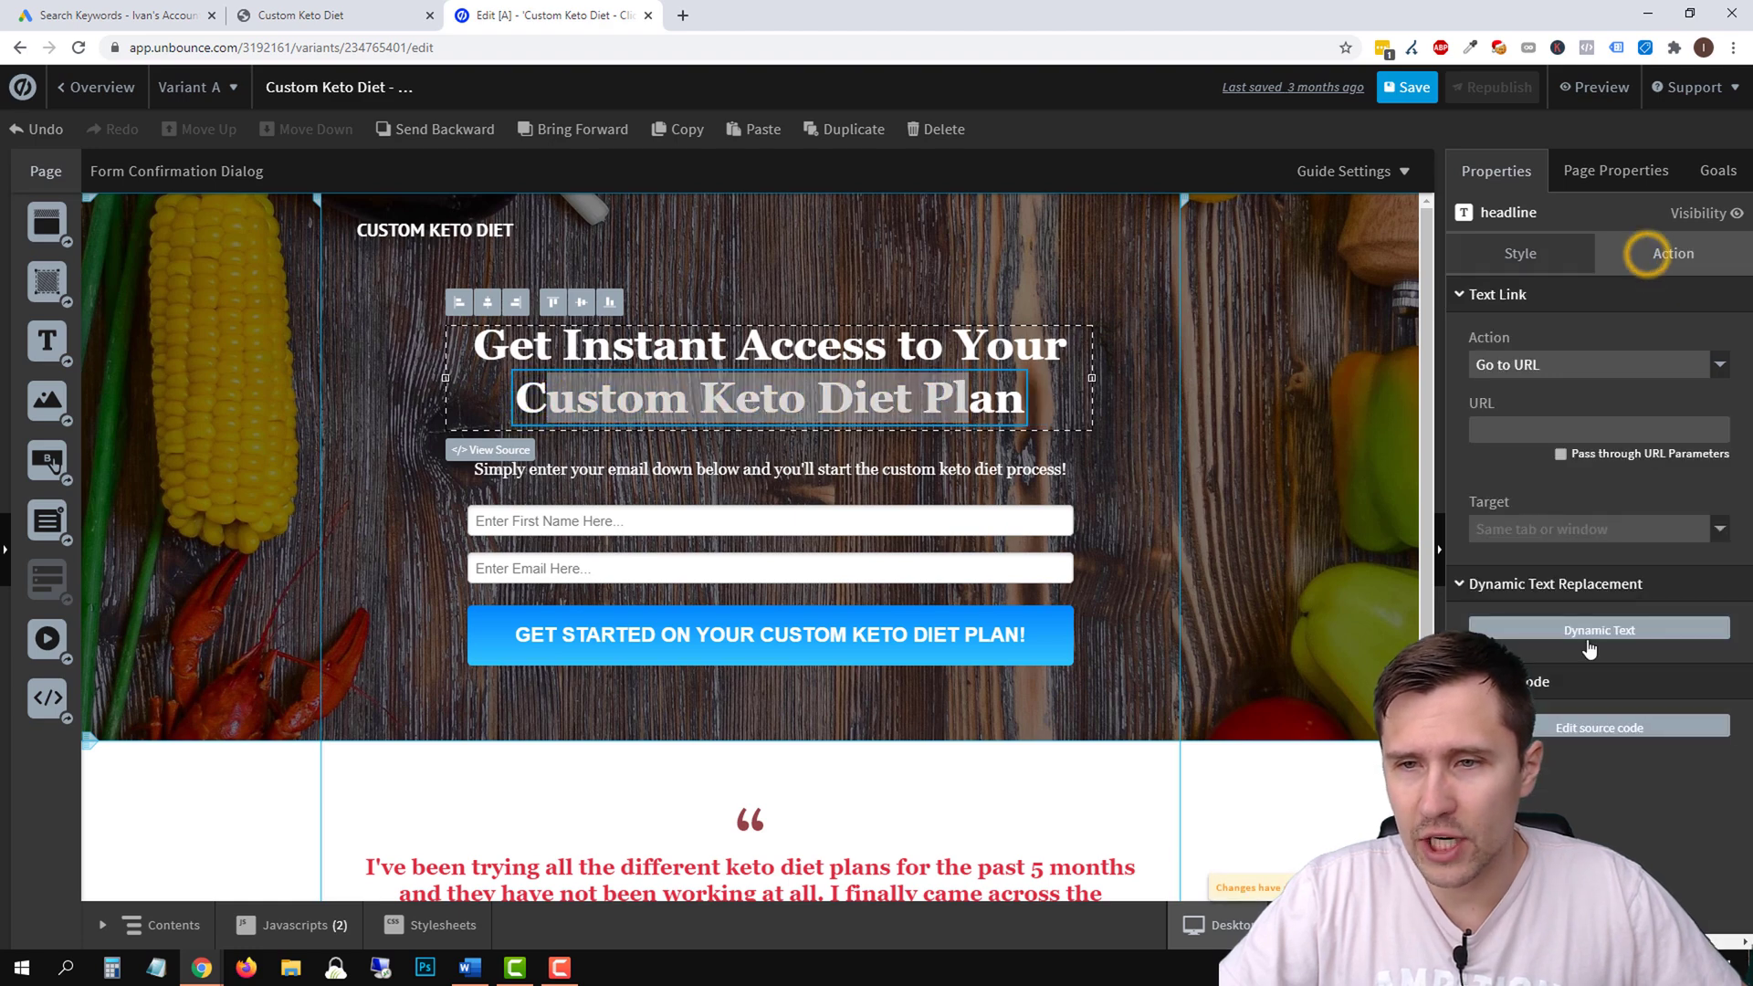
{"action": "left_click", "coordinate": [1589, 639]}
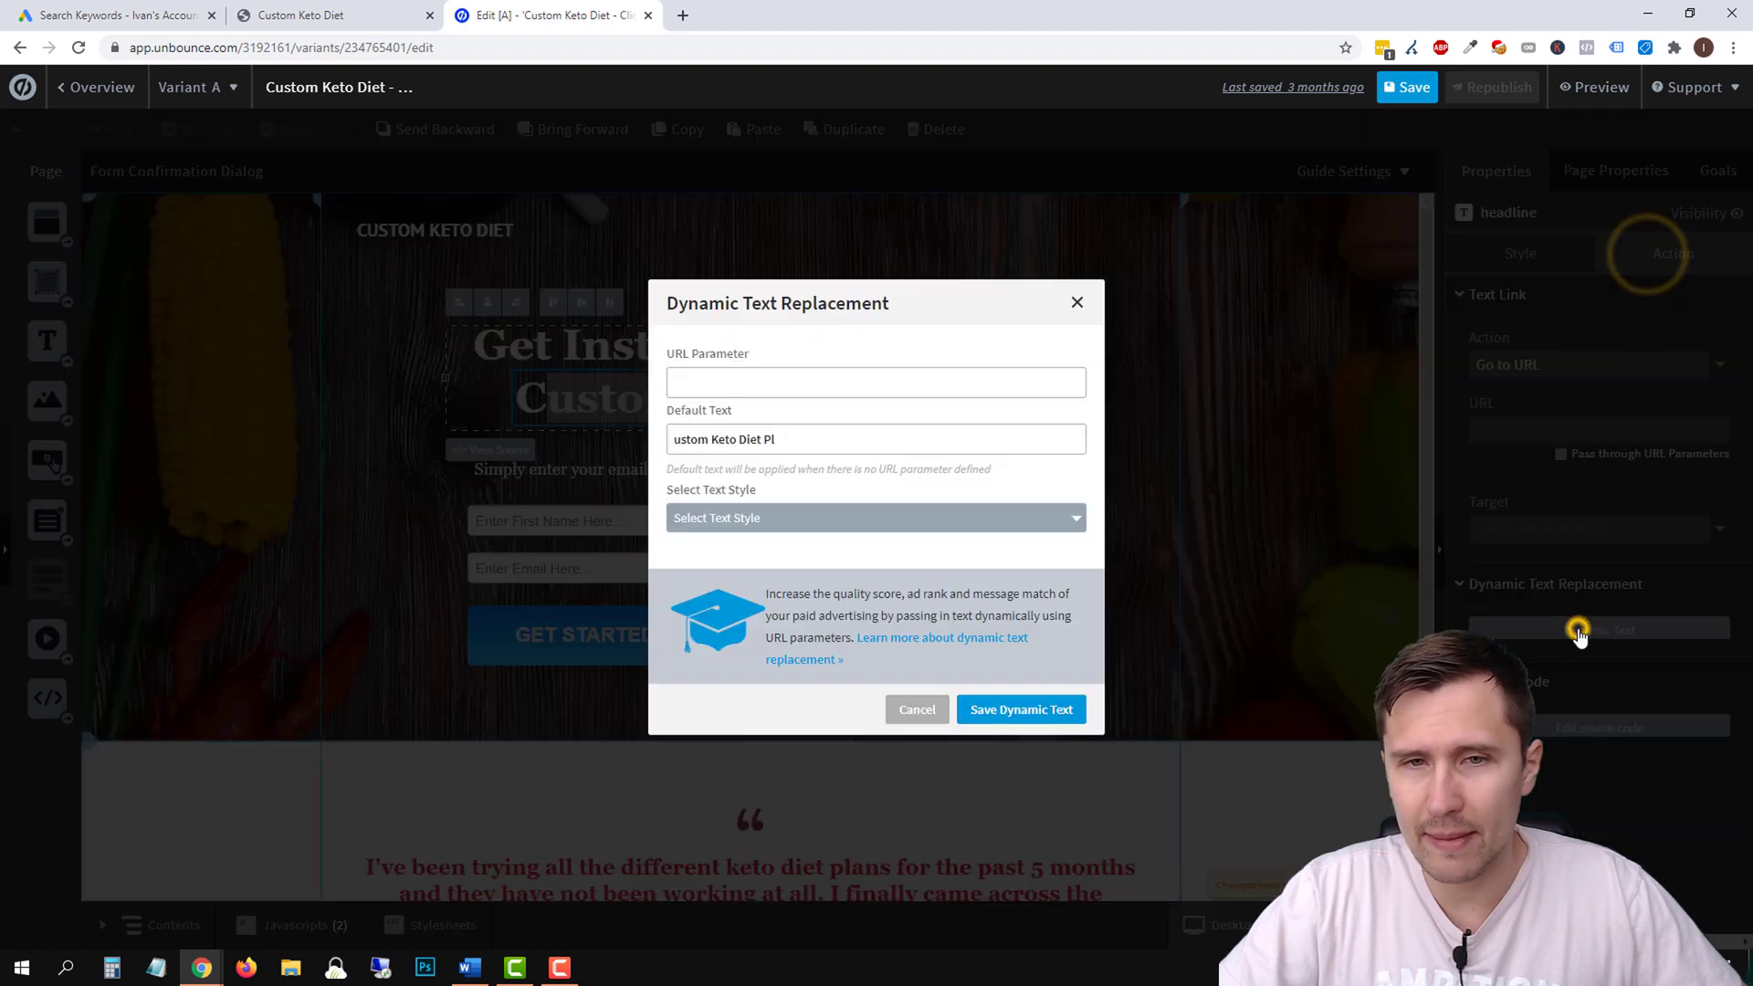
{"action": "left_click", "coordinate": [1077, 305]}
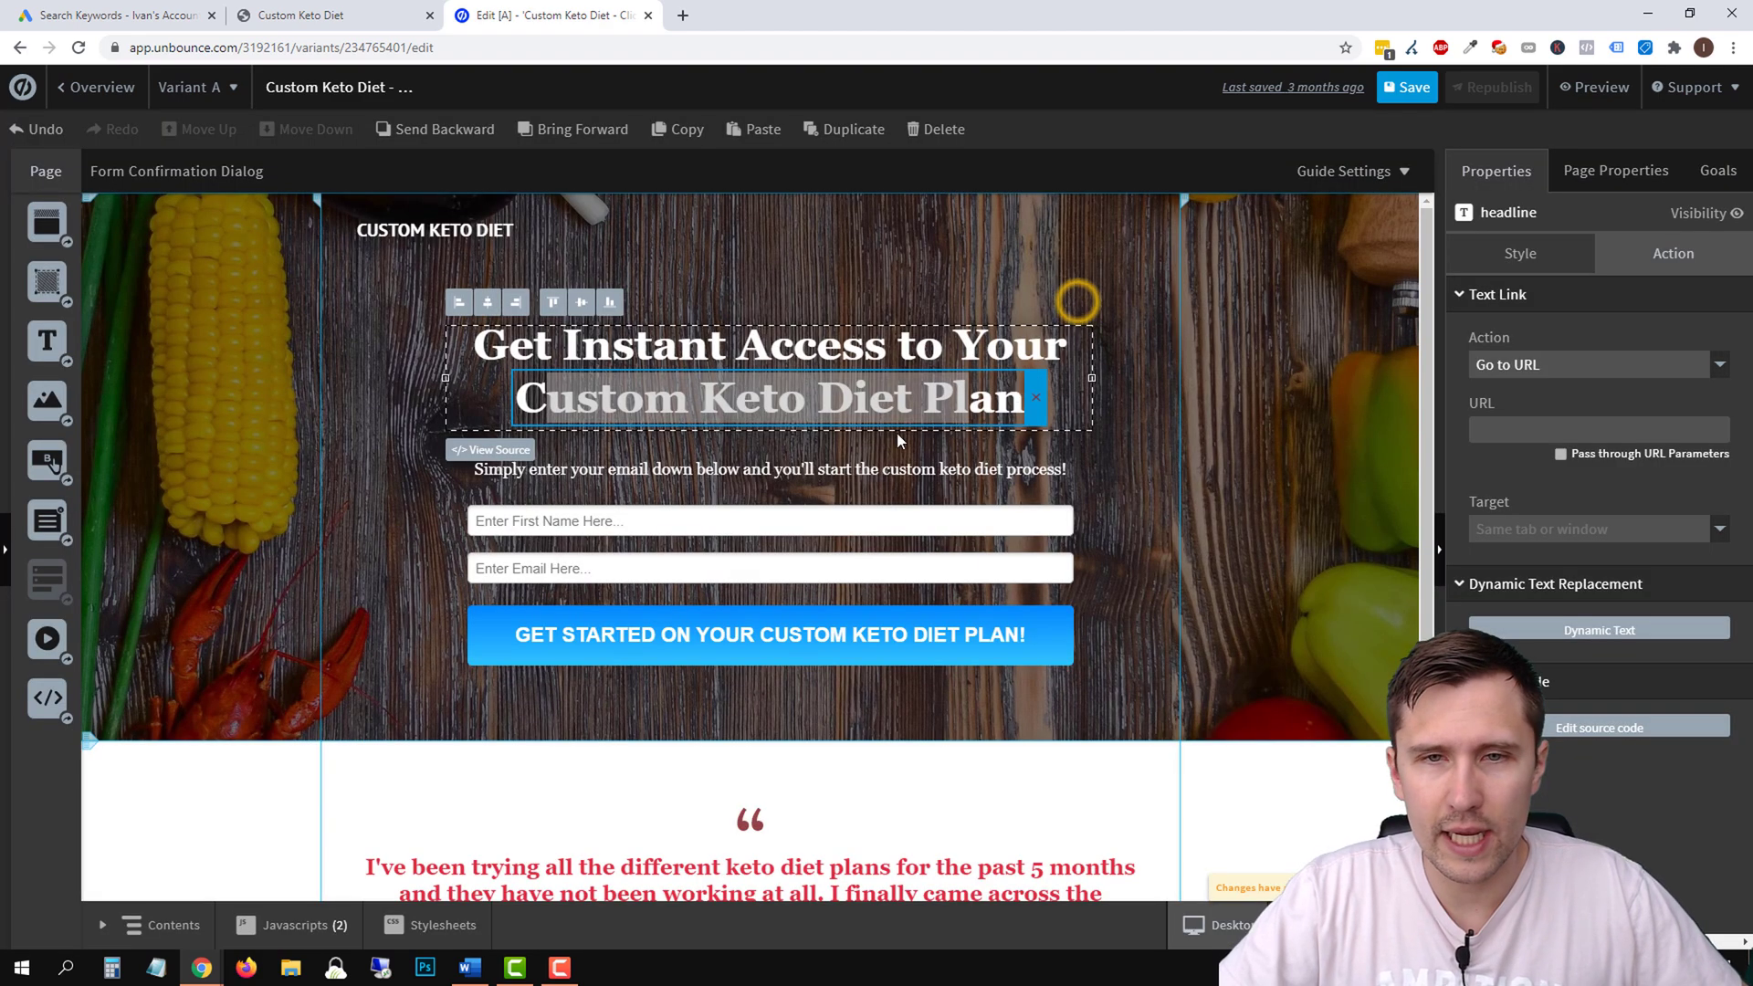
Review the URL parameter, default text and text style of the headline's dynamic text replacement.
{"action": "left_click", "coordinate": [977, 399]}
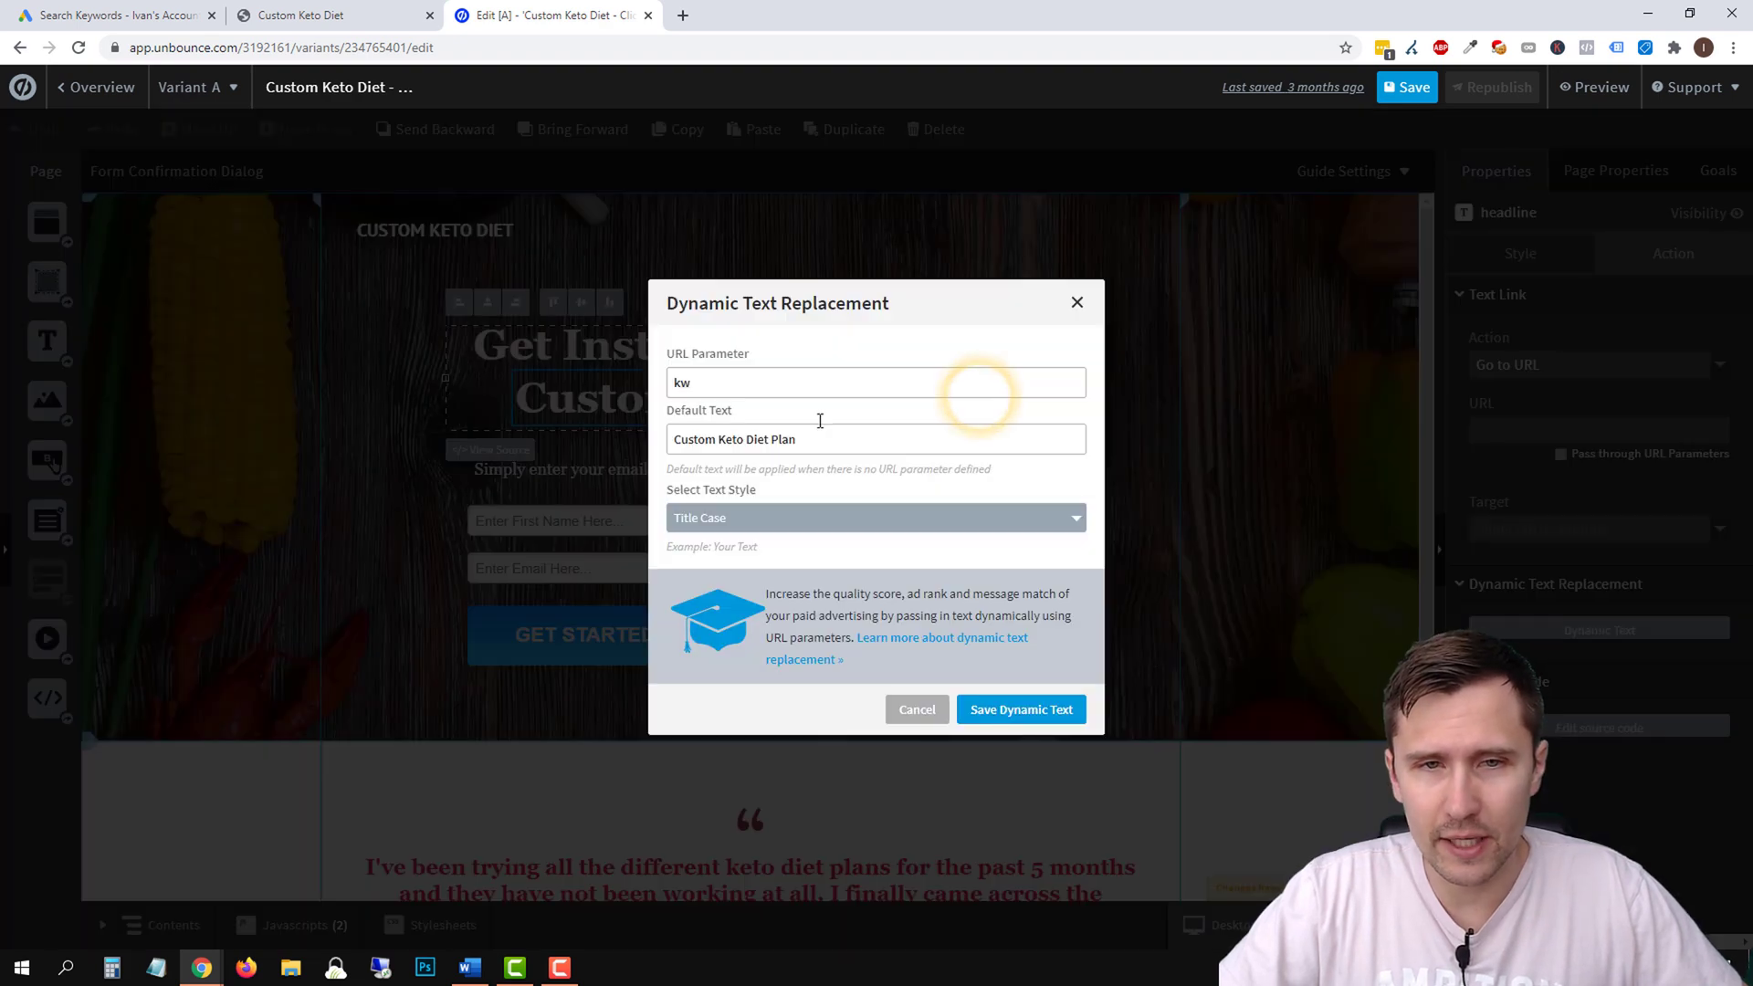
{"action": "left_click", "coordinate": [1078, 305]}
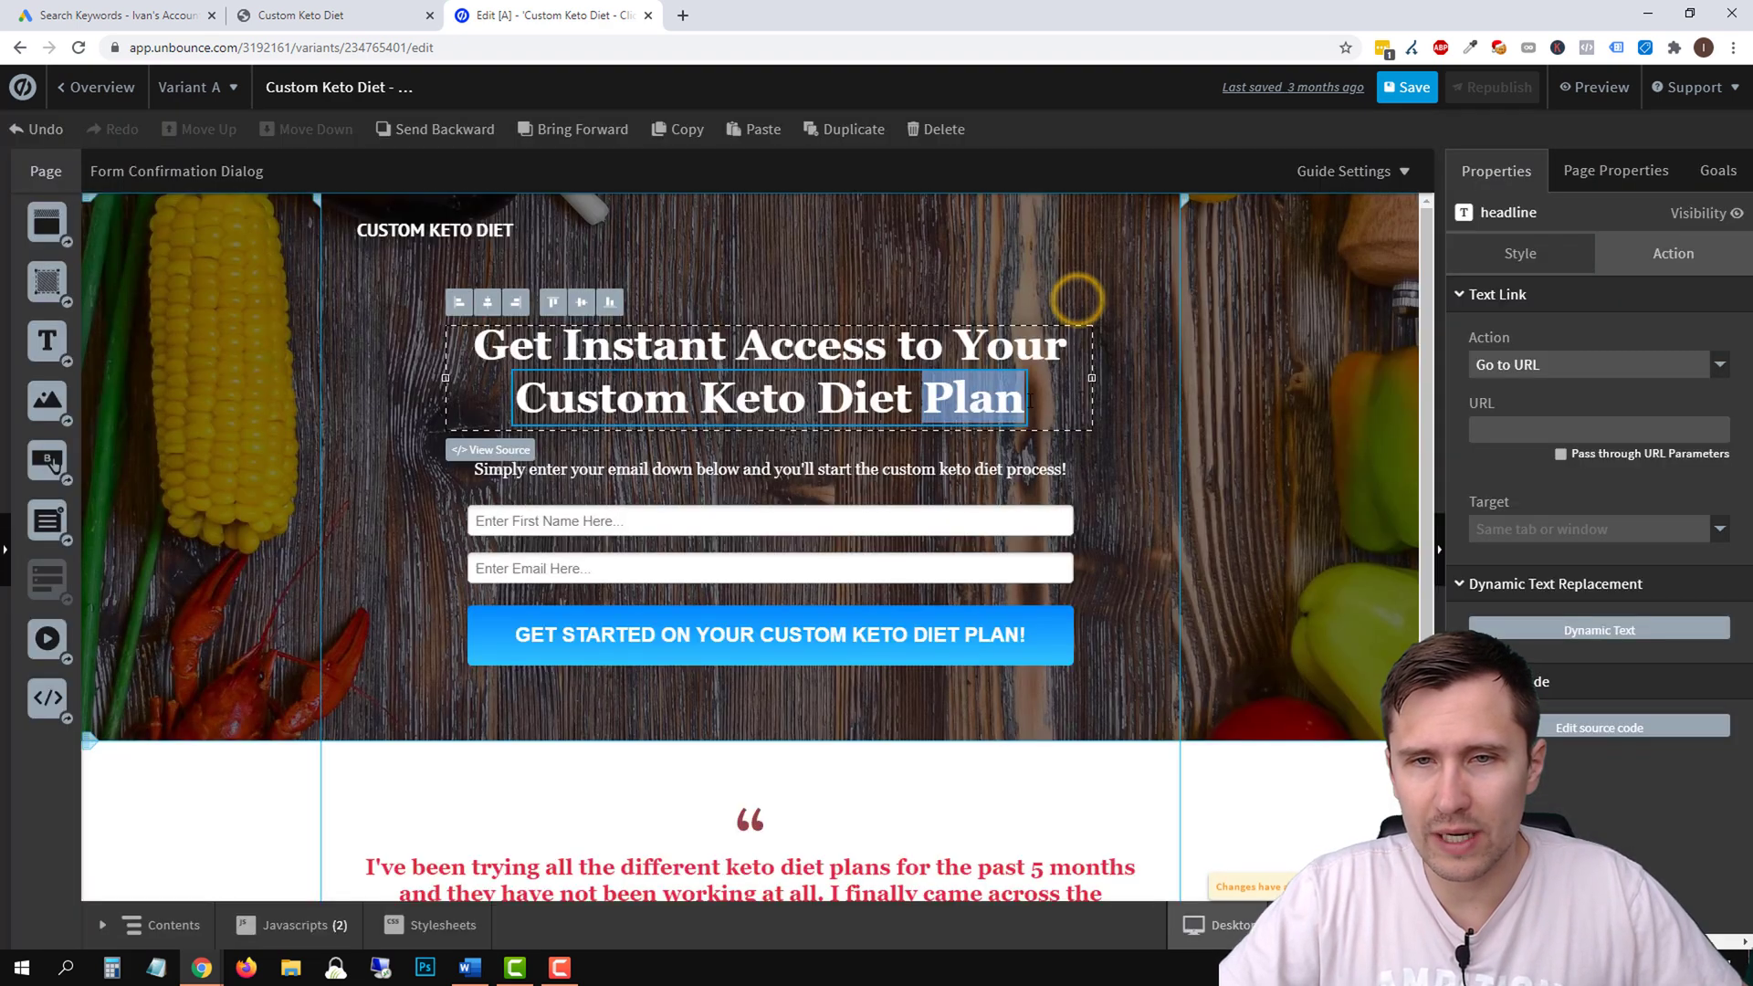
{"action": "left_click", "coordinate": [1055, 384]}
{"action": "left_click", "coordinate": [1038, 397]}
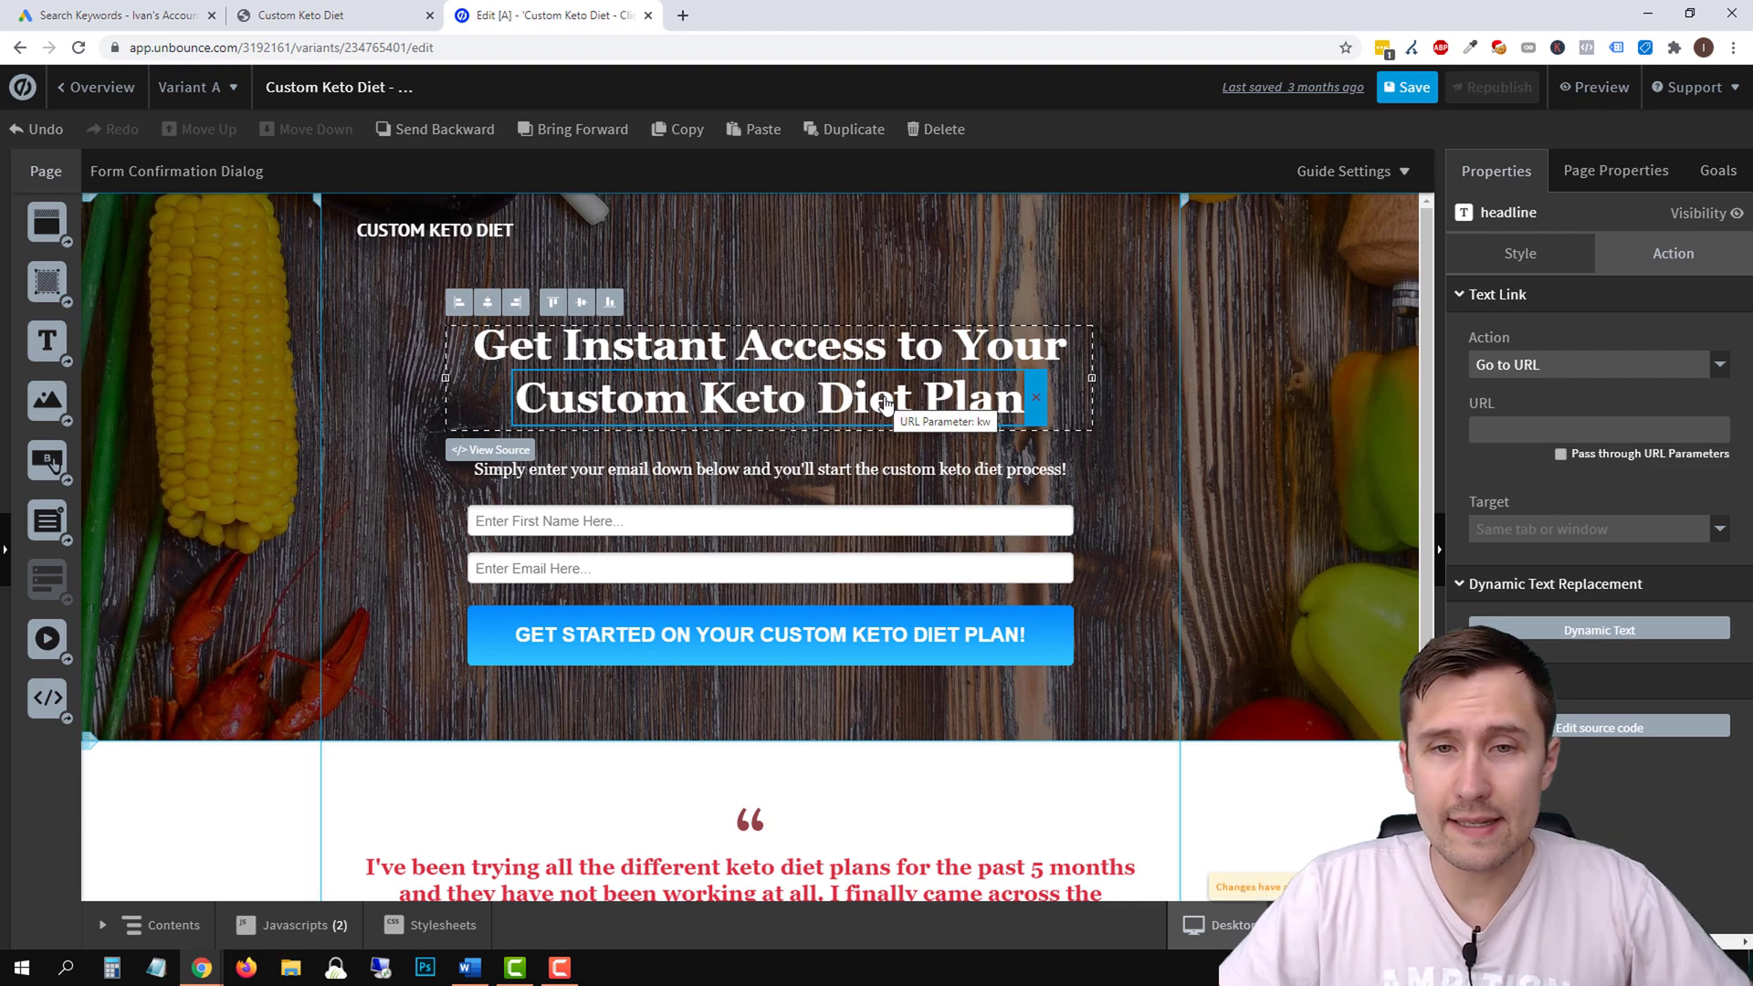
Save the landing page changes and republish the page.
{"action": "left_click", "coordinate": [1408, 86]}
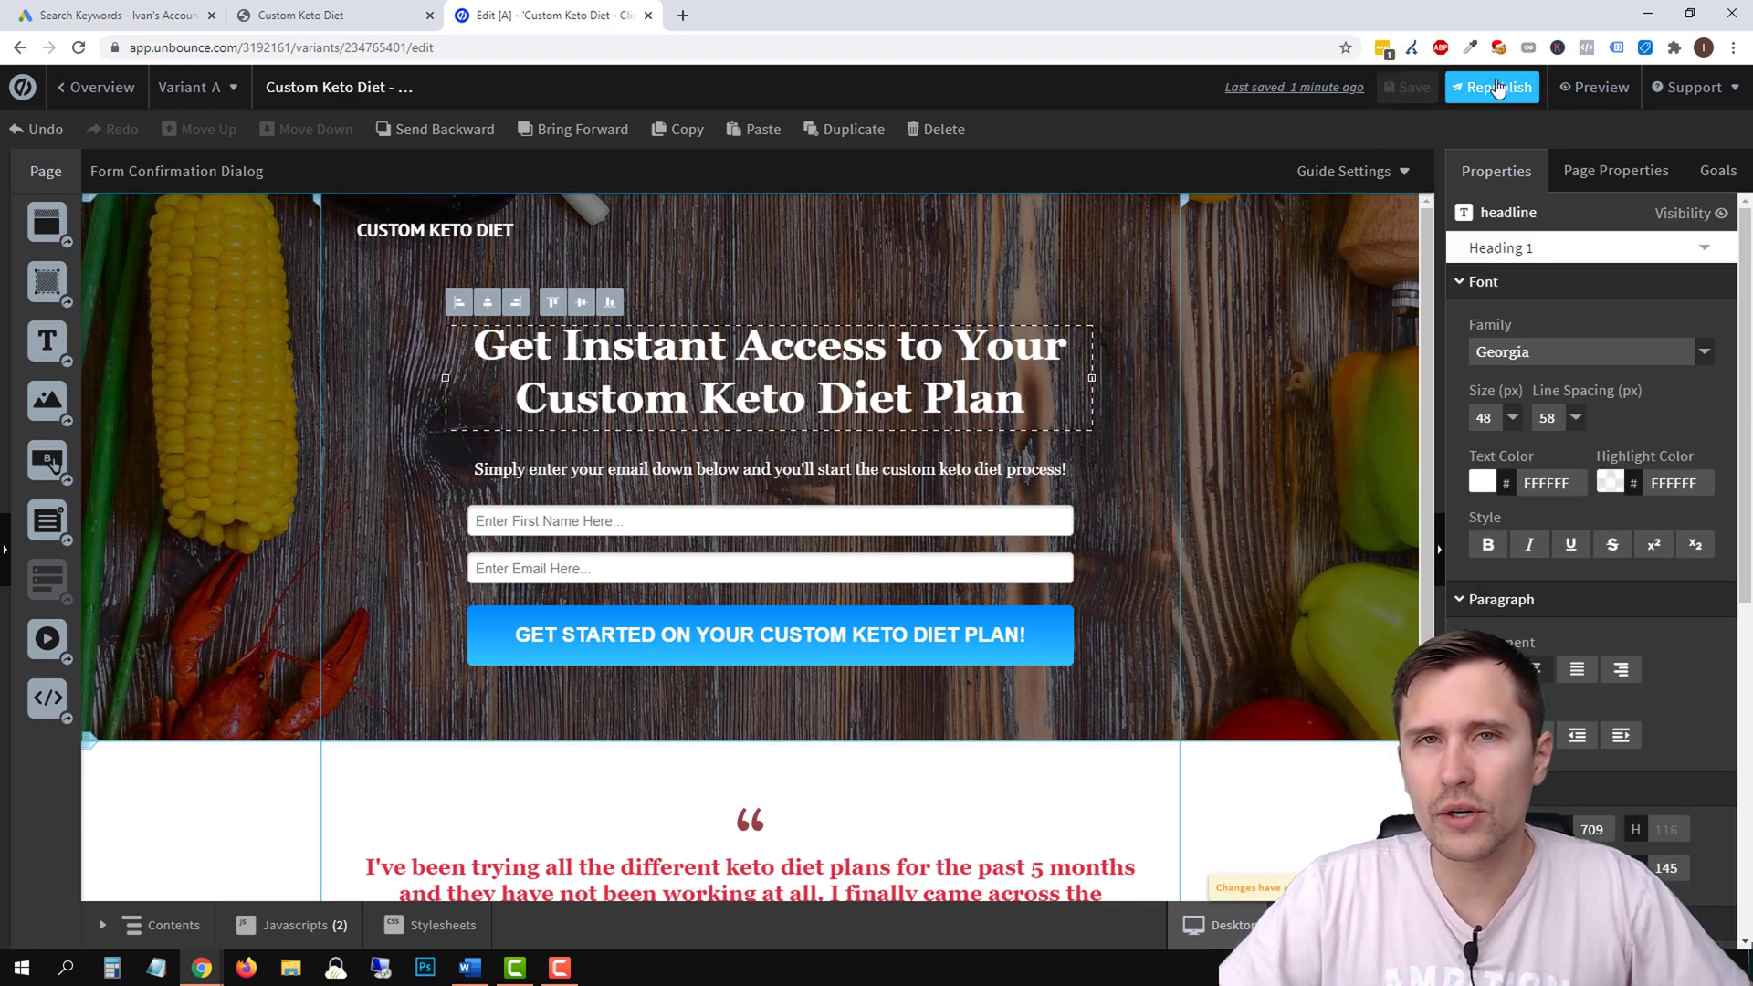
{"action": "left_click", "coordinate": [1496, 82]}
{"action": "left_click", "coordinate": [1038, 742]}
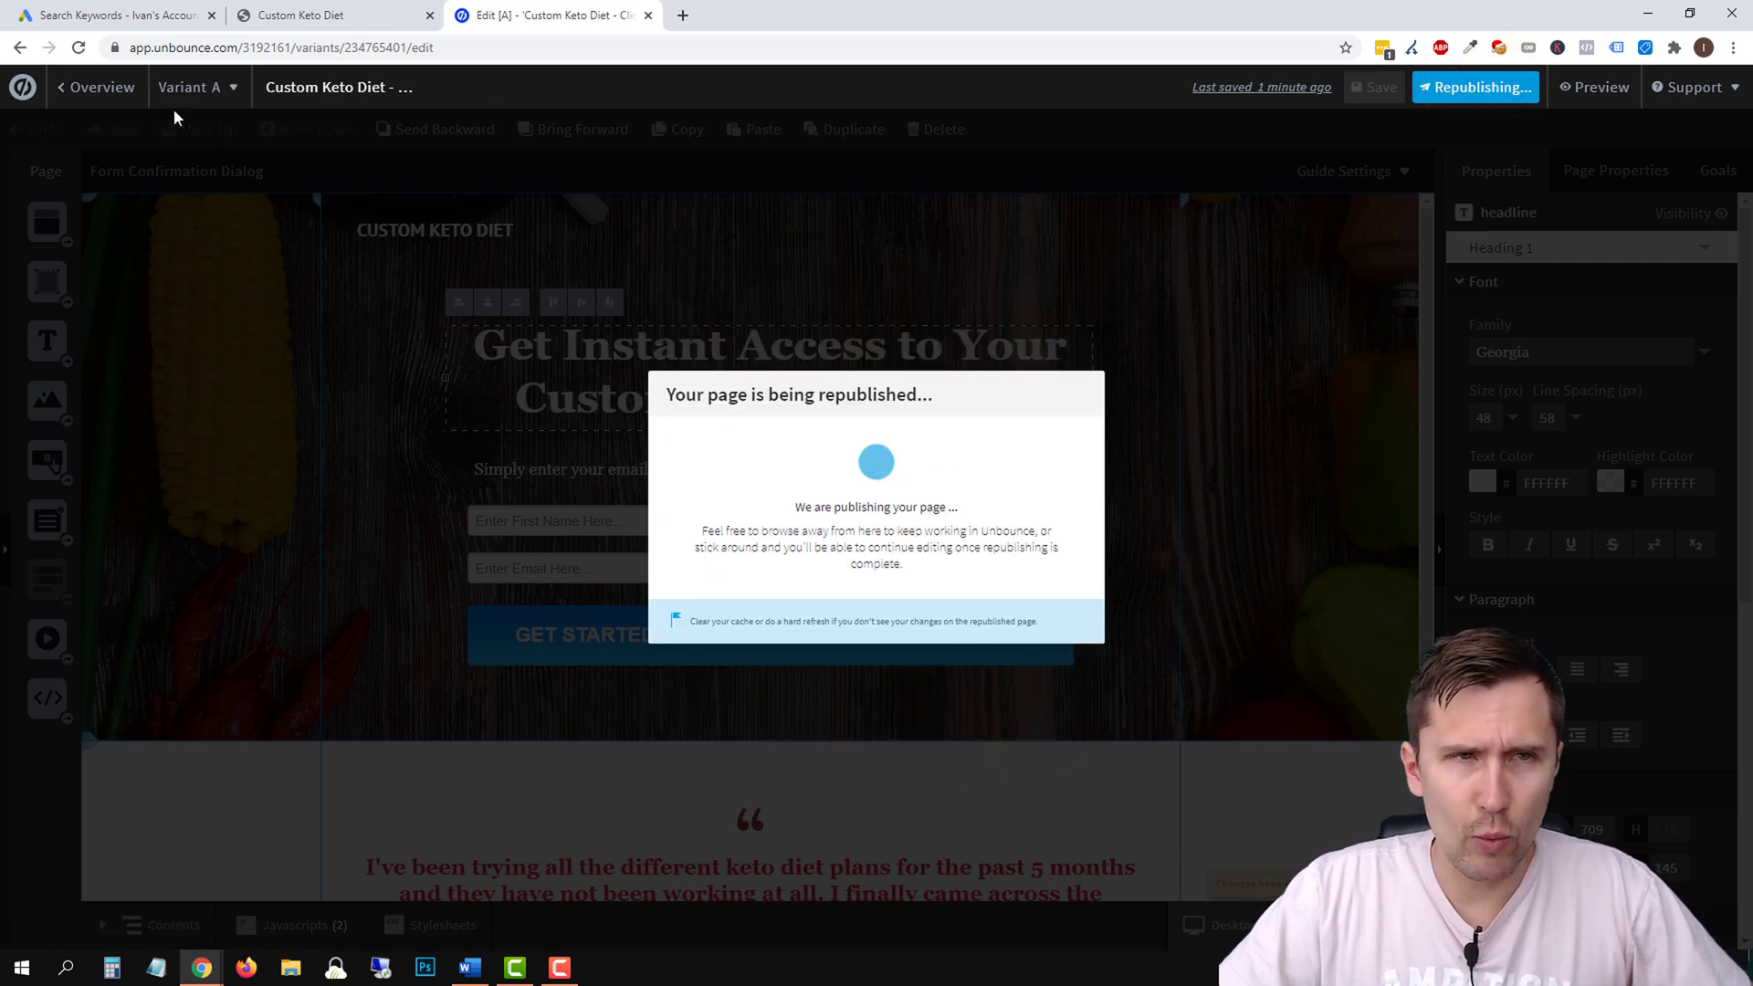
Switch to Google Ads and open the keto diet ad with the KeyWord insertion headline for editing.
{"action": "left_click", "coordinate": [111, 11]}
{"action": "left_click", "coordinate": [243, 263]}
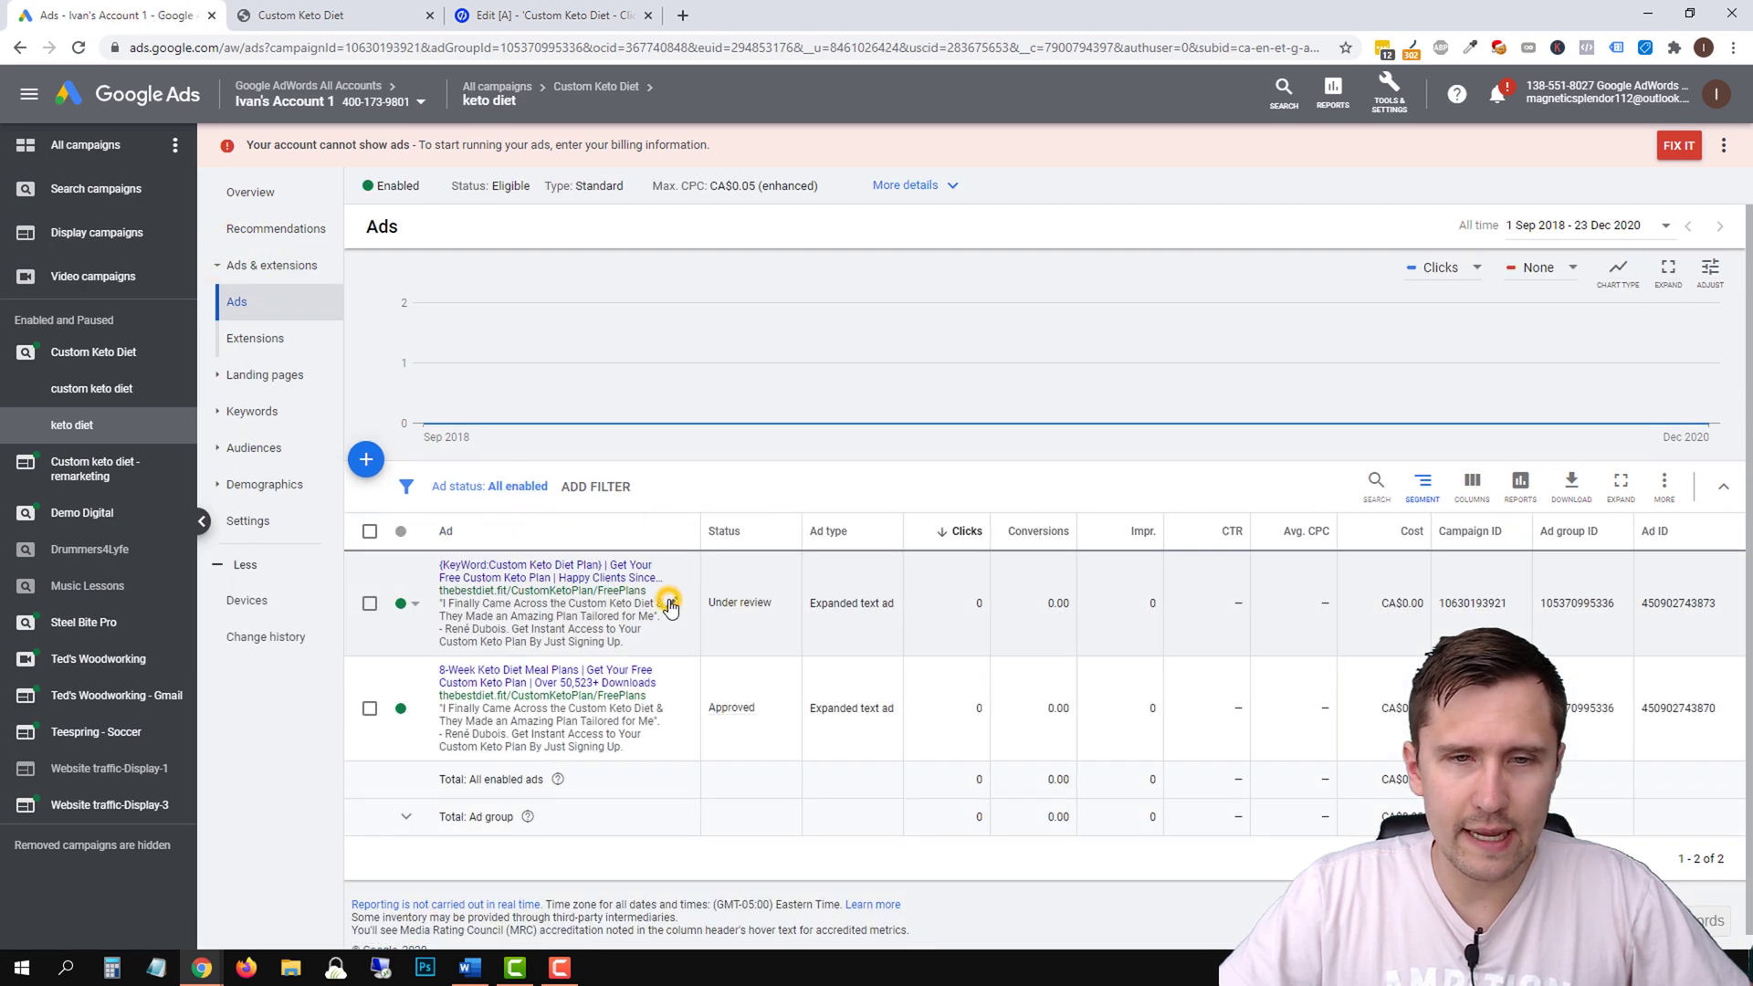
{"action": "left_click", "coordinate": [667, 595]}
{"action": "left_click", "coordinate": [696, 618]}
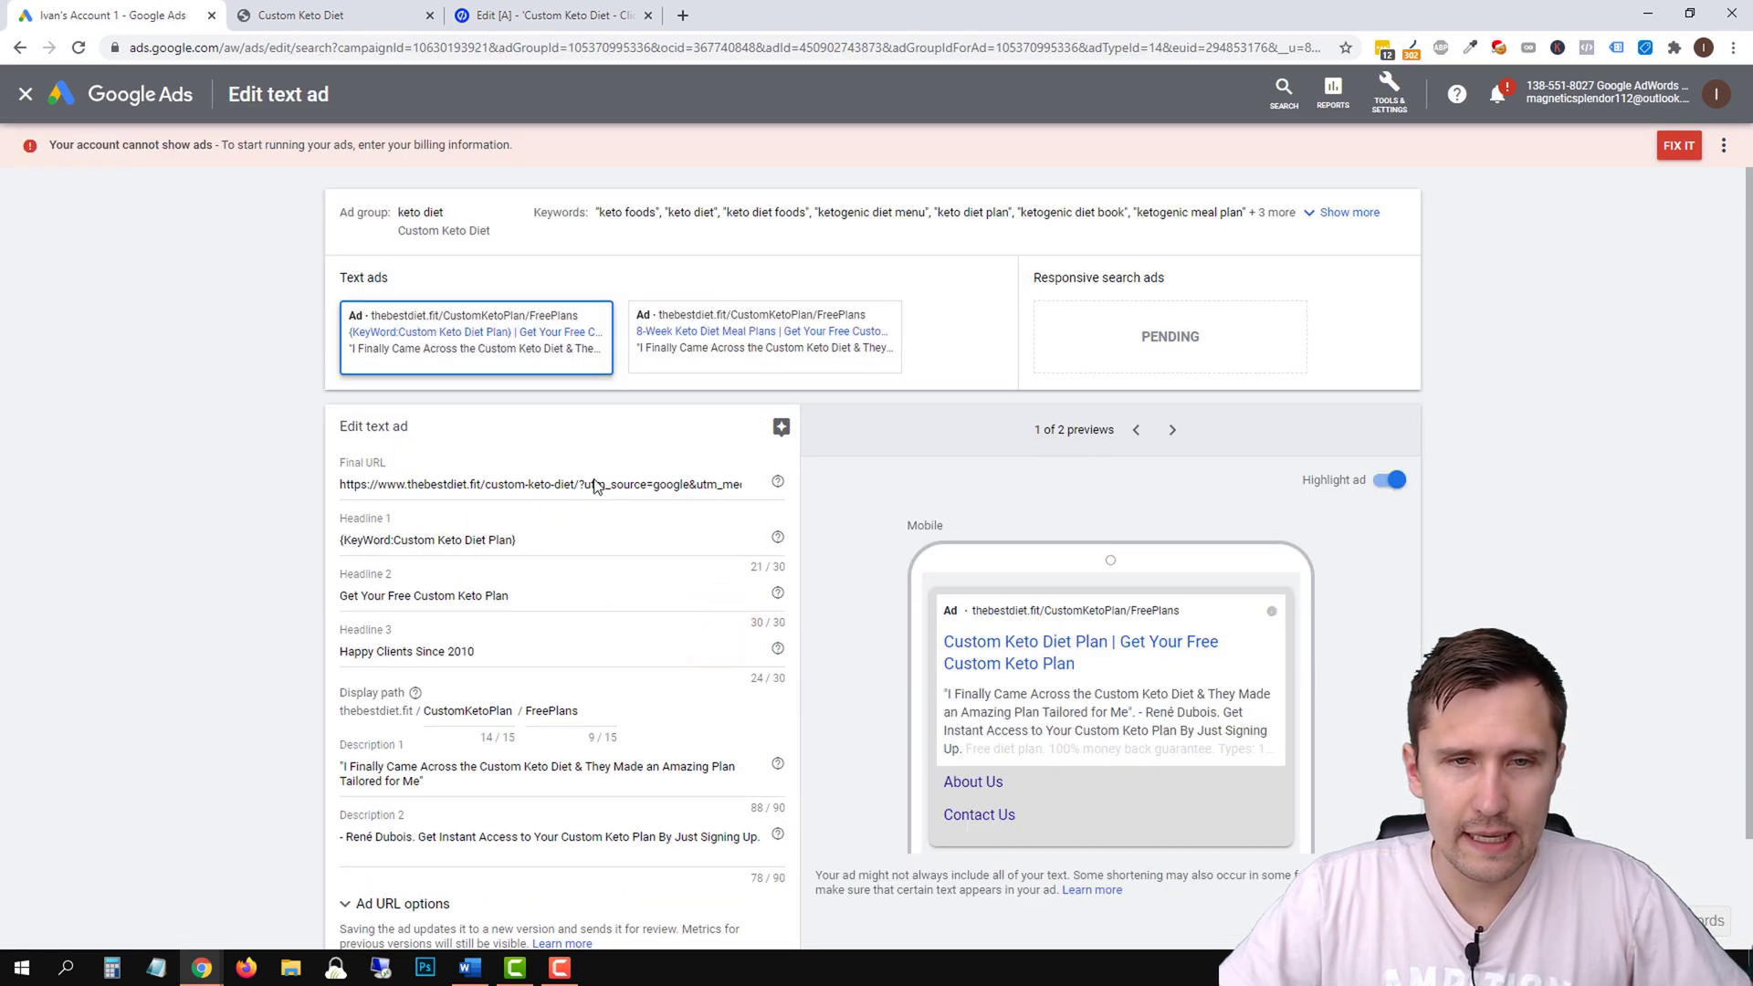
Append "&" to the end of the ad's final URL, after utm_term={keyword}.
{"action": "left_click_drag", "start_coordinate": [601, 489], "coordinate": [761, 502]}
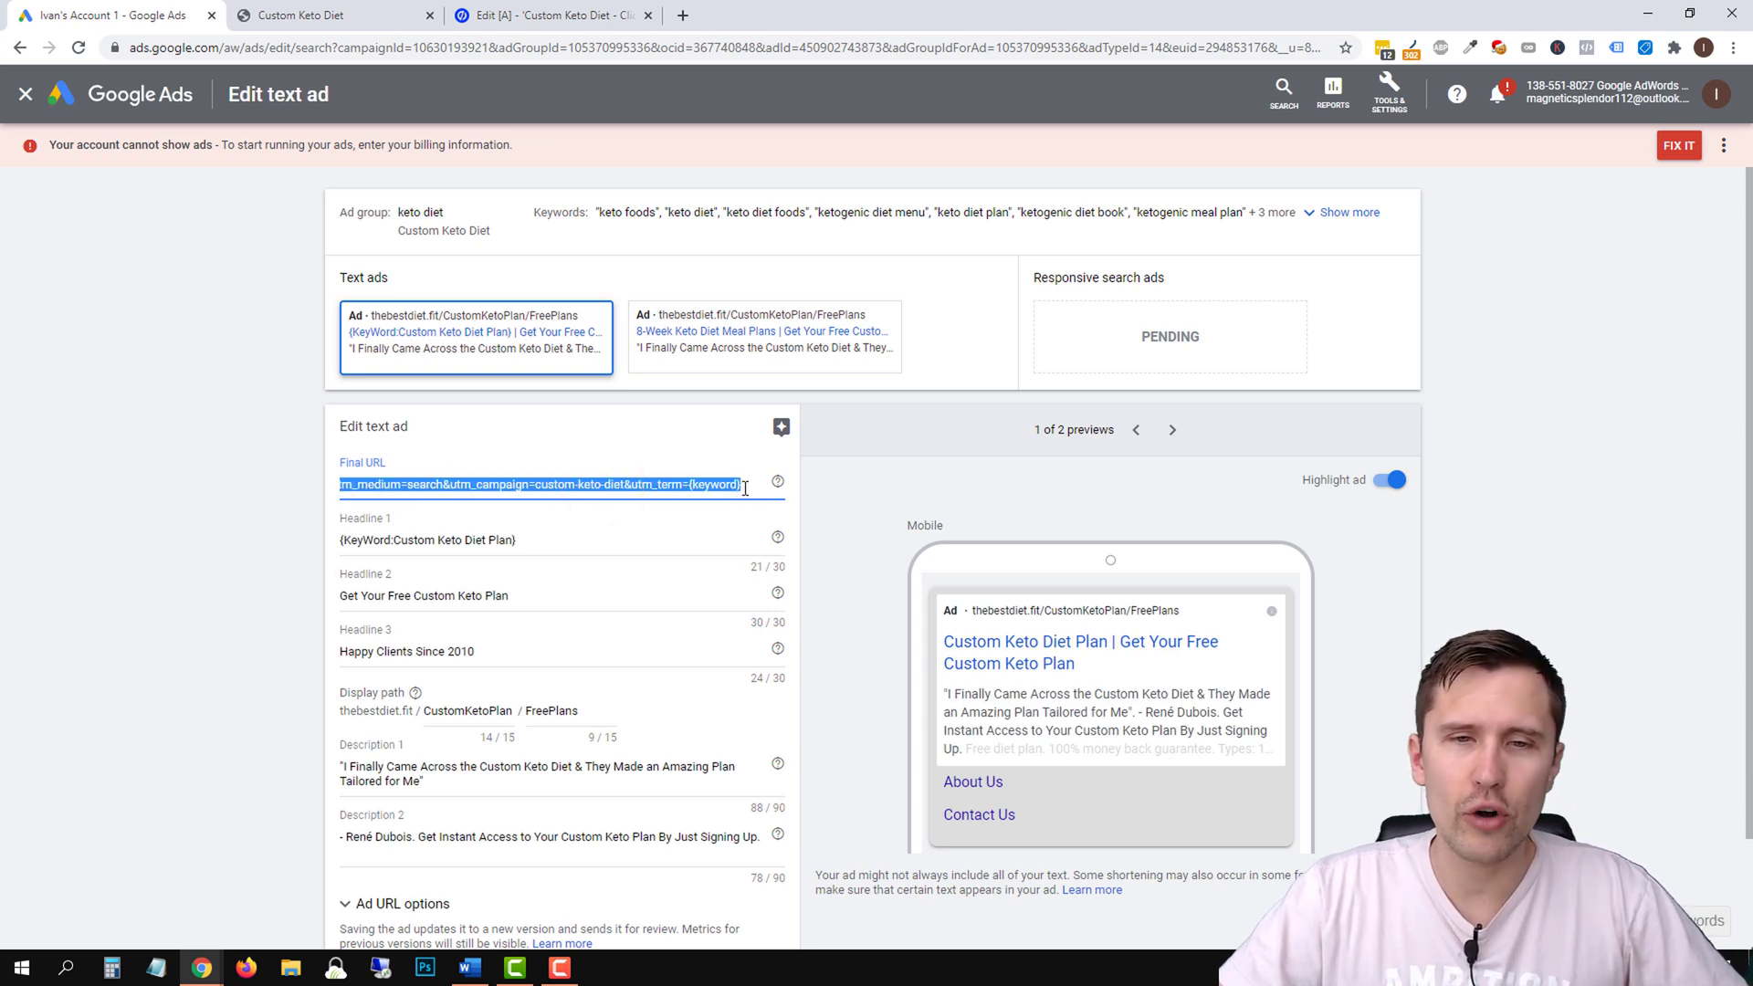
{"action": "left_click", "coordinate": [712, 485]}
{"action": "left_click_drag", "start_coordinate": [676, 488], "coordinate": [676, 484]}
{"action": "left_click", "coordinate": [741, 485]}
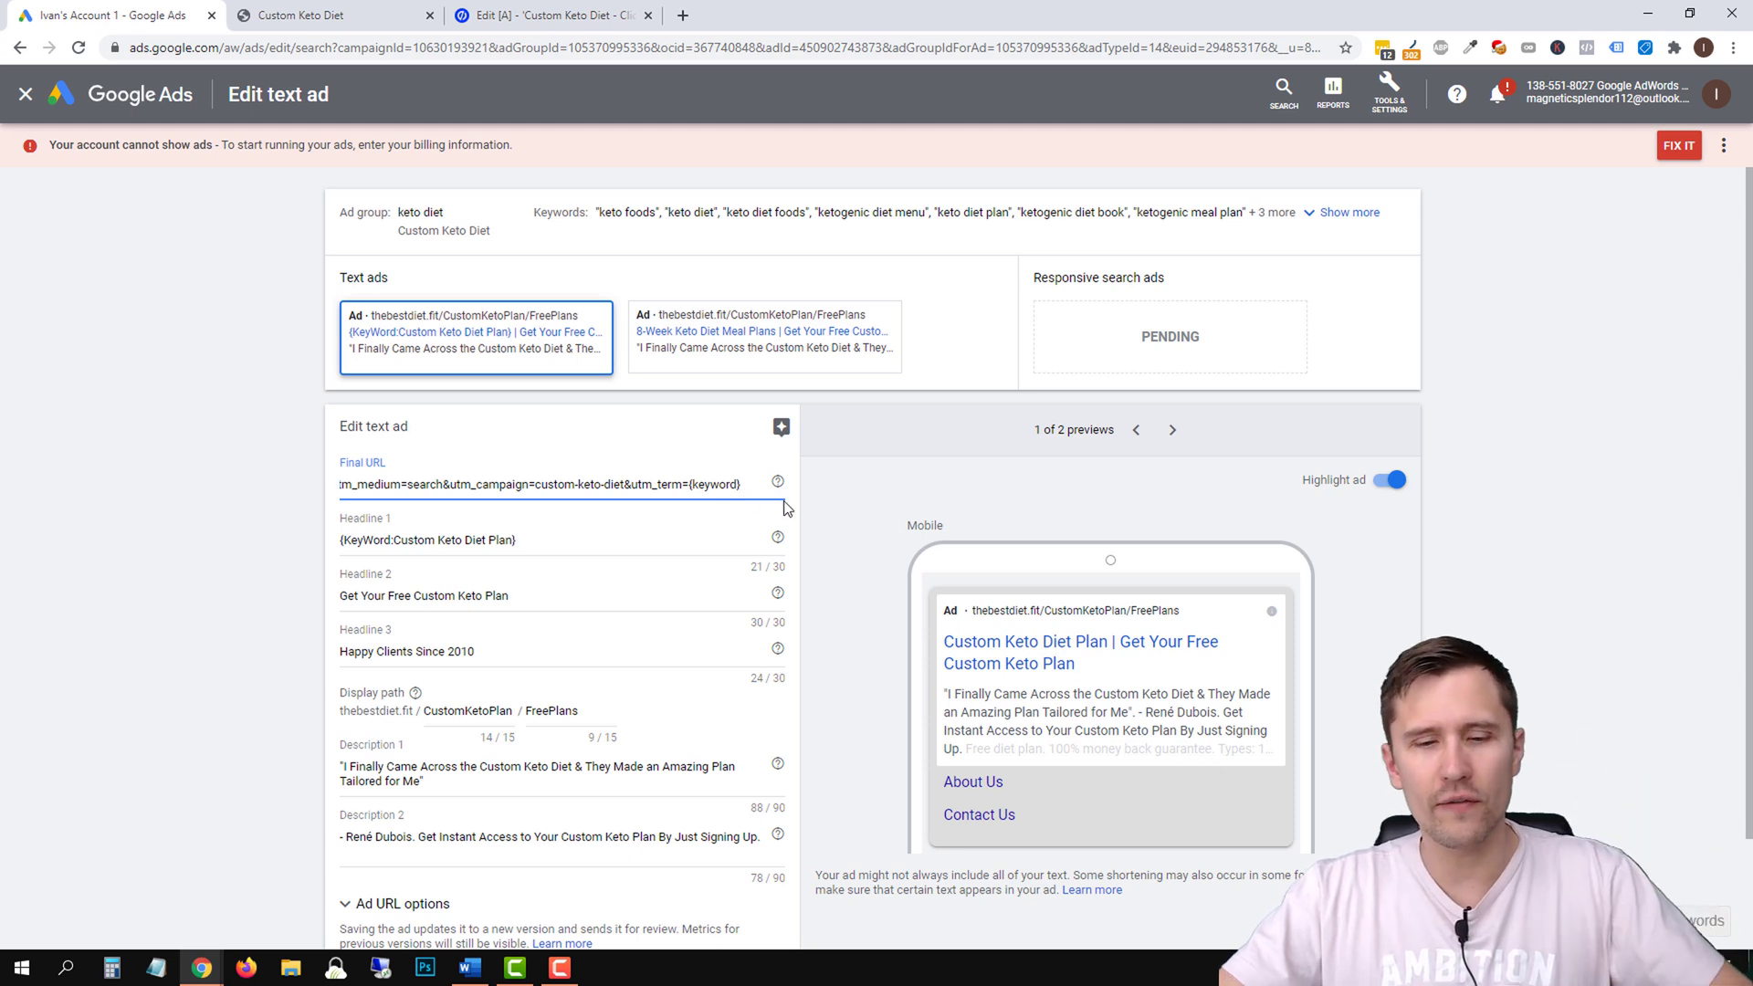
{"action": "type", "text": "&"}
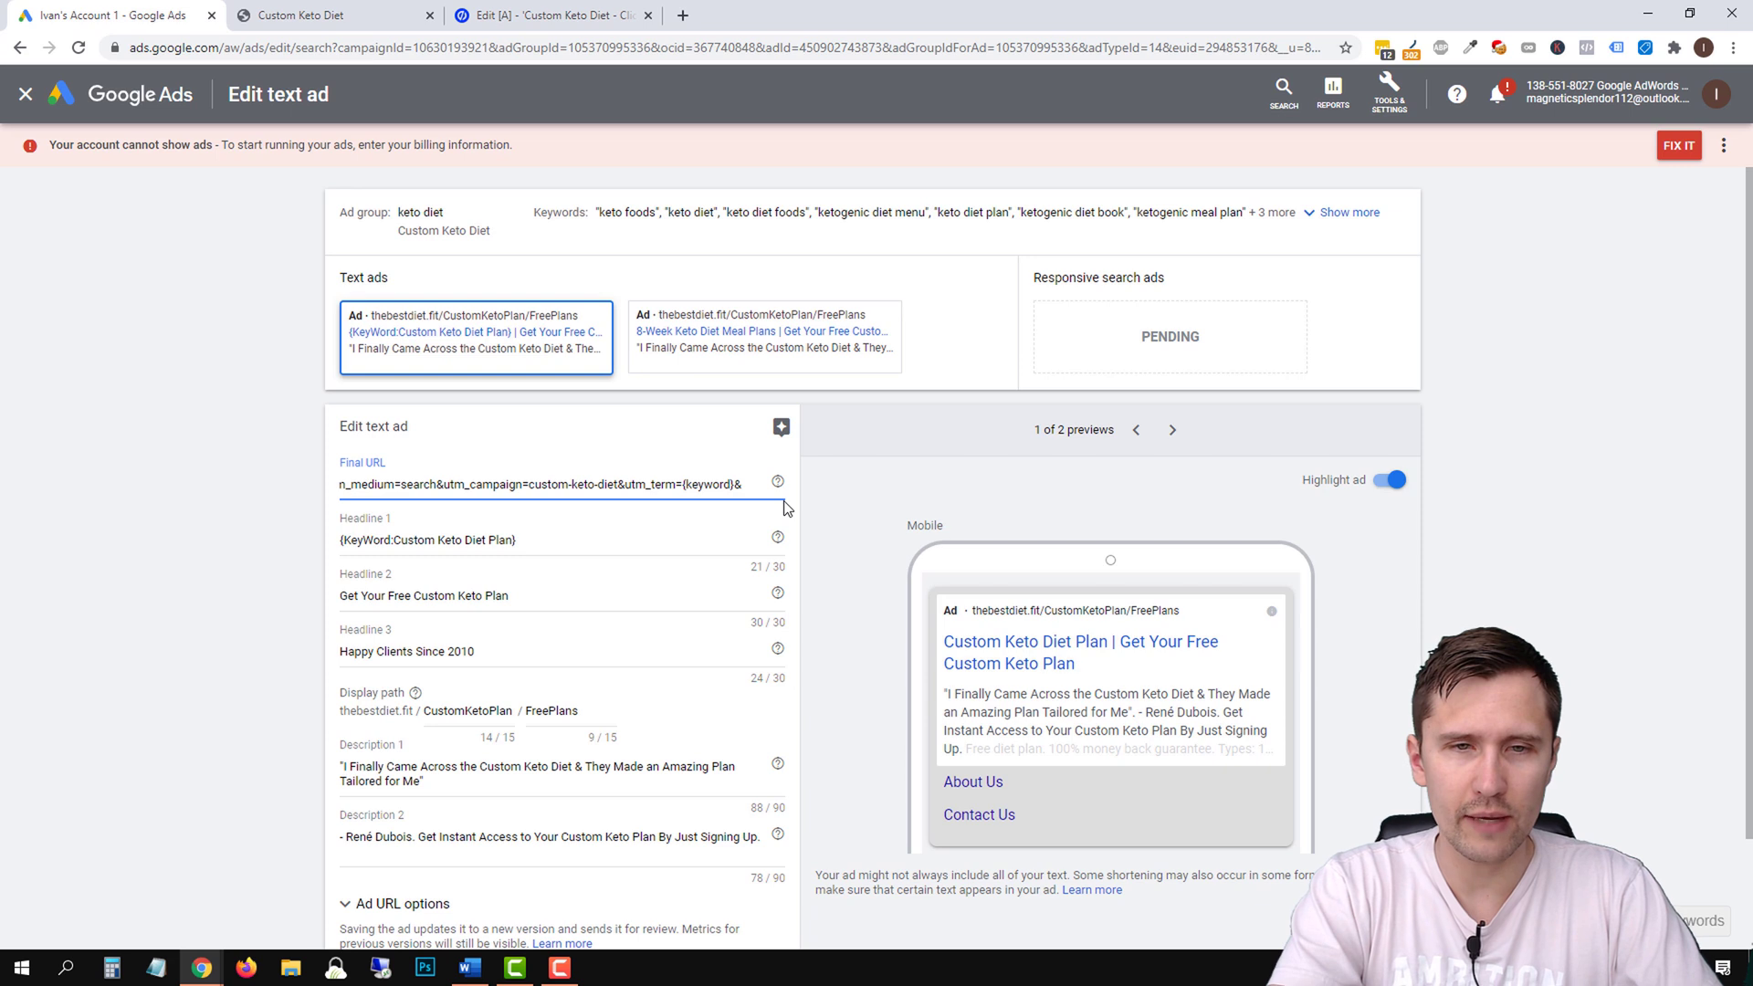
Try deleting the tracking parameters after the question mark in the final URL, and undo the deletion.
{"action": "left_click", "coordinate": [744, 487]}
{"action": "left_click_drag", "start_coordinate": [739, 485], "coordinate": [438, 492]}
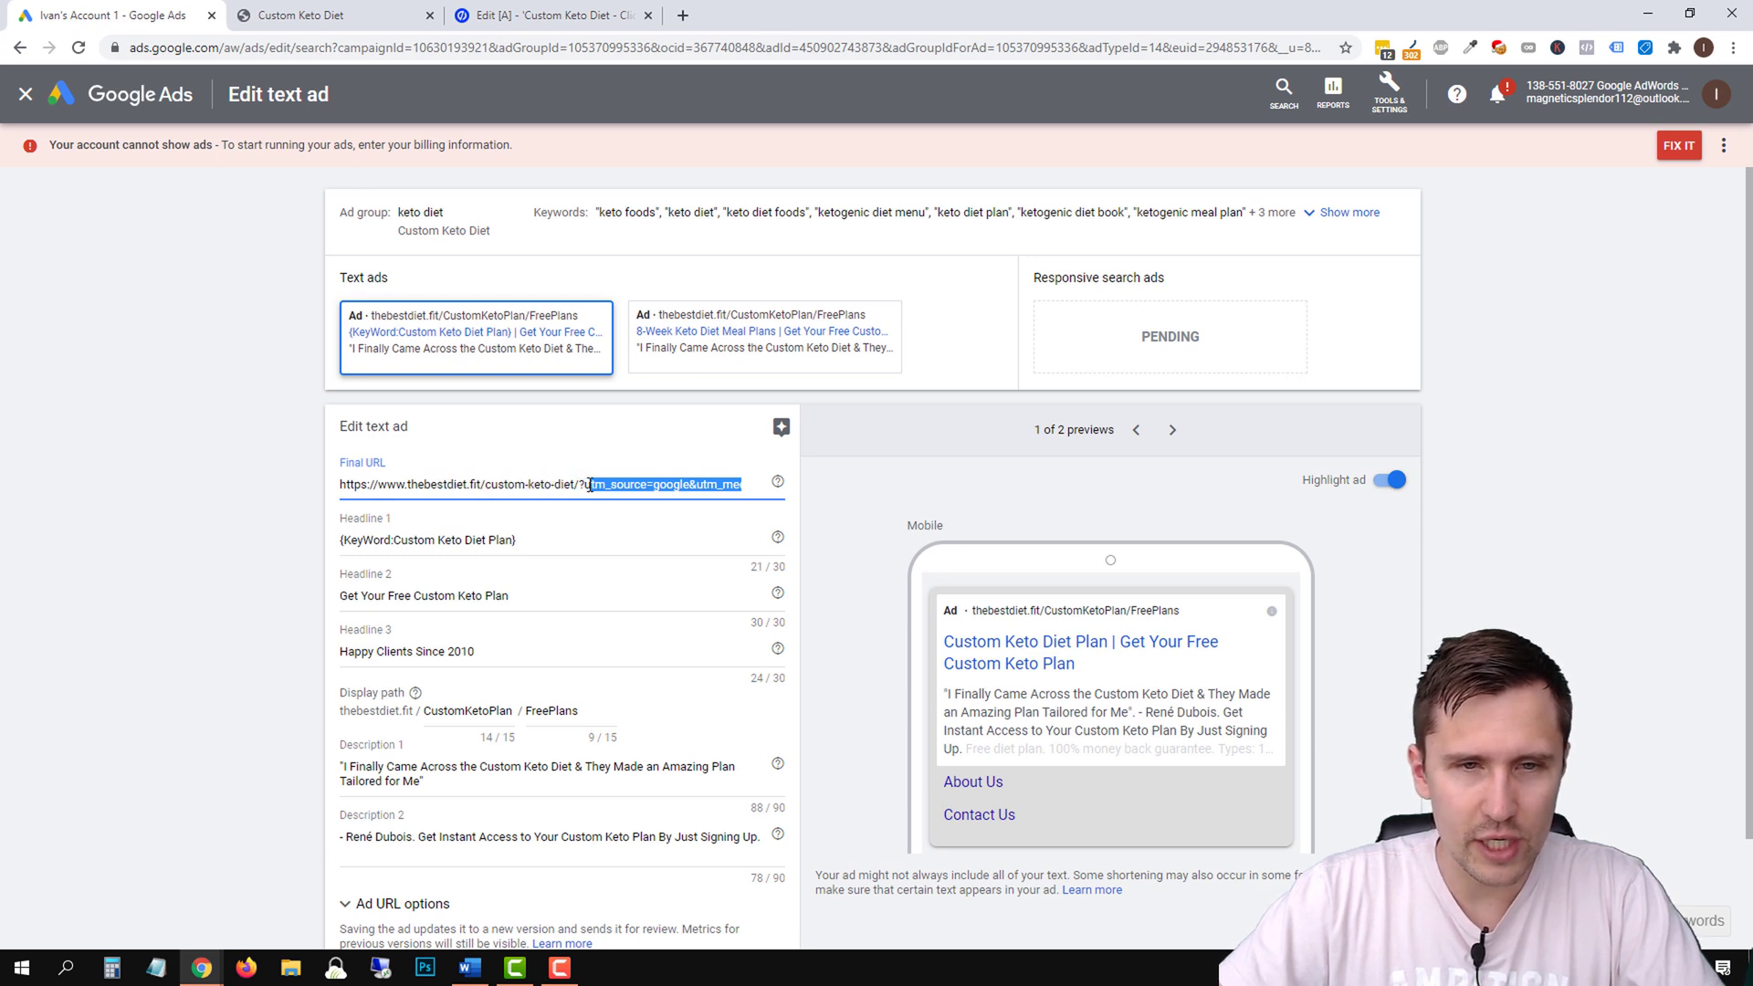
{"action": "key", "text": "BackSpace"}
{"action": "key", "text": "BackSpace"}
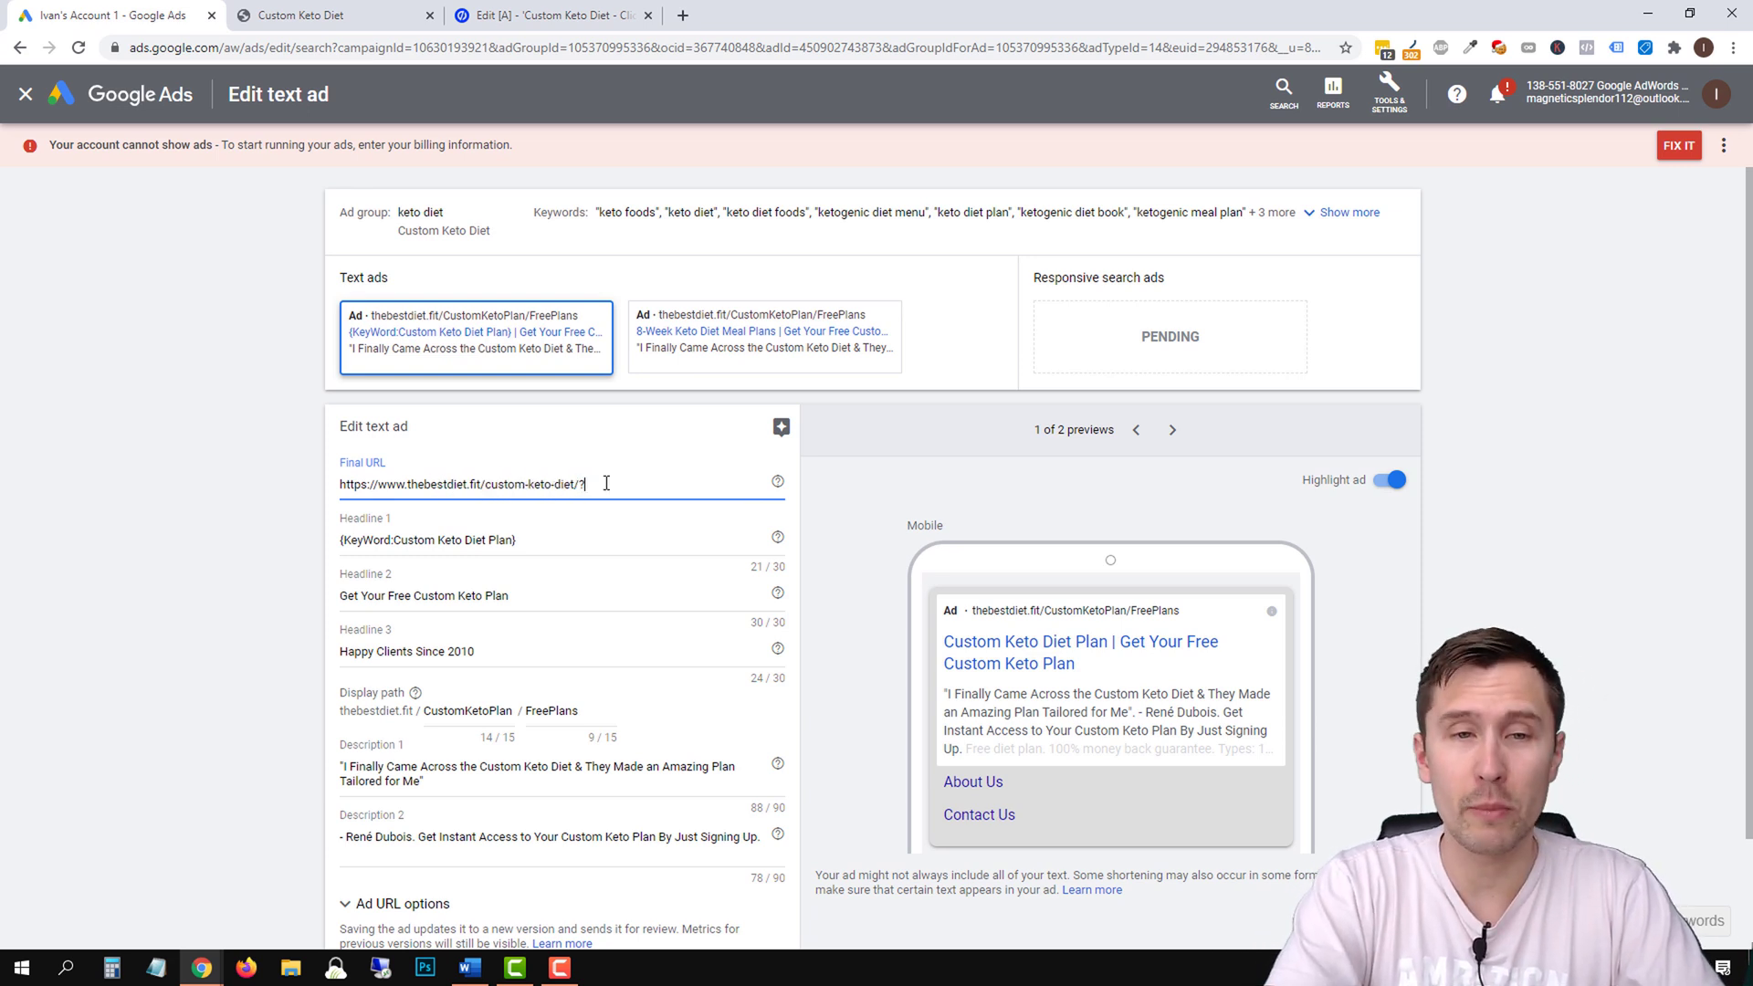
{"action": "key", "text": "ctrl+z"}
{"action": "key", "text": "ctrl+z"}
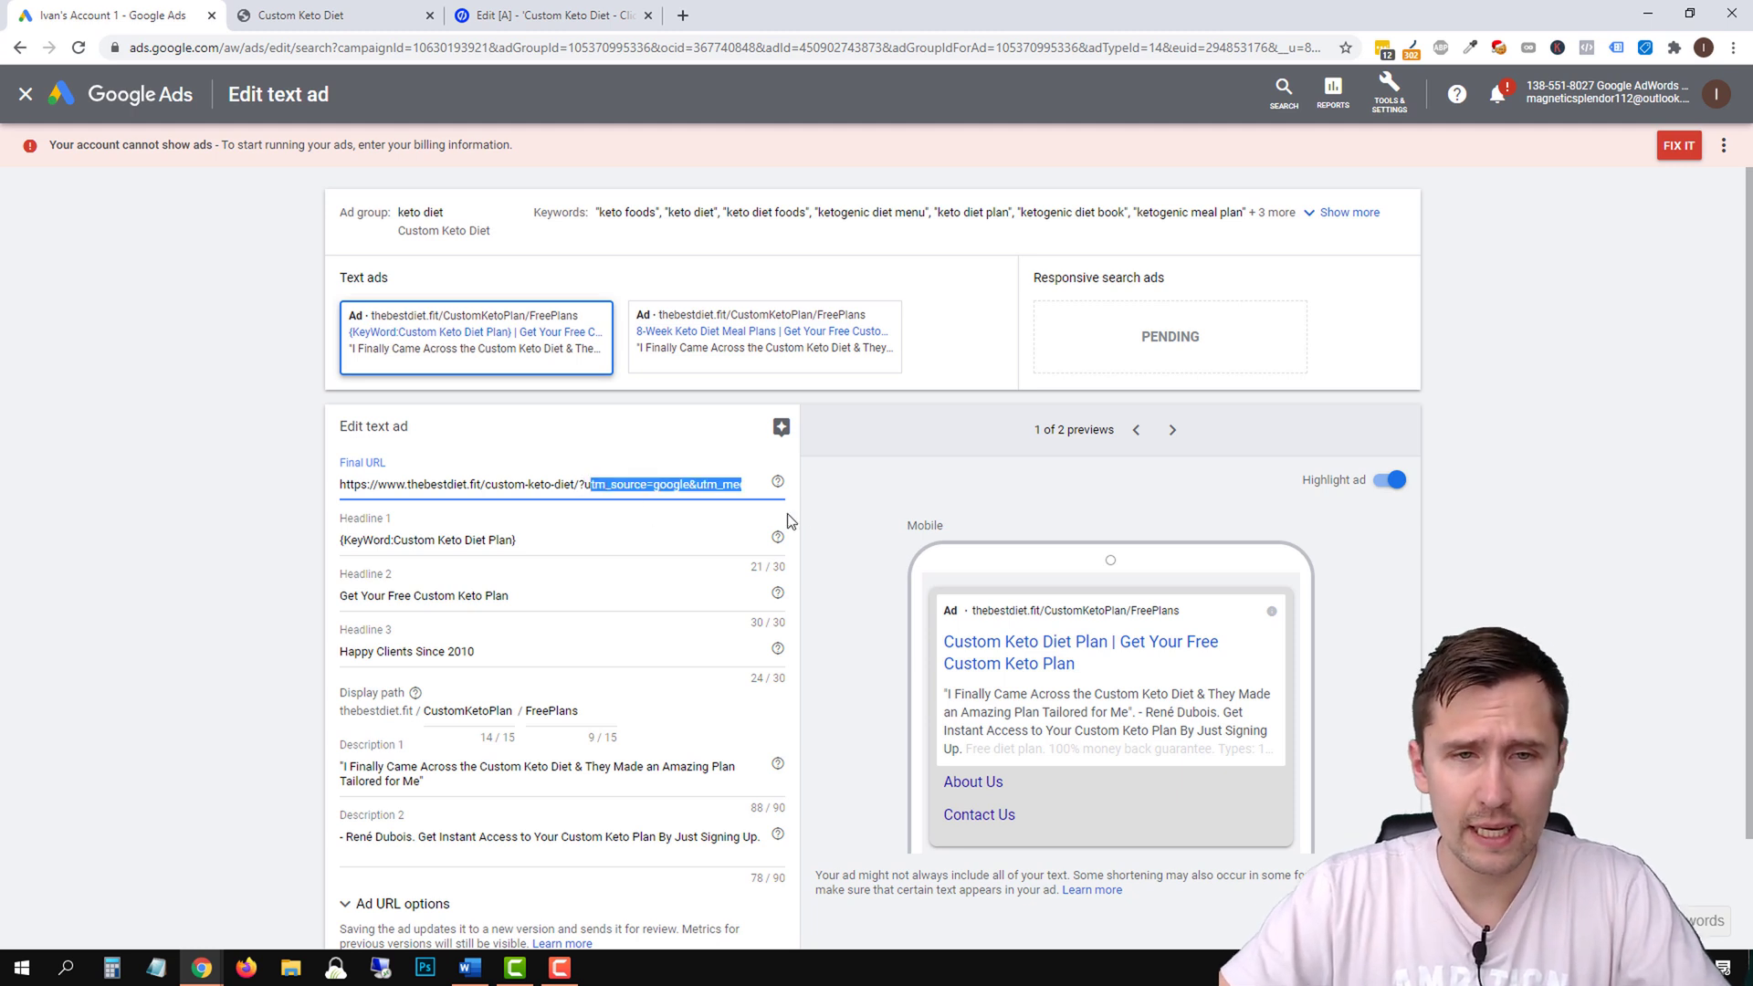
Add the parameter name kw after the trailing "&" at the end of the final URL.
{"action": "key", "text": "Left"}
{"action": "key", "text": "Left"}
{"action": "key", "text": "Left"}
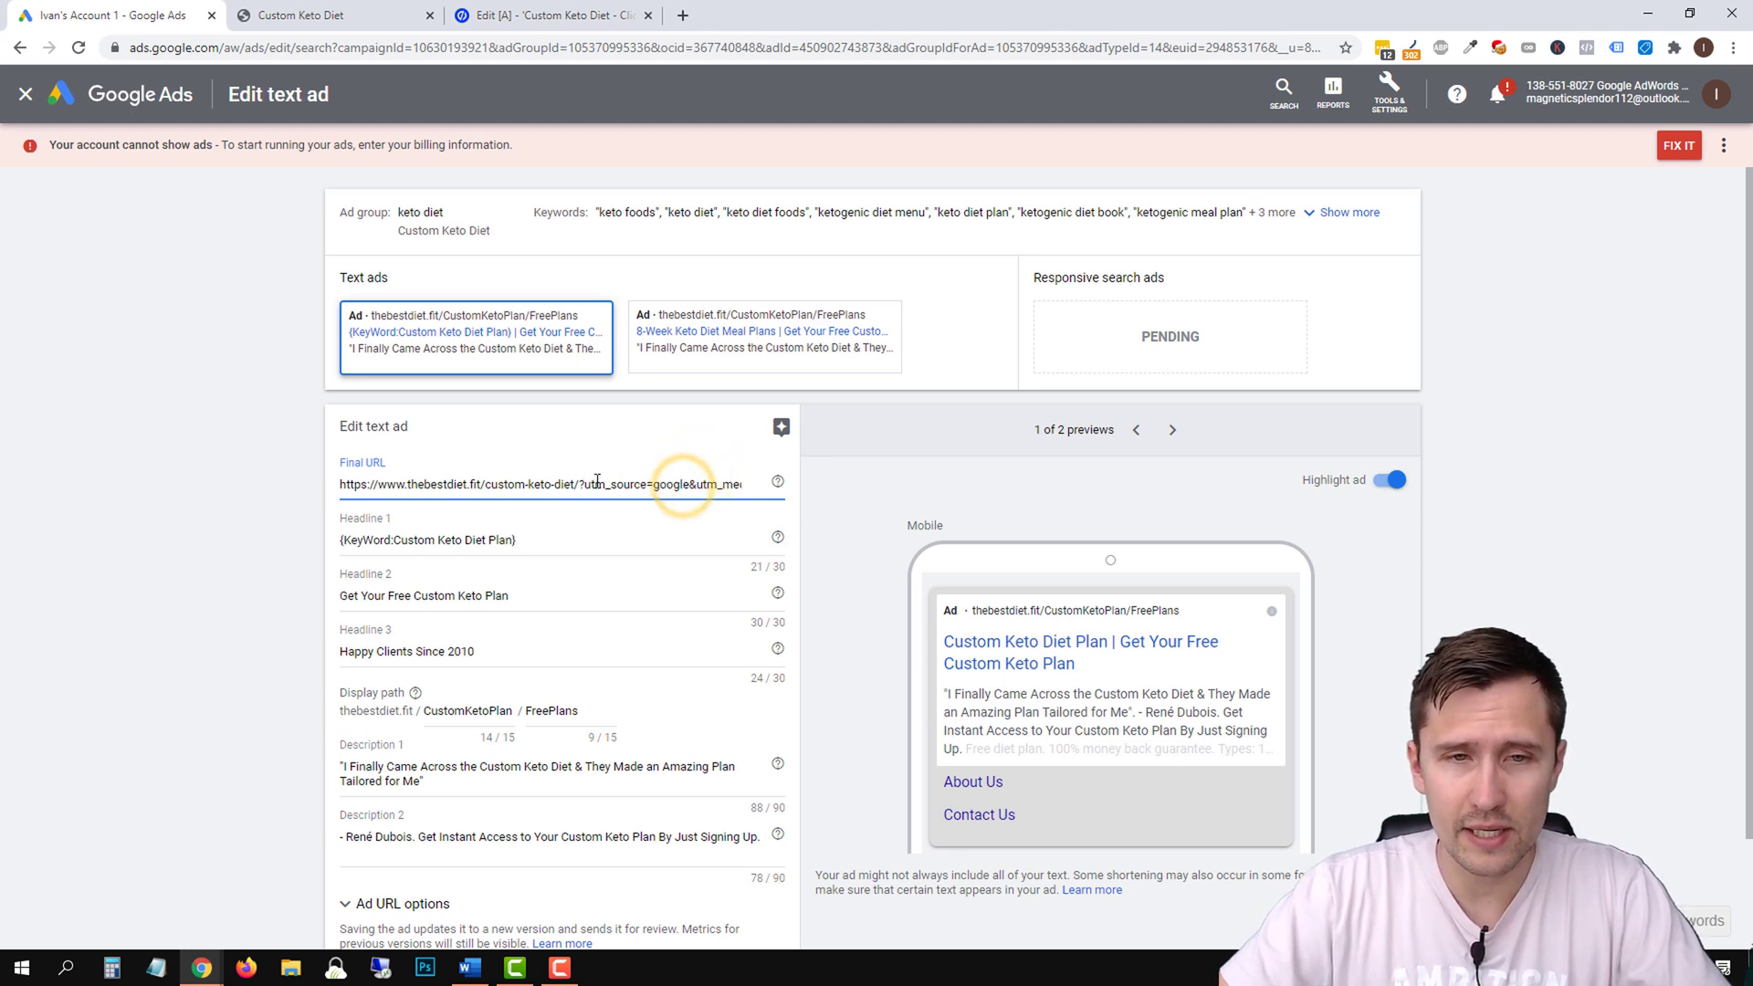
{"action": "key", "text": "shift+Left"}
{"action": "left_click_drag", "start_coordinate": [701, 484], "coordinate": [783, 502]}
{"action": "left_click", "coordinate": [741, 486]}
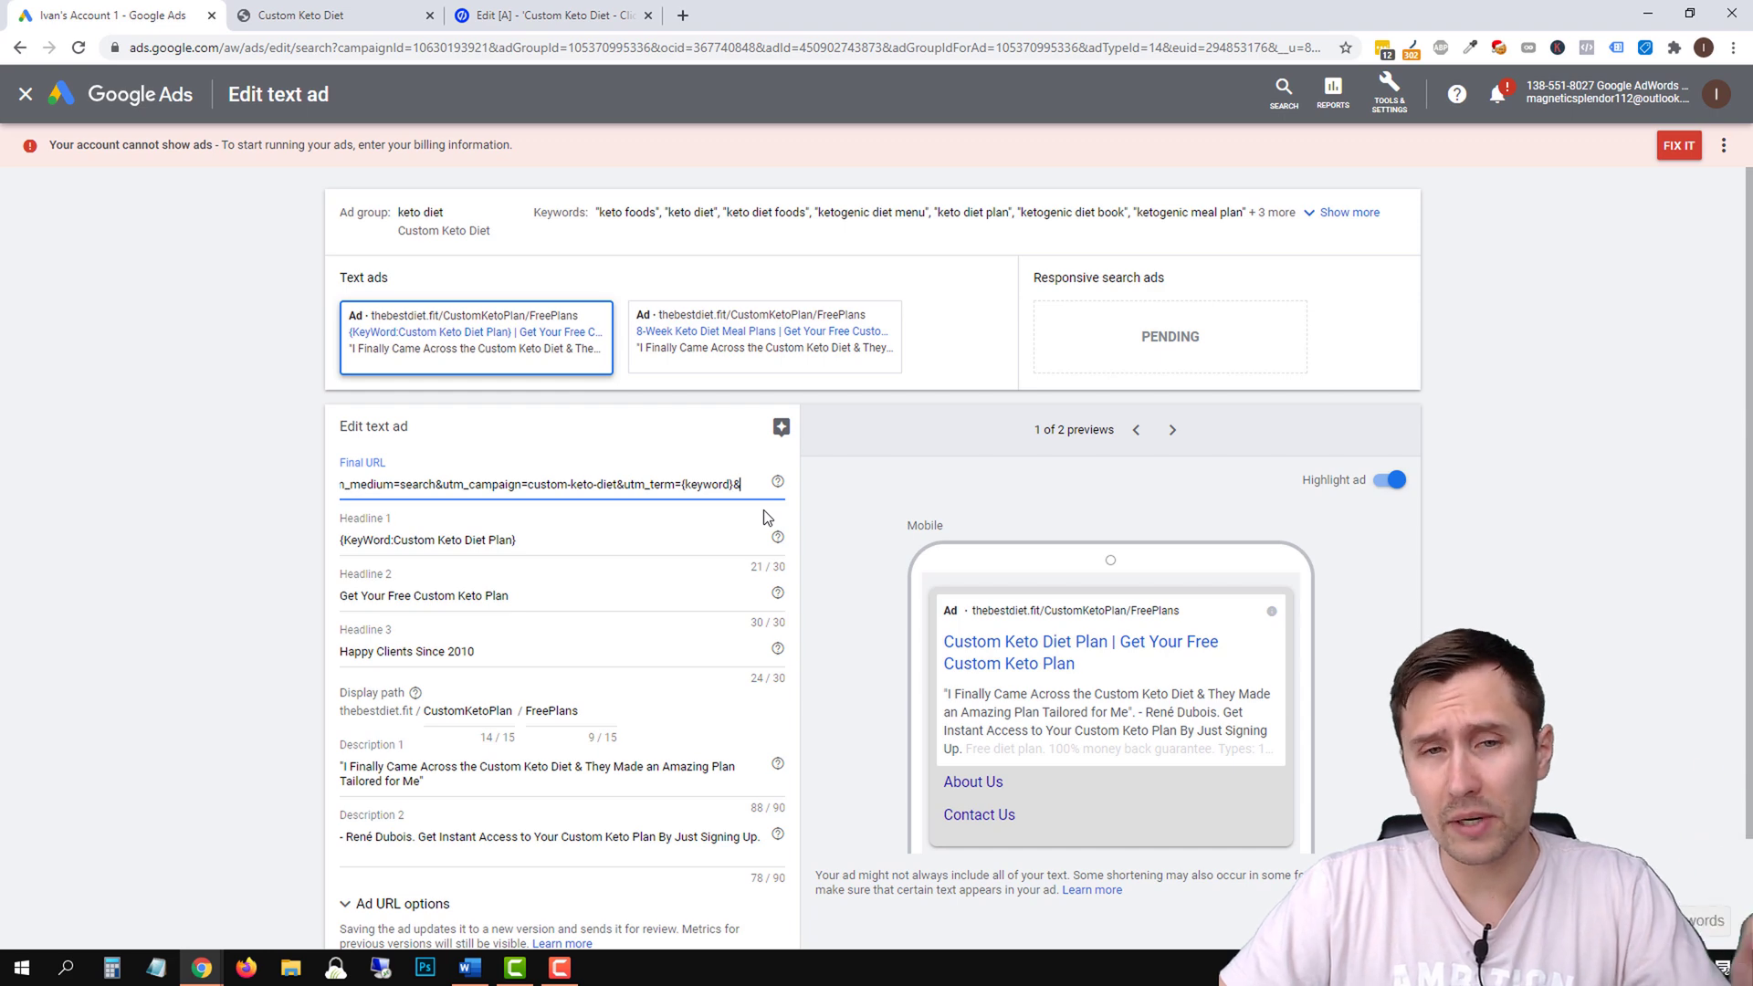
{"action": "type", "text": "kw"}
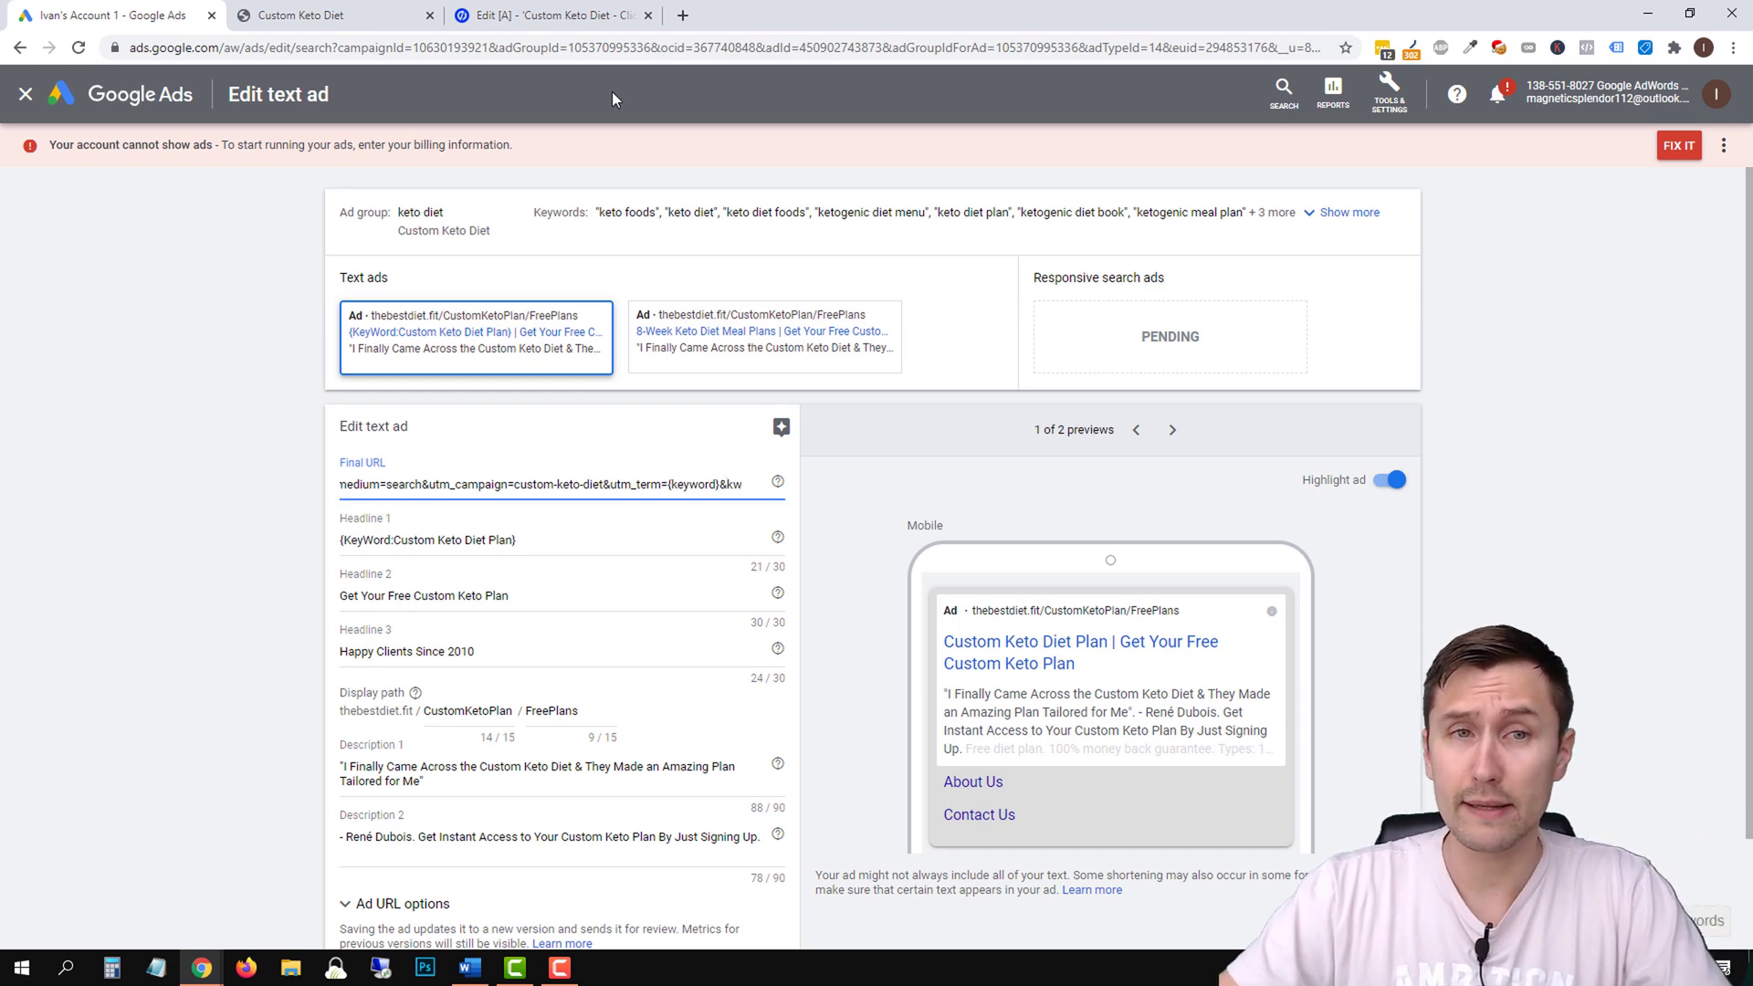
Switch to the Unbounce editor and check the URL parameter name in the headline's dynamic text replacement.
{"action": "left_click", "coordinate": [593, 6]}
{"action": "left_click", "coordinate": [1078, 392]}
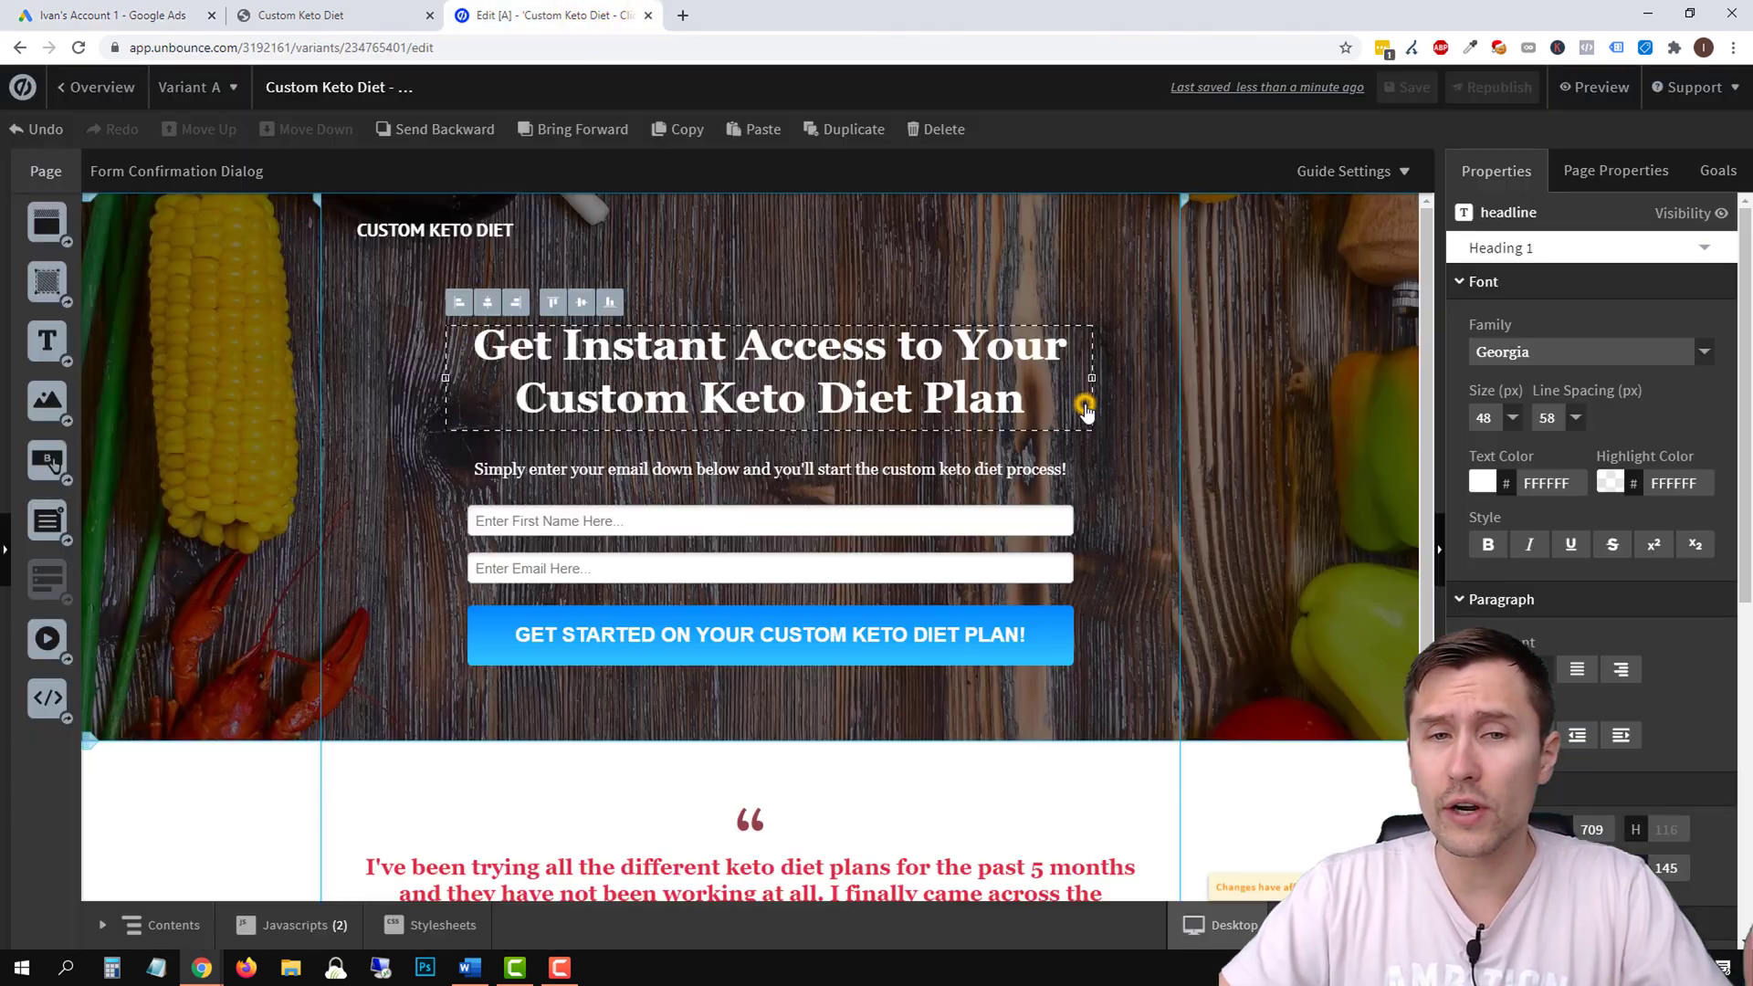
{"action": "double_click", "coordinate": [846, 415]}
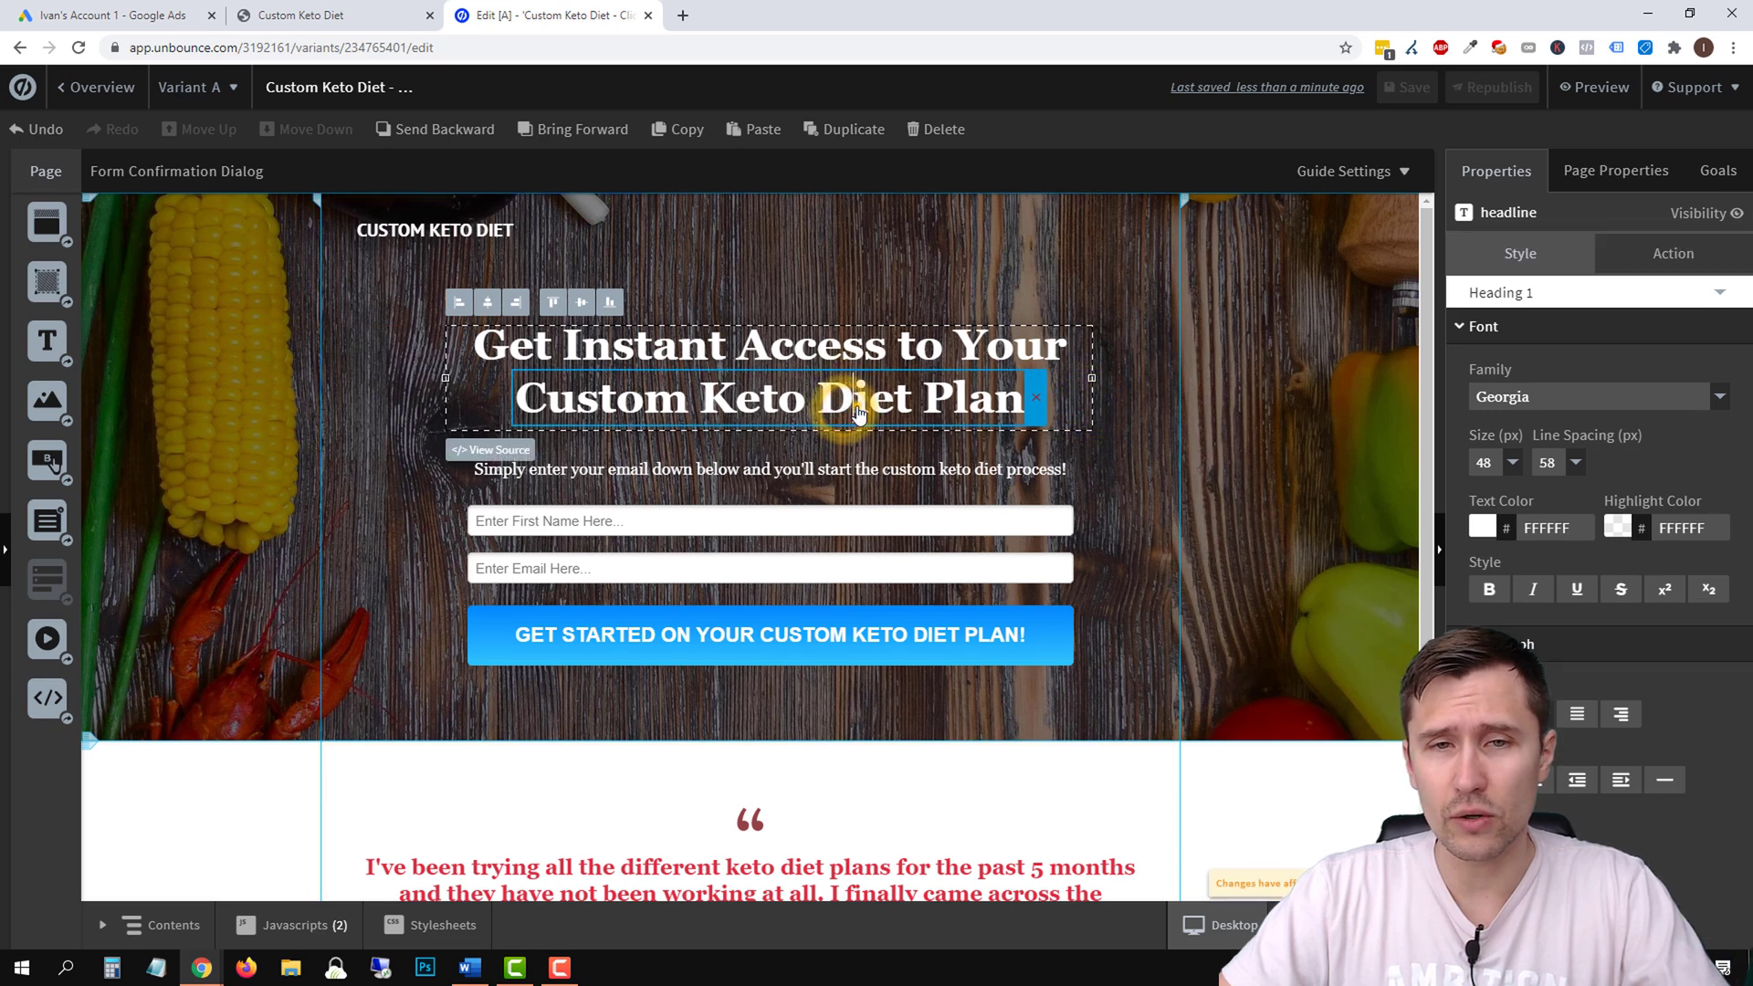
{"action": "type", "text": "kw"}
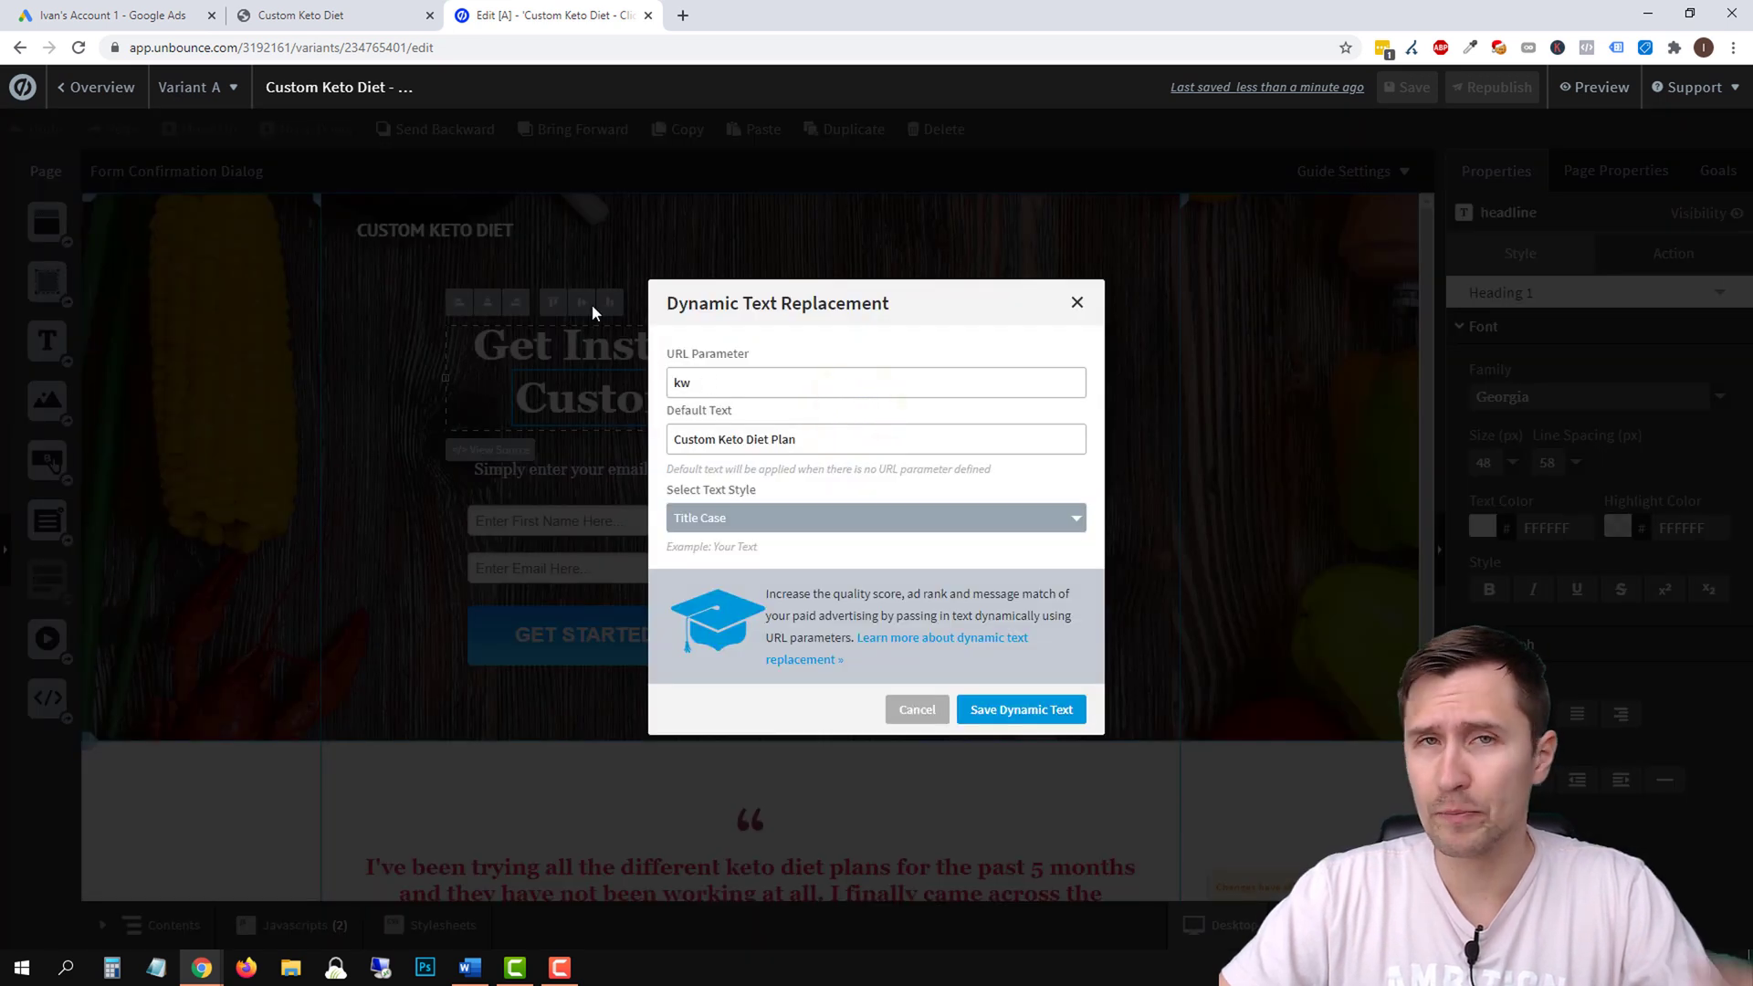
Switch to the Google Ads text ad and complete the final URL's trailing kw parameter with ={keyword}.
{"action": "left_click", "coordinate": [128, 12]}
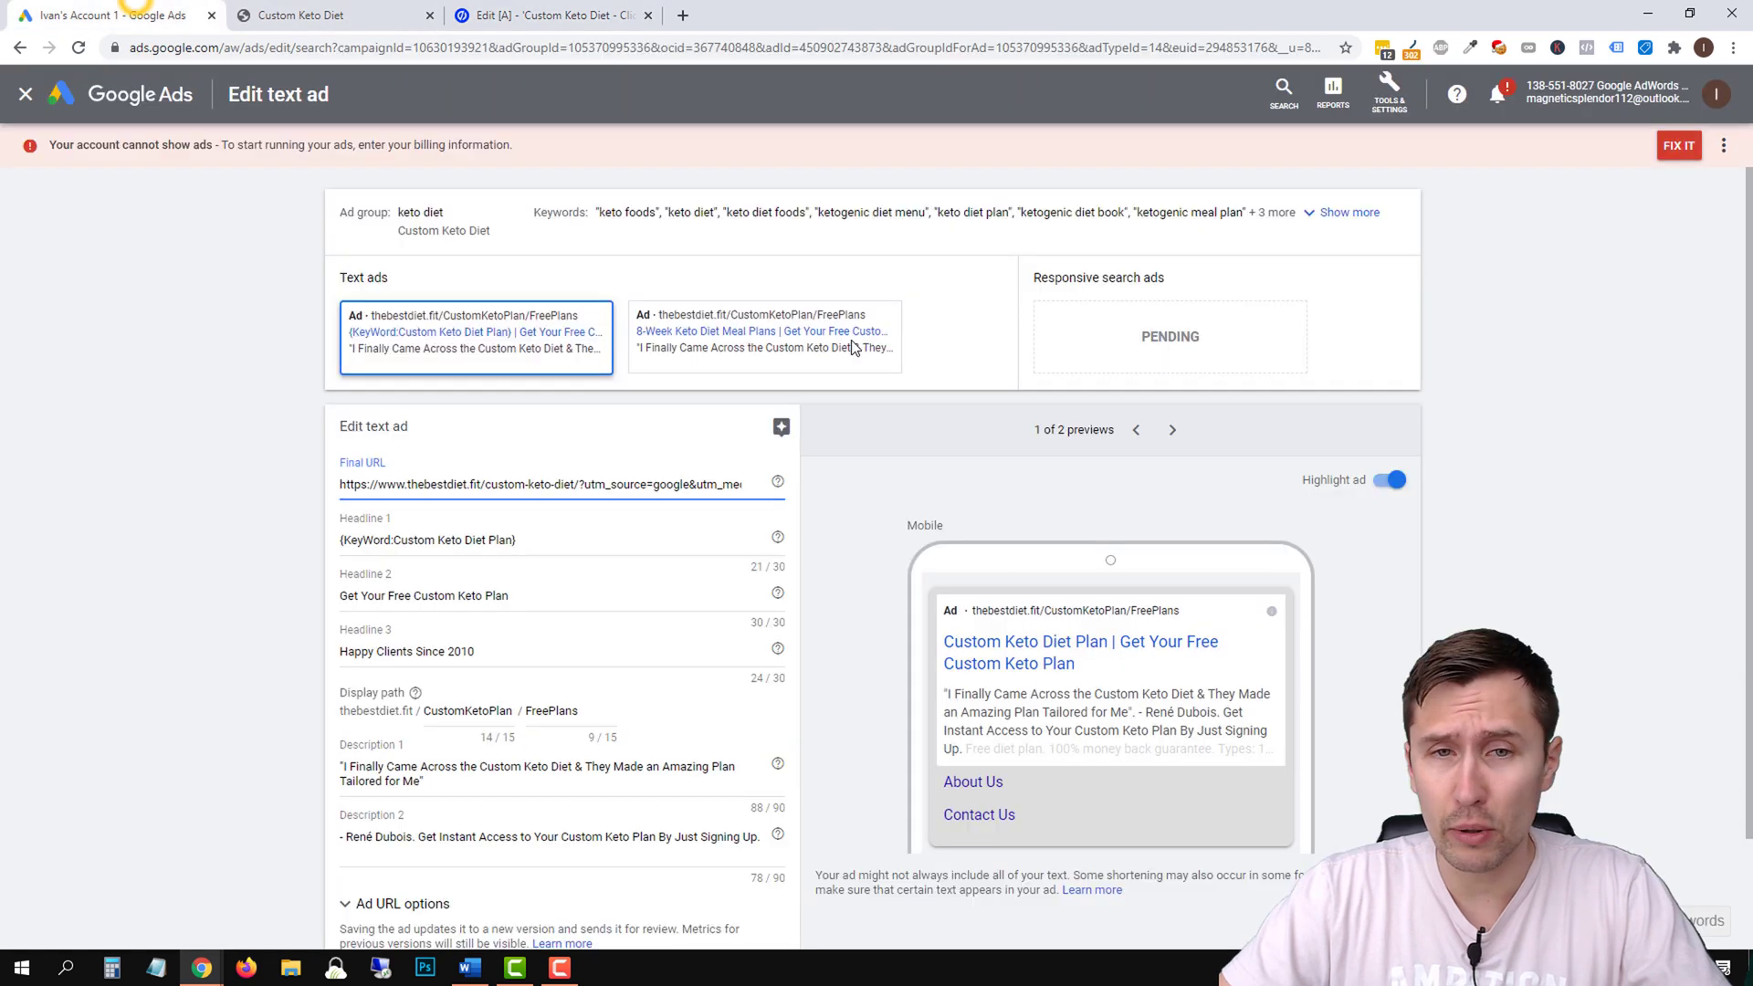
{"action": "left_click", "coordinate": [704, 481]}
{"action": "left_click_drag", "start_coordinate": [684, 481], "coordinate": [741, 481]}
{"action": "left_click", "coordinate": [743, 483]}
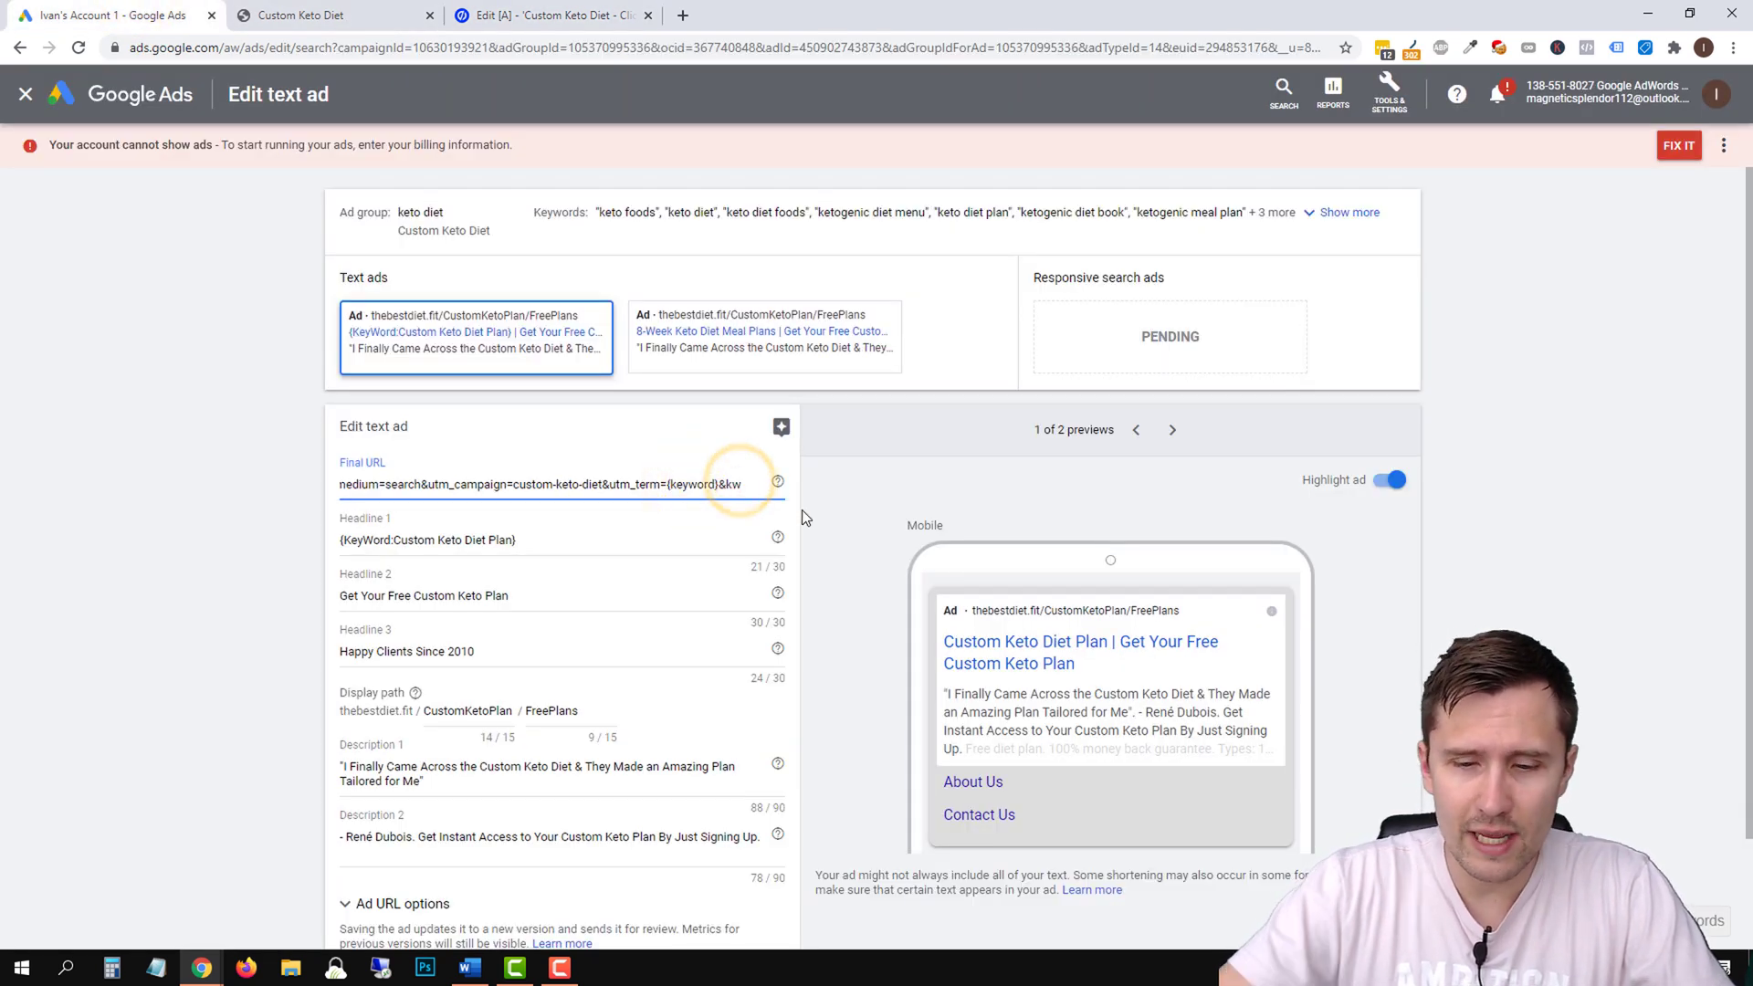
{"action": "type", "text": "={keyword}"}
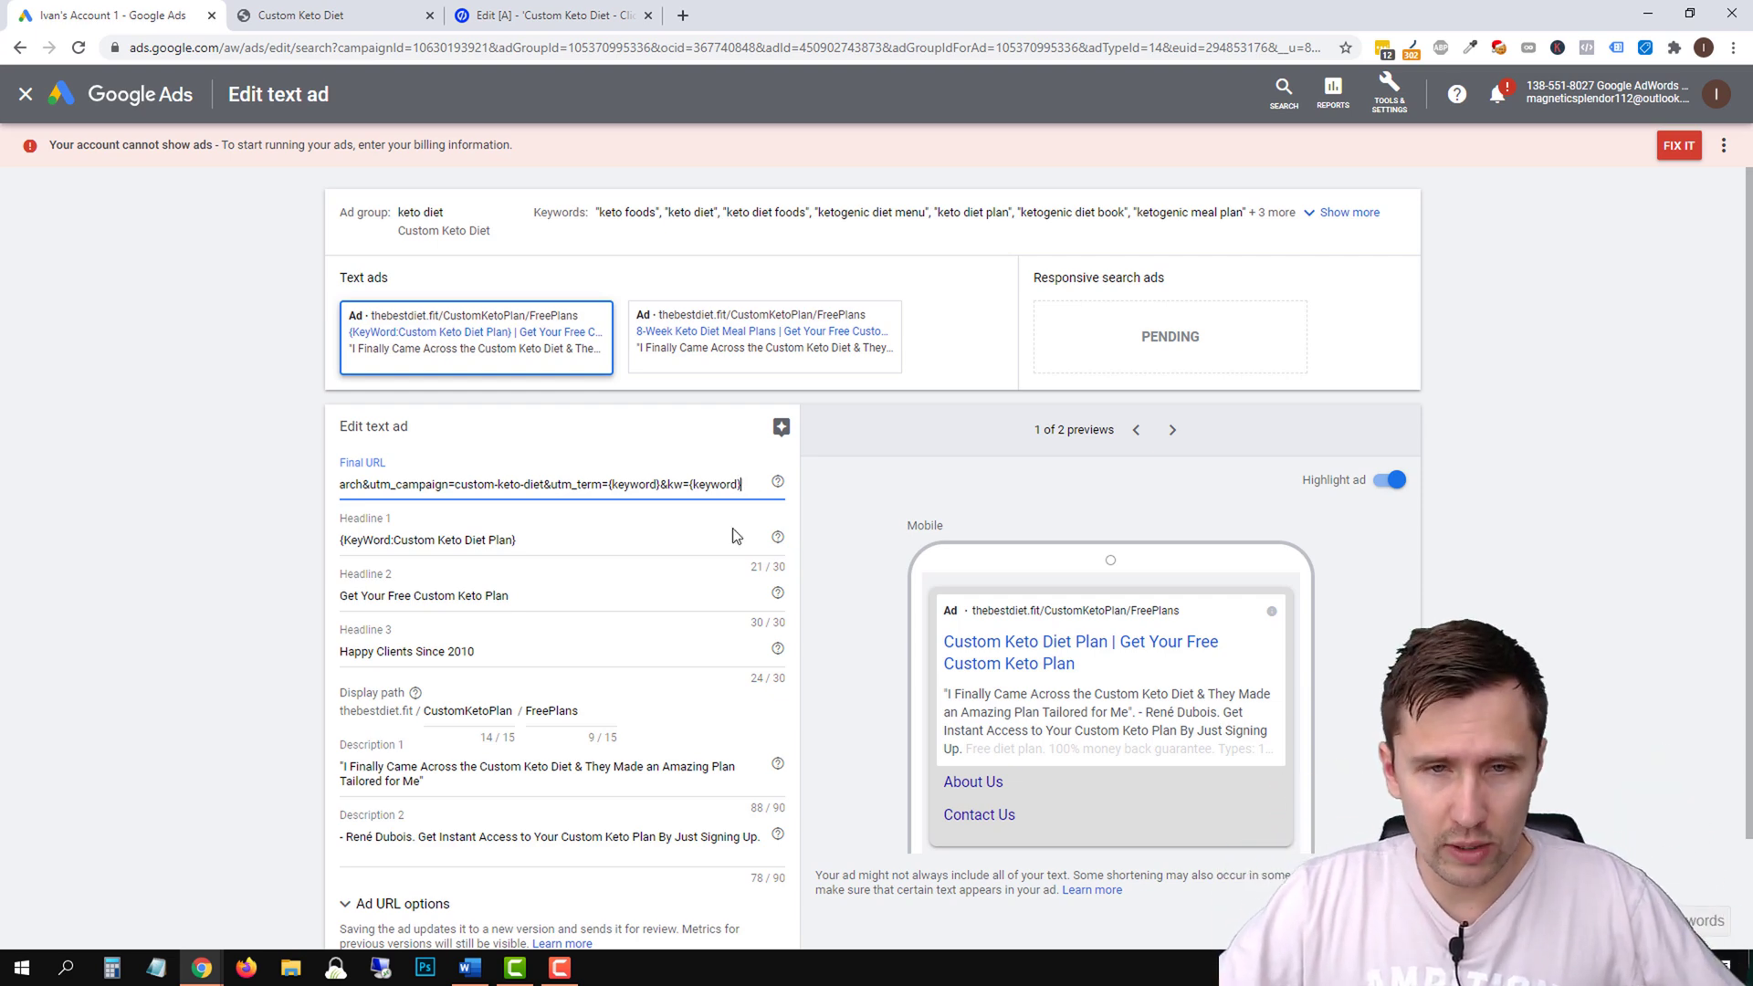
Copy the ad's complete final URL and save the ad.
{"action": "scroll", "coordinate": [731, 536], "scroll_direction": "down", "scroll_amount": 2}
{"action": "triple_click", "coordinate": [564, 358]}
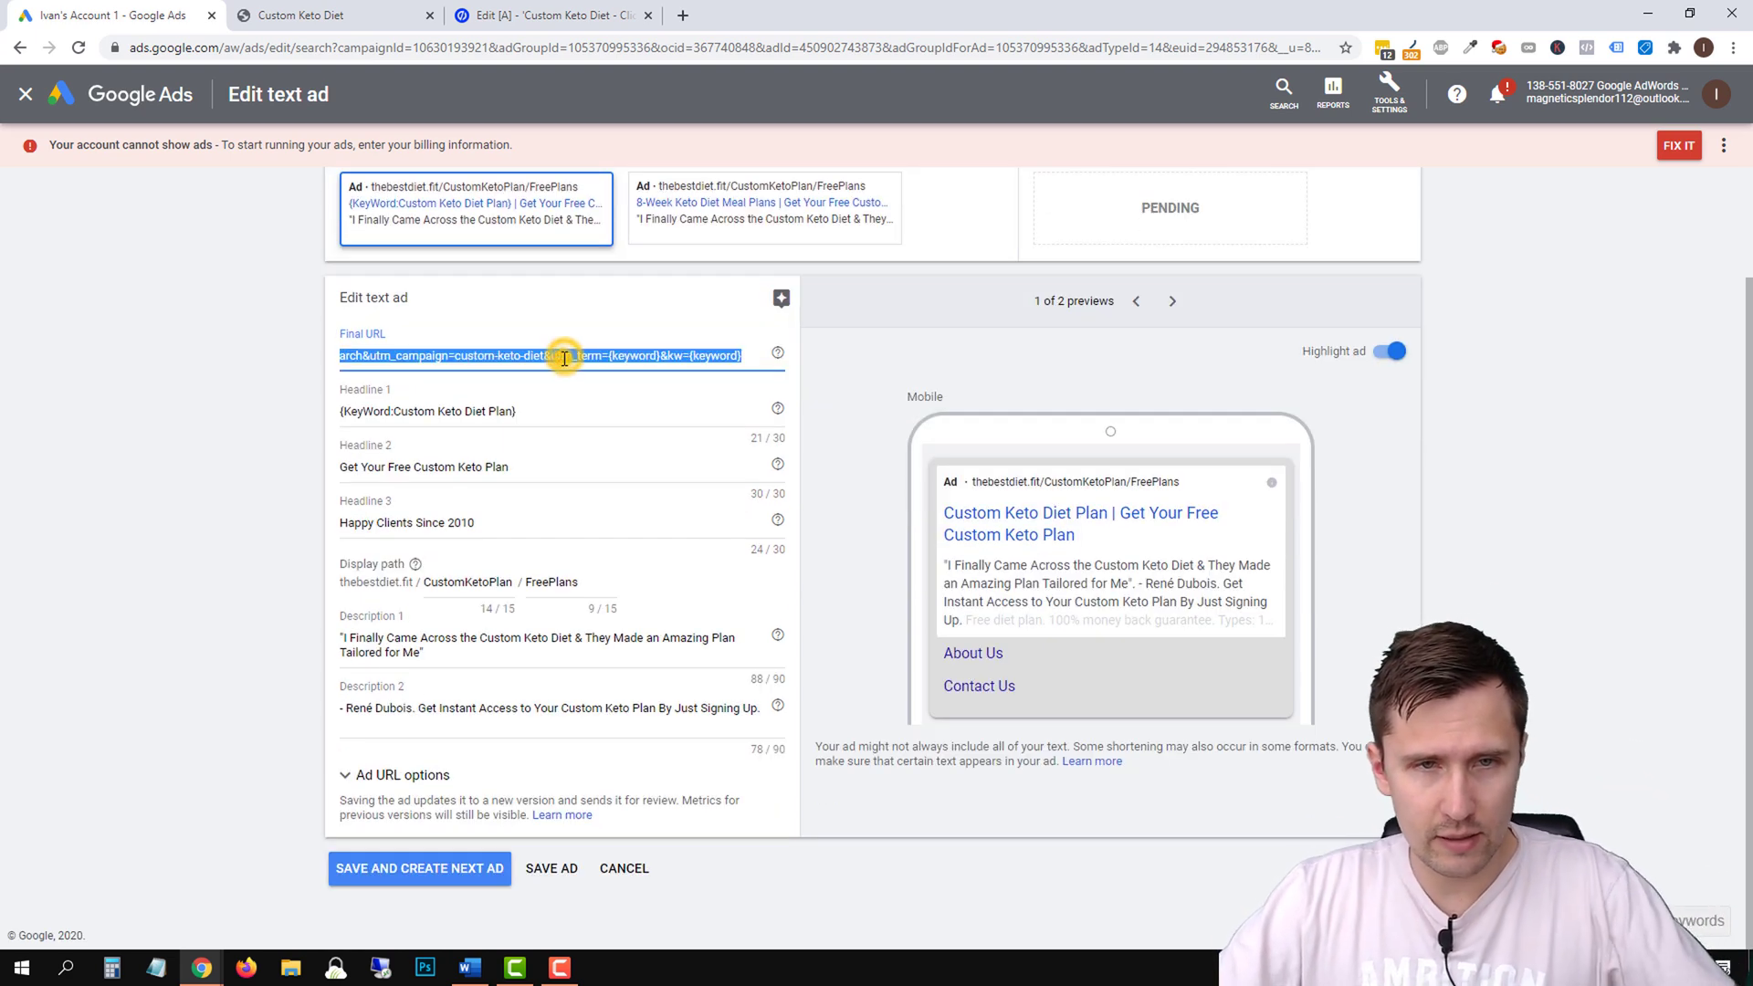
{"action": "left_click", "coordinate": [551, 869]}
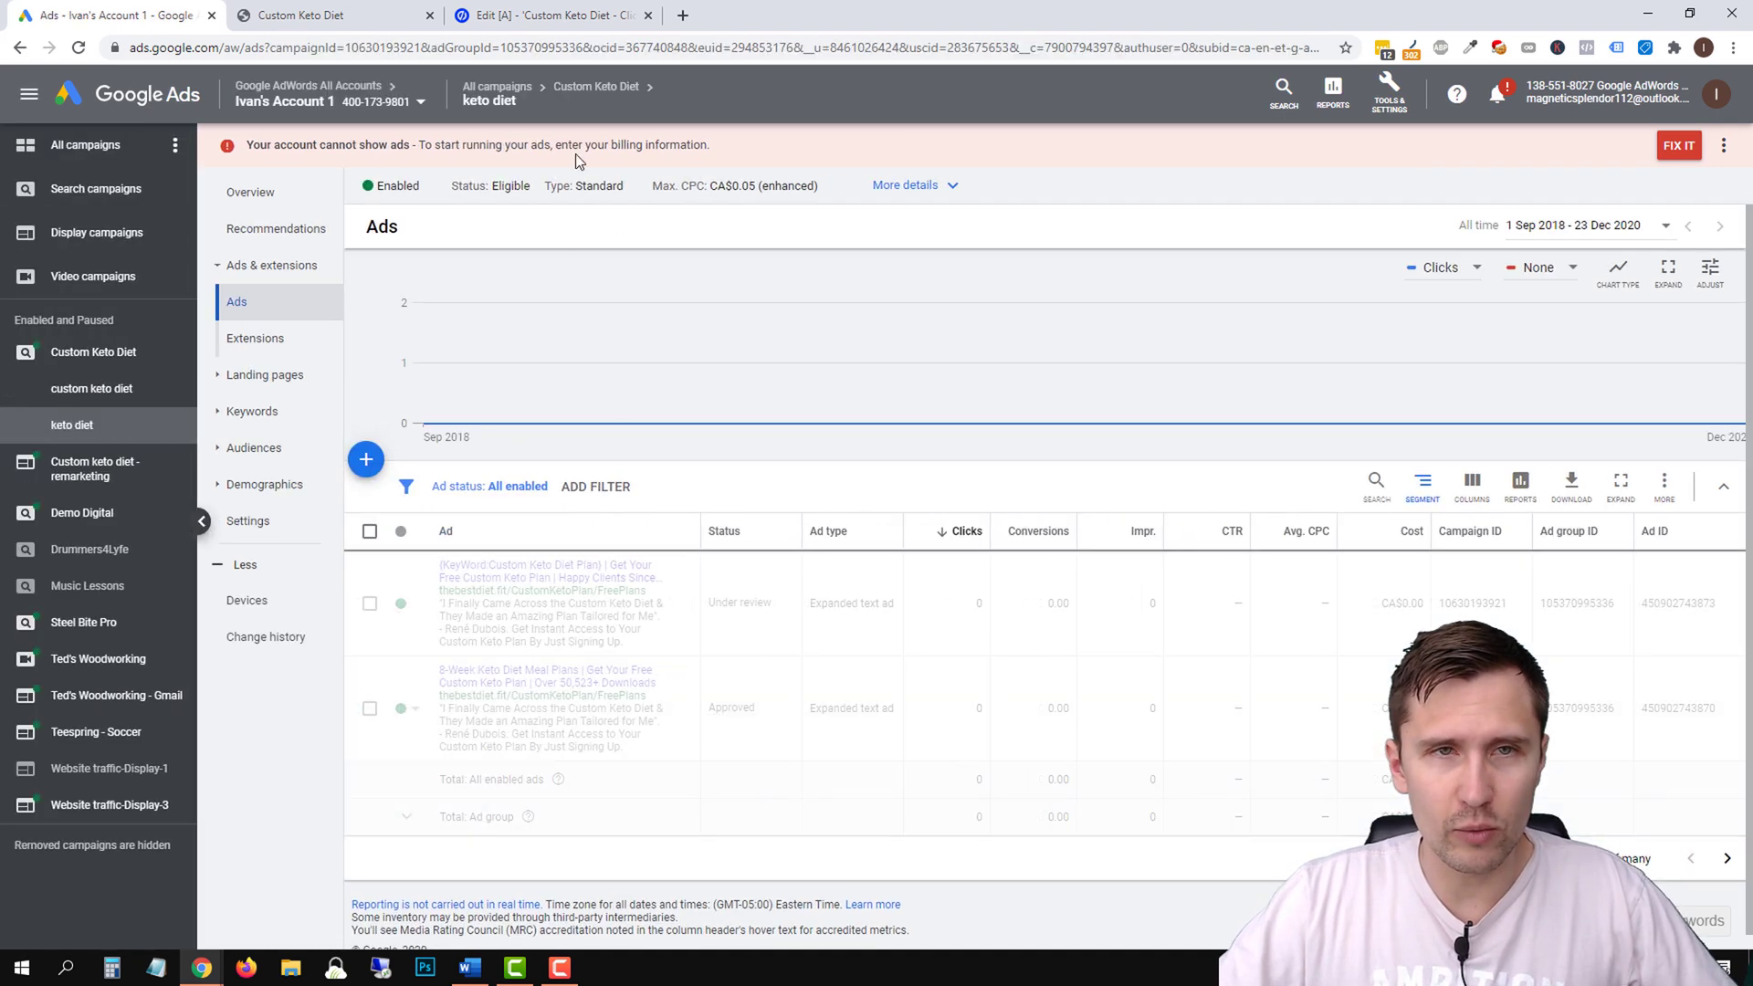
Load the copied final URL in a new browser tab and inspect the dynamic part of the landing page headline.
{"action": "left_click", "coordinate": [685, 13]}
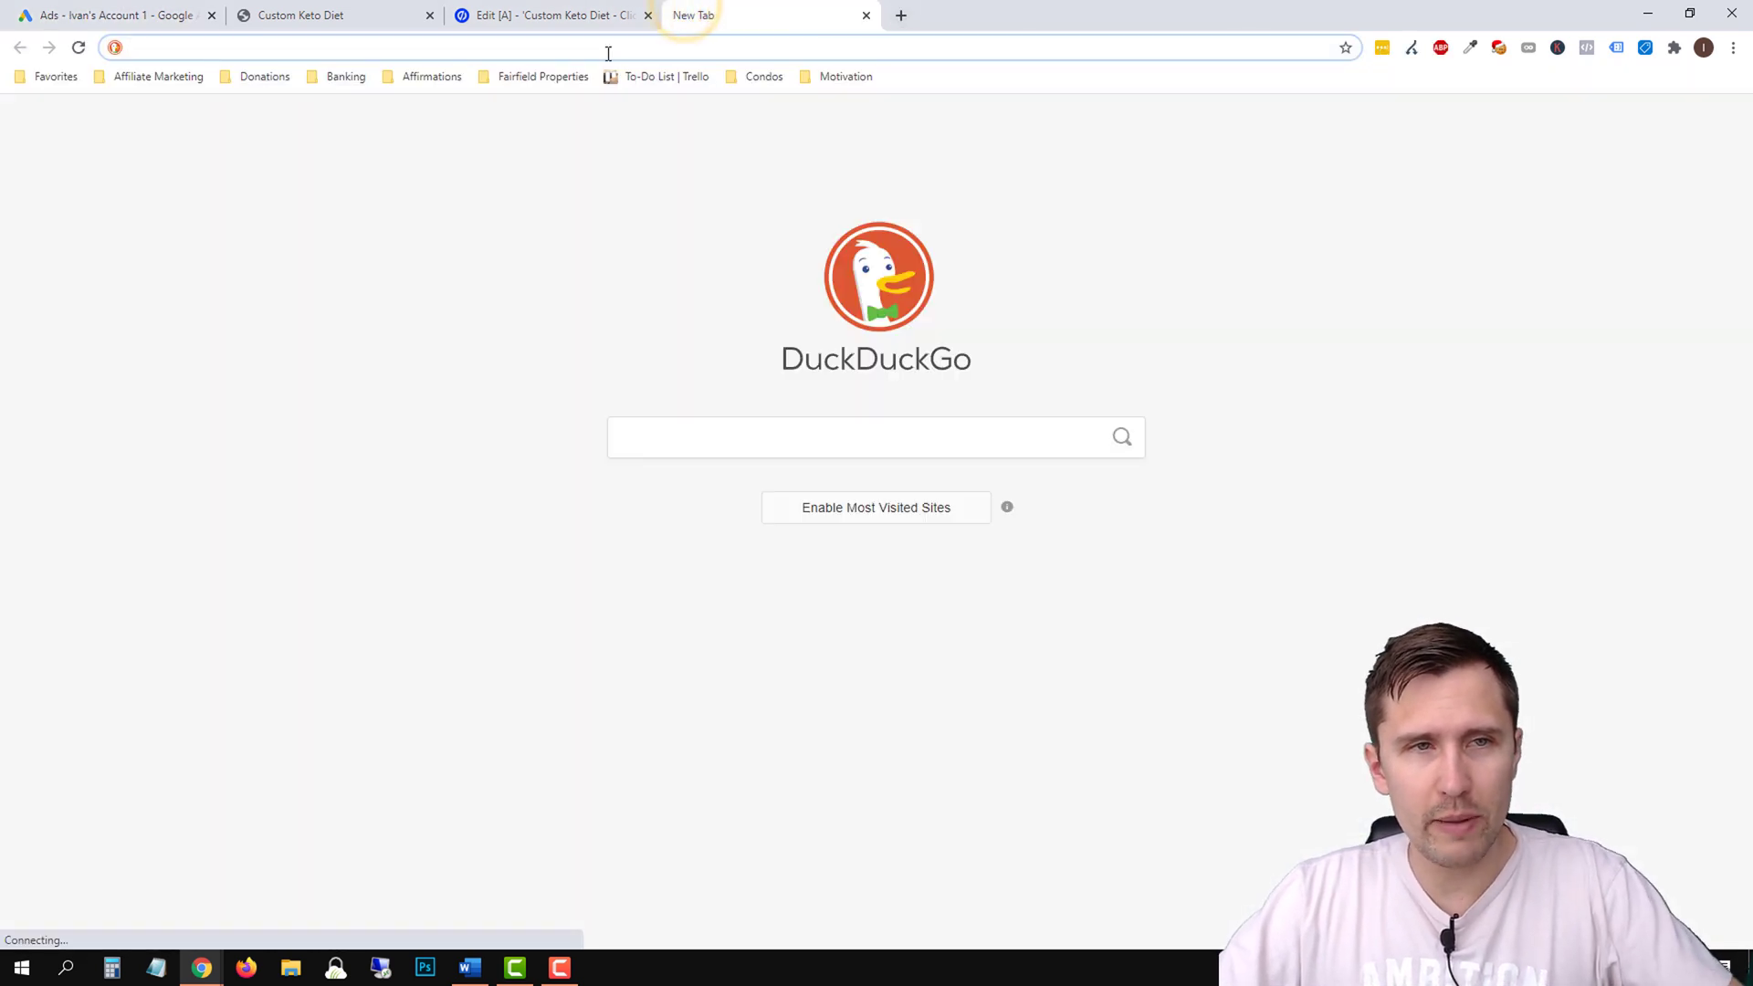
{"action": "type", "text": "https://www.thebestdiet.fit/custom-keto-diet/?utm_source=google&utm_medium=search&utm_campaign=custom-keto-diet&utm_term={keyword}&kw={keyword}"}
{"action": "key", "text": "Return"}
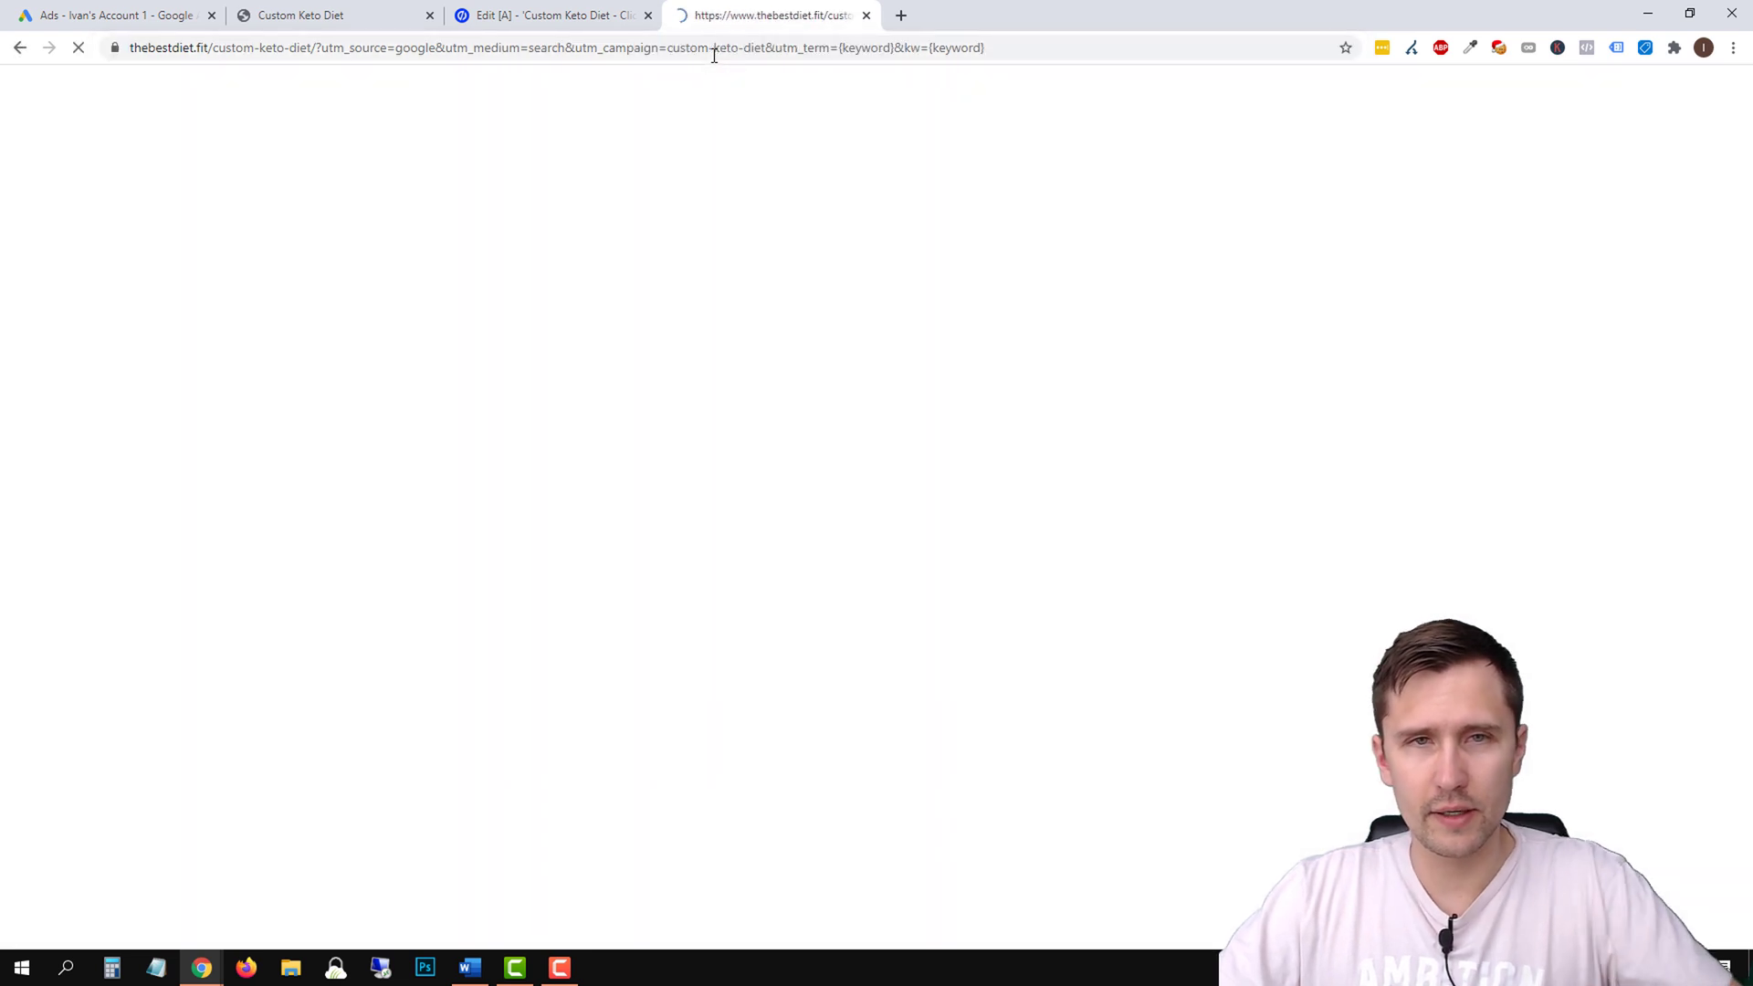
{"action": "left_click_drag", "start_coordinate": [767, 267], "coordinate": [1002, 270]}
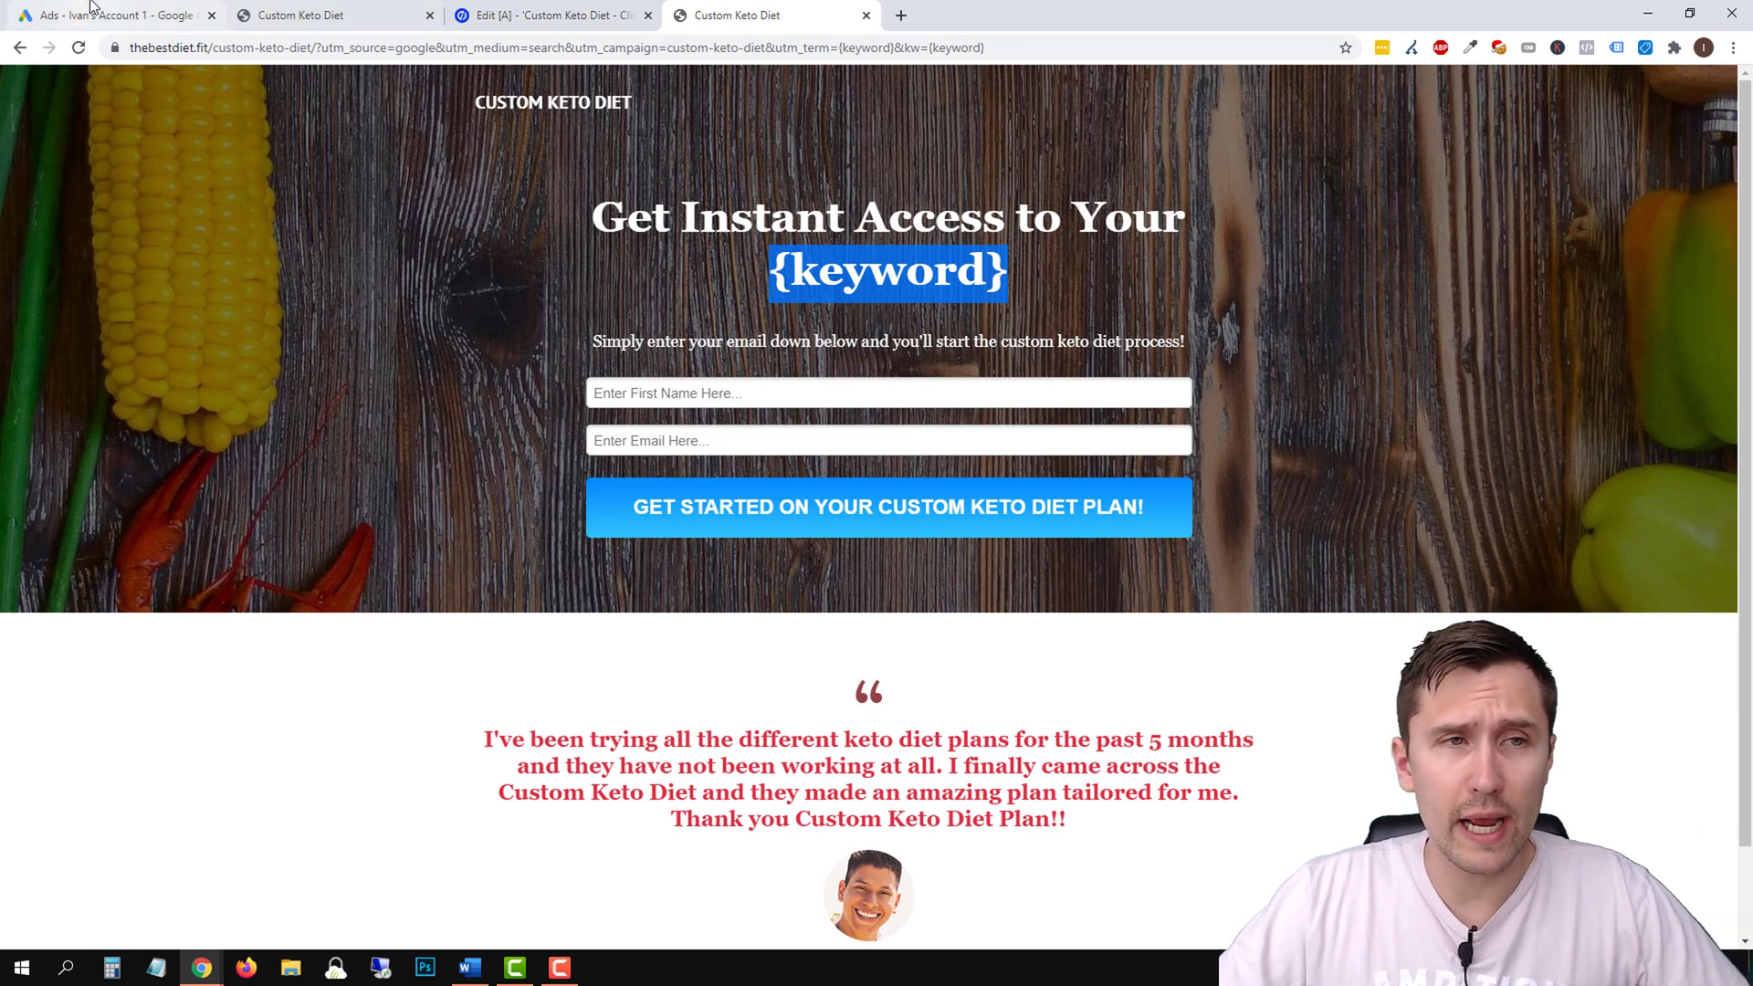
Switch to Google Ads and review the search keywords of the keto diet ad group.
{"action": "left_click", "coordinate": [137, 14]}
{"action": "left_click", "coordinate": [238, 413]}
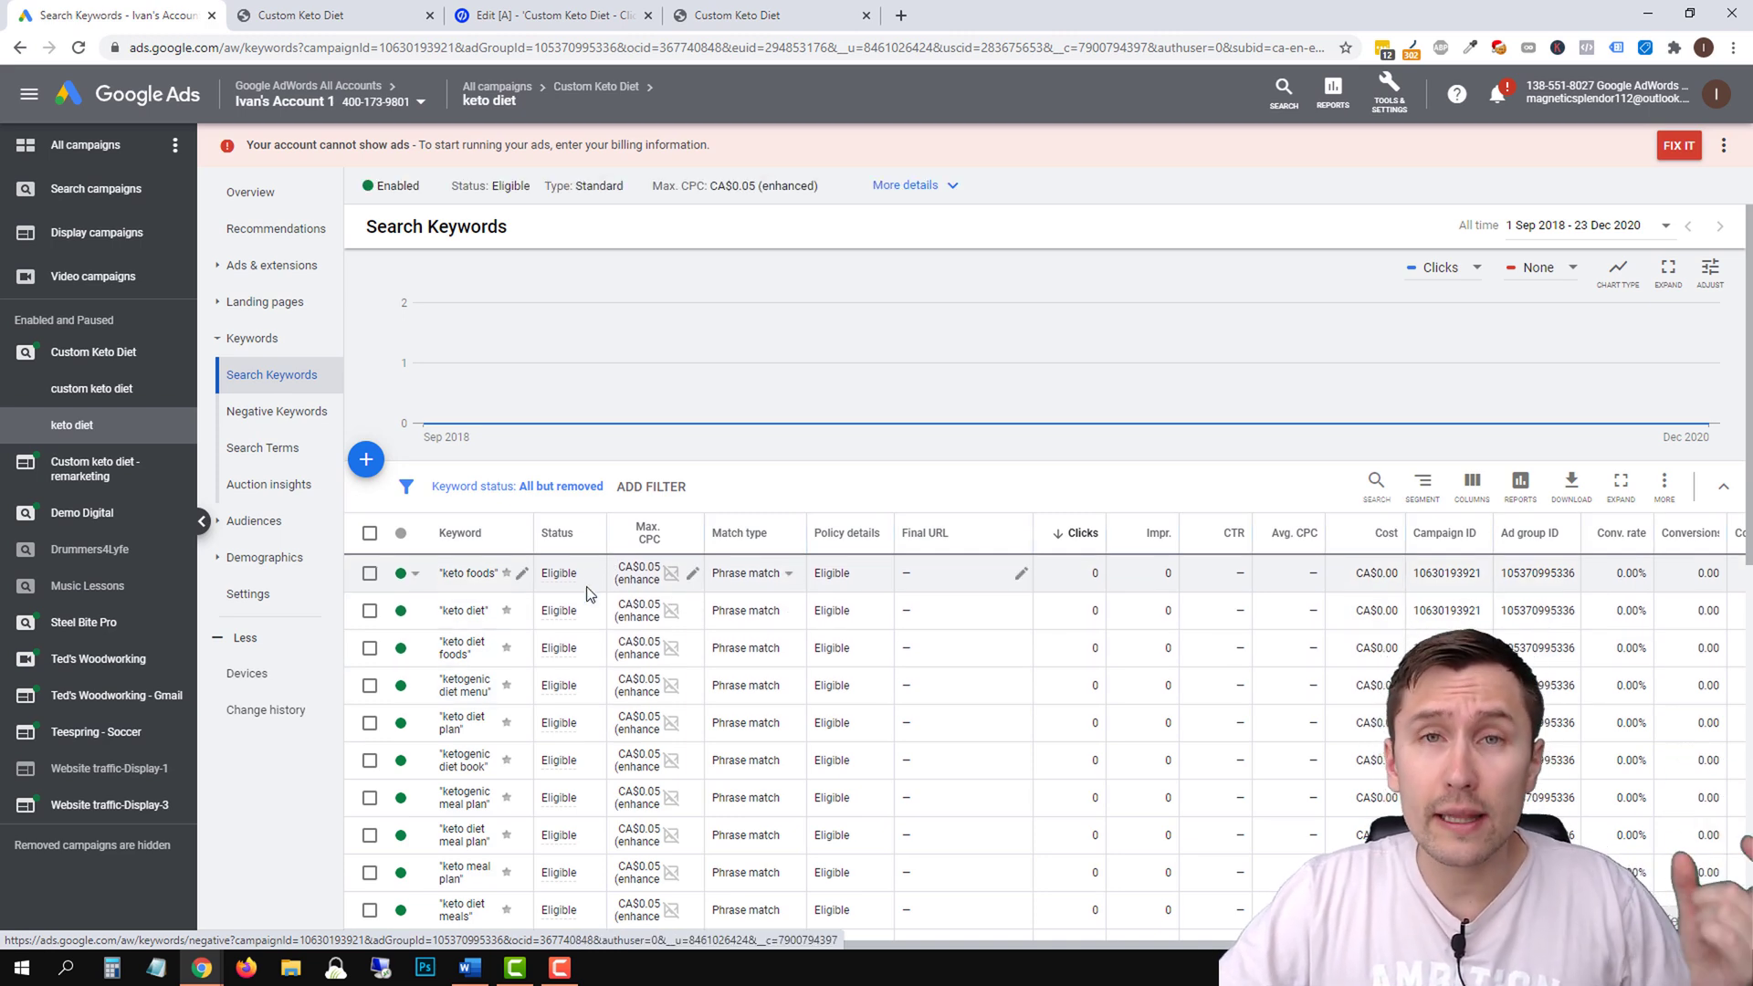
{"action": "scroll", "coordinate": [585, 583], "scroll_direction": "down", "scroll_amount": 2}
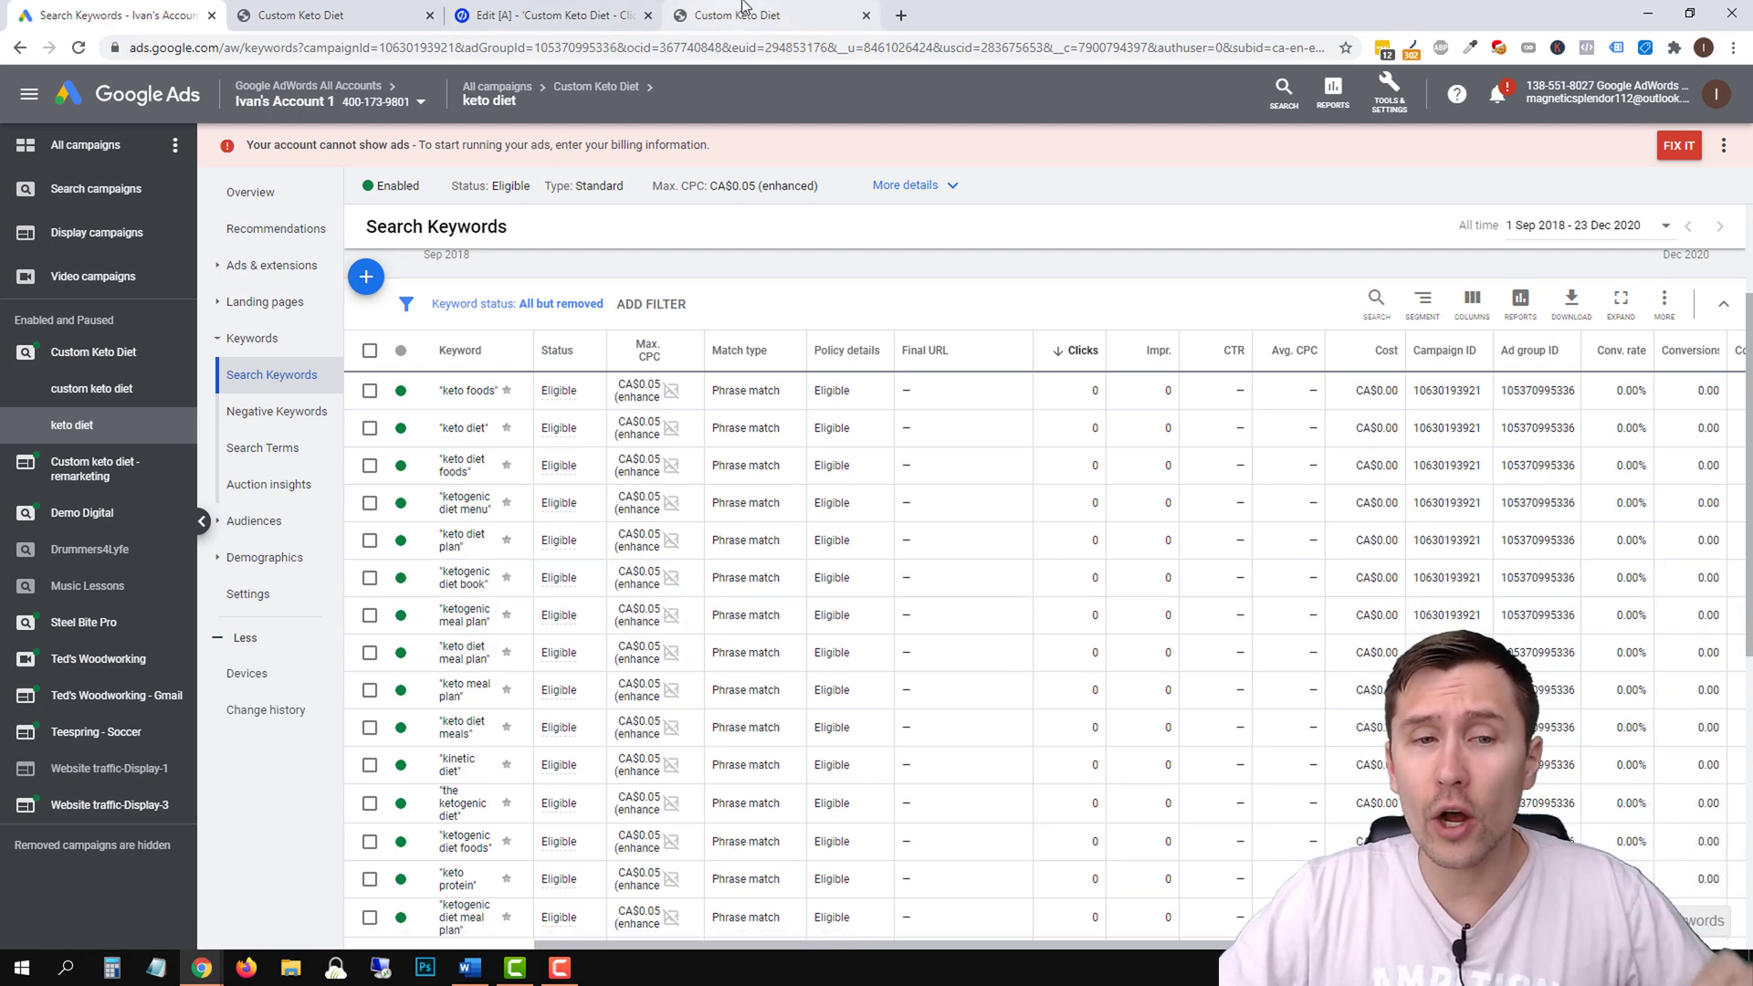
On the live landing page, set the address's kw value to Keto Diet Meal Plan, reload, and inspect the headline.
{"action": "left_click", "coordinate": [767, 12]}
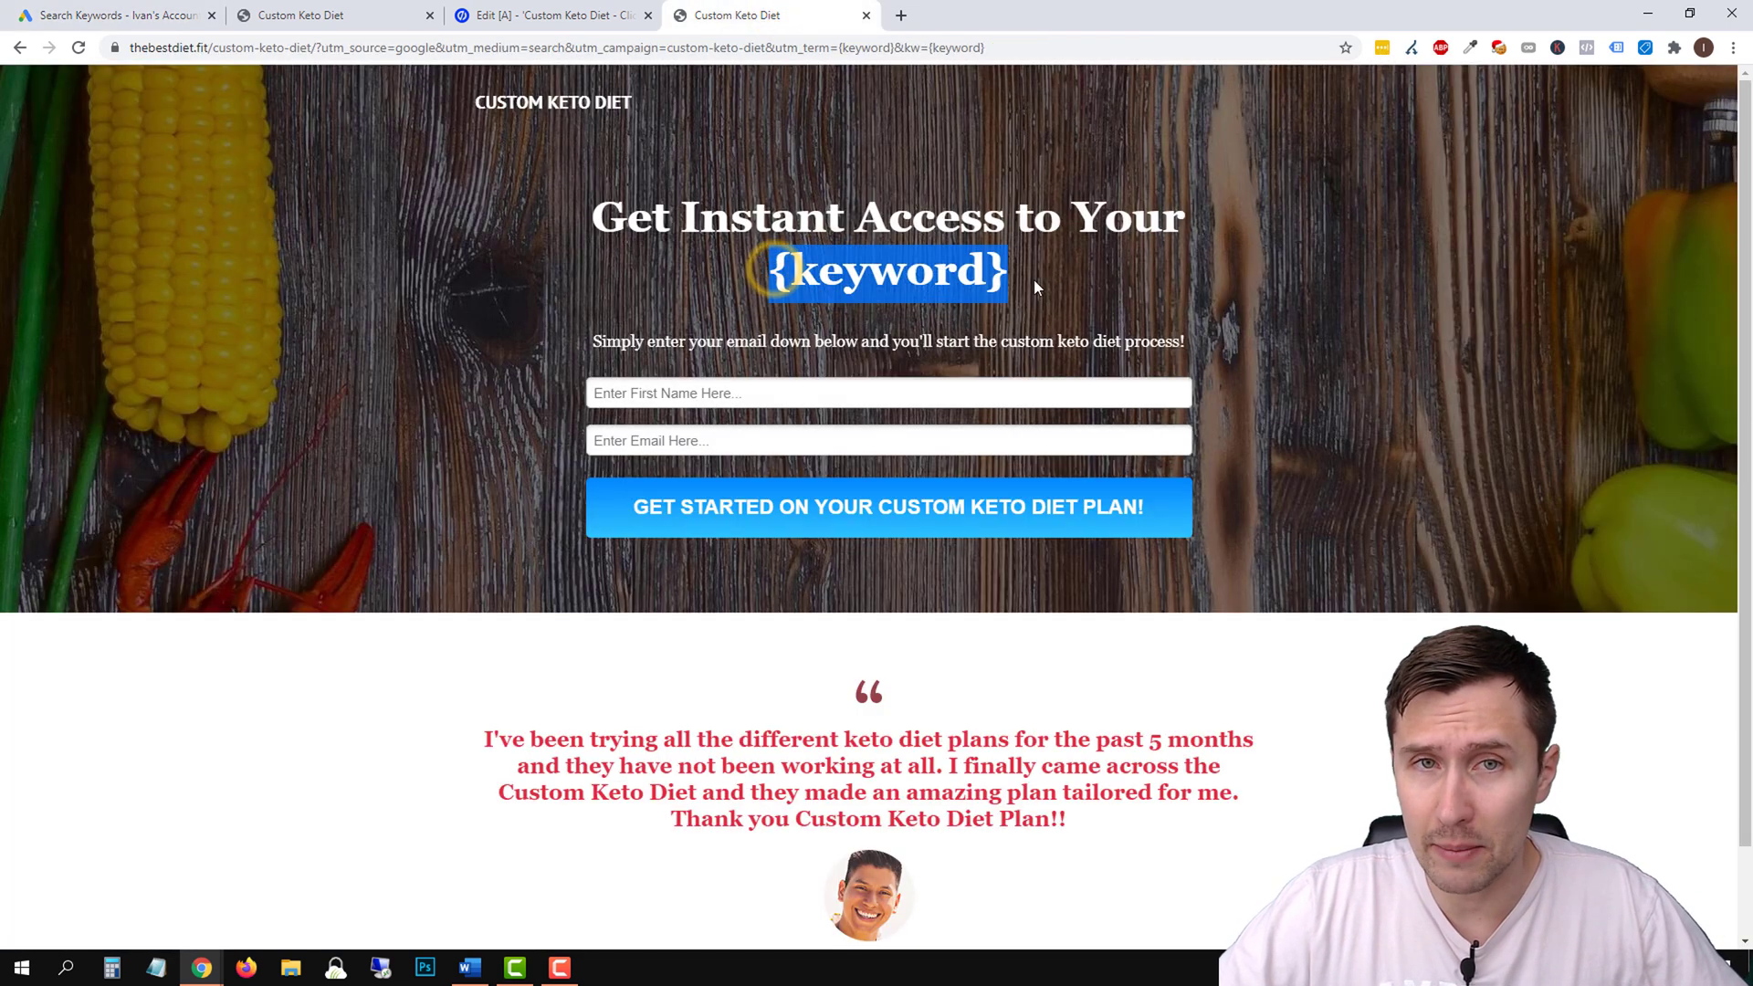
{"action": "left_click", "coordinate": [986, 47]}
{"action": "left_click_drag", "start_coordinate": [1000, 47], "coordinate": [1057, 47]}
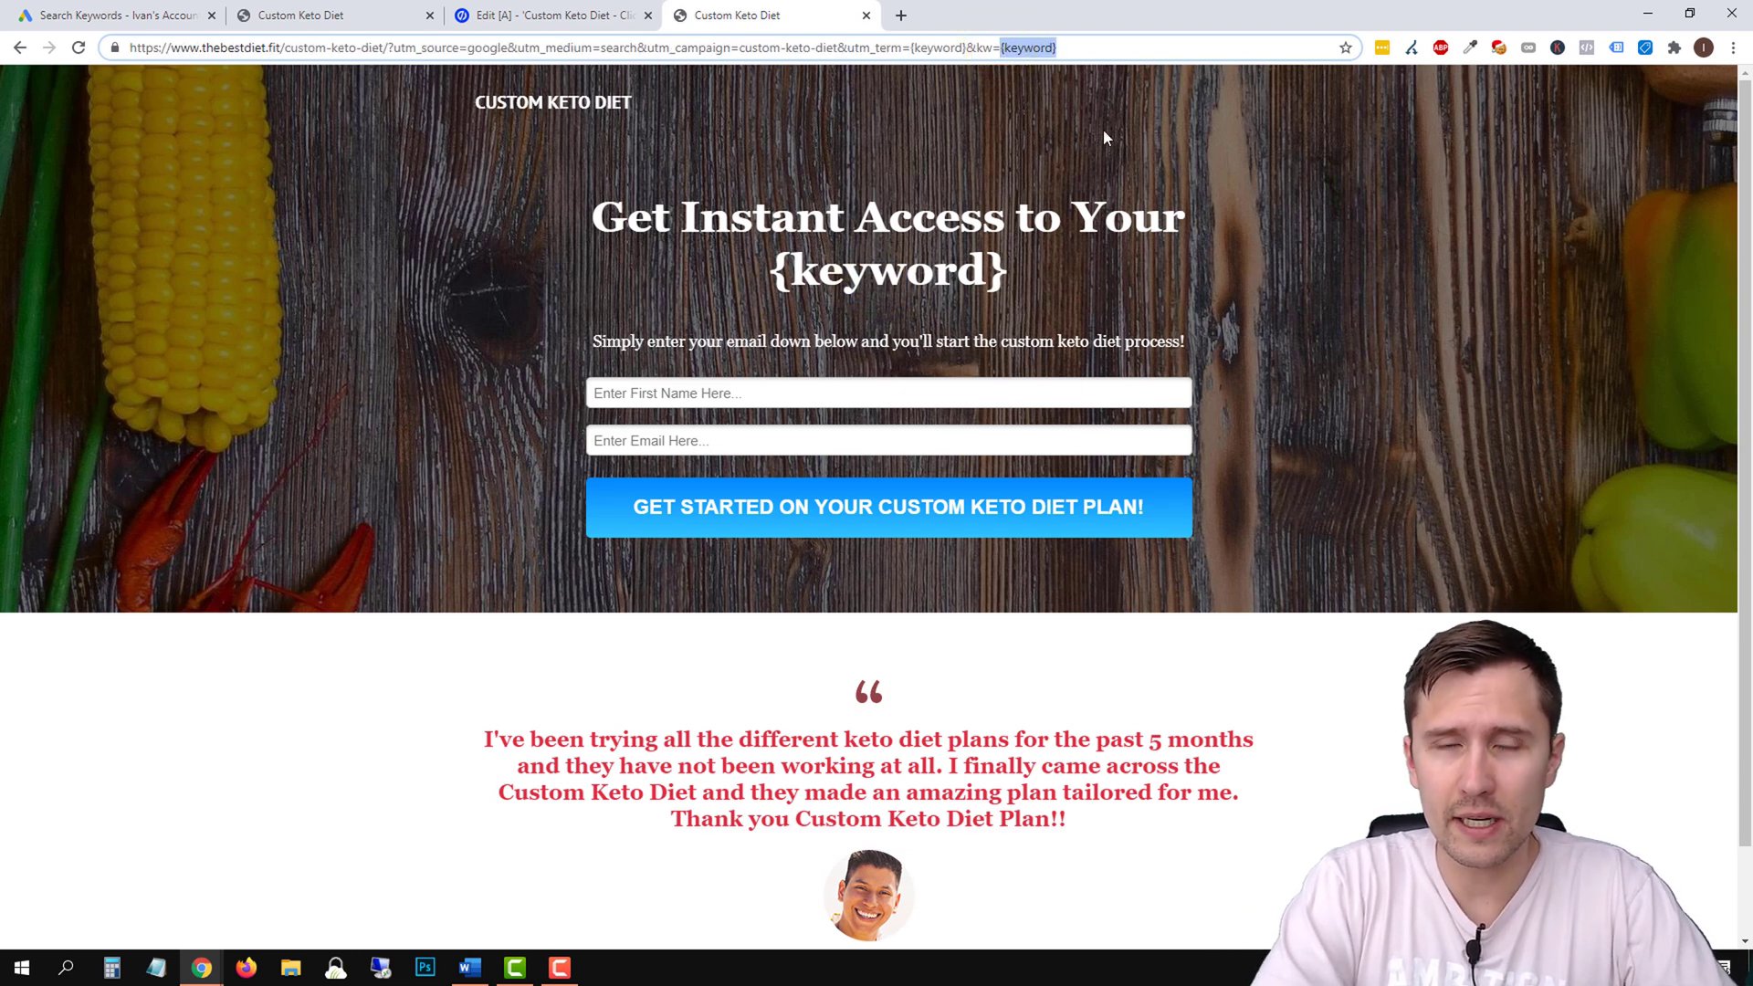
{"action": "type", "text": "Keto Diet Mea"}
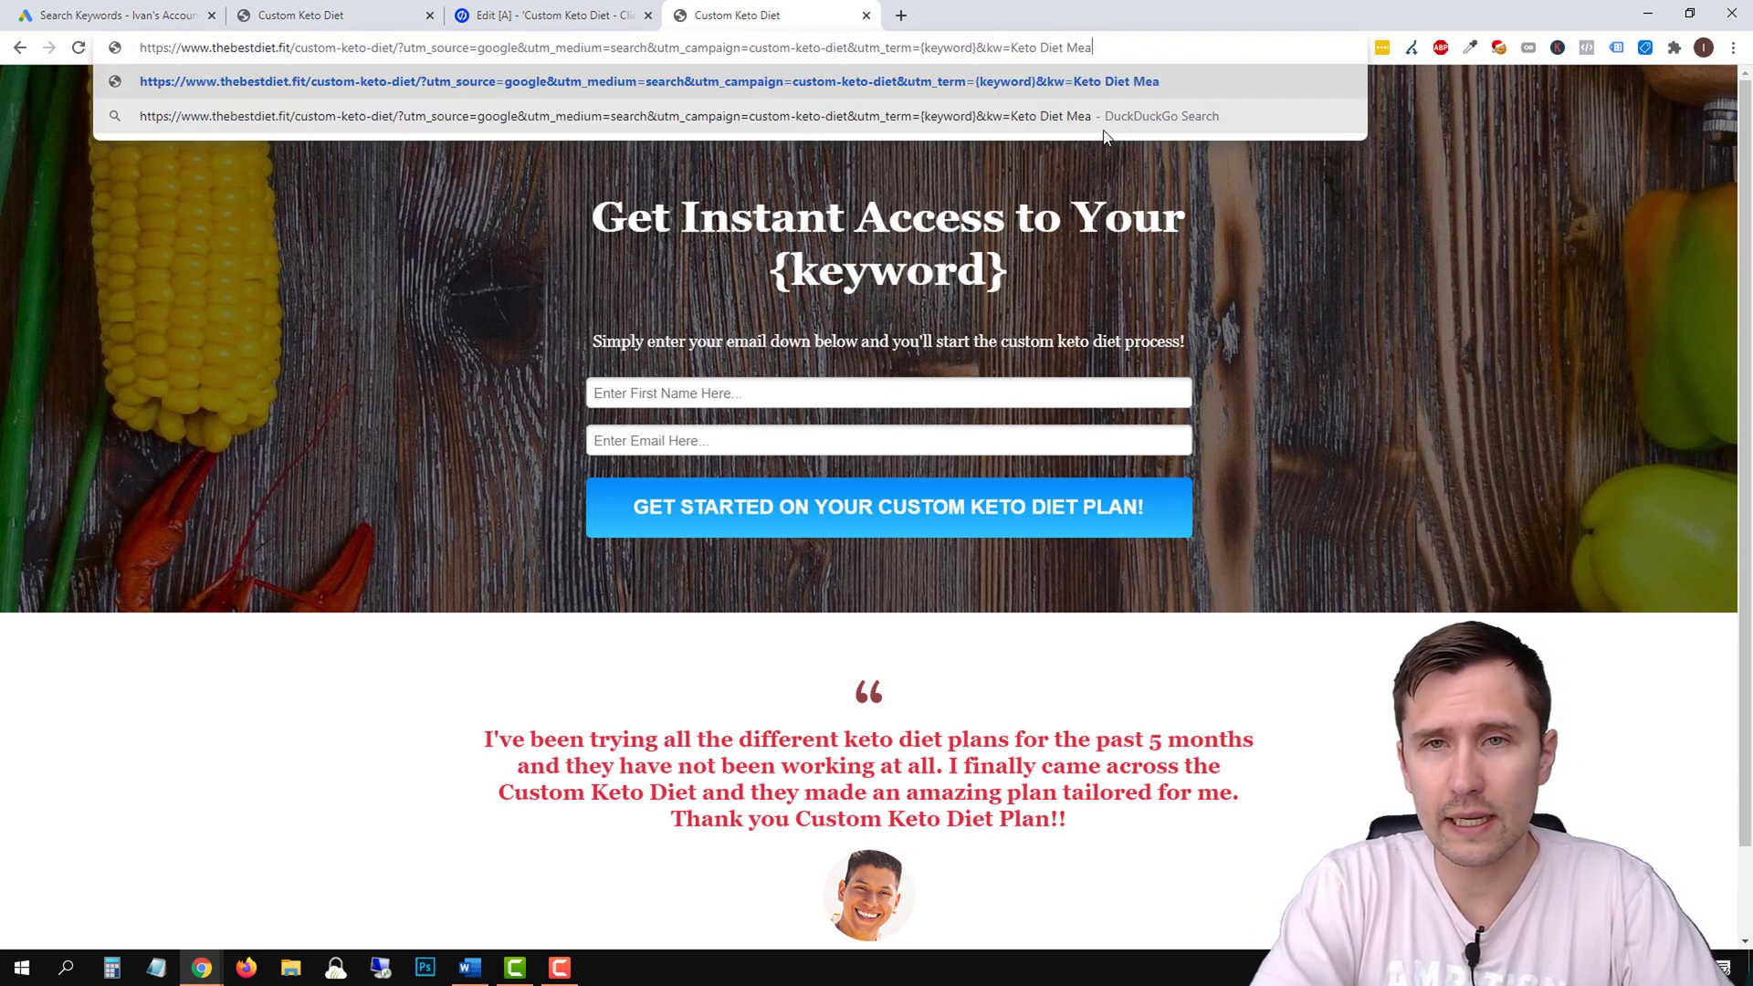
{"action": "type", "text": "l Plan"}
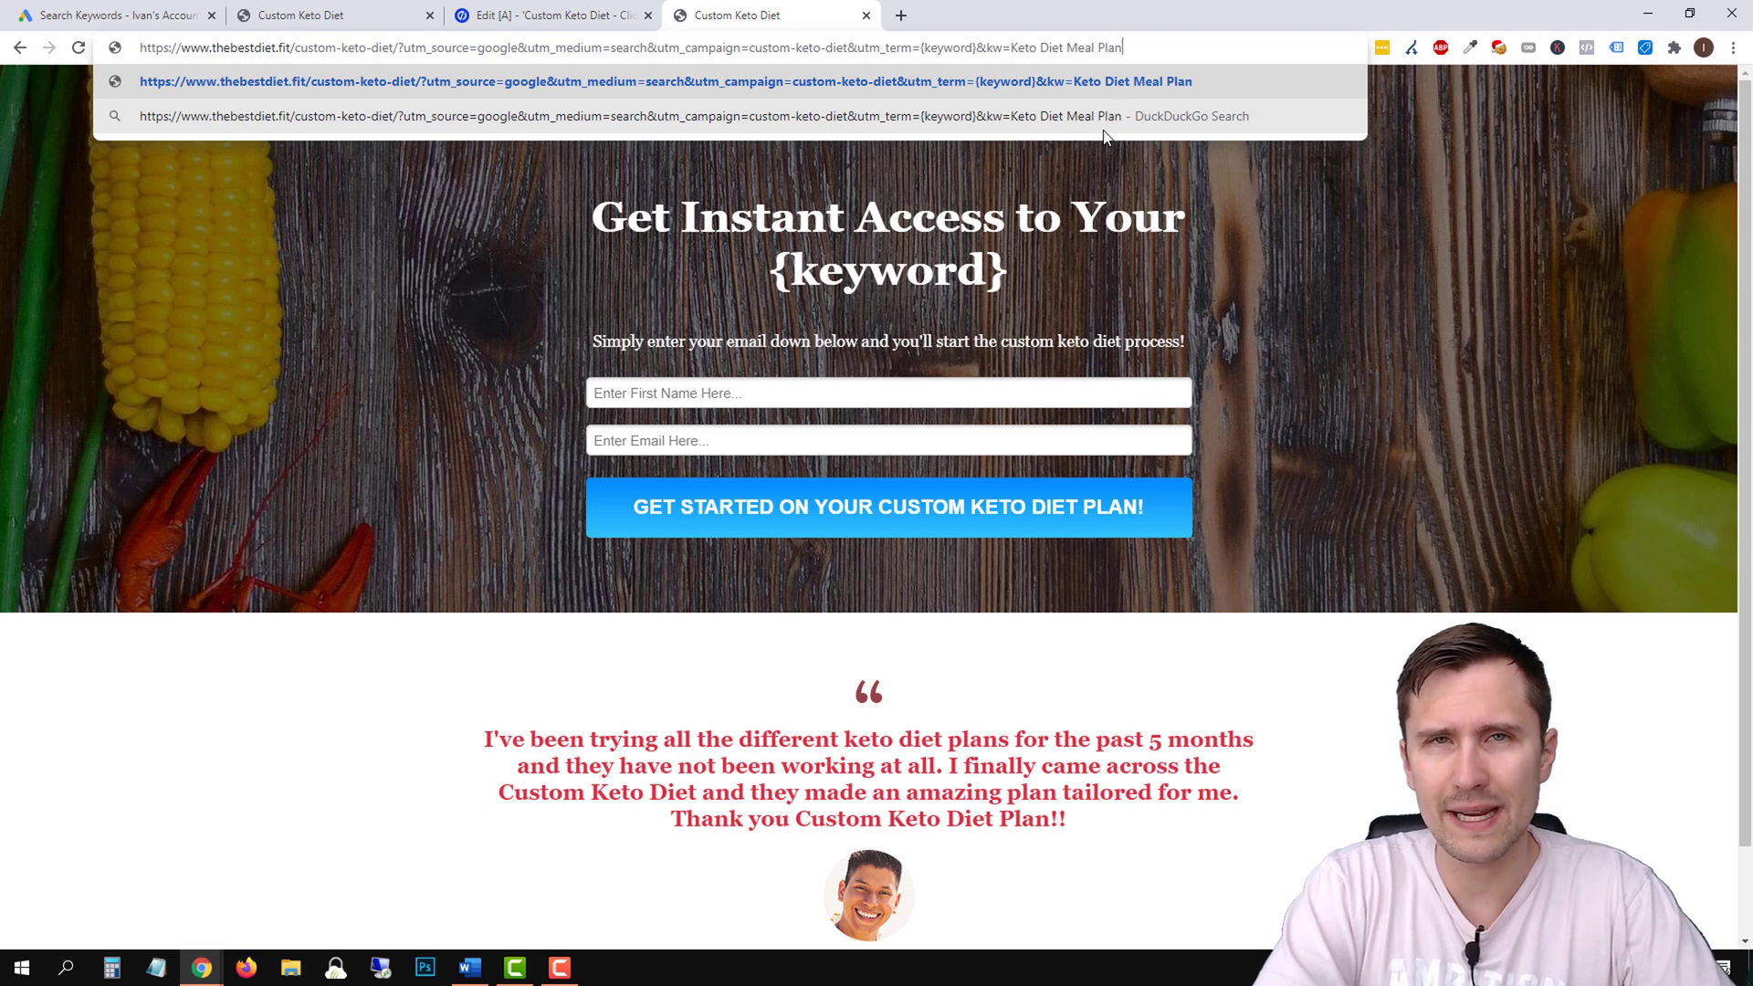
{"action": "key", "text": "Return"}
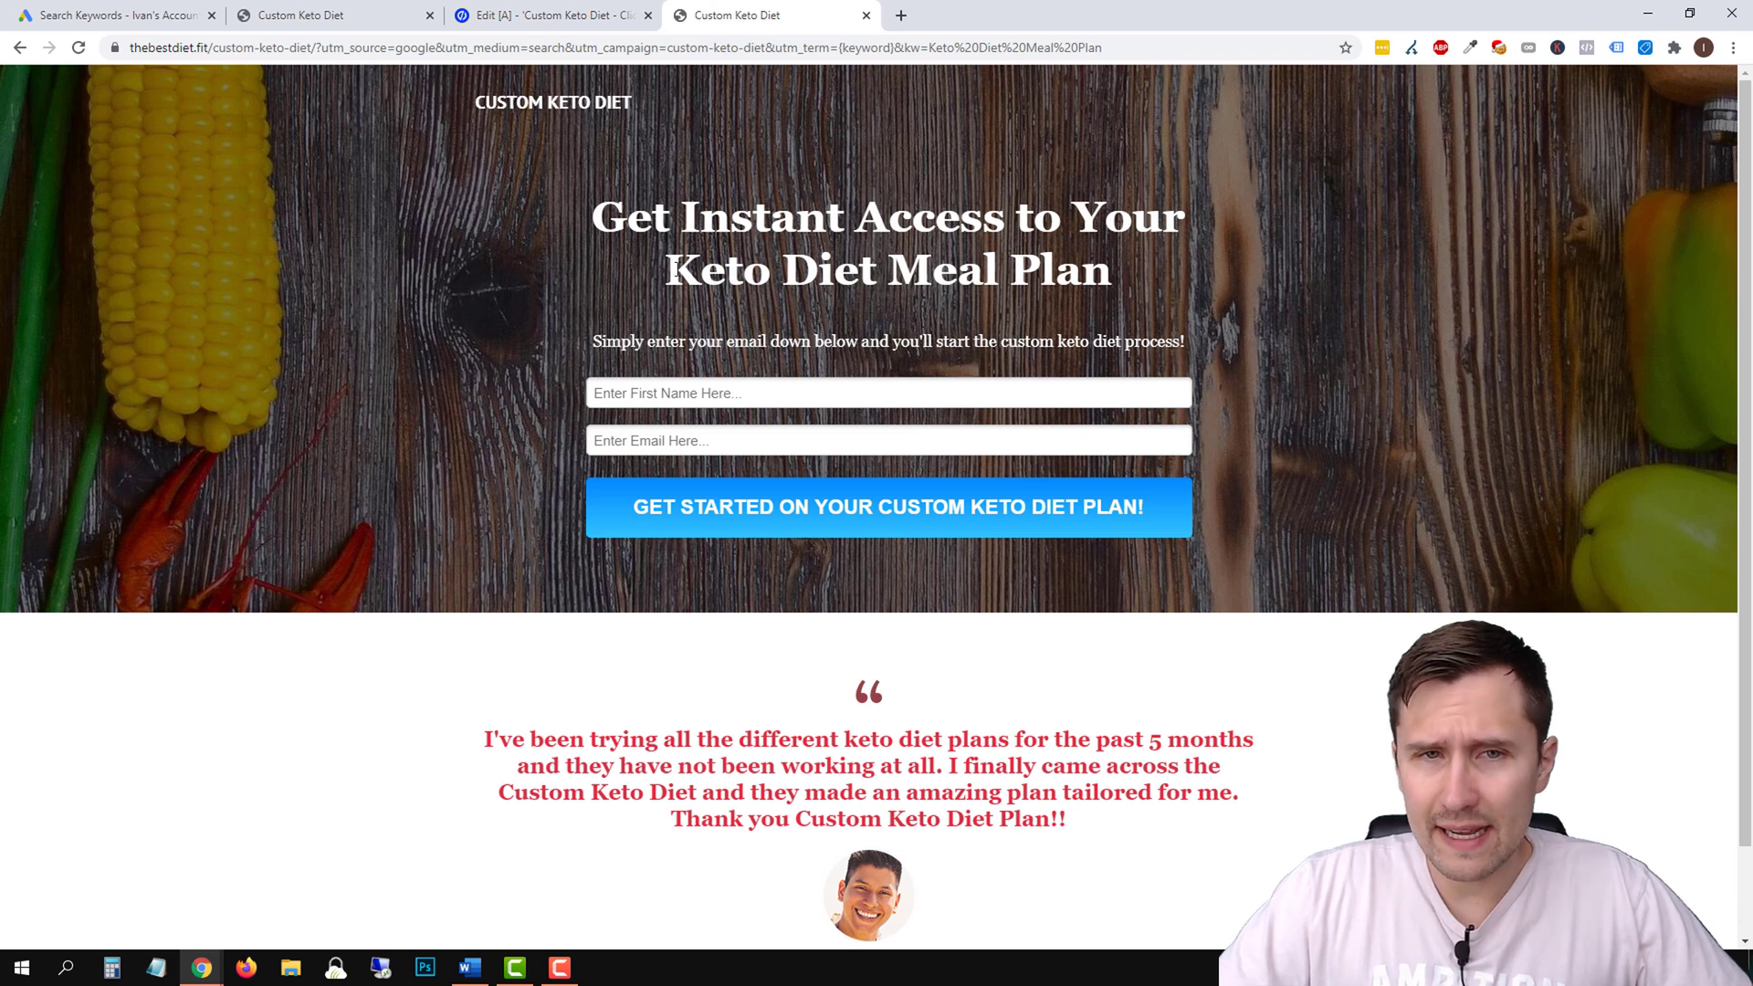
{"action": "left_click_drag", "start_coordinate": [594, 217], "coordinate": [970, 692]}
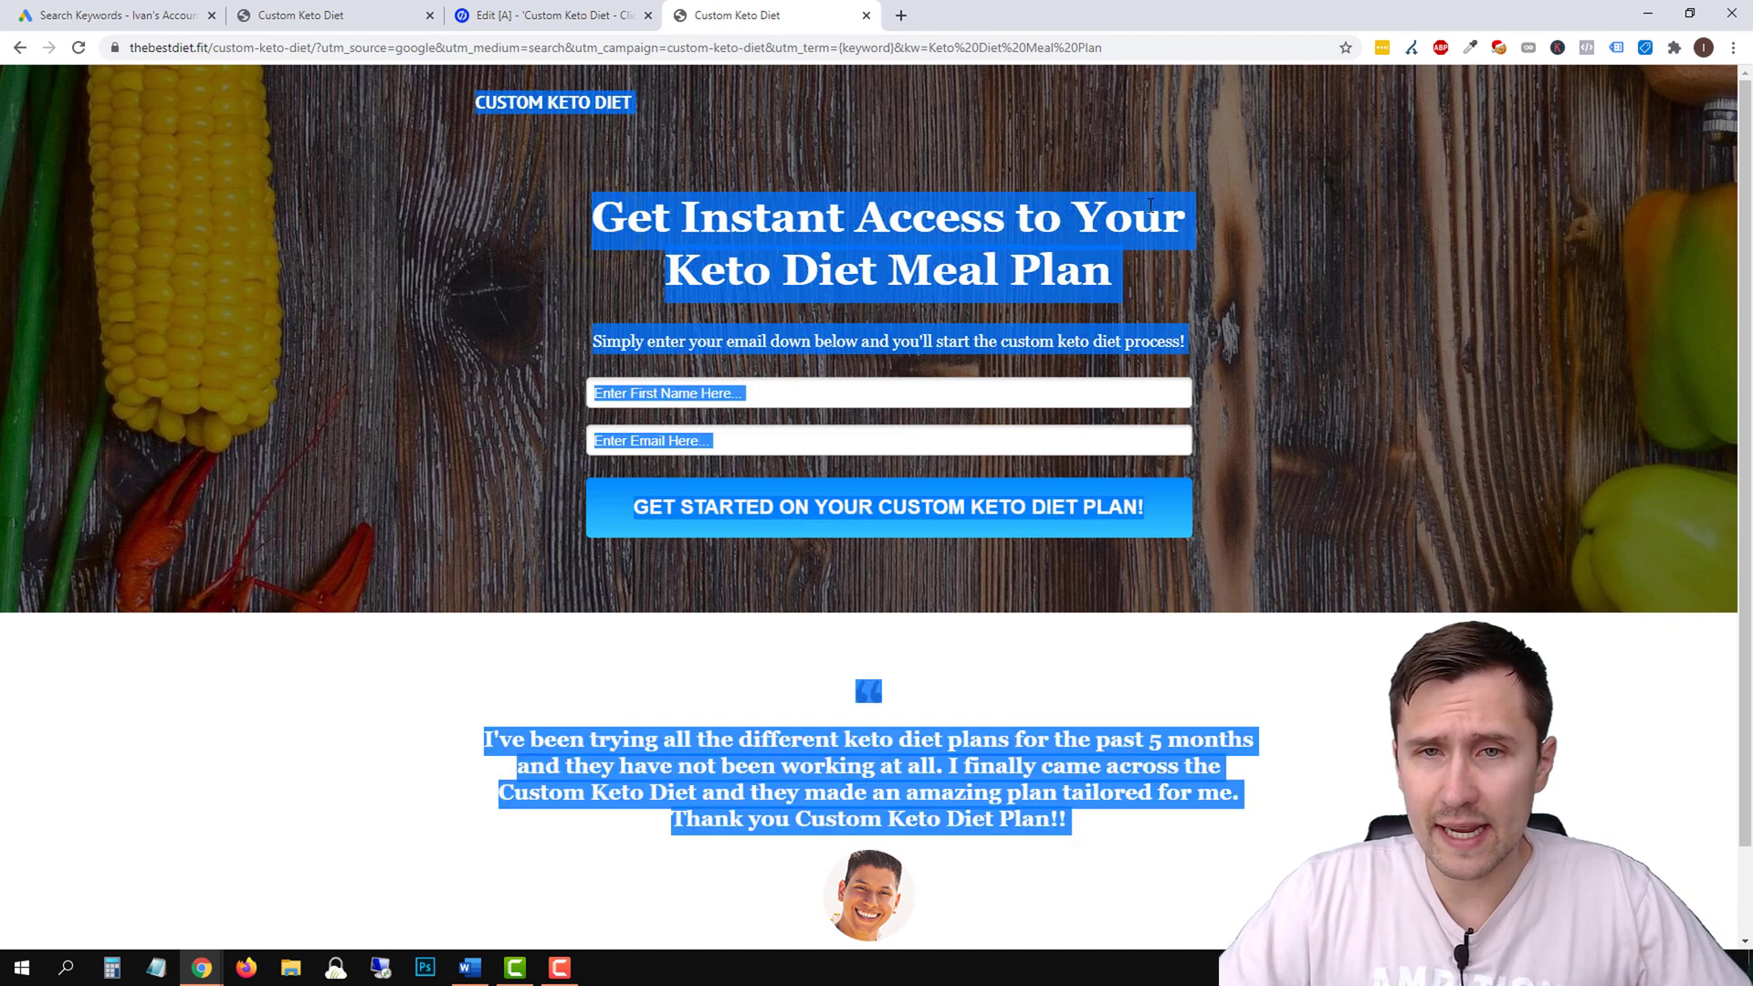
{"action": "left_click", "coordinate": [866, 248]}
{"action": "left_click_drag", "start_coordinate": [662, 274], "coordinate": [1112, 273]}
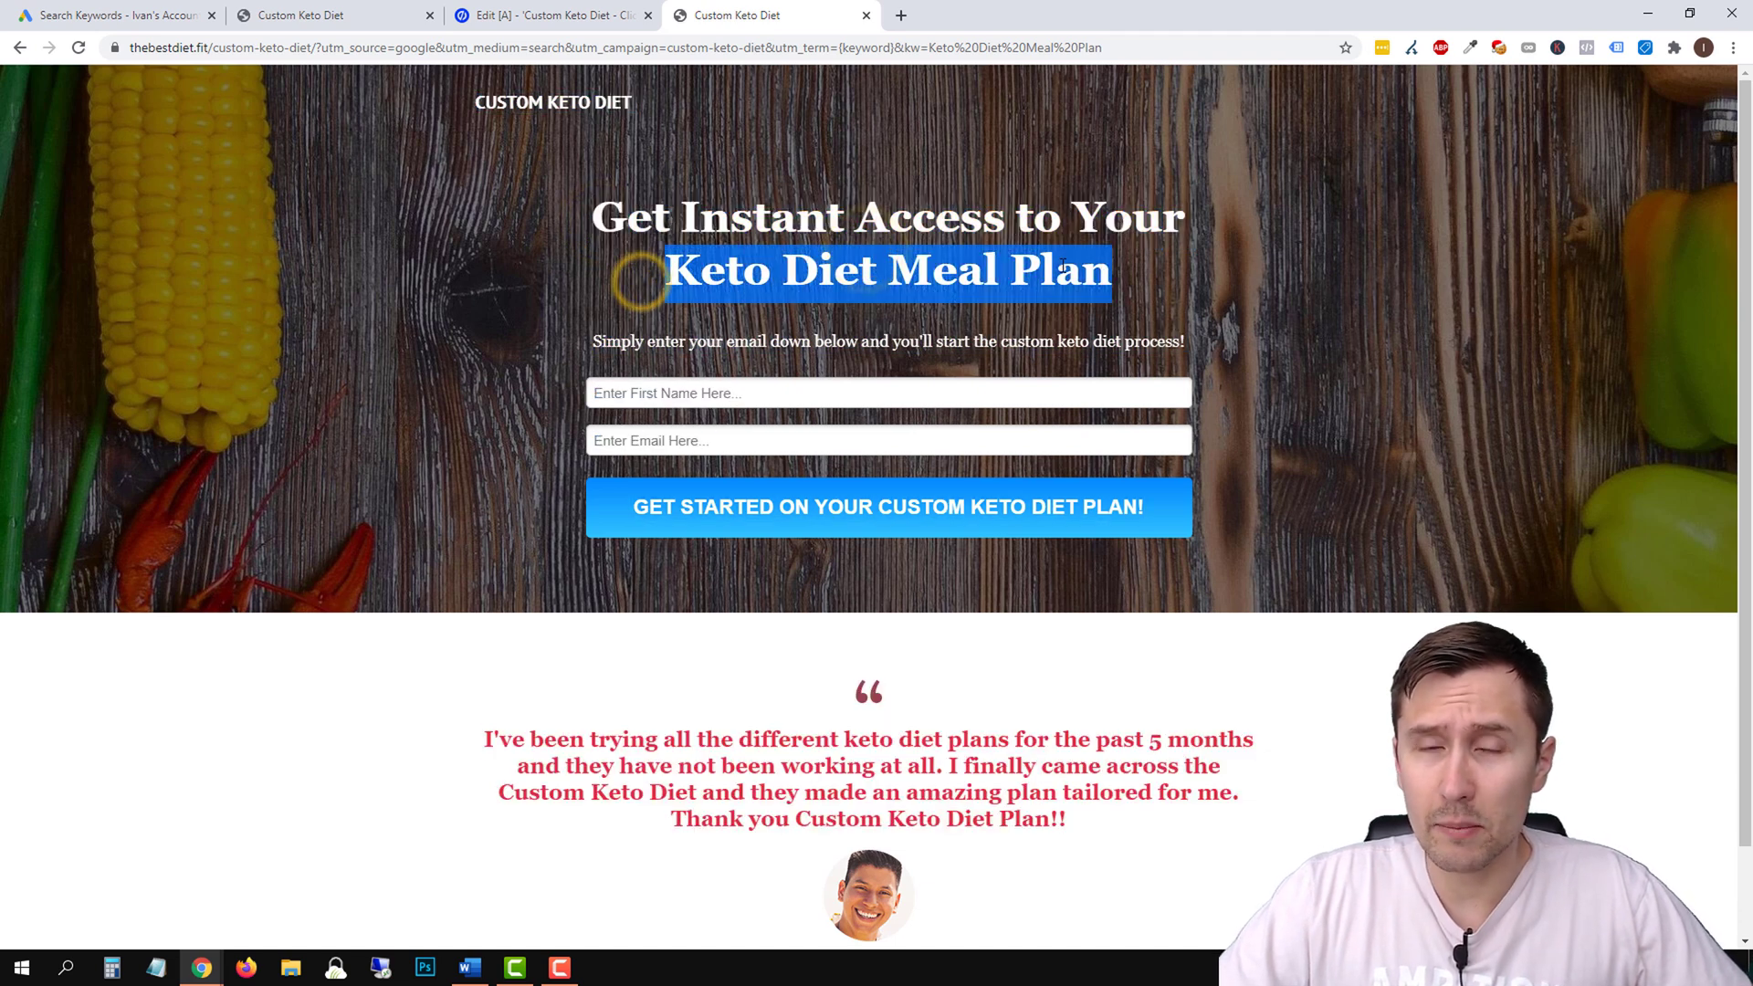
Replace the kw value in the landing page address with {keyword}, without loading the page.
{"action": "left_click", "coordinate": [1092, 57]}
{"action": "left_click", "coordinate": [1116, 50]}
{"action": "left_click_drag", "start_coordinate": [1195, 48], "coordinate": [1005, 50]}
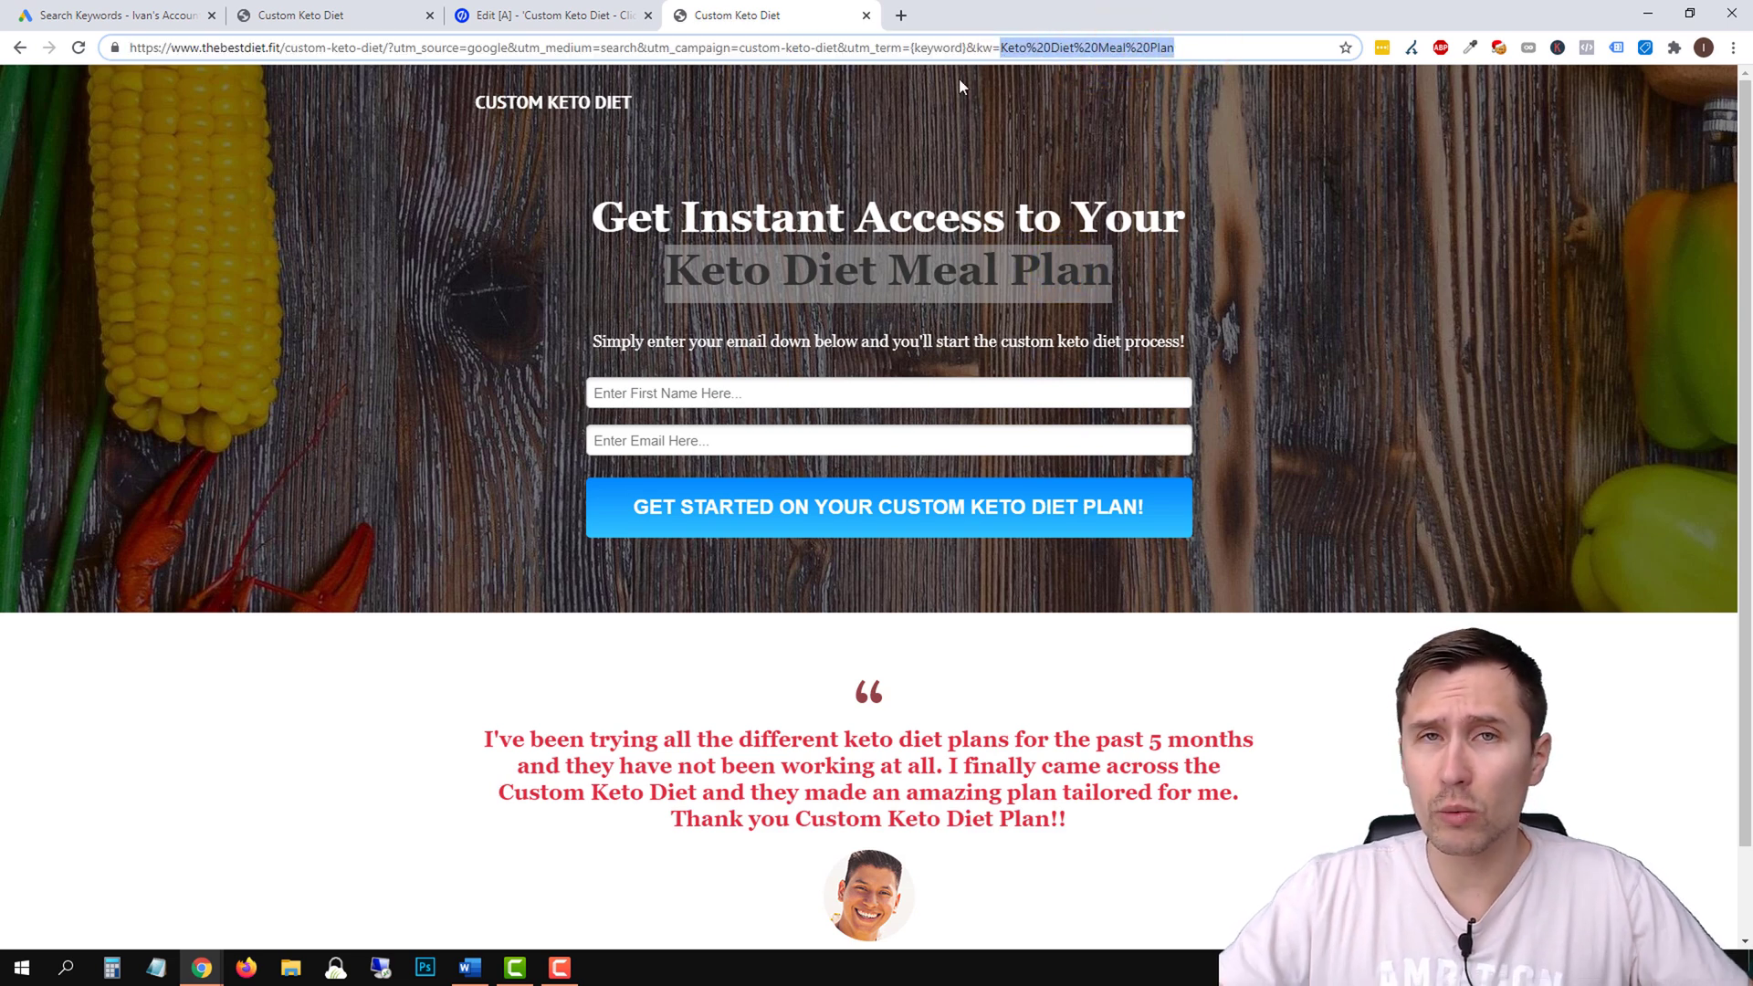
{"action": "type", "text": "{keyword"}
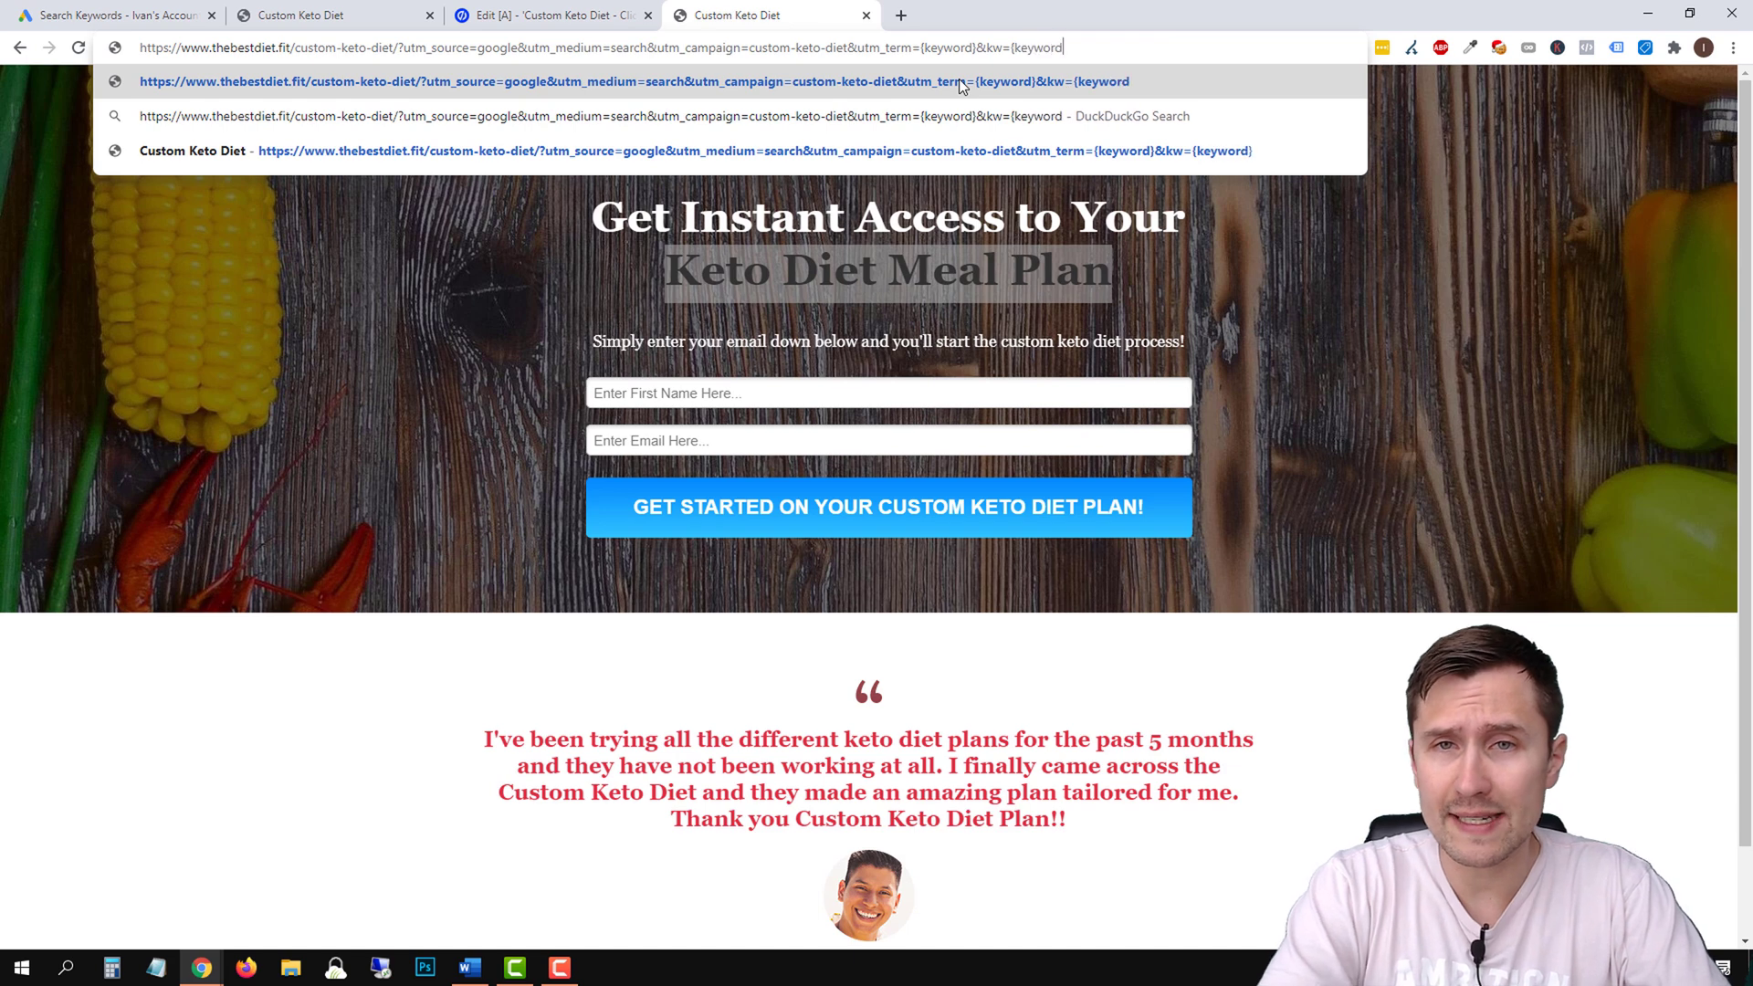
{"action": "type", "text": "}"}
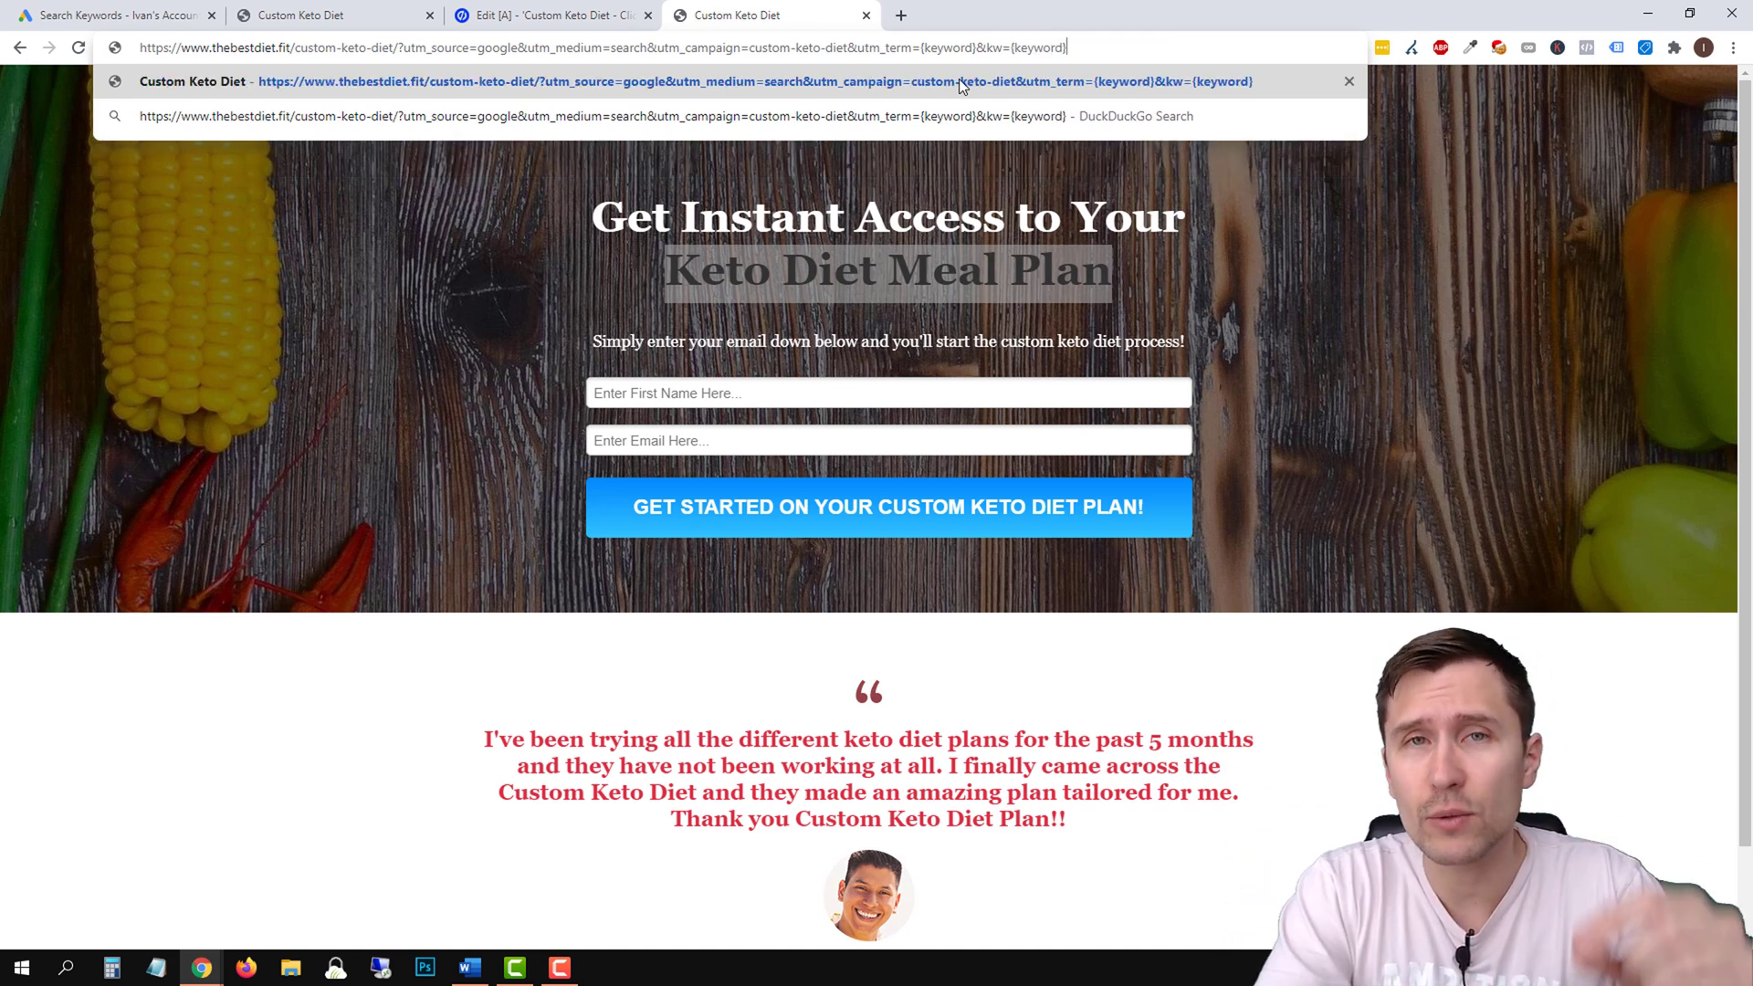
Replace {keyword} in the address's kw parameter with Make Money Today, load the page, and inspect the headline.
{"action": "key", "text": "BackSpace"}
{"action": "key", "text": "BackSpace"}
{"action": "key", "text": "BackSpace"}
{"action": "key", "text": "BackSpace"}
{"action": "key", "text": "BackSpace"}
{"action": "key", "text": "BackSpace"}
{"action": "key", "text": "BackSpace"}
{"action": "key", "text": "BackSpace"}
{"action": "key", "text": "BackSpace"}
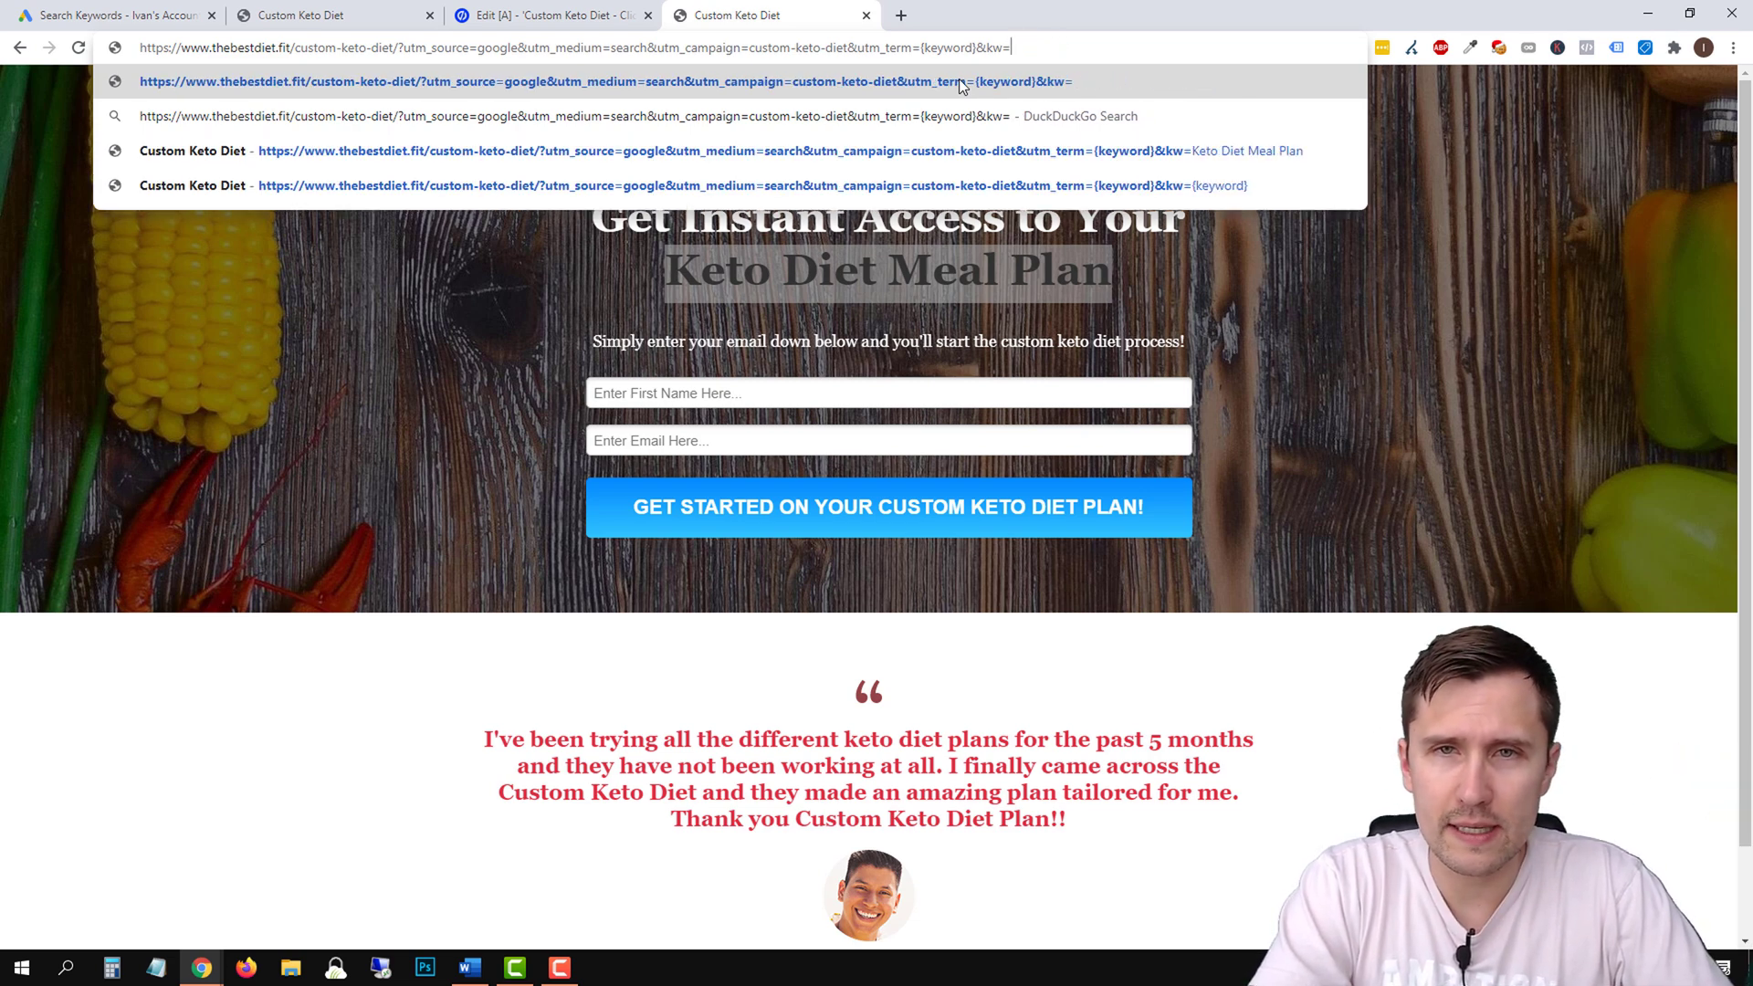
{"action": "type", "text": "Make Money Today"}
{"action": "key", "text": "Return"}
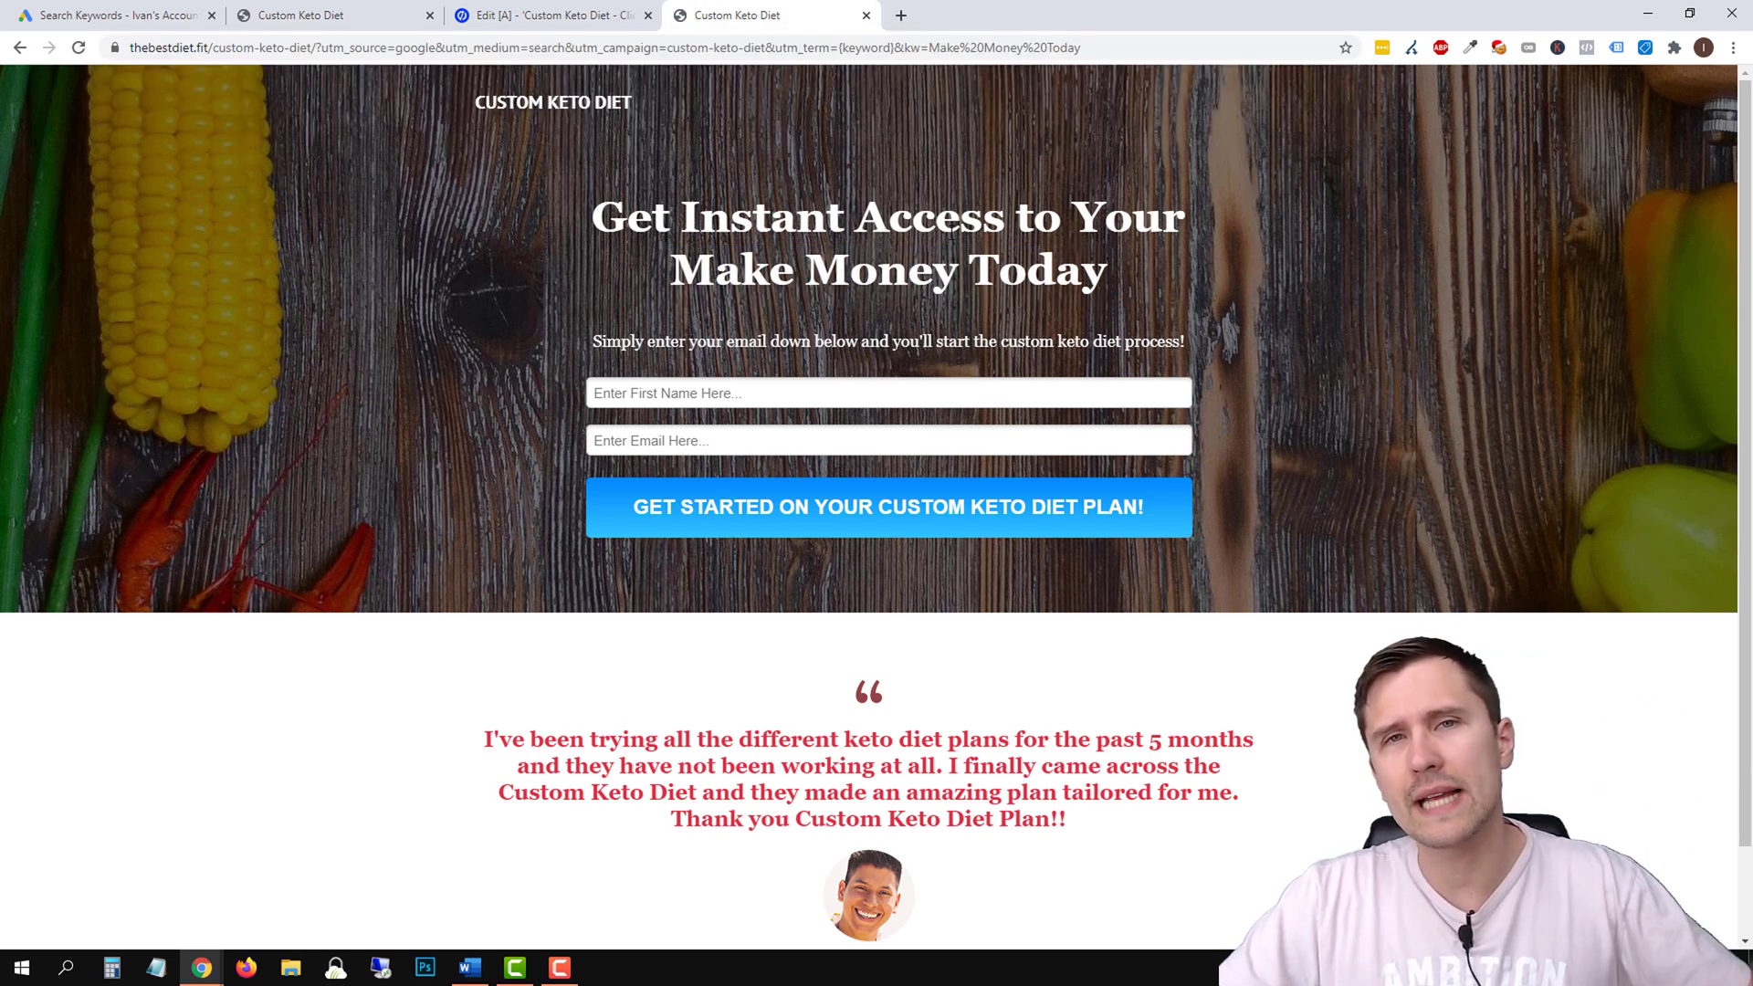
{"action": "double_click", "coordinate": [655, 267]}
{"action": "left_click", "coordinate": [763, 270]}
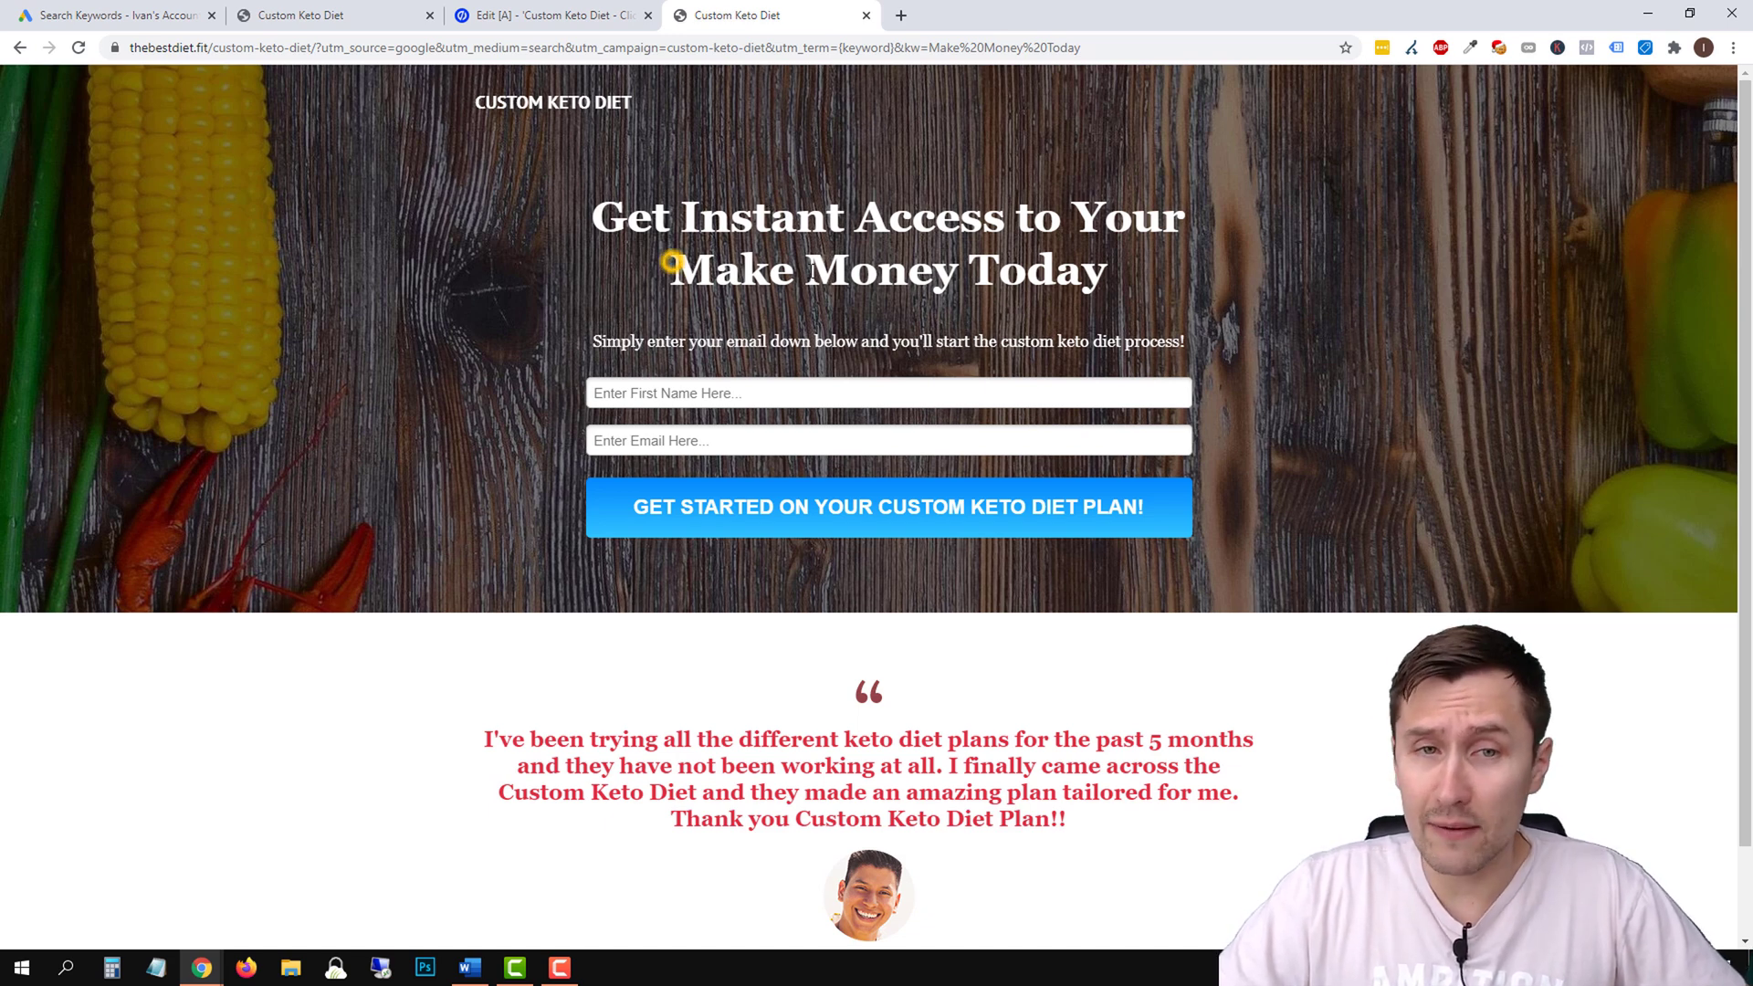
{"action": "triple_click", "coordinate": [673, 266]}
In the Unbounce editor, view the dynamic text replacement settings for "custom keto diet process!" in the subheading and close them unsaved.
{"action": "left_click", "coordinate": [597, 12]}
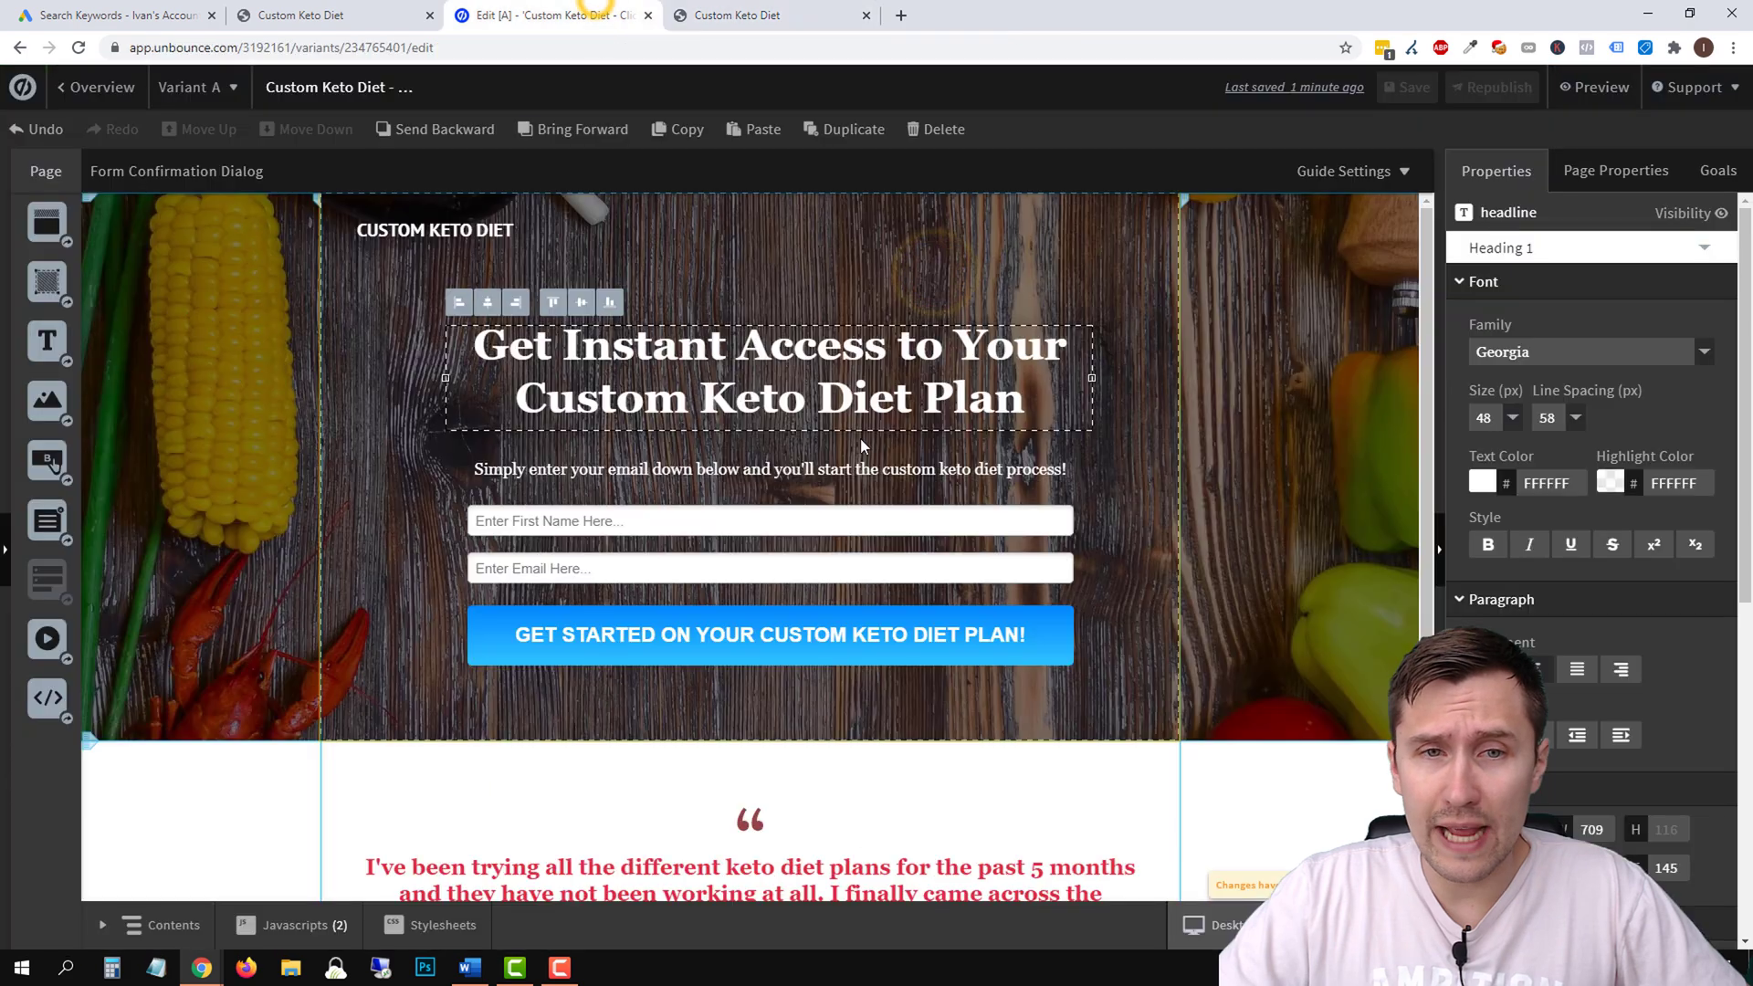
{"action": "left_click", "coordinate": [810, 470]}
{"action": "left_click_drag", "start_coordinate": [882, 470], "coordinate": [1069, 469]}
{"action": "left_click", "coordinate": [1671, 256]}
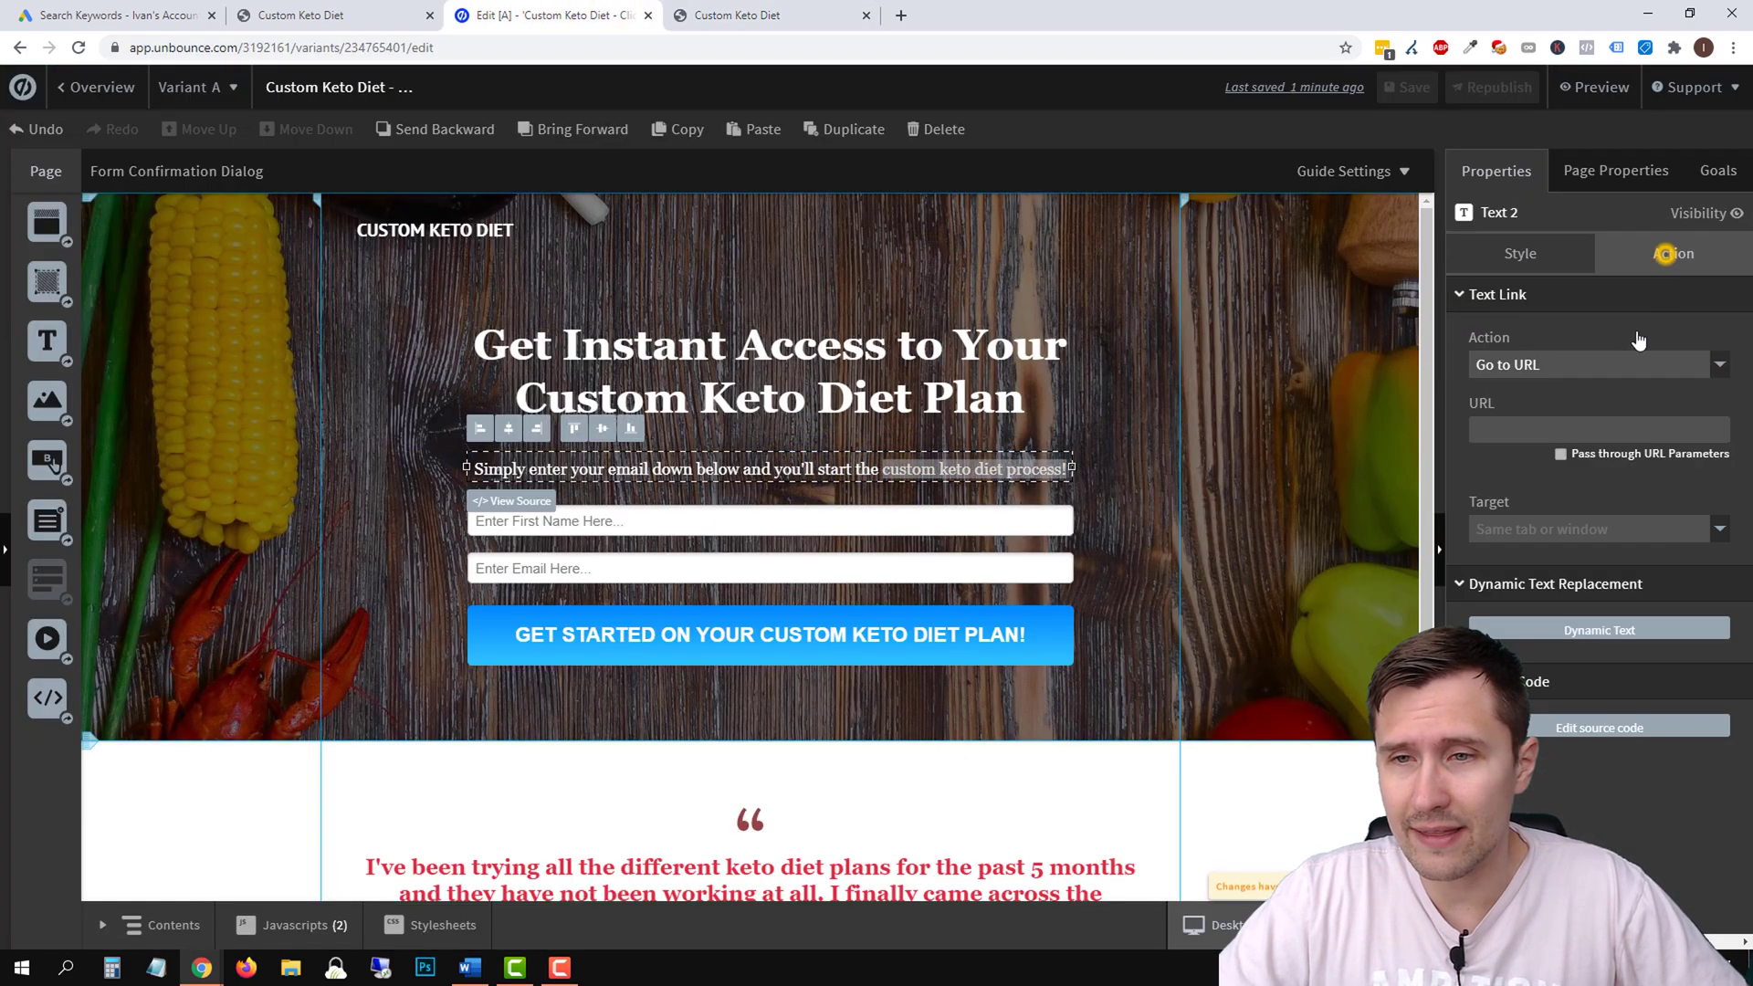
{"action": "left_click", "coordinate": [1541, 632]}
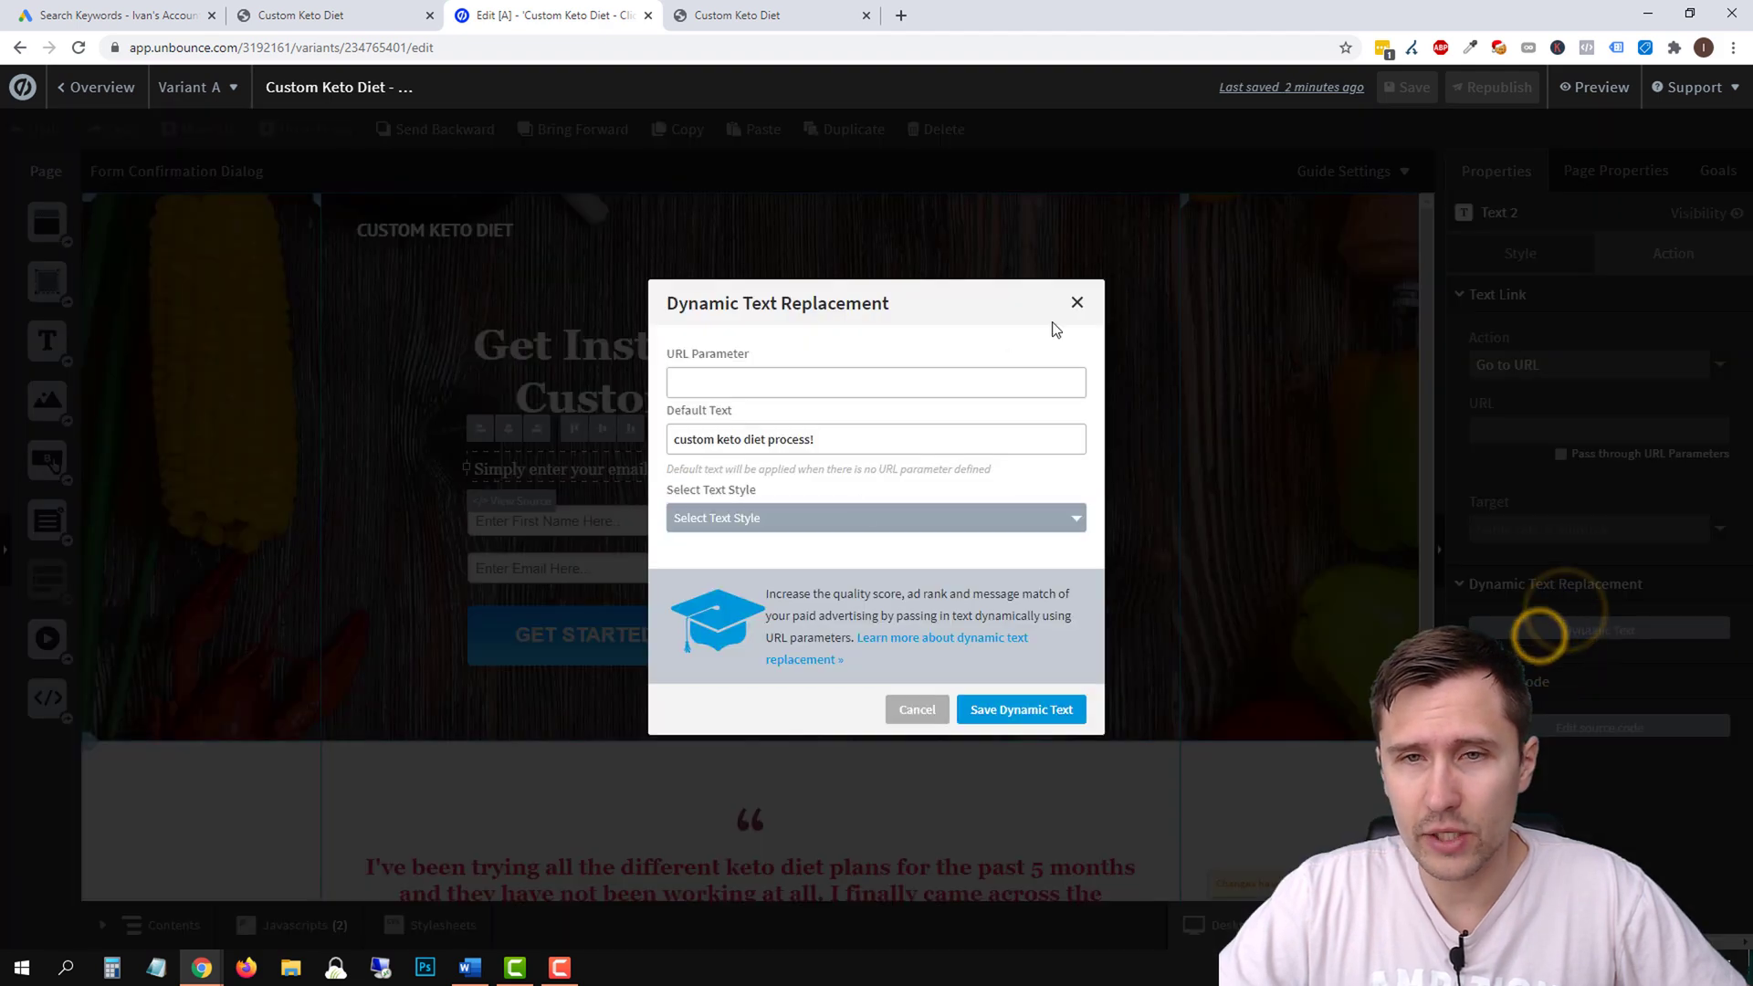
{"action": "left_click", "coordinate": [1077, 303]}
{"action": "scroll", "coordinate": [707, 639], "scroll_direction": "down", "scroll_amount": 3}
{"action": "left_click", "coordinate": [754, 598]}
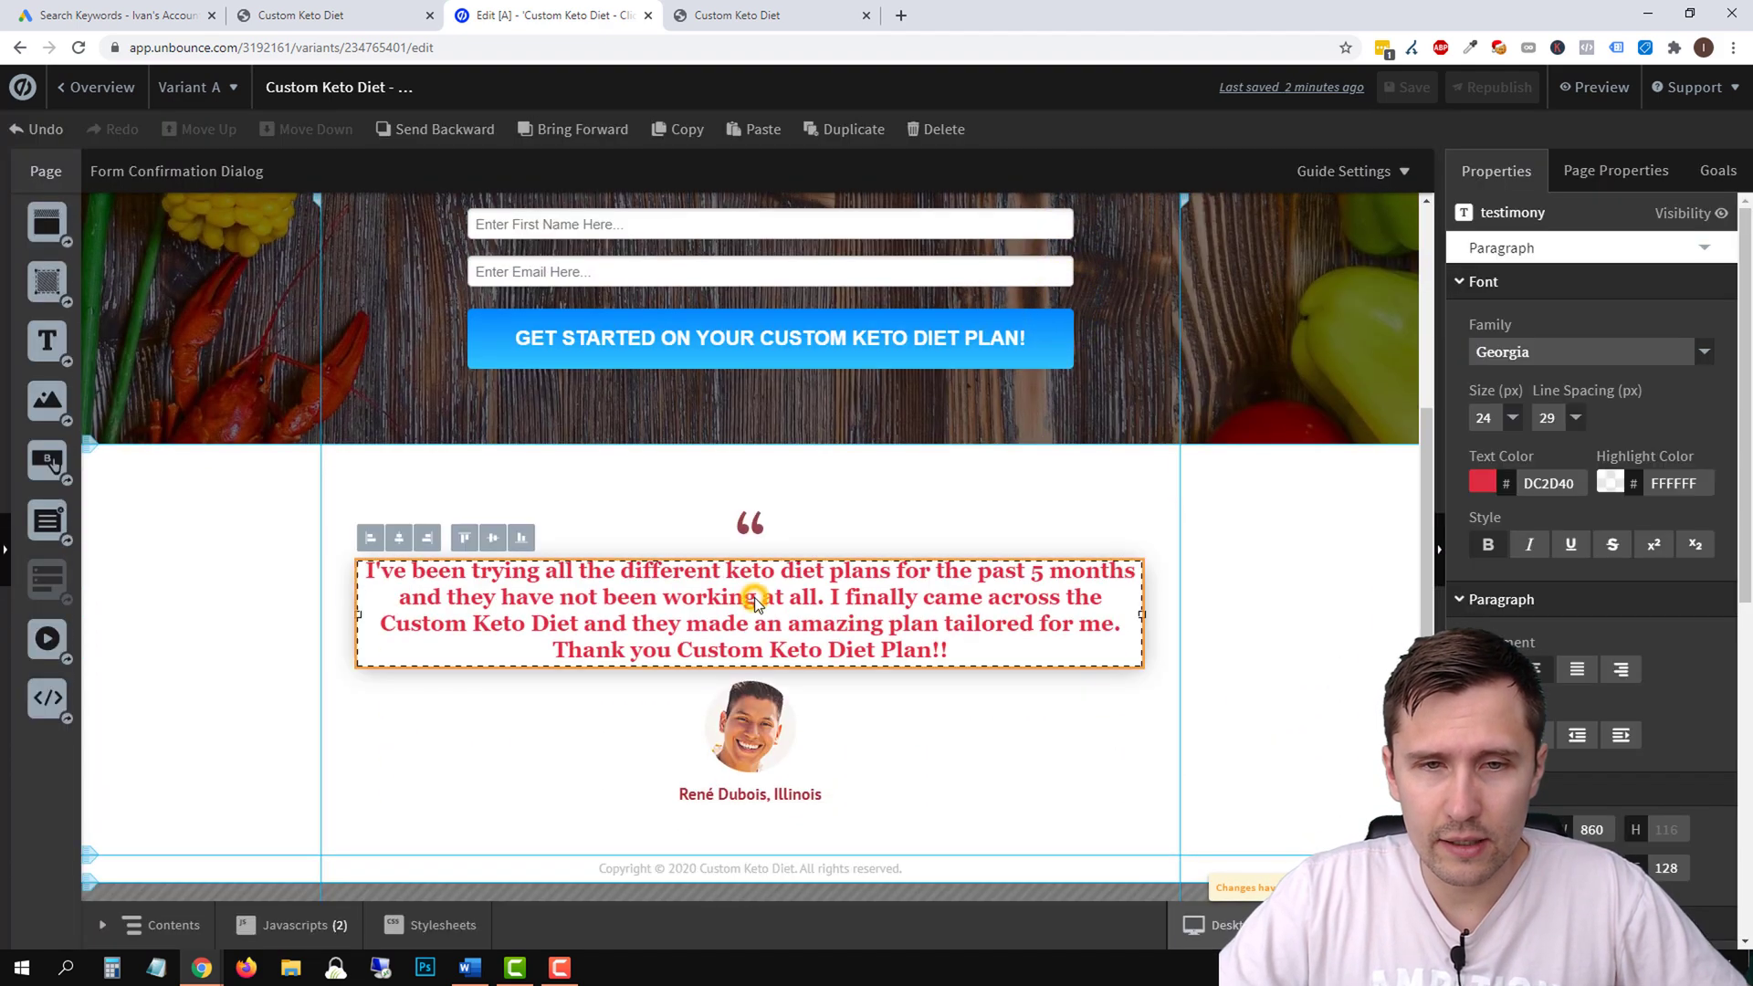
{"action": "left_click", "coordinate": [744, 458]}
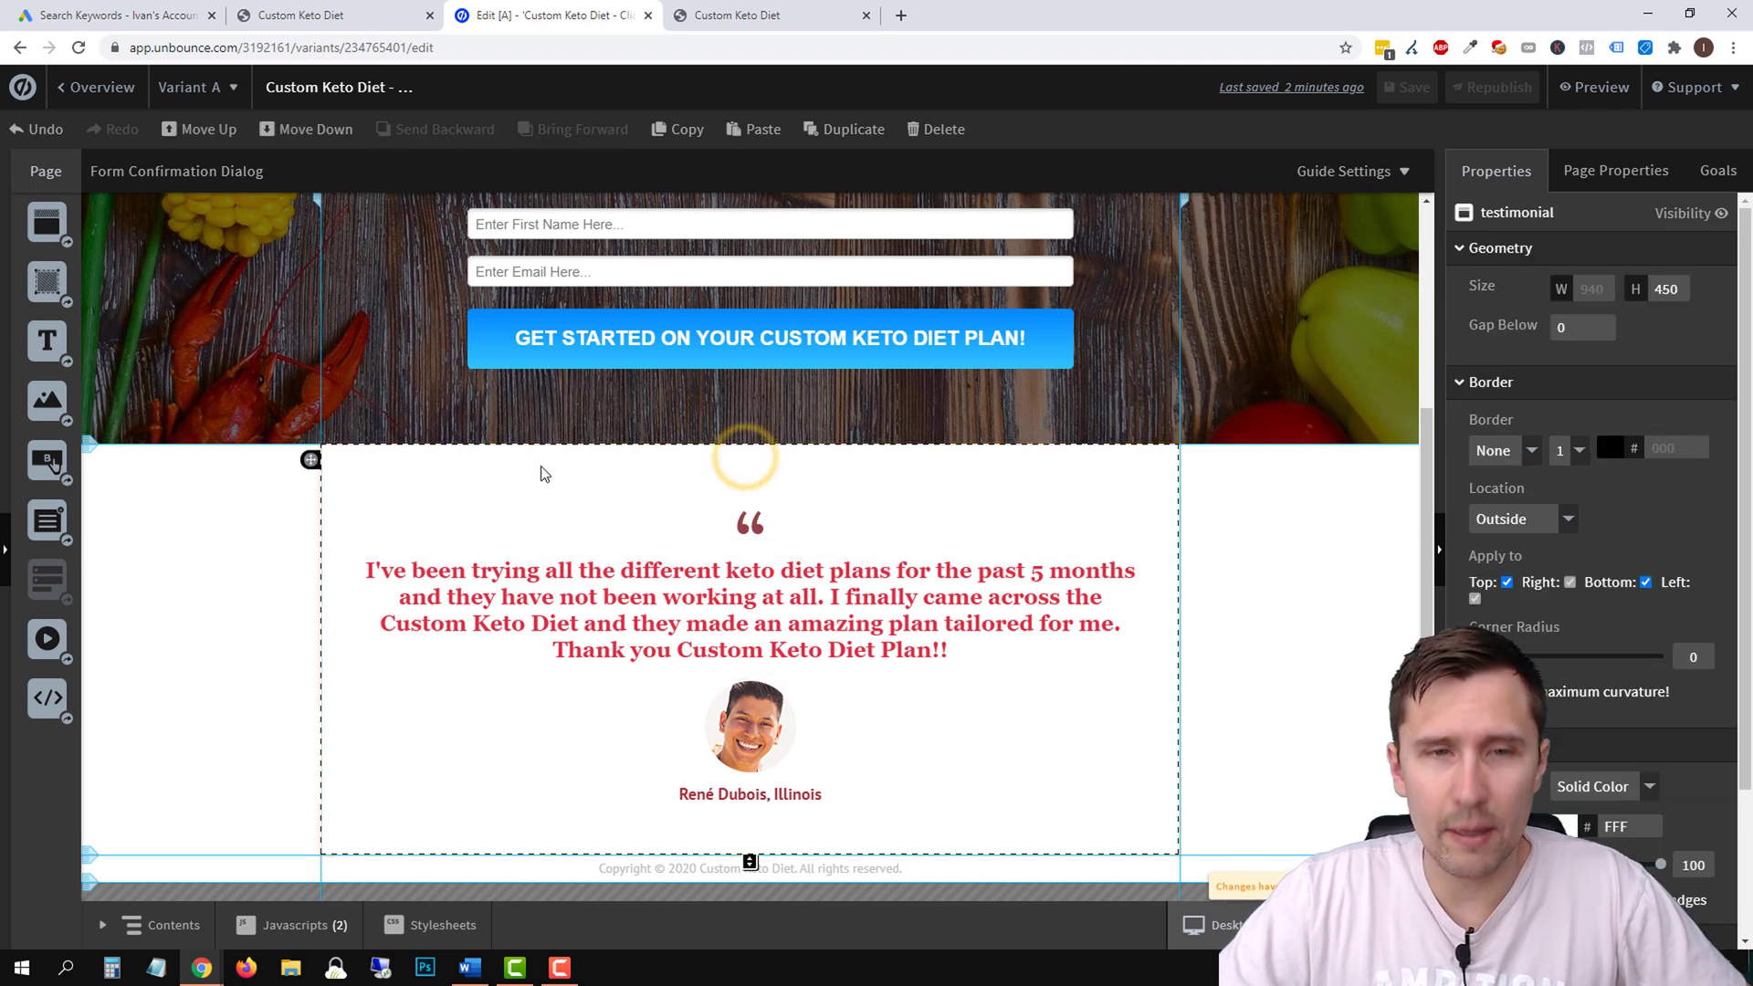
{"action": "scroll", "coordinate": [931, 482], "scroll_direction": "up", "scroll_amount": 3}
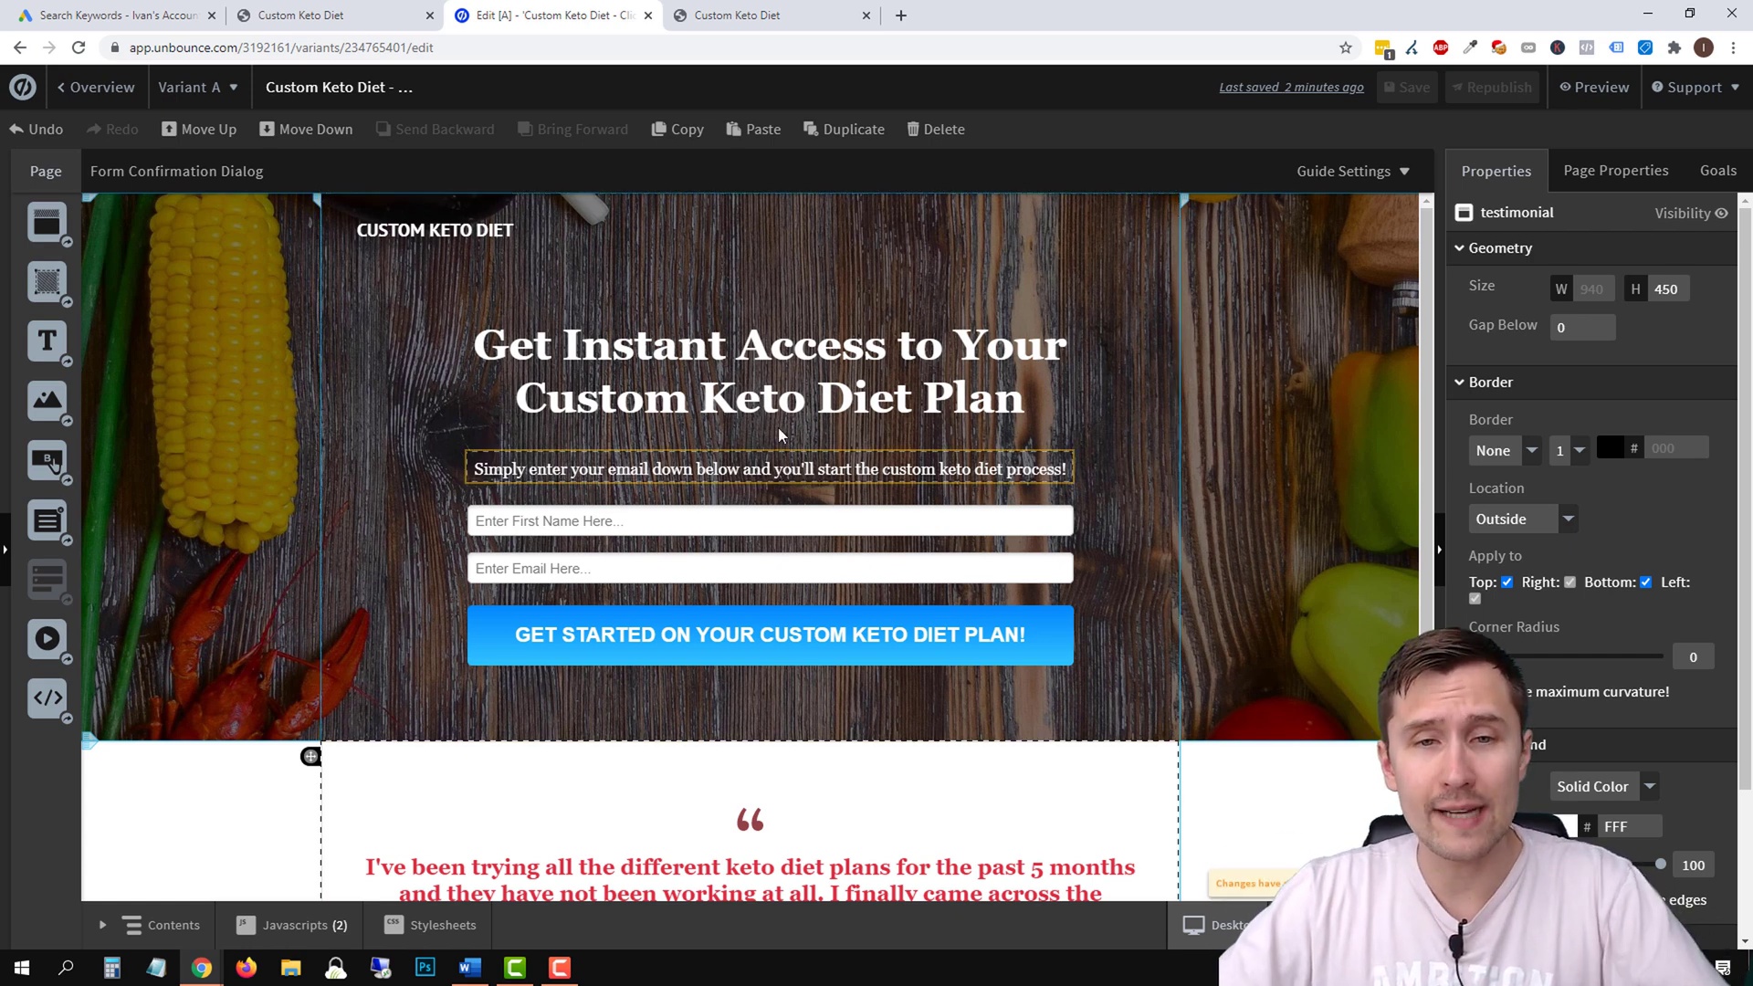
Check the URL parameter in the dynamic text settings of the headline's "Custom Keto Diet Plan" and close them.
{"action": "left_click", "coordinate": [791, 395]}
{"action": "double_click", "coordinate": [791, 395]}
{"action": "left_click", "coordinate": [776, 392]}
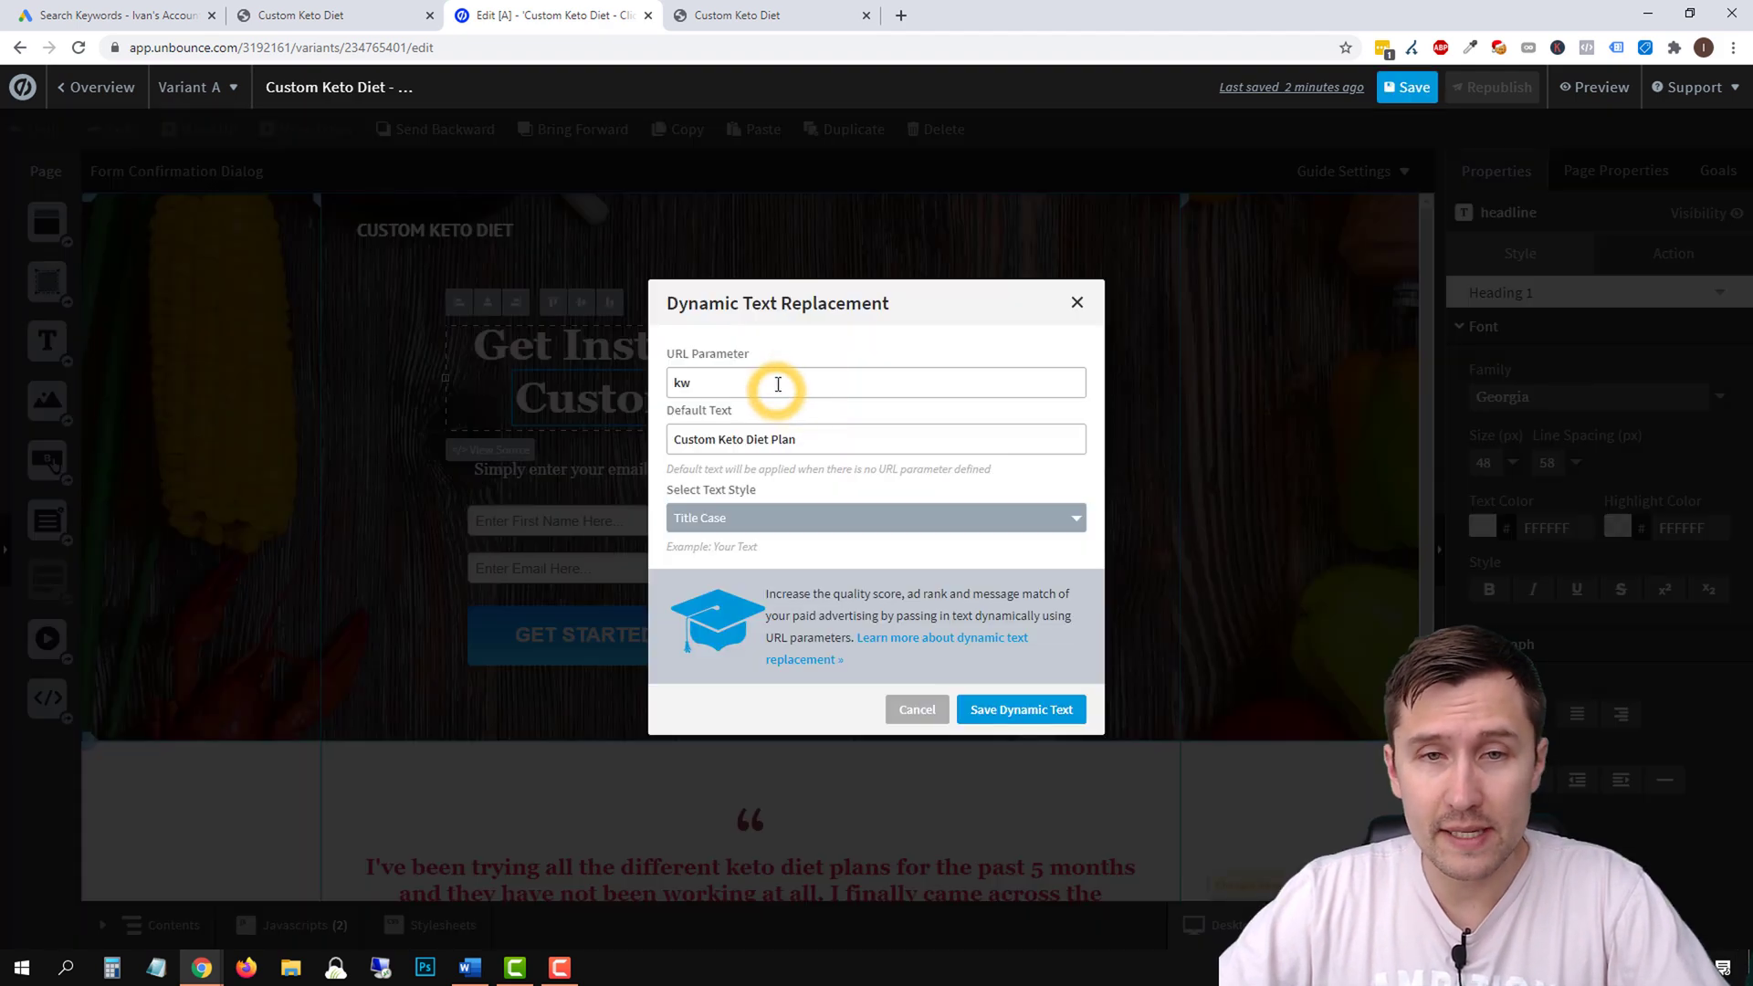
{"action": "left_click", "coordinate": [1078, 302]}
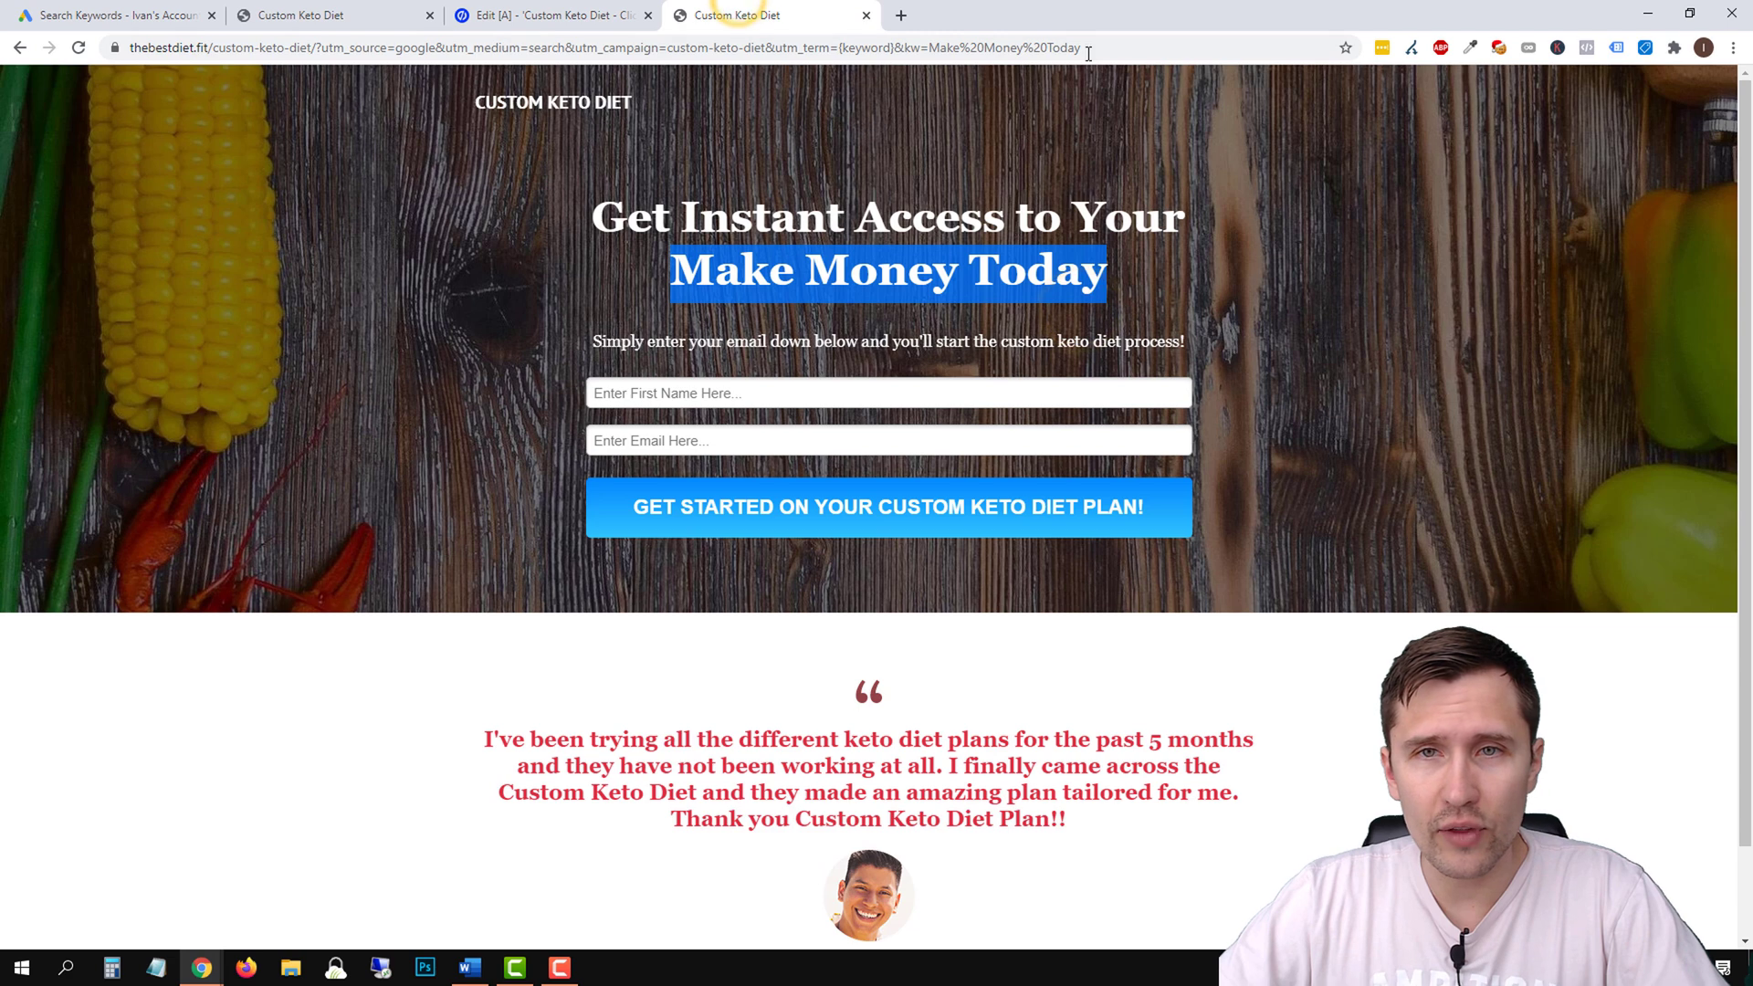
On the live landing page, set the address's kw value to {querystring} and load the page.
{"action": "left_click", "coordinate": [1084, 47]}
{"action": "left_click", "coordinate": [1105, 48]}
{"action": "left_click_drag", "start_coordinate": [1177, 47], "coordinate": [1001, 48]}
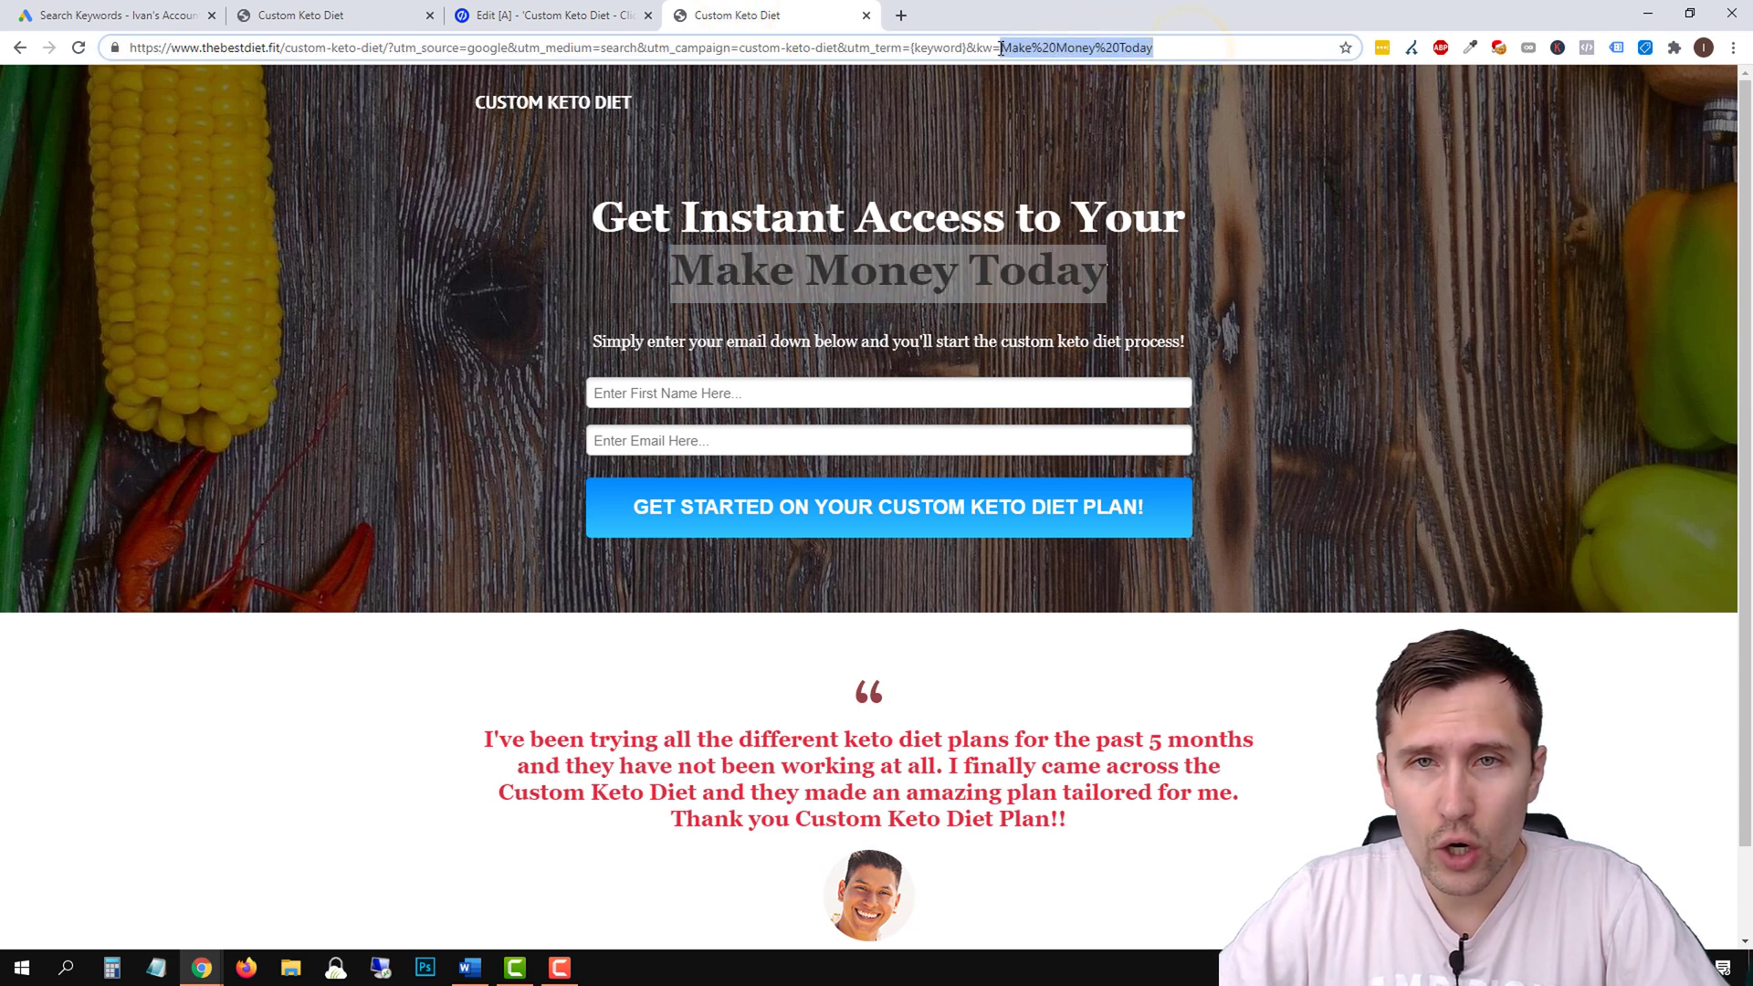
{"action": "type", "text": "{querystring}"}
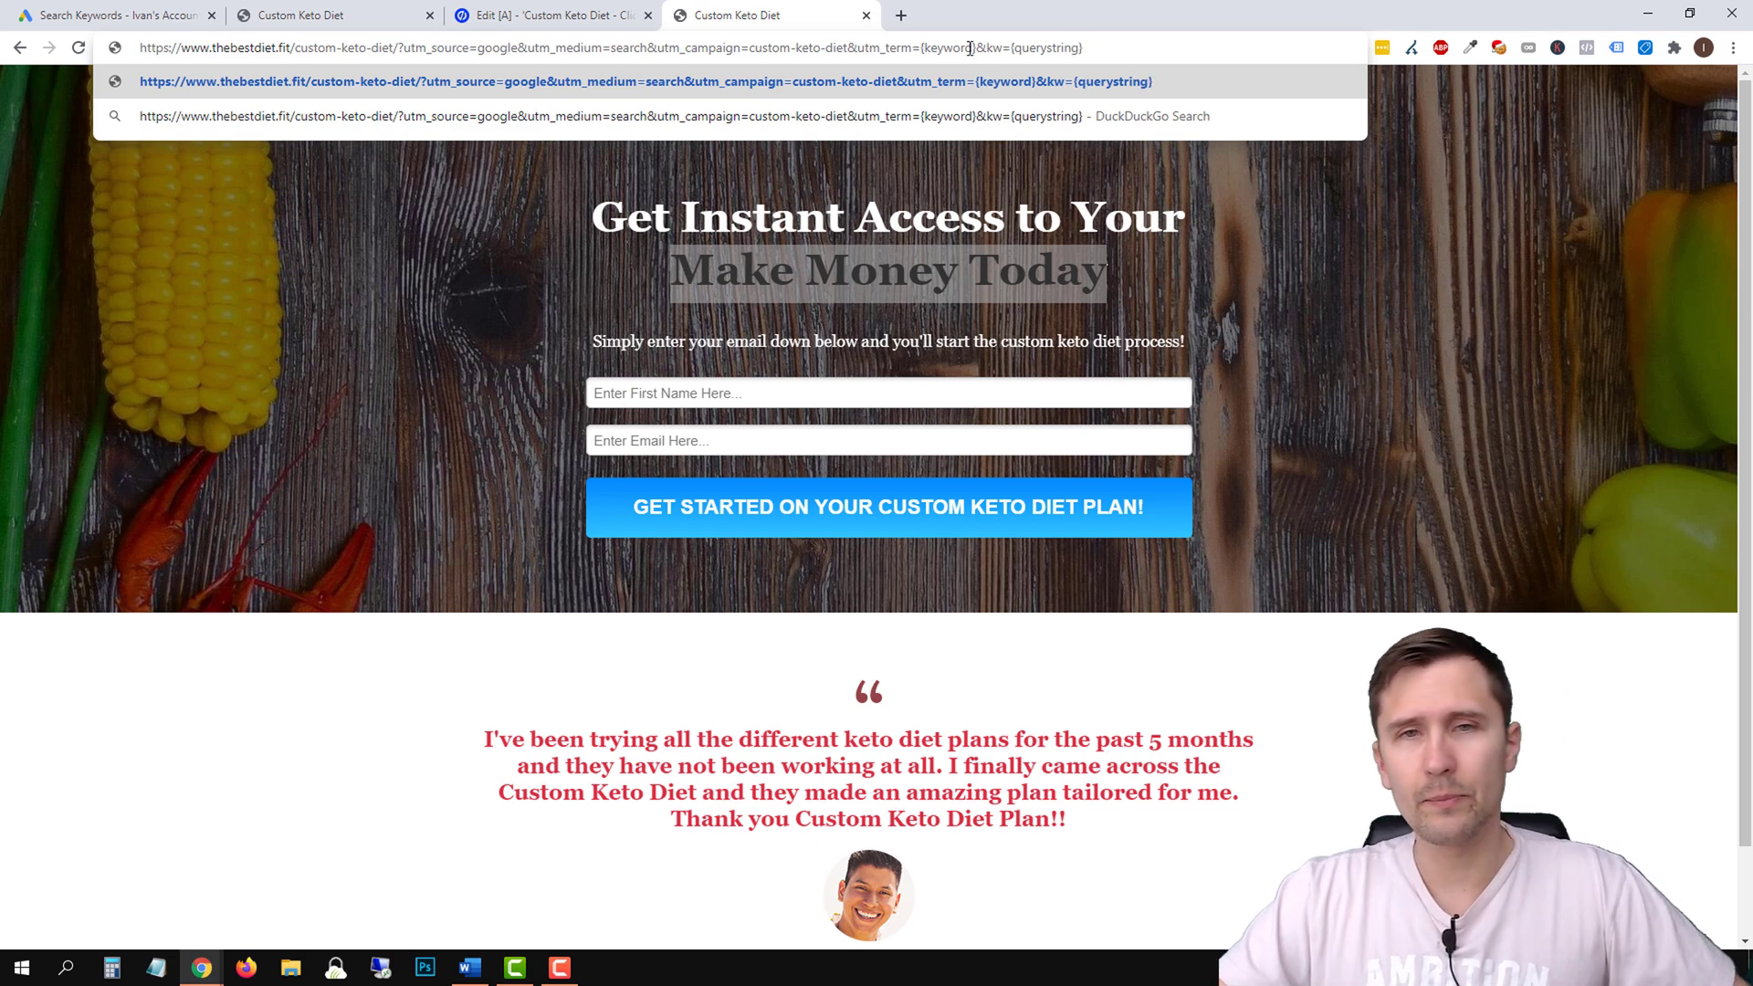
{"action": "key", "text": "Return"}
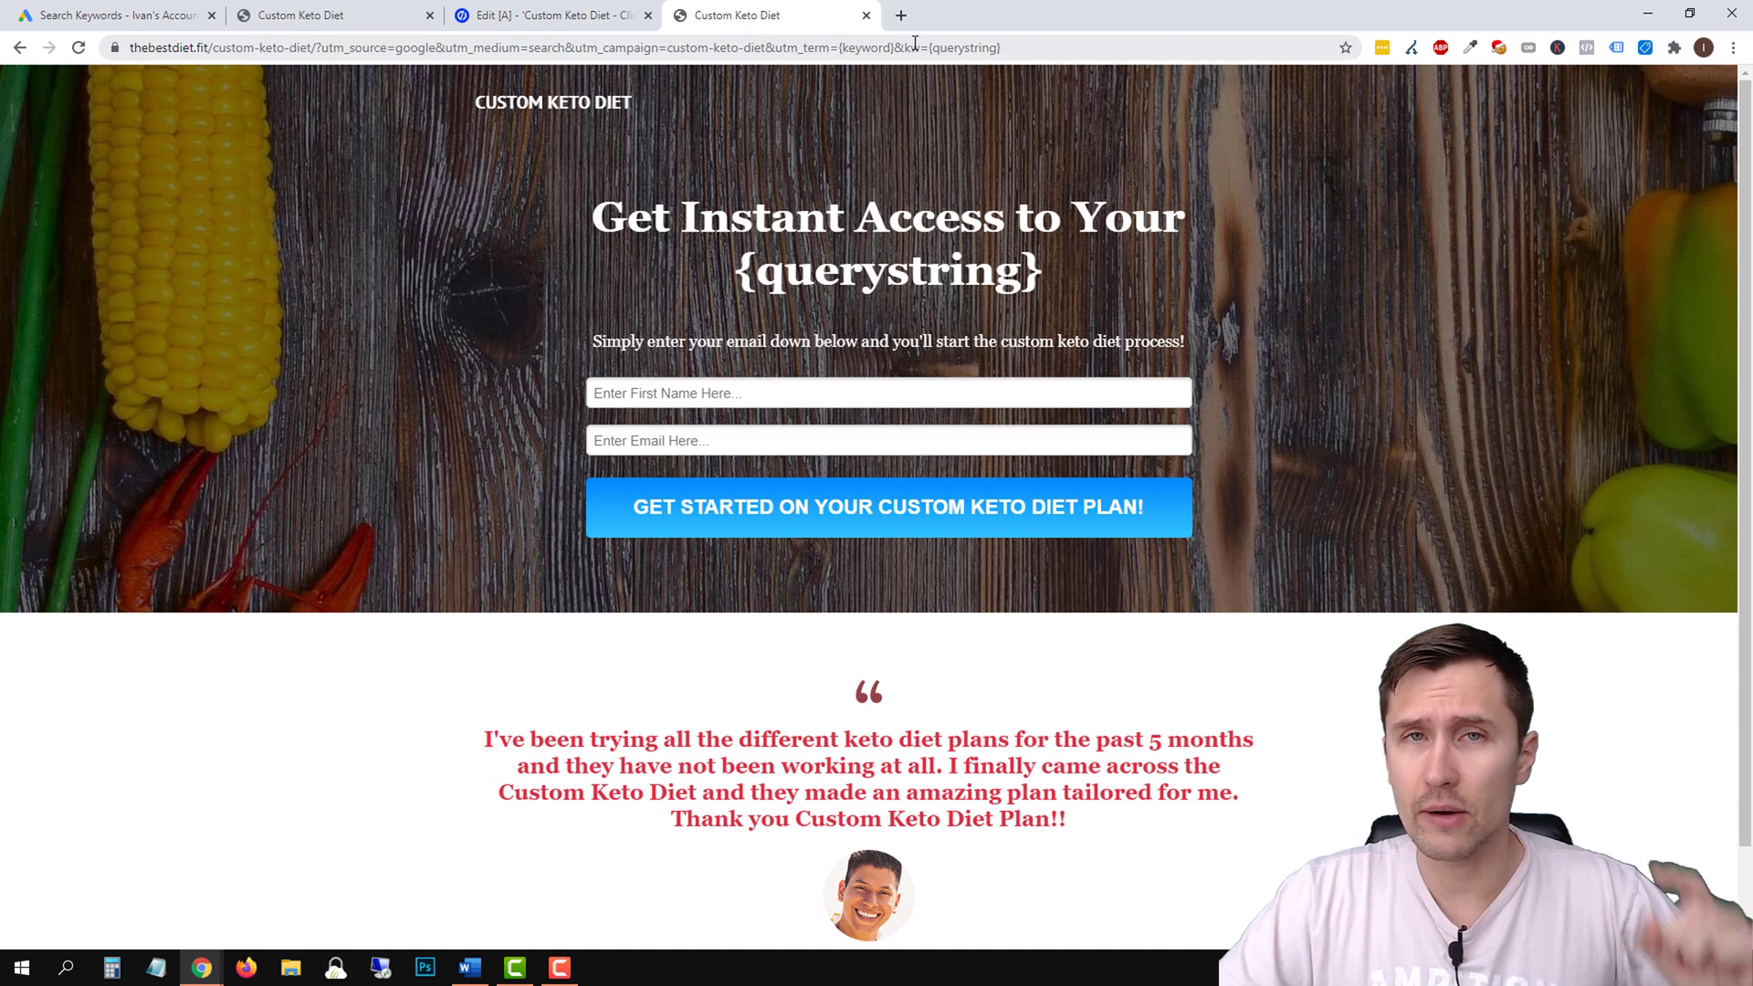
Replace {querystring} with {adgroup} as the kw value in the landing page address.
{"action": "left_click", "coordinate": [988, 51]}
{"action": "left_click", "coordinate": [1013, 48]}
{"action": "left_click_drag", "start_coordinate": [1104, 47], "coordinate": [1004, 51]}
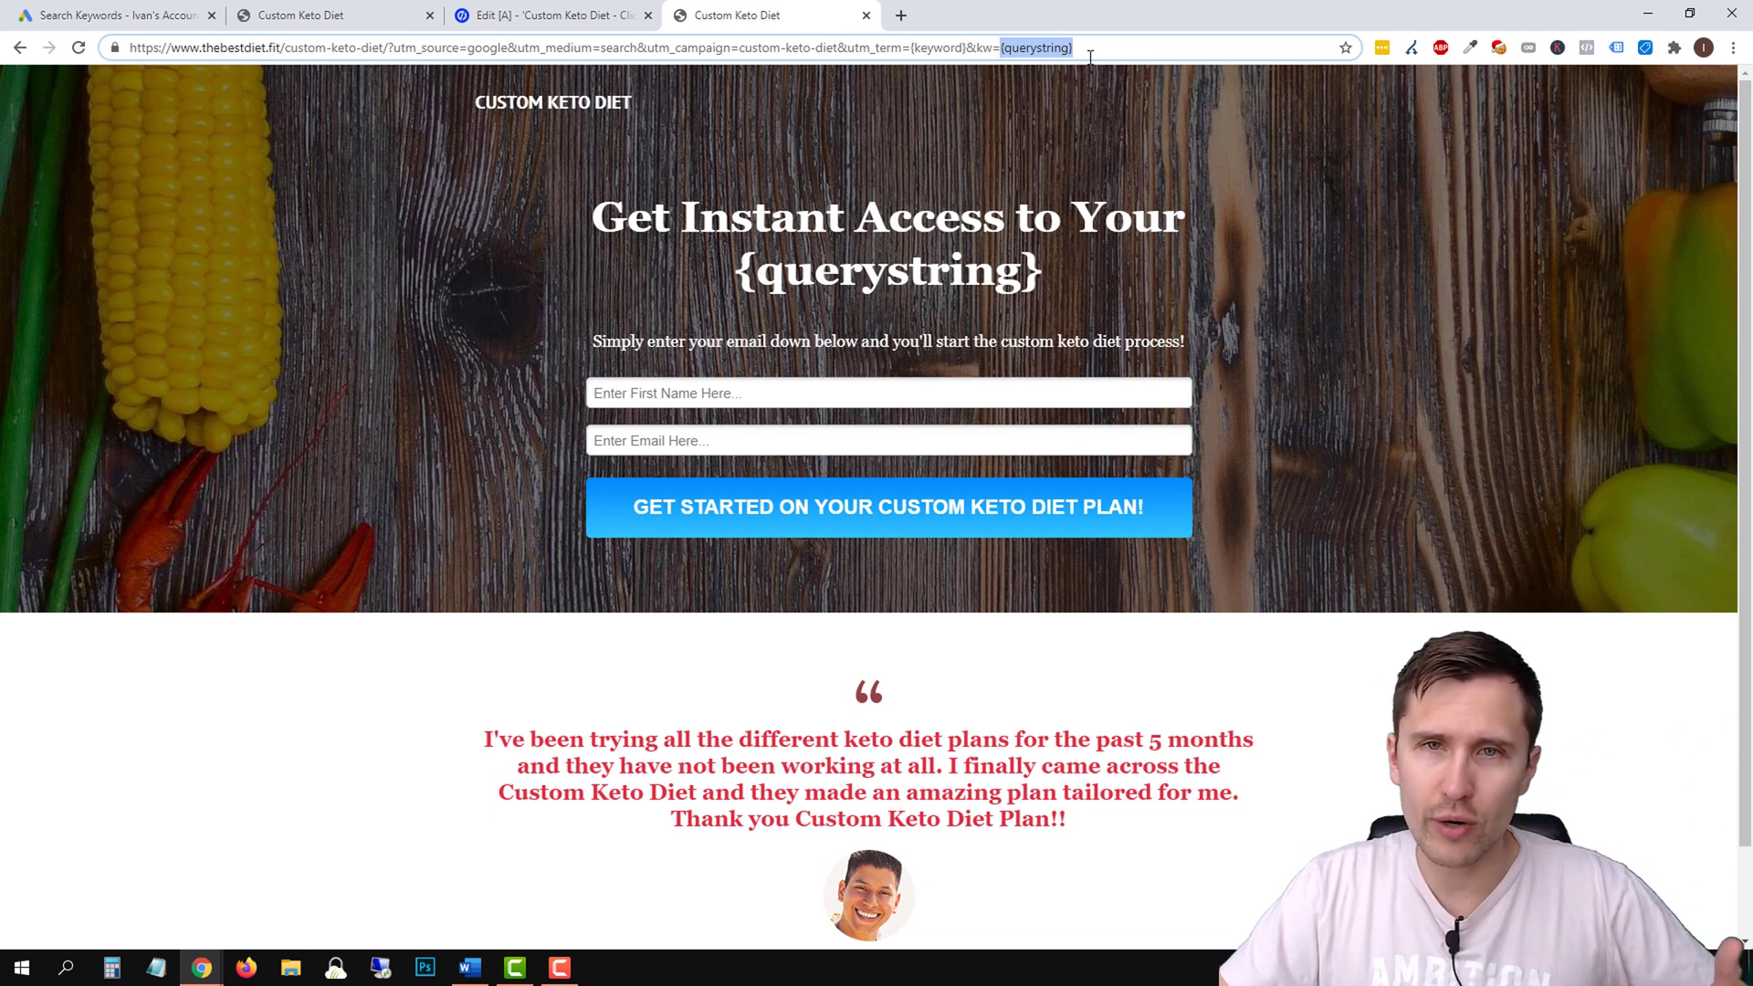
{"action": "type", "text": "ad"}
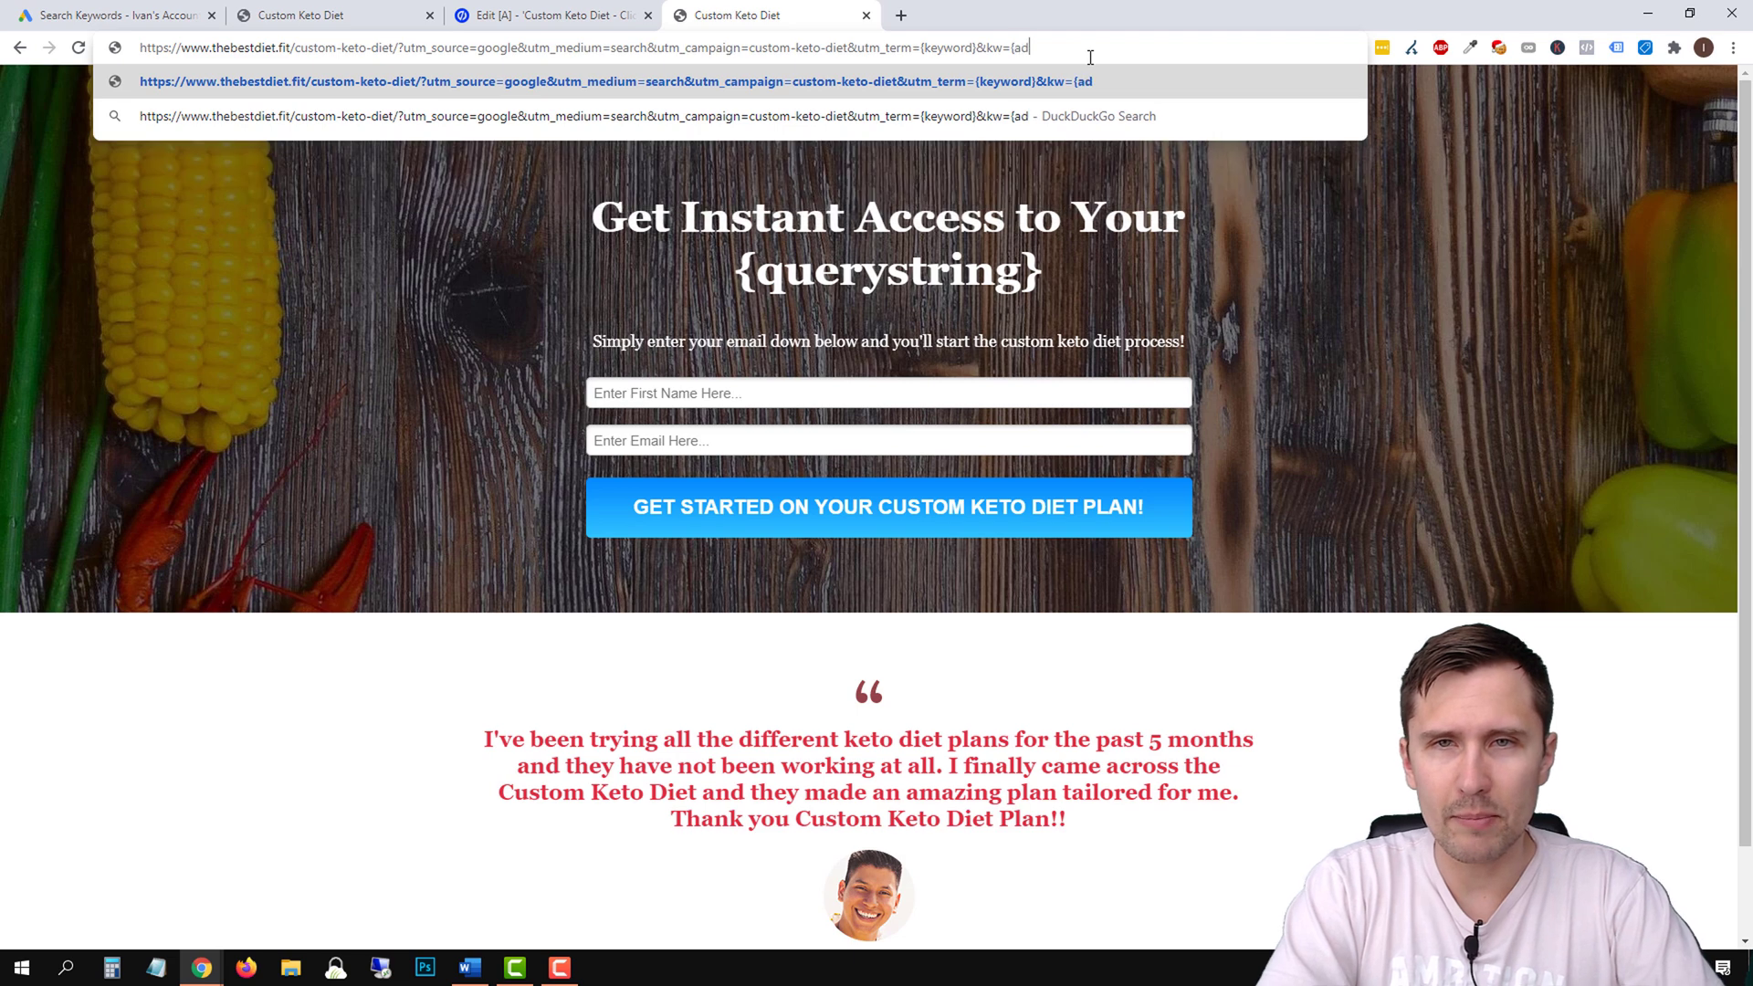
{"action": "type", "text": "group}"}
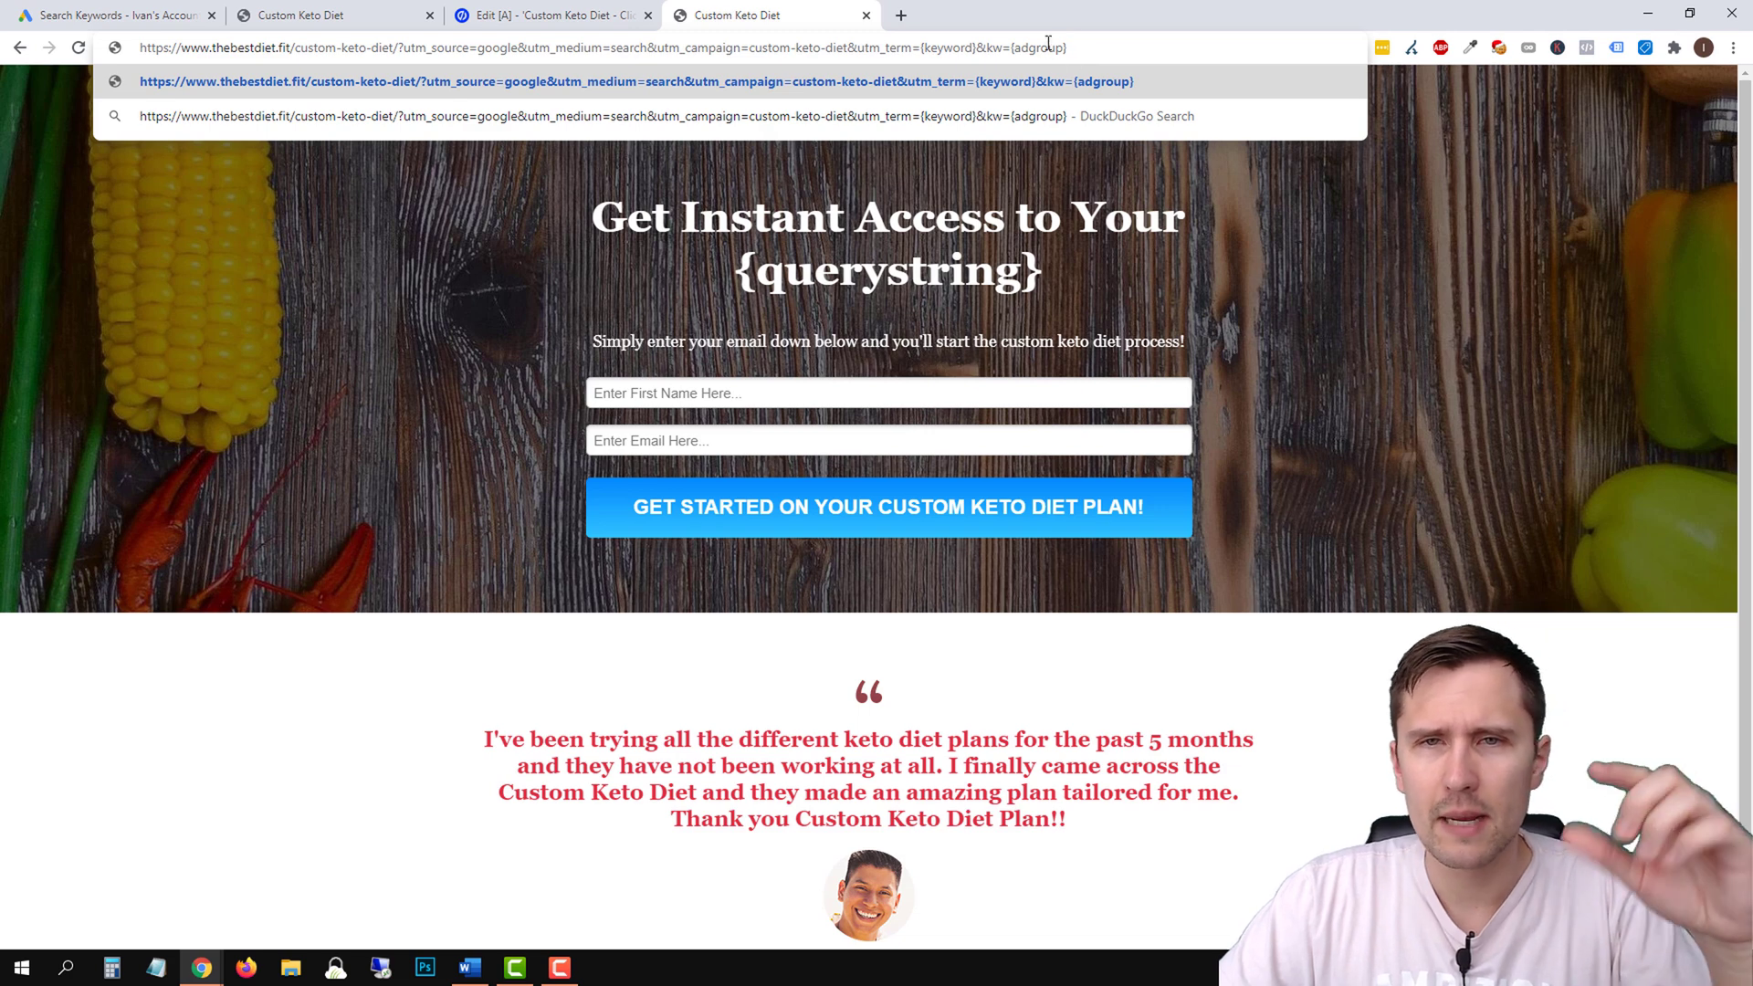
Set the address's kw value to Males Ages 18-24 and load the landing page.
{"action": "left_click_drag", "start_coordinate": [1068, 47], "coordinate": [1010, 47]}
{"action": "type", "text": "Ma"}
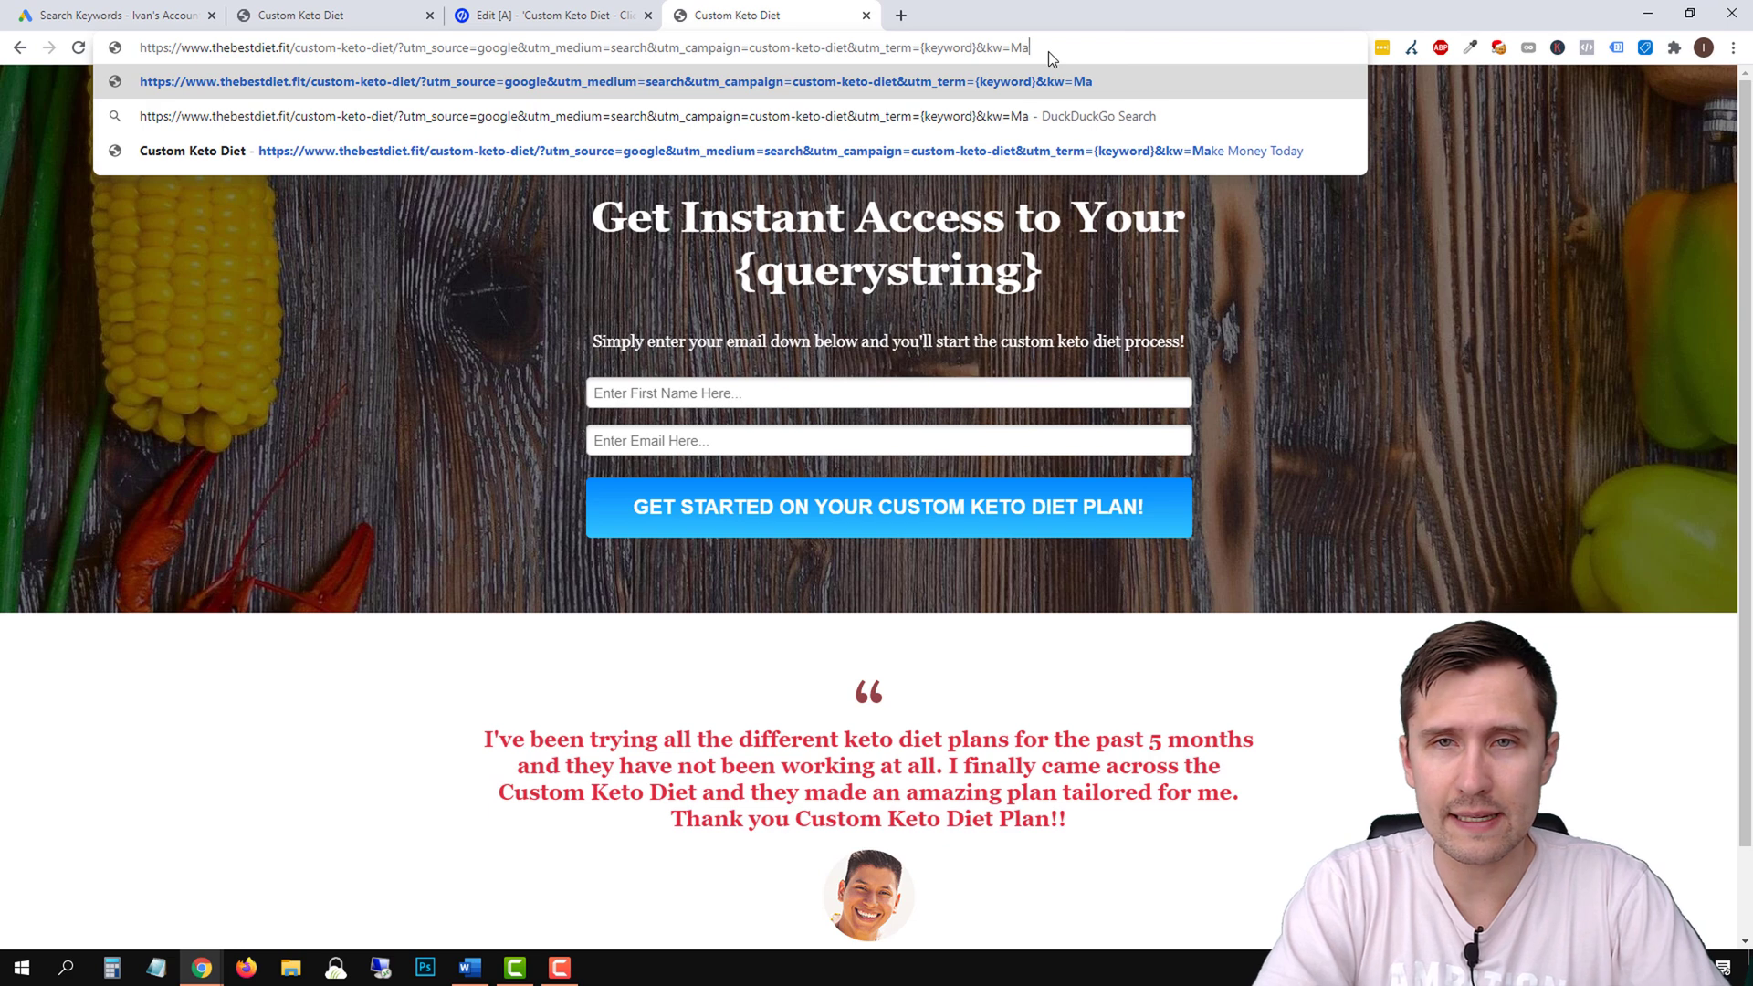
{"action": "type", "text": "les Ages 18-24"}
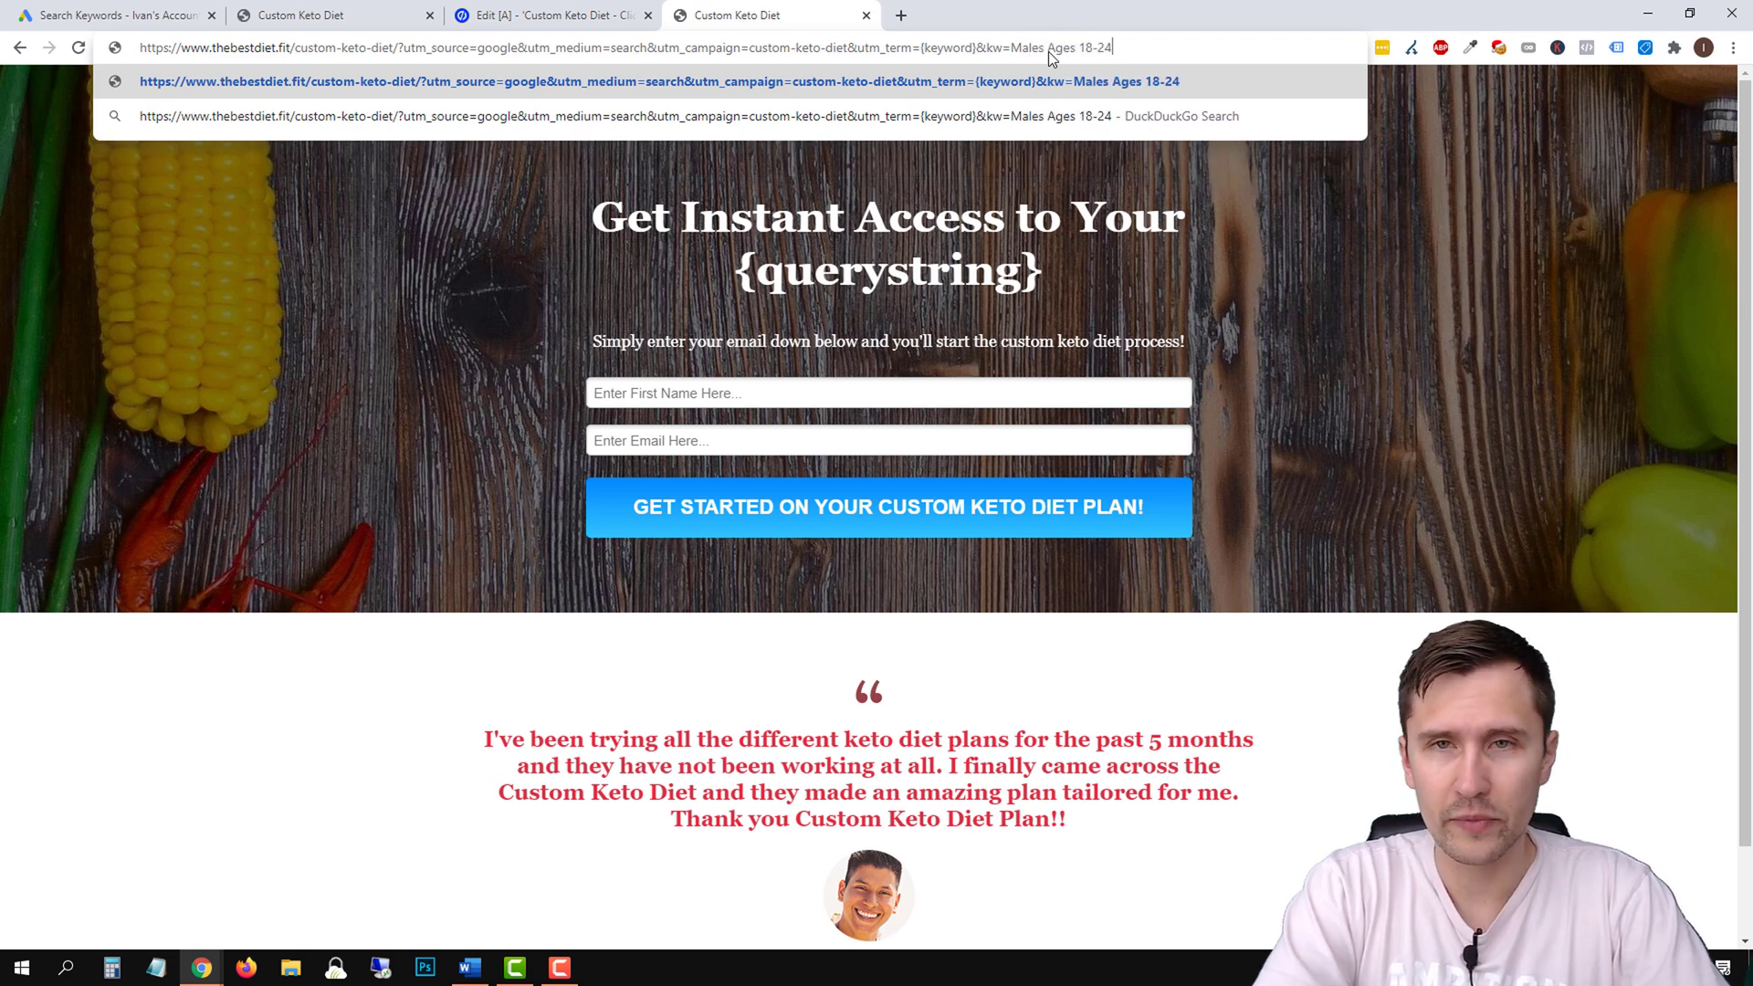
{"action": "key", "text": "Return"}
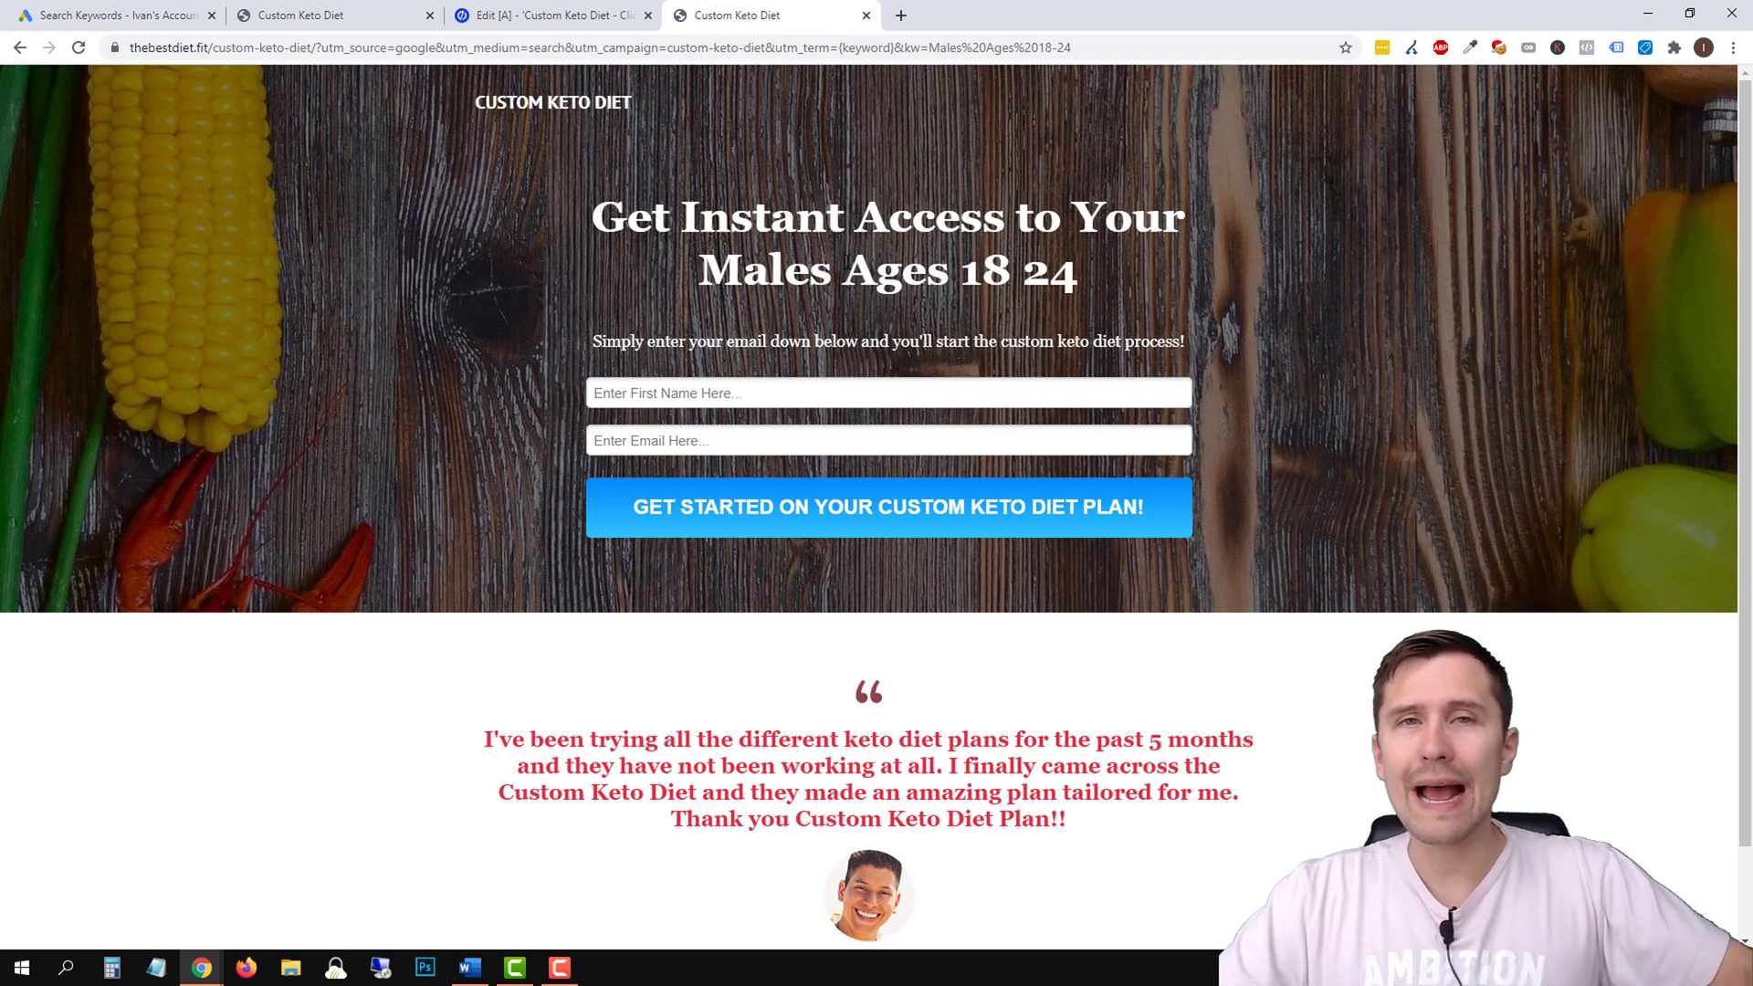
In the Unbounce editor, examine the subheading text and the dynamic "Custom Keto Diet Plan" text in the headline.
{"action": "left_click", "coordinate": [575, 14]}
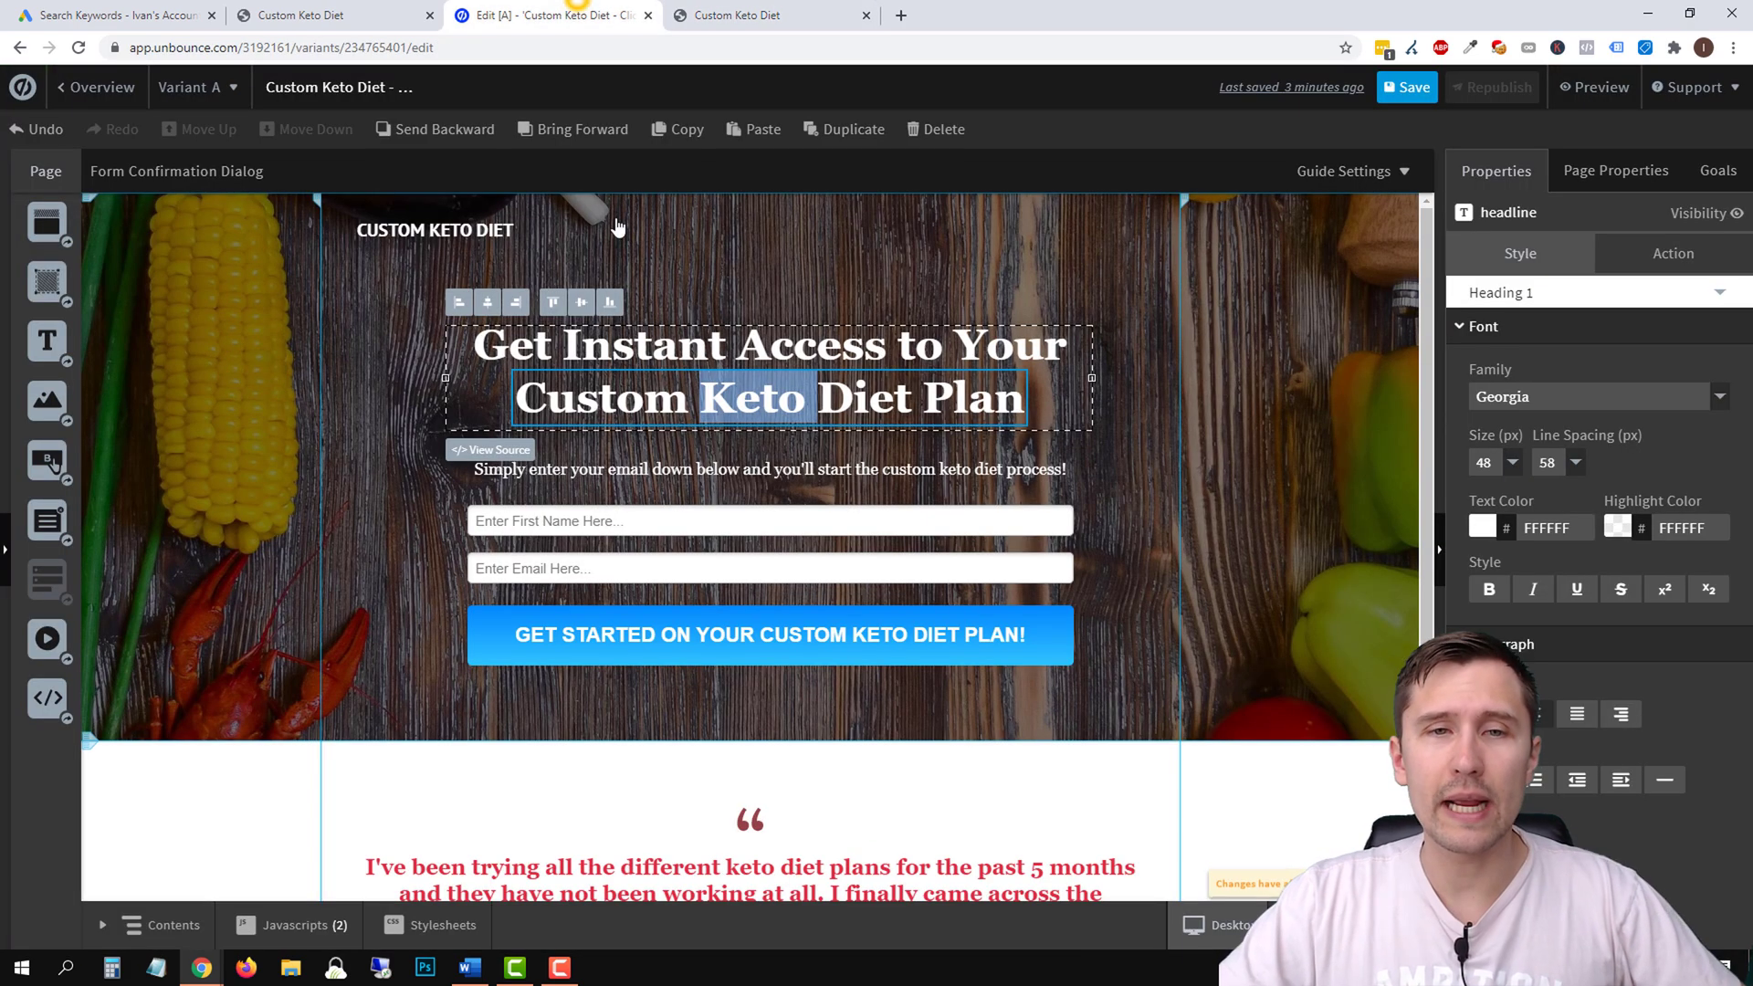
{"action": "left_click", "coordinate": [639, 471]}
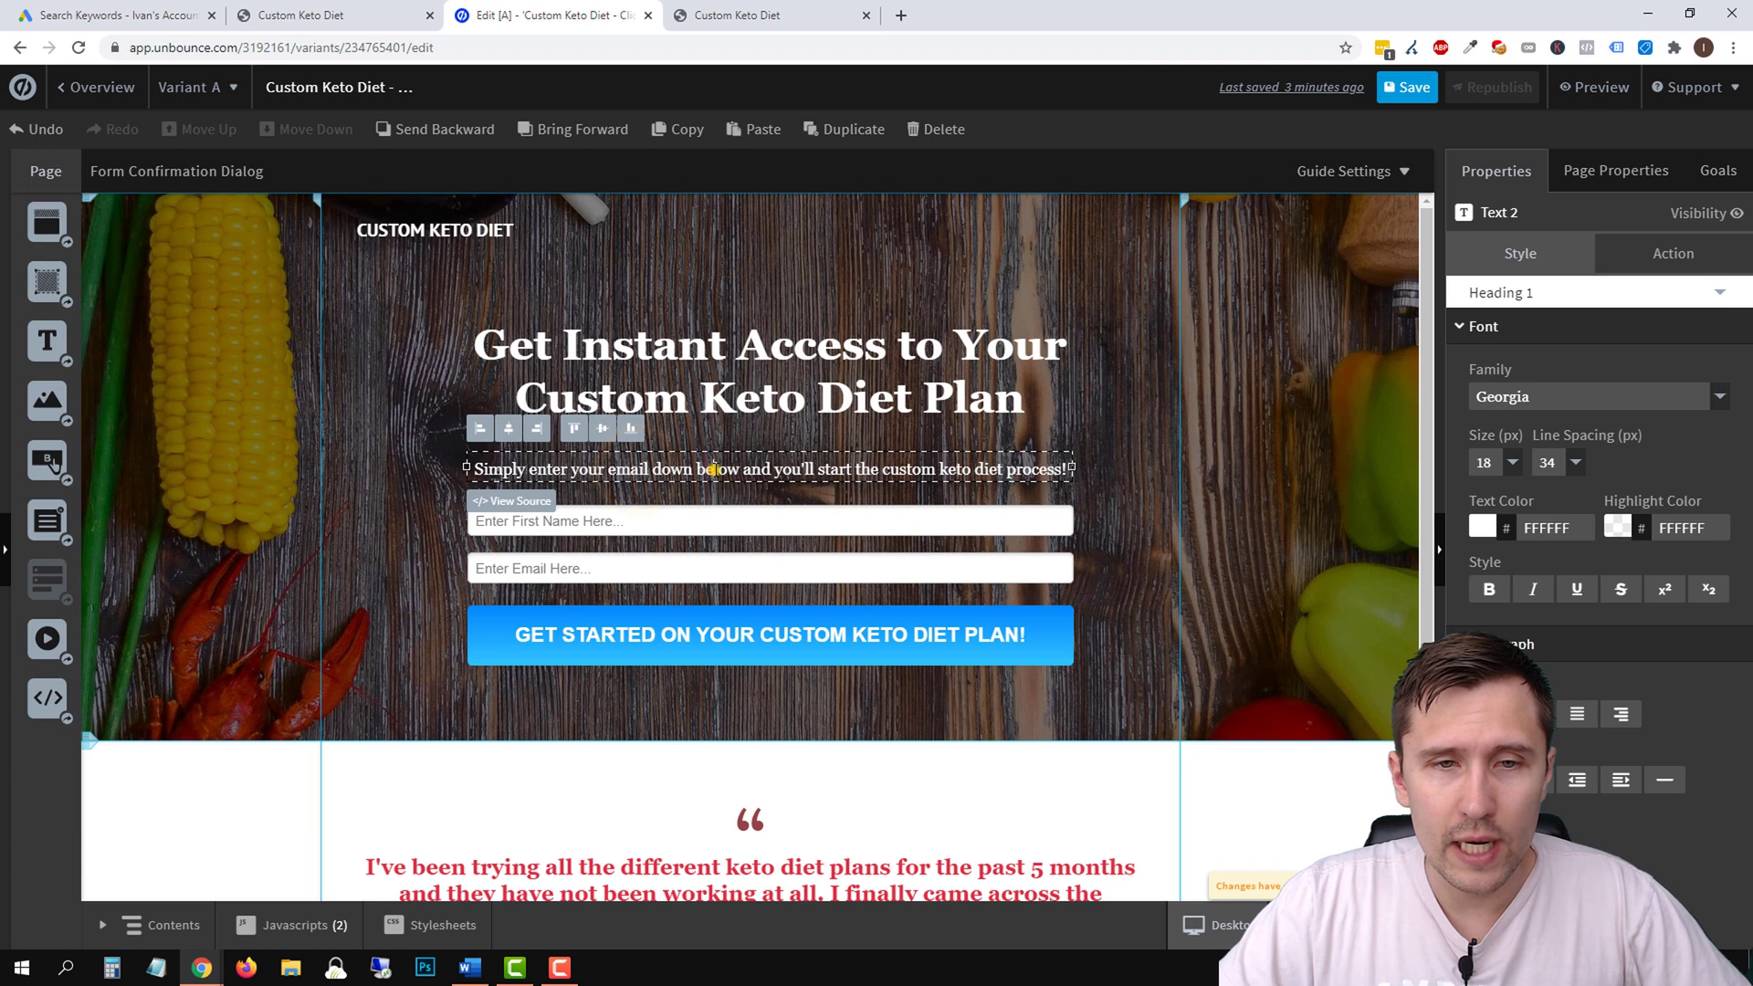
{"action": "left_click", "coordinate": [772, 471]}
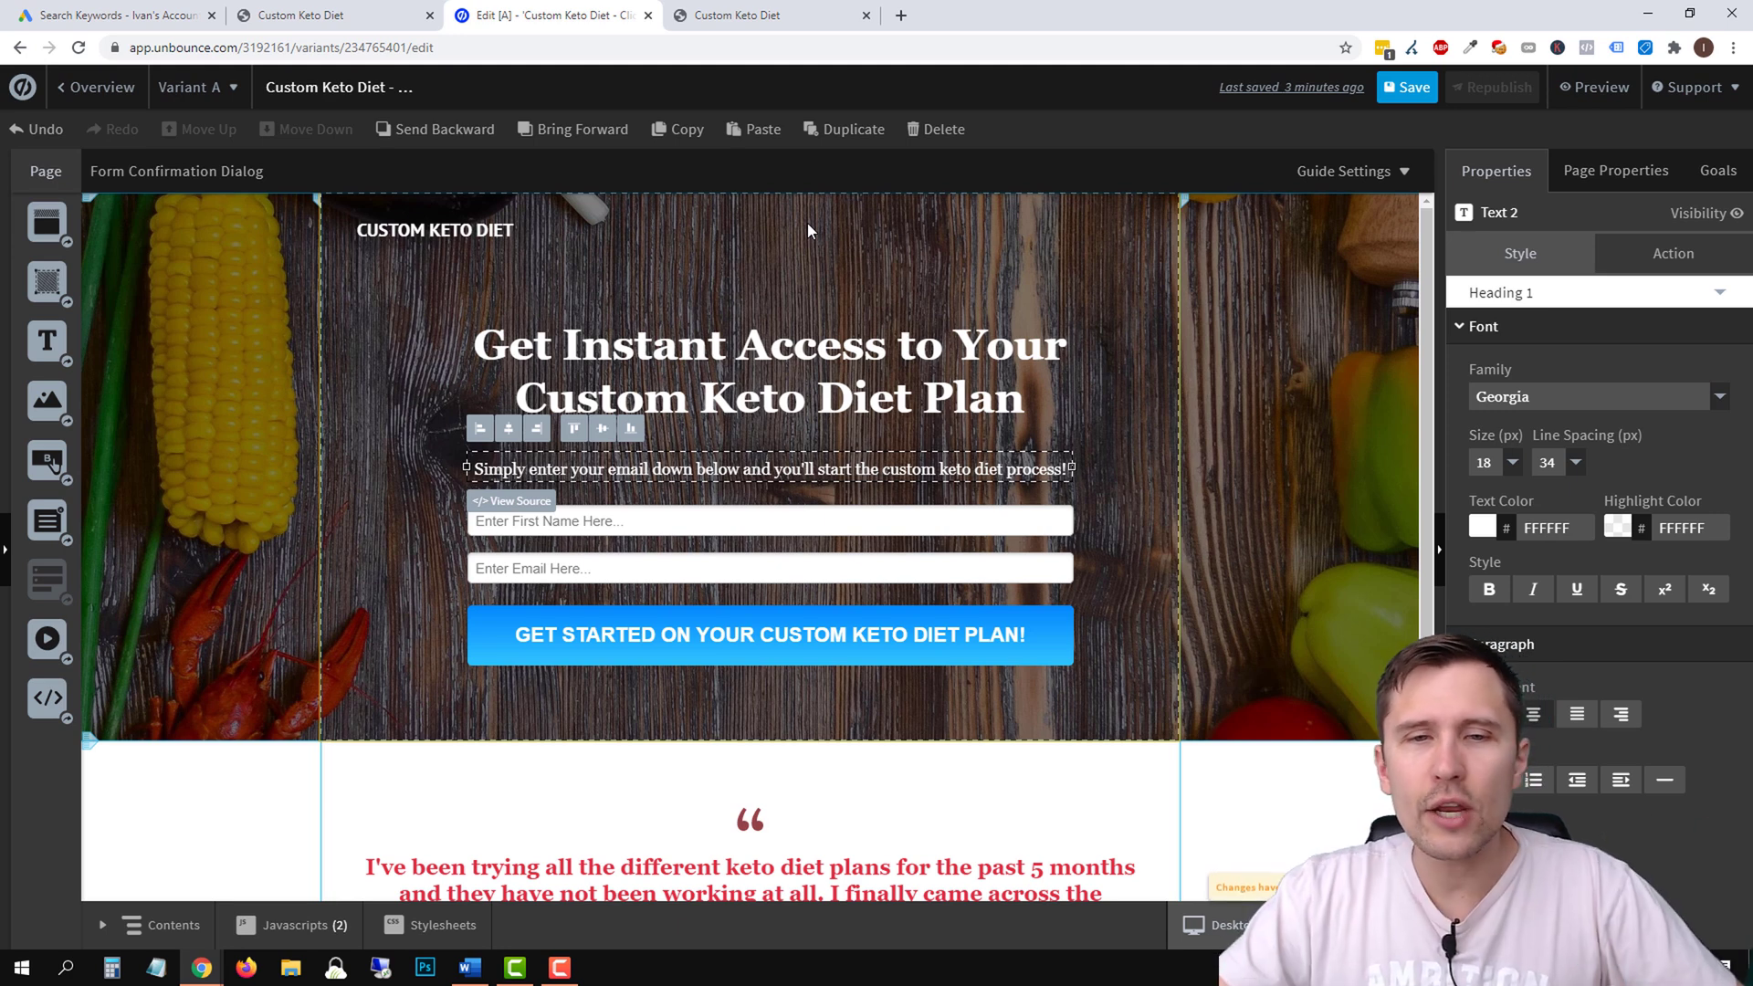
{"action": "left_click", "coordinate": [829, 392]}
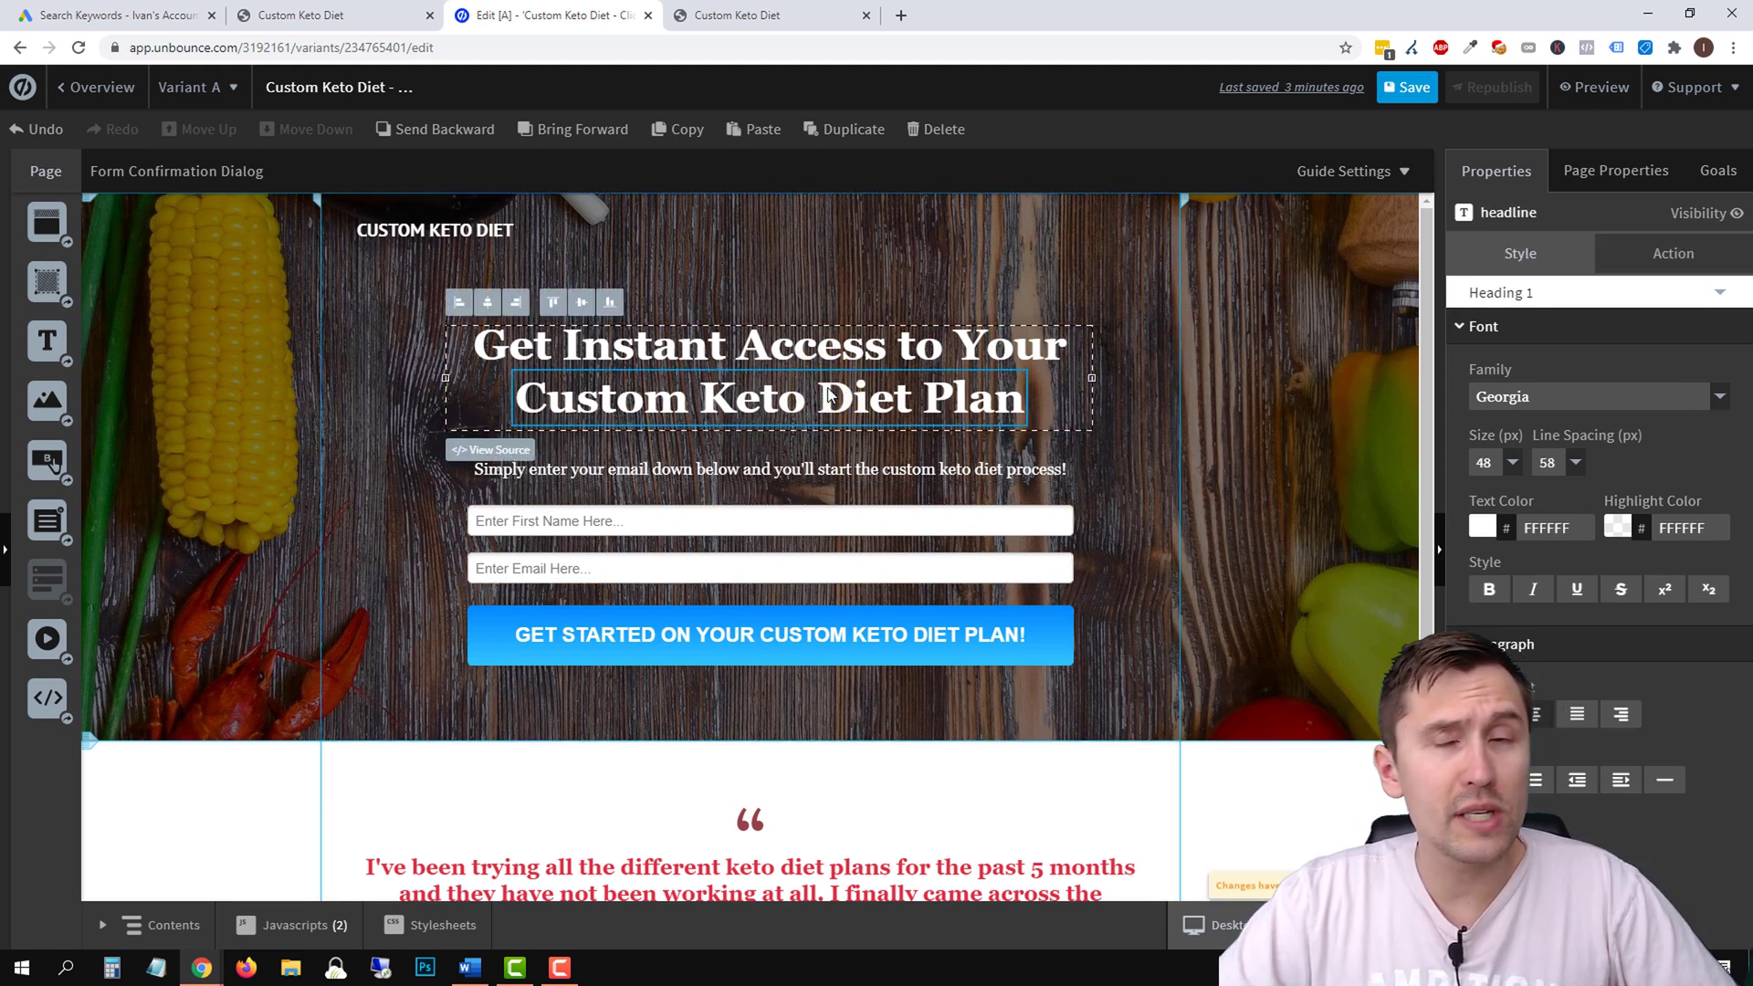
{"action": "left_click", "coordinate": [829, 393]}
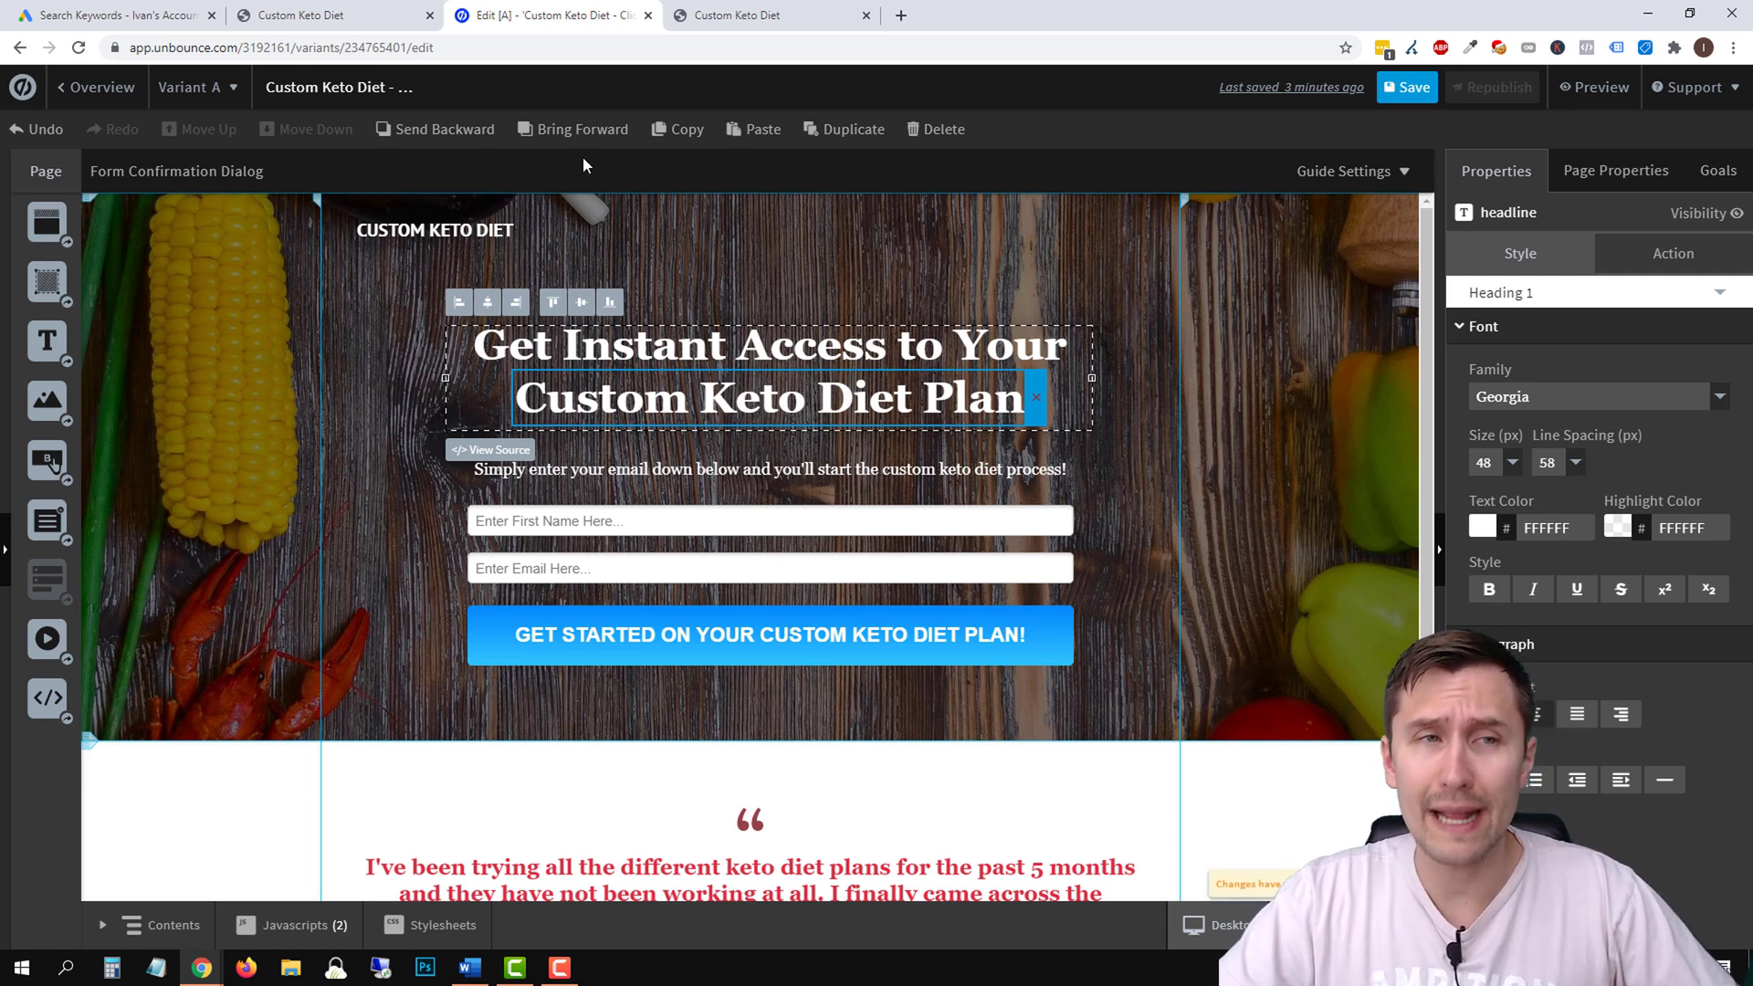
Switch to Google Ads and view the search keywords of the keto diet ad group.
{"action": "left_click", "coordinate": [137, 15]}
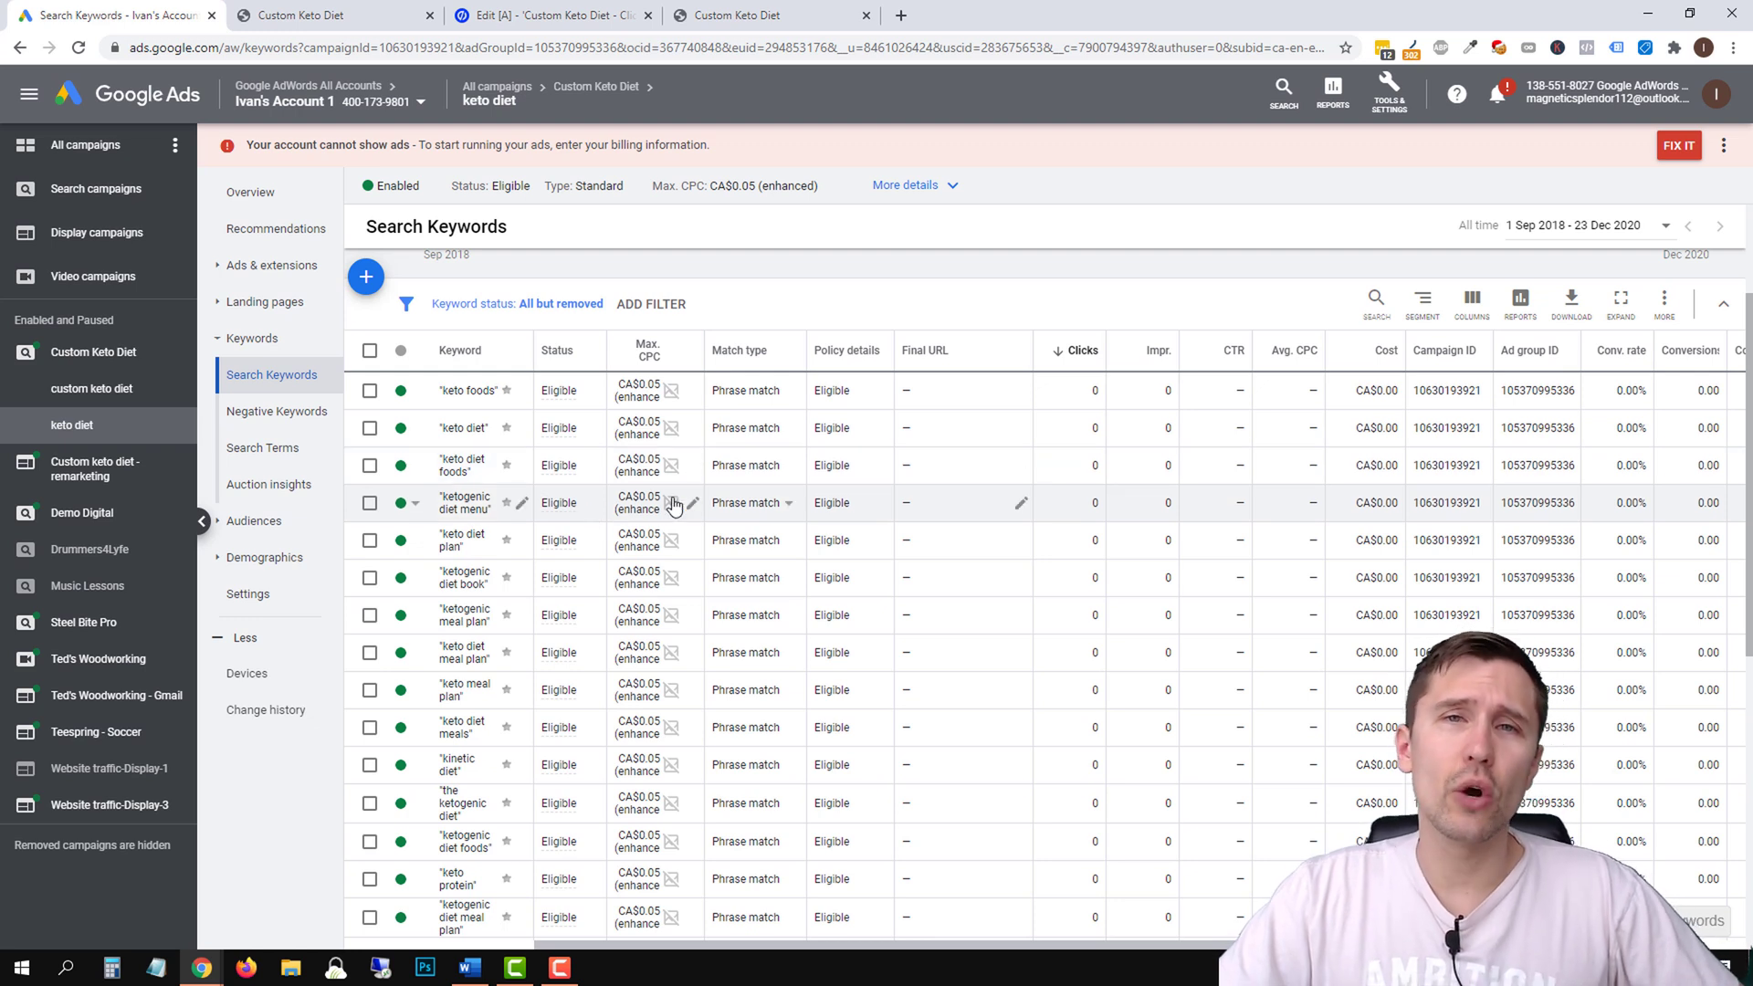
{"action": "mouse_move", "coordinate": [673, 505]}
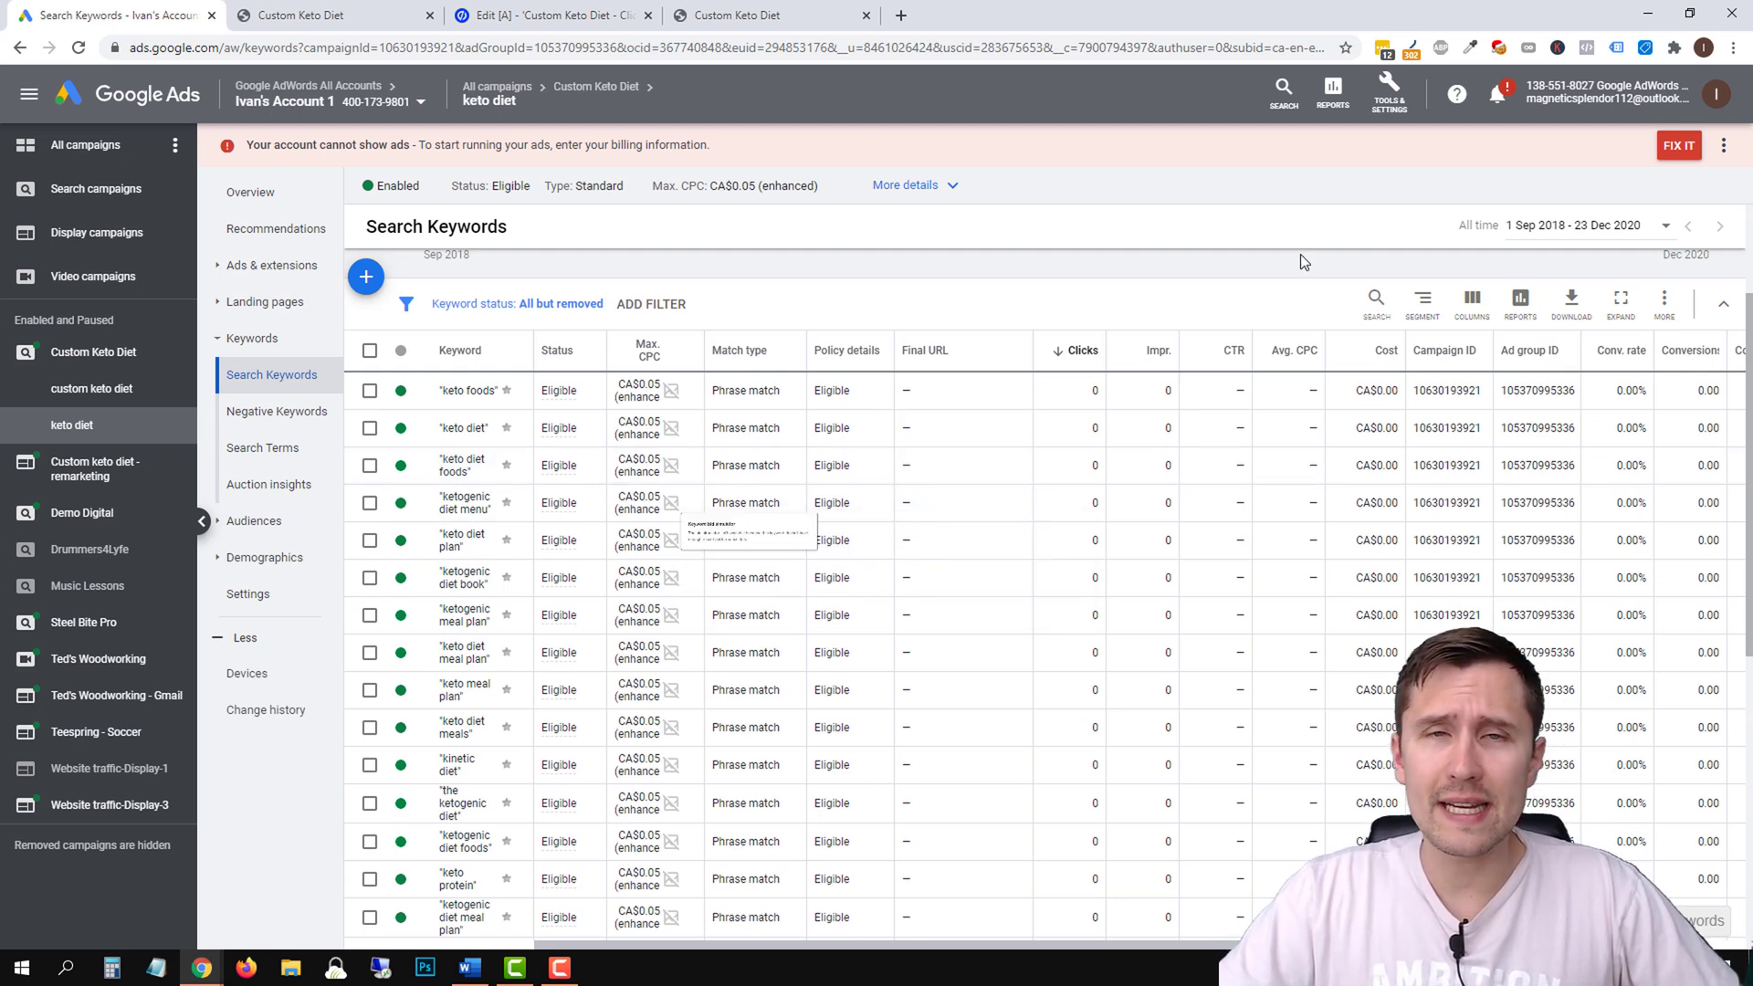